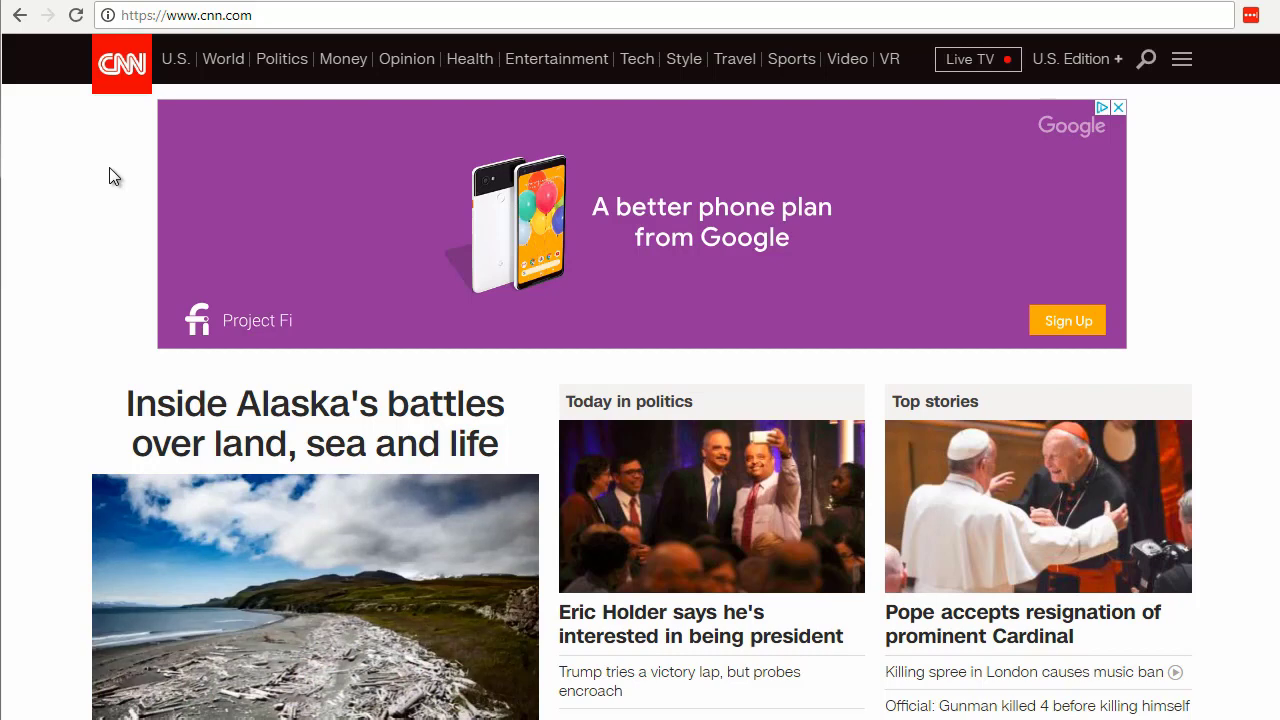
Go to the Fox News article on Trump's 'secret' Russia and North Korea plan and review it down to the sponsored stories
left_click(163, 2)
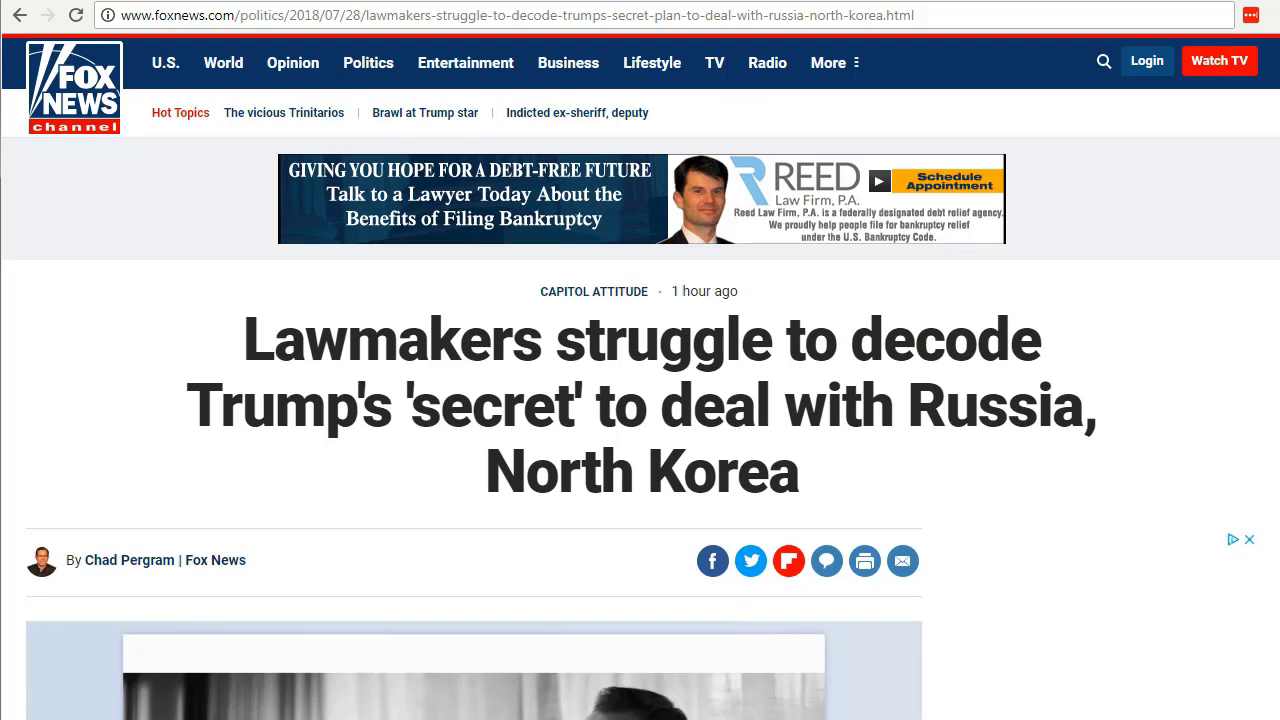
scroll(640, 400, "down", 7)
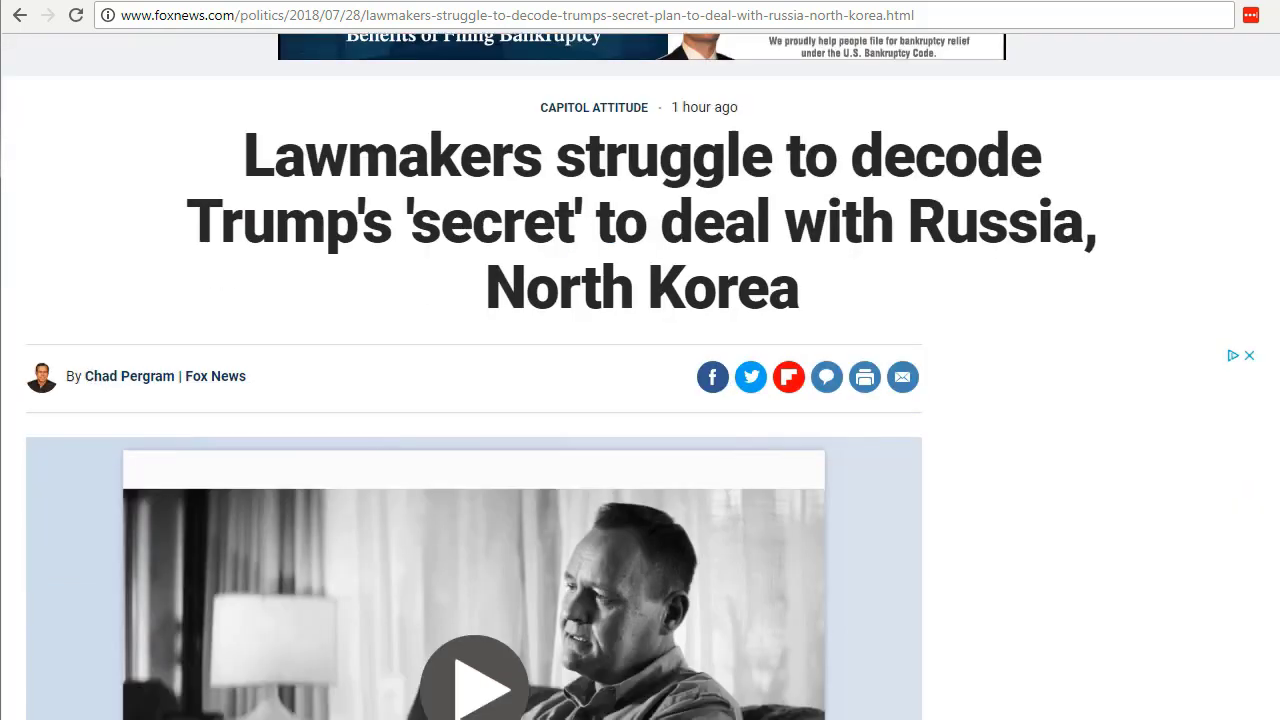
scroll(640, 400, "down", 2)
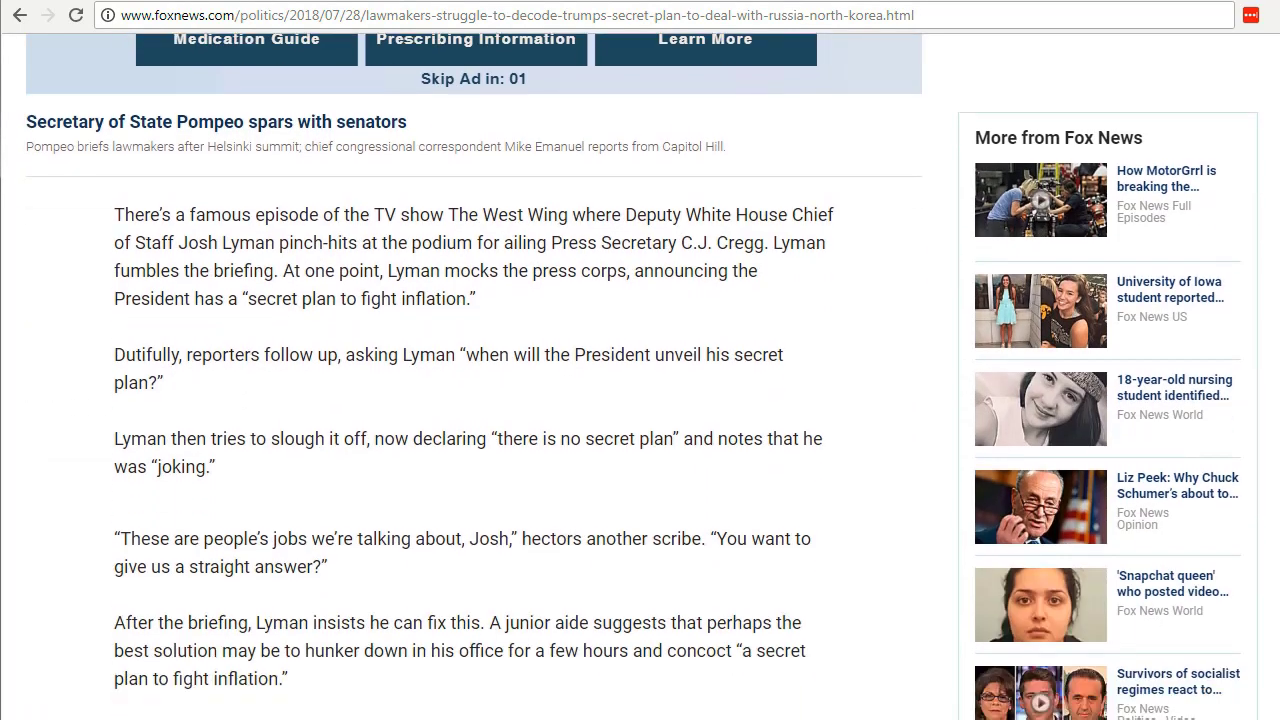
scroll(640, 400, "down", 1)
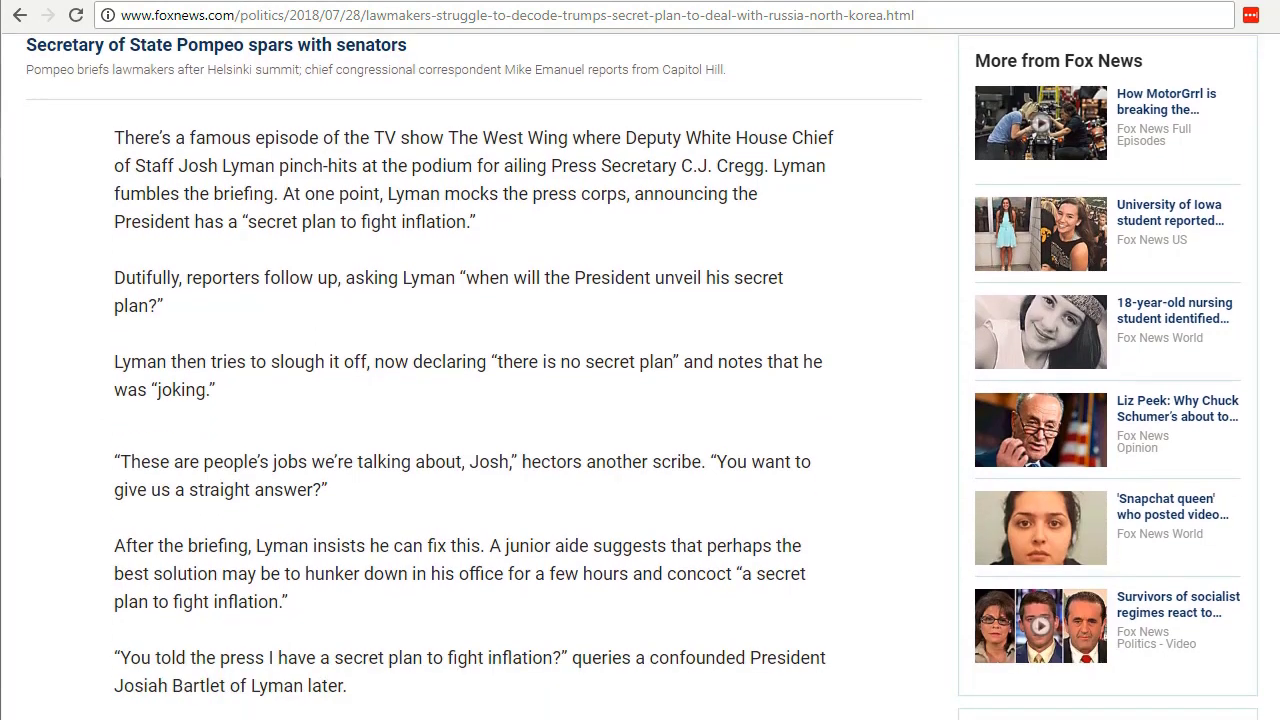
scroll(640, 400, "down", 1)
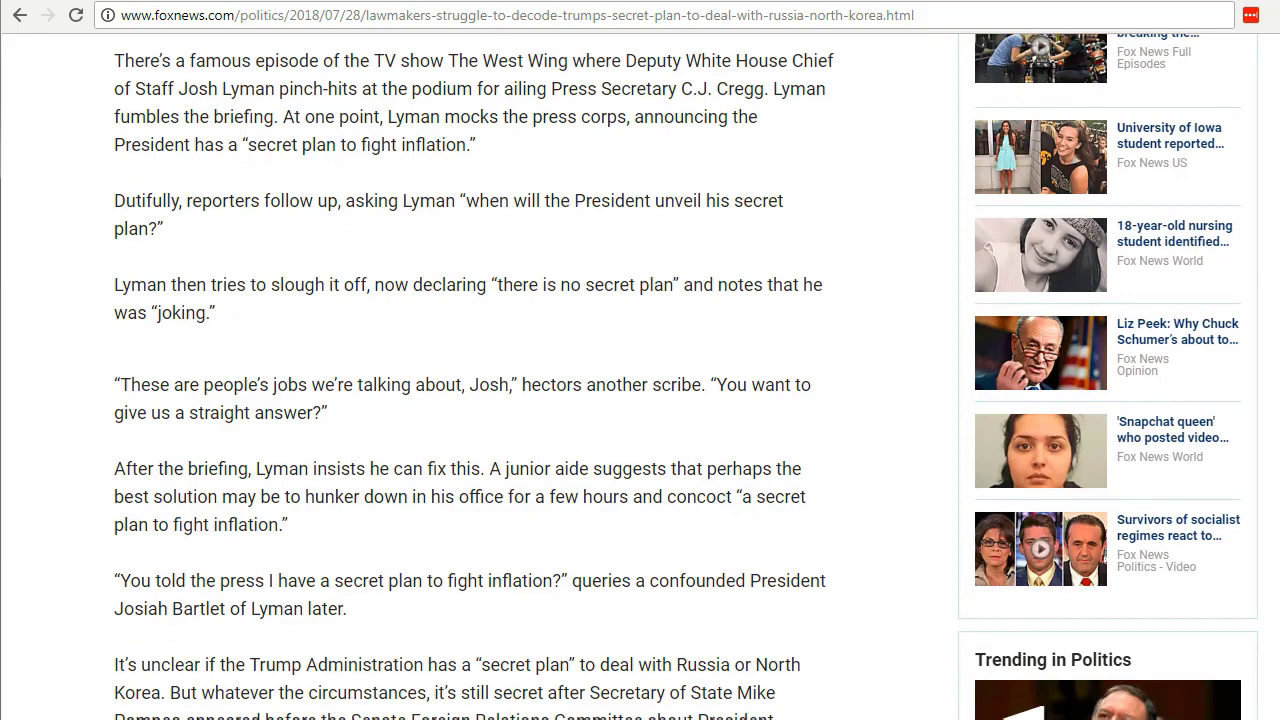
scroll(640, 400, "down", 1)
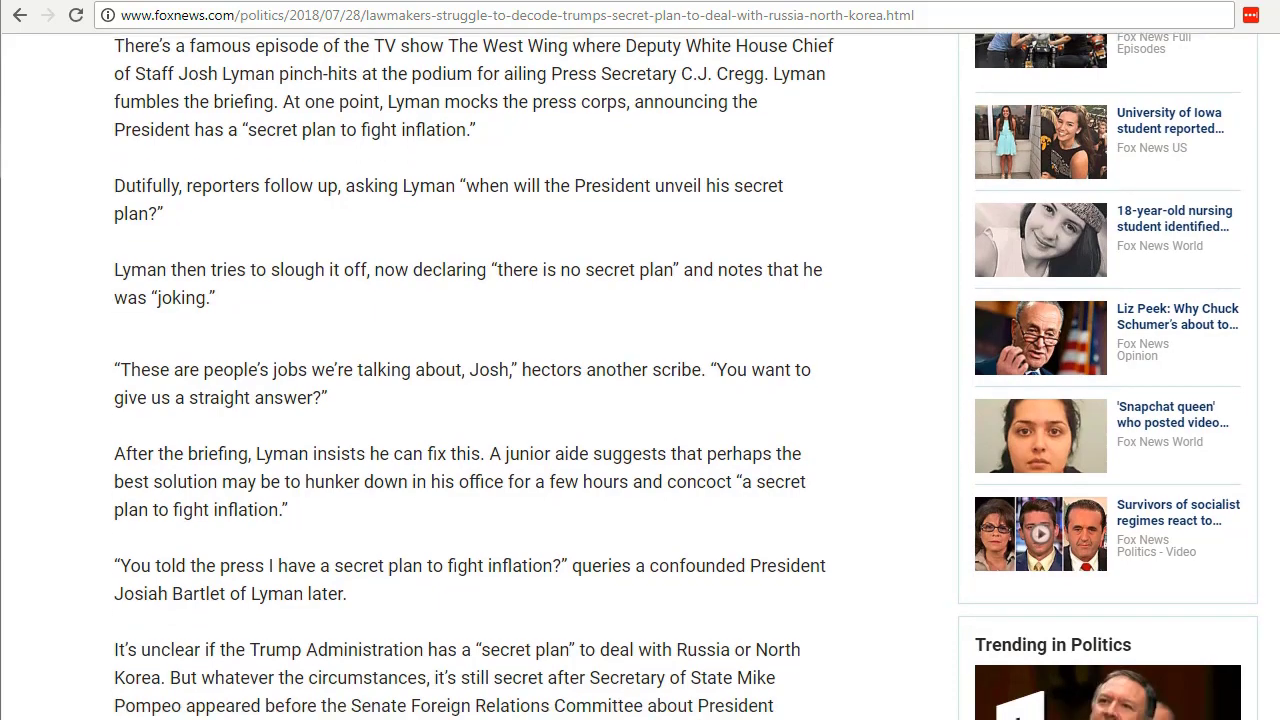
scroll(640, 400, "down", 10)
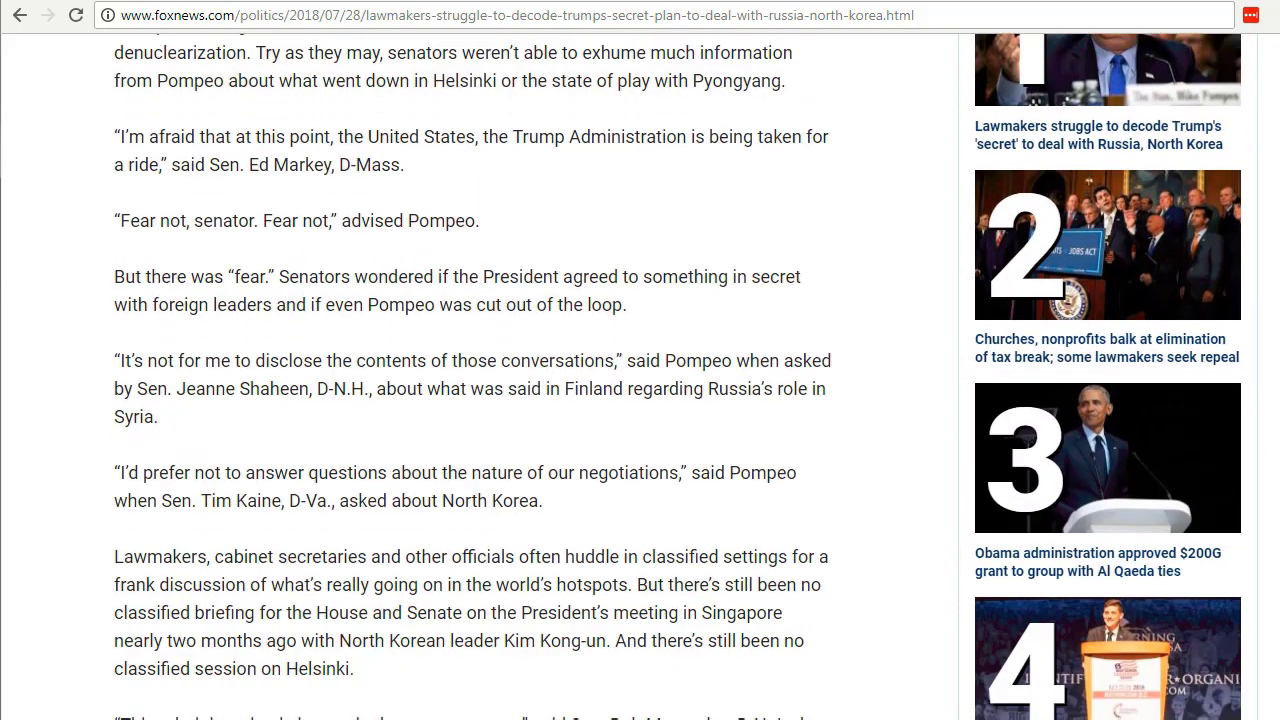
scroll(640, 400, "down", 13)
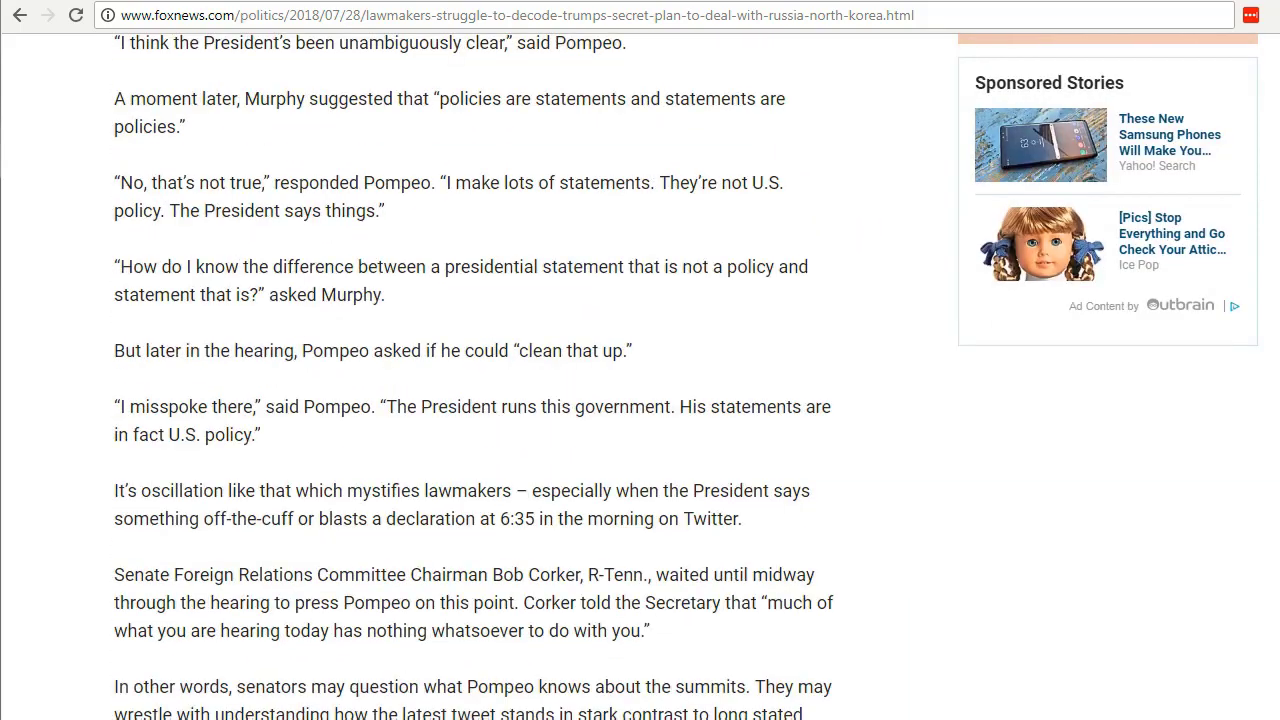
scroll(473, 376, "up", 1)
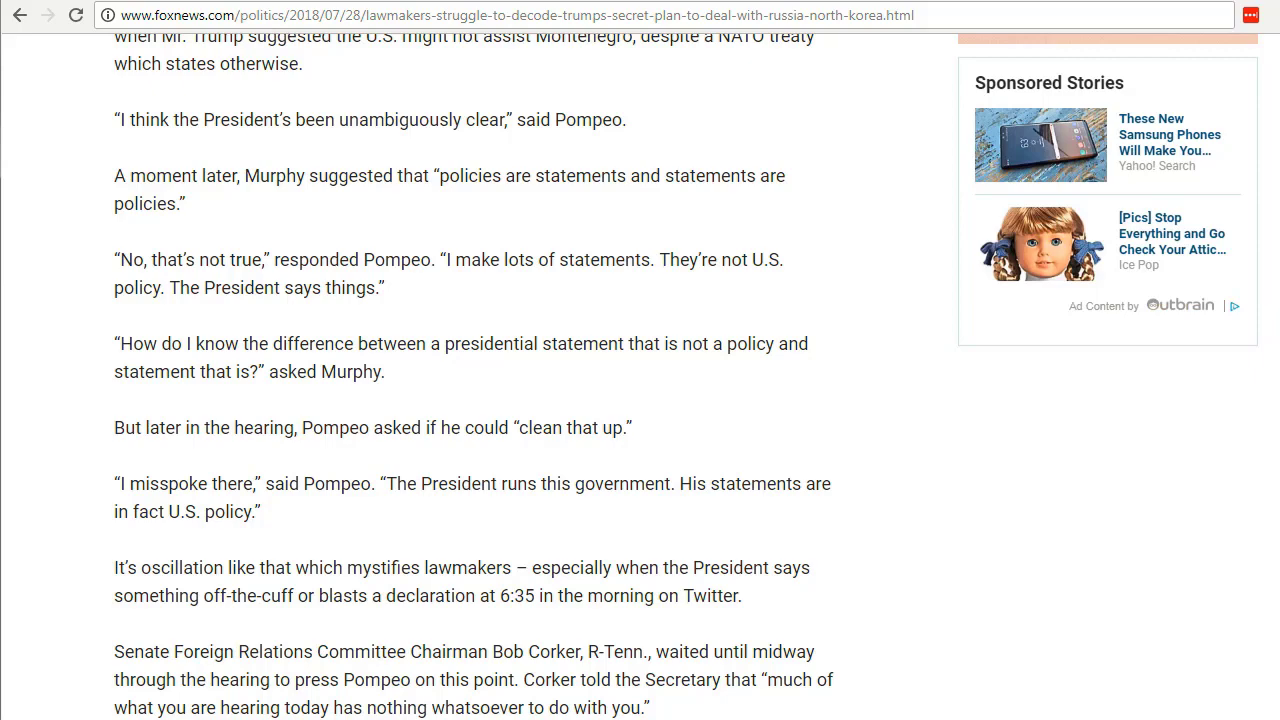
scroll(1276, 450, "down", 15)
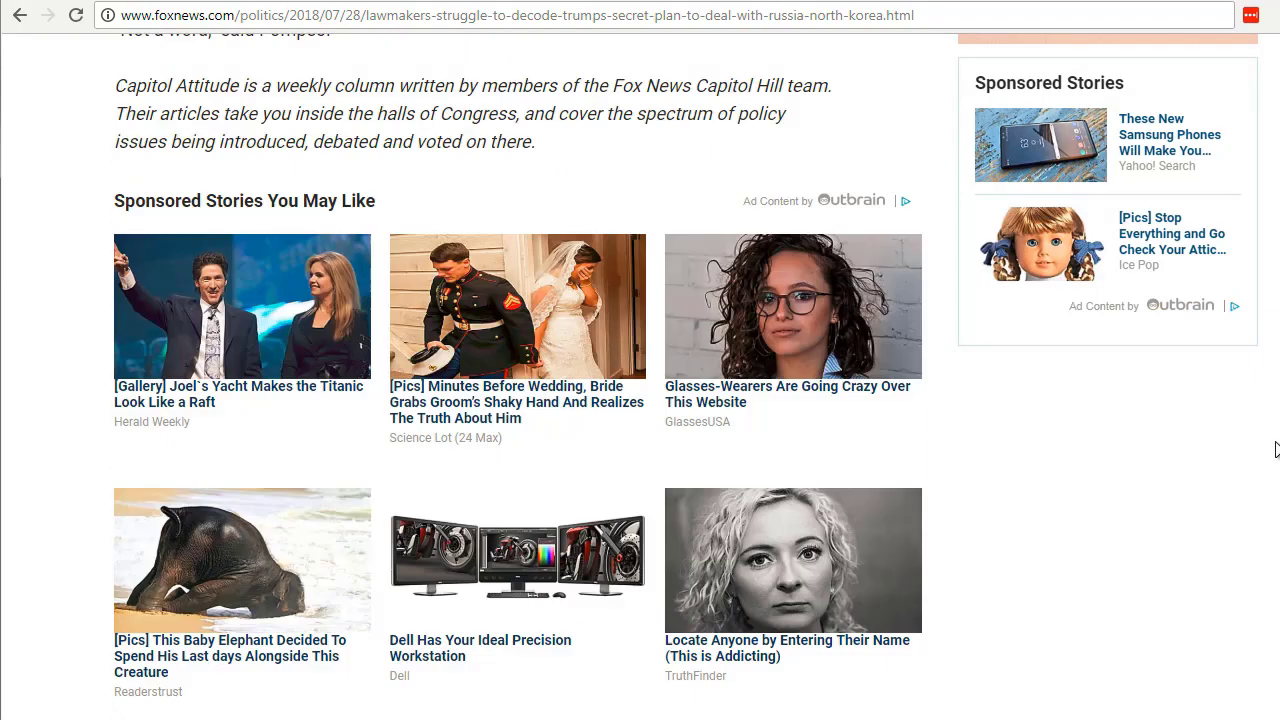
Open the GlassesUSA story from the sponsored stories below the article and decline the 60% off coupon offer
scroll(1276, 450, "down", 3)
scroll(1276, 452, "up", 2)
scroll(1276, 455, "down", 1)
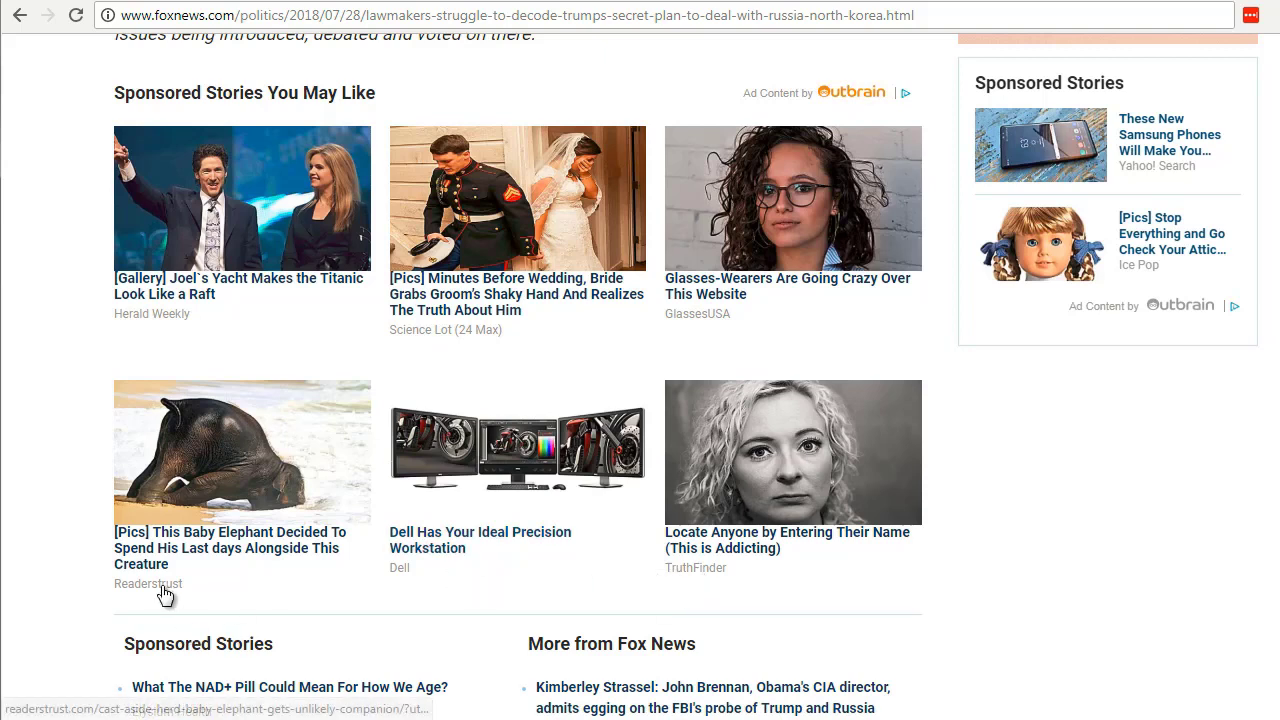
left_click(728, 296)
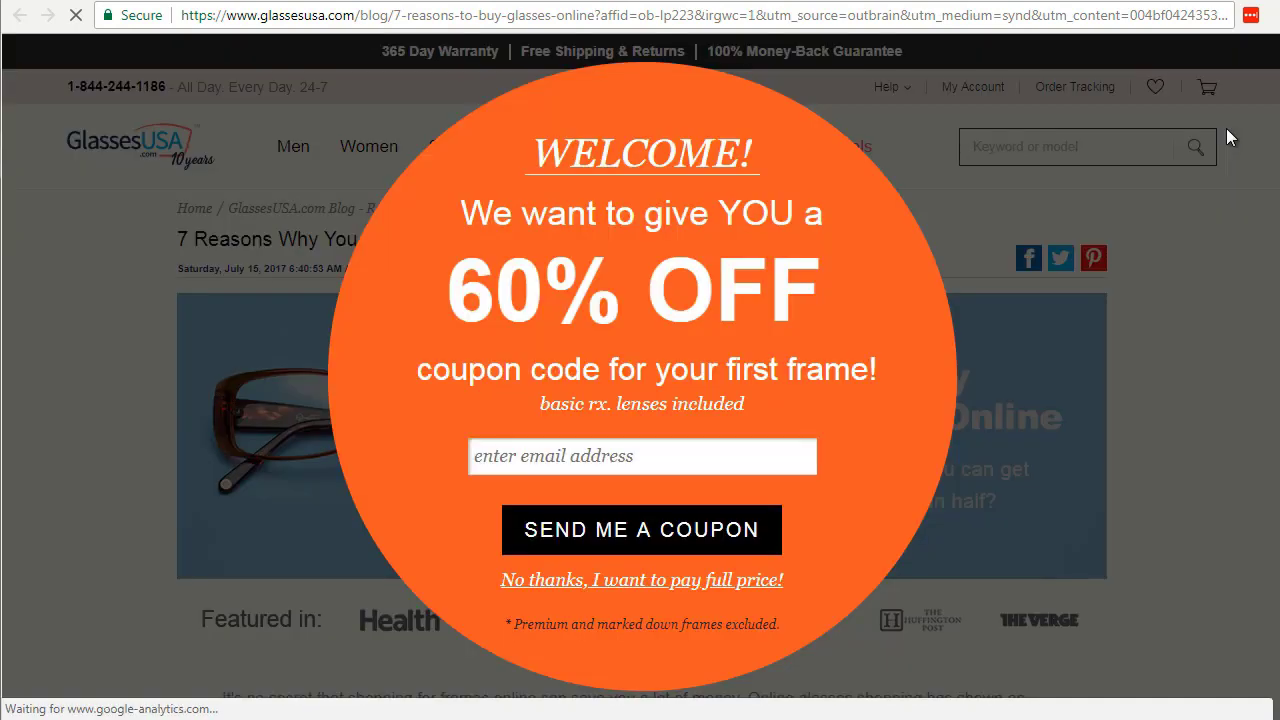
left_click(757, 584)
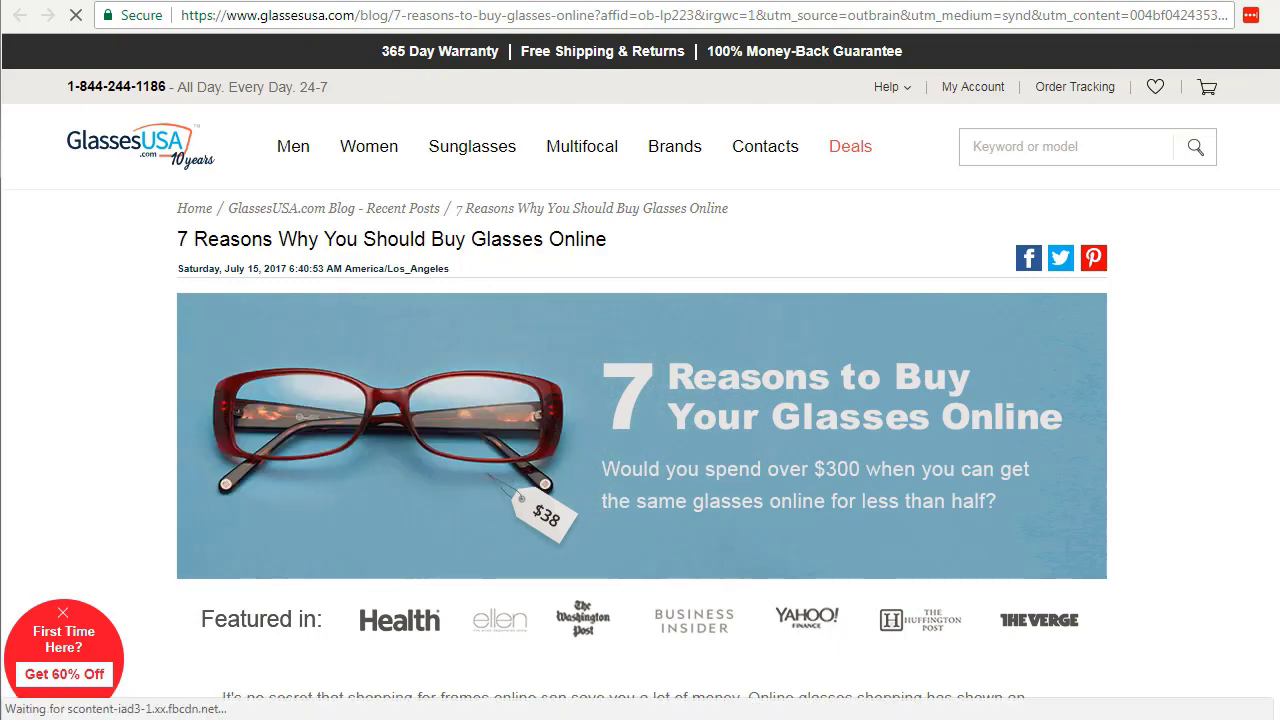
Examine how the GlassesUSA "7 Reasons to Buy Your Glasses Online" article presents its numbered reasons, frame styles and browse links
scroll(640, 400, "down", 6)
scroll(640, 400, "down", 5)
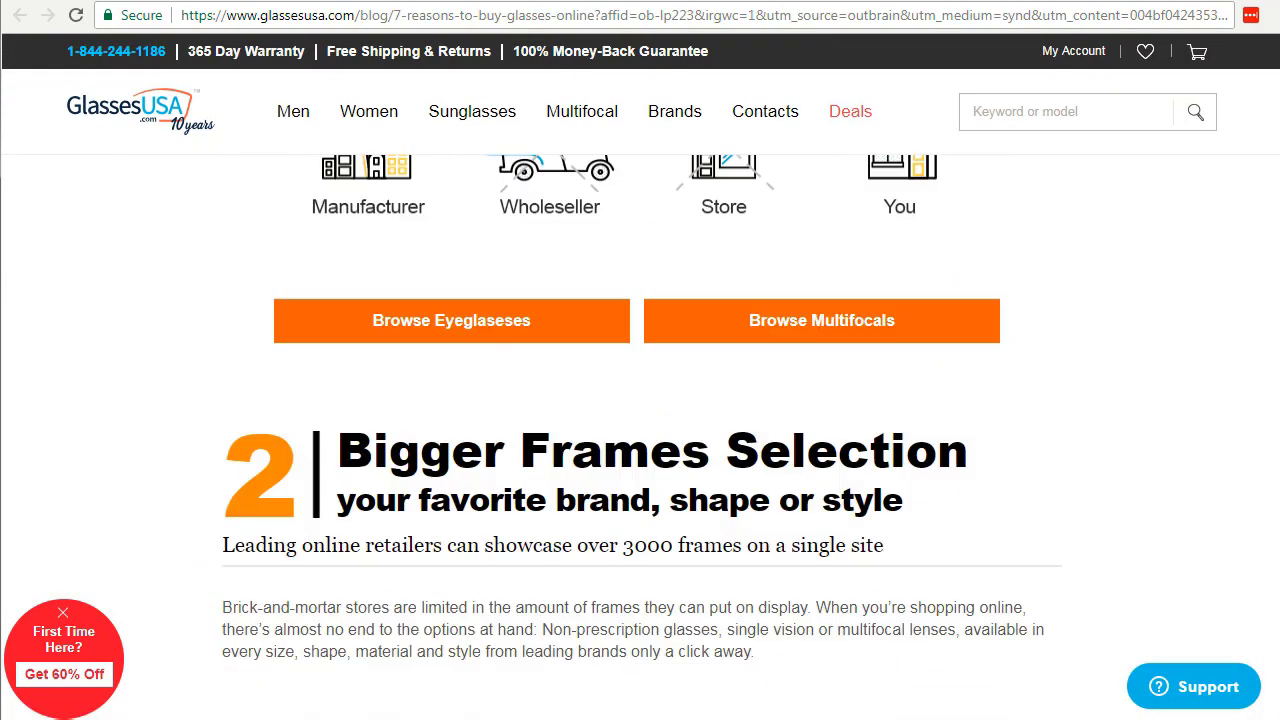
scroll(640, 400, "down", 5)
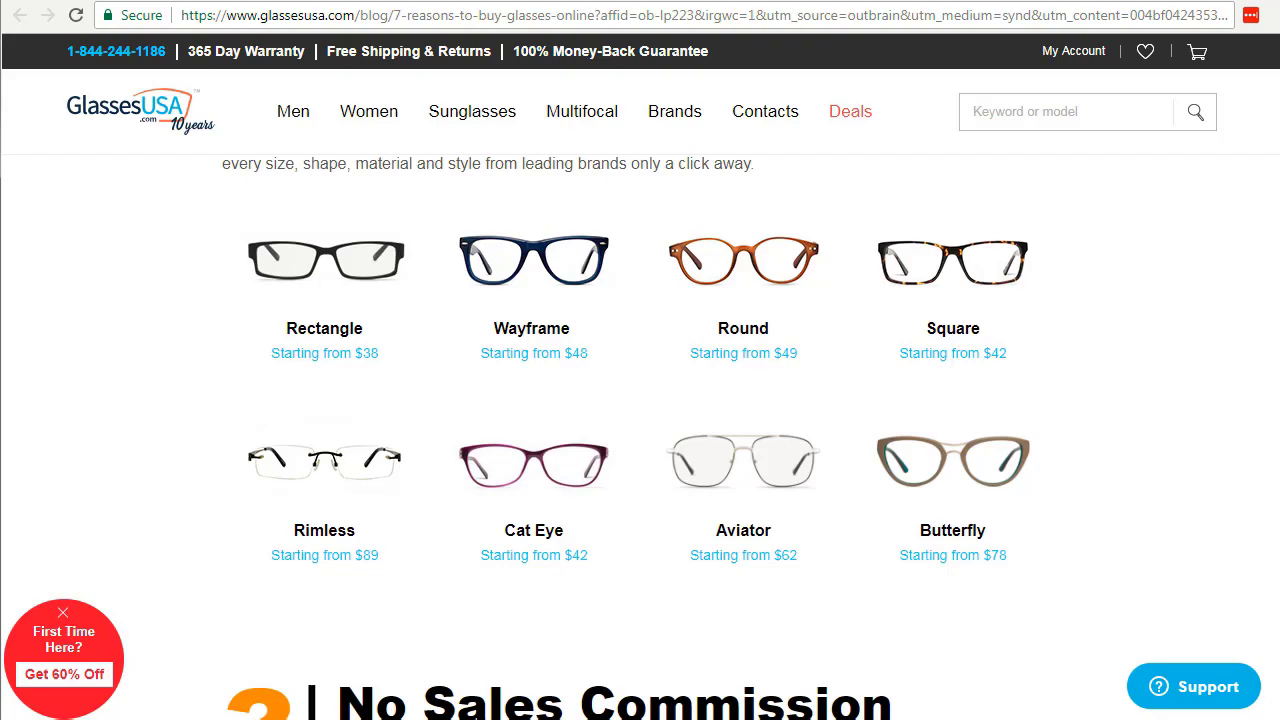
scroll(640, 437, "down", 10)
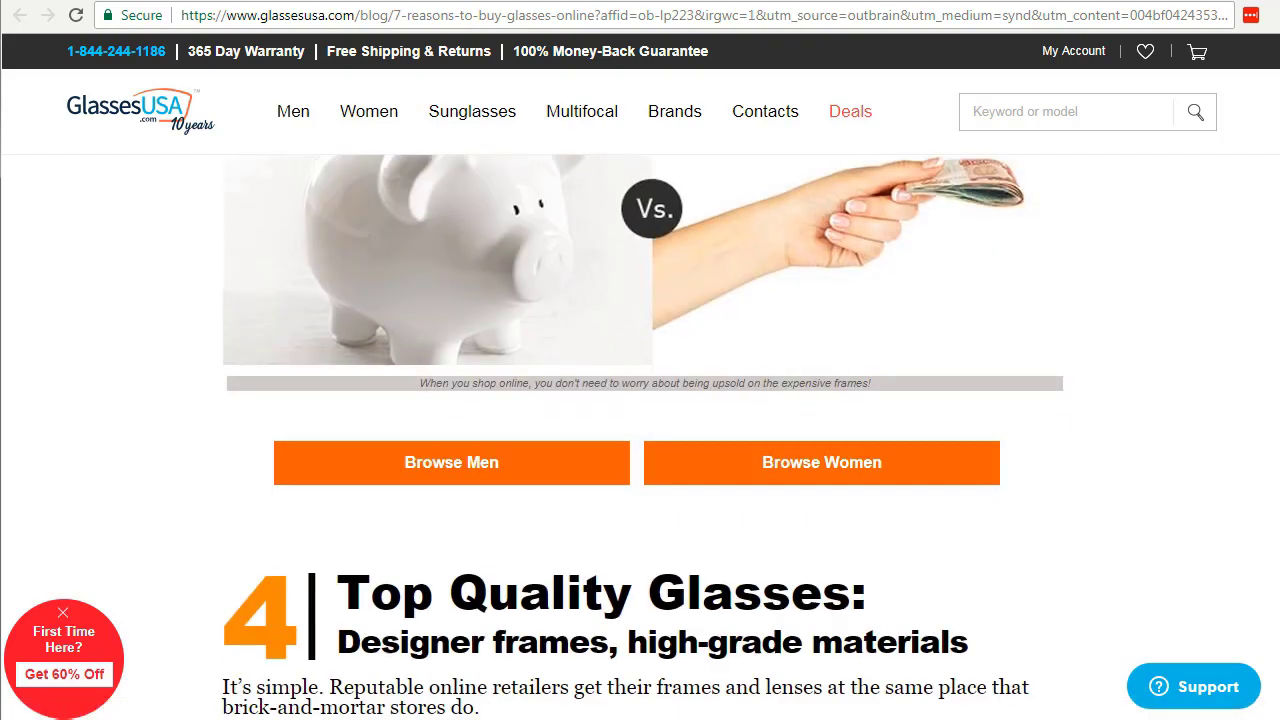
scroll(640, 437, "up", 20)
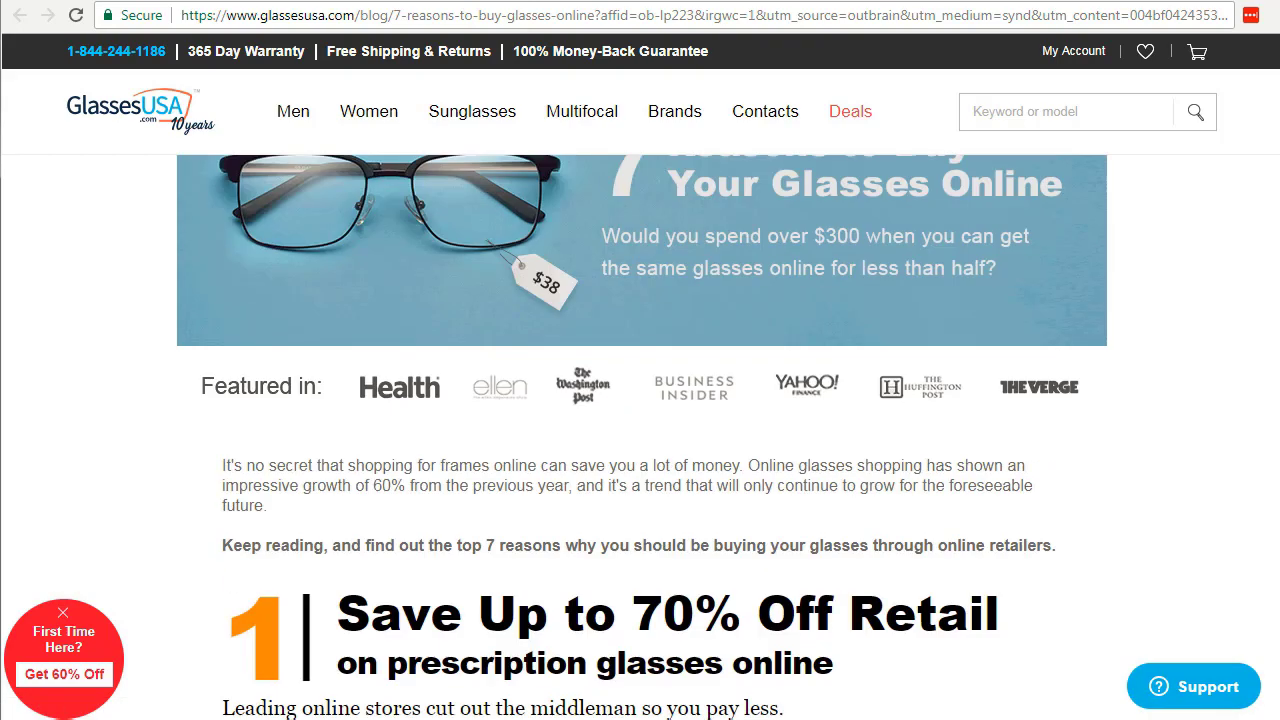
scroll(640, 437, "up", 2)
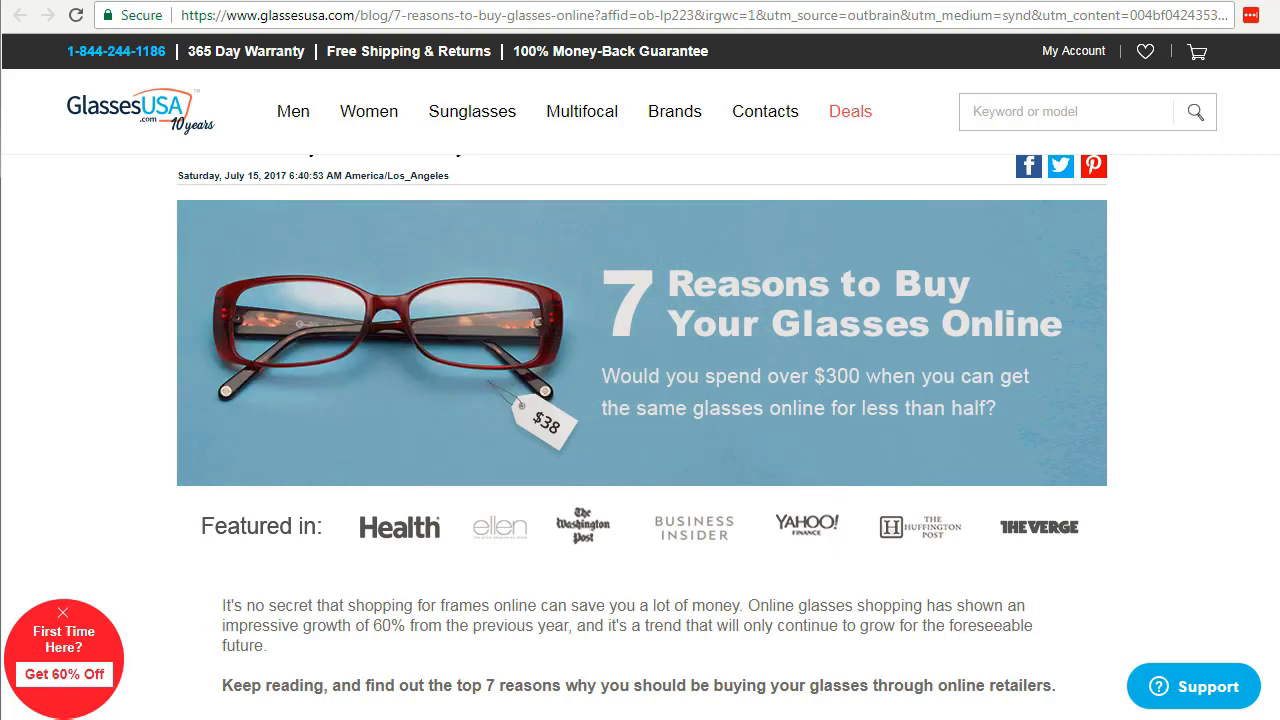
scroll(642, 437, "down", 1)
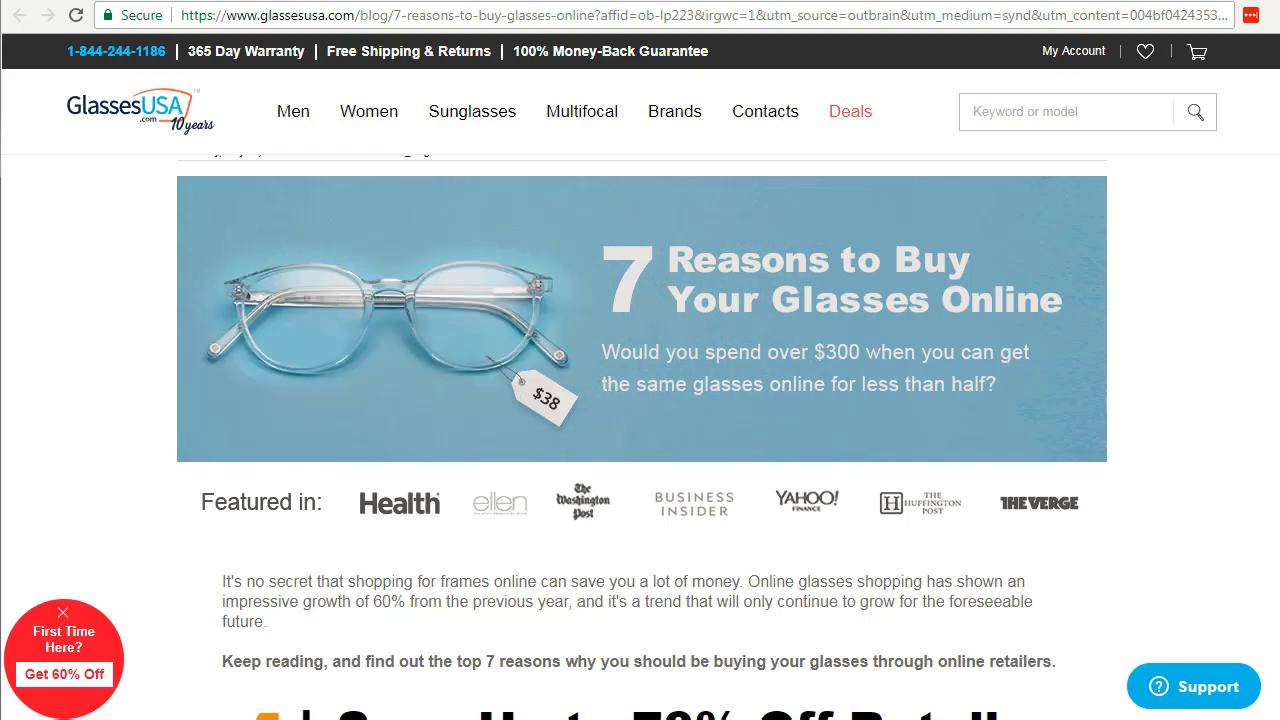
scroll(640, 437, "down", 7)
scroll(640, 437, "down", 10)
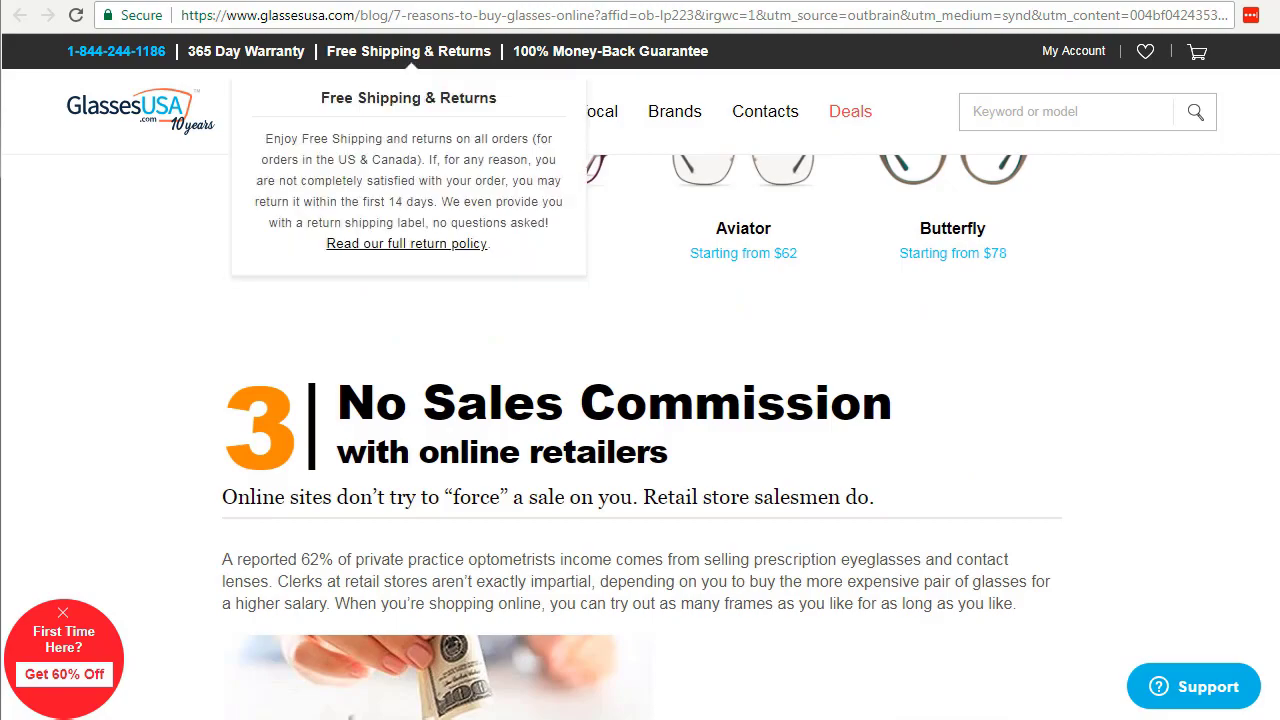
Revisit the Fox News sponsored stories and return to the GlassesUSA article to review it down to reason 5, "You Can Try On Glasses"
key("alt+Left")
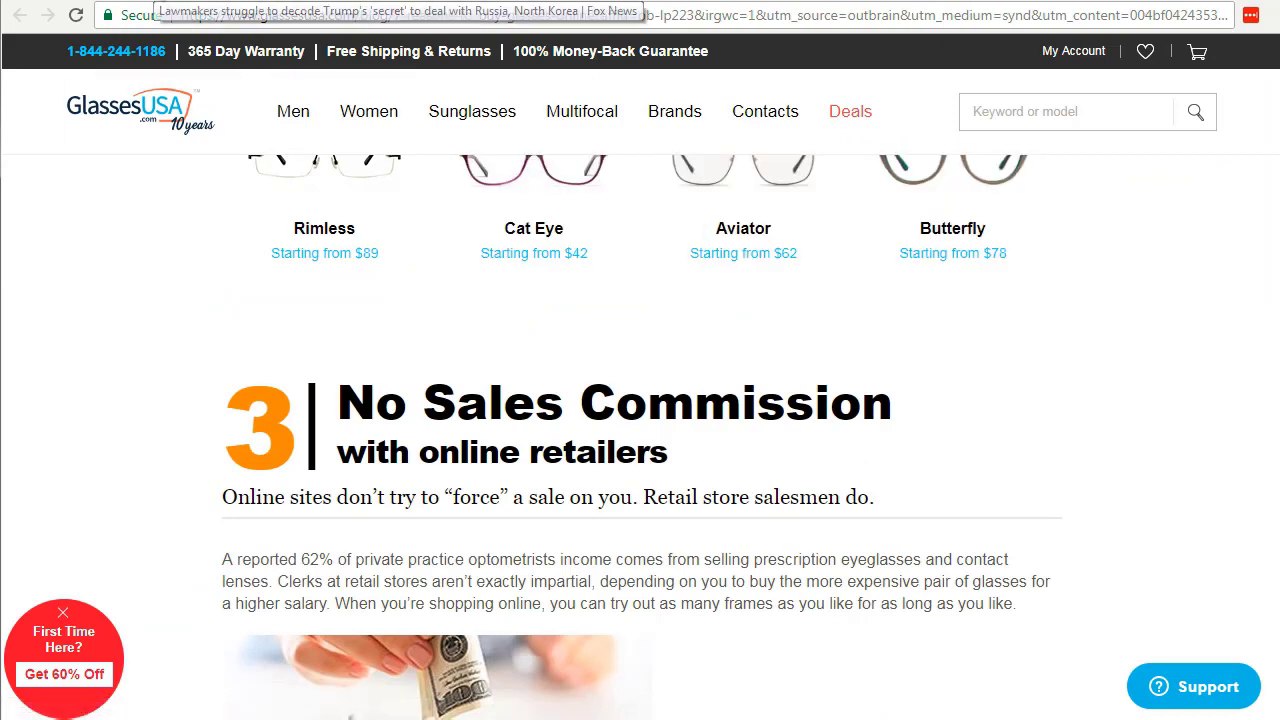
key("ctrl+w")
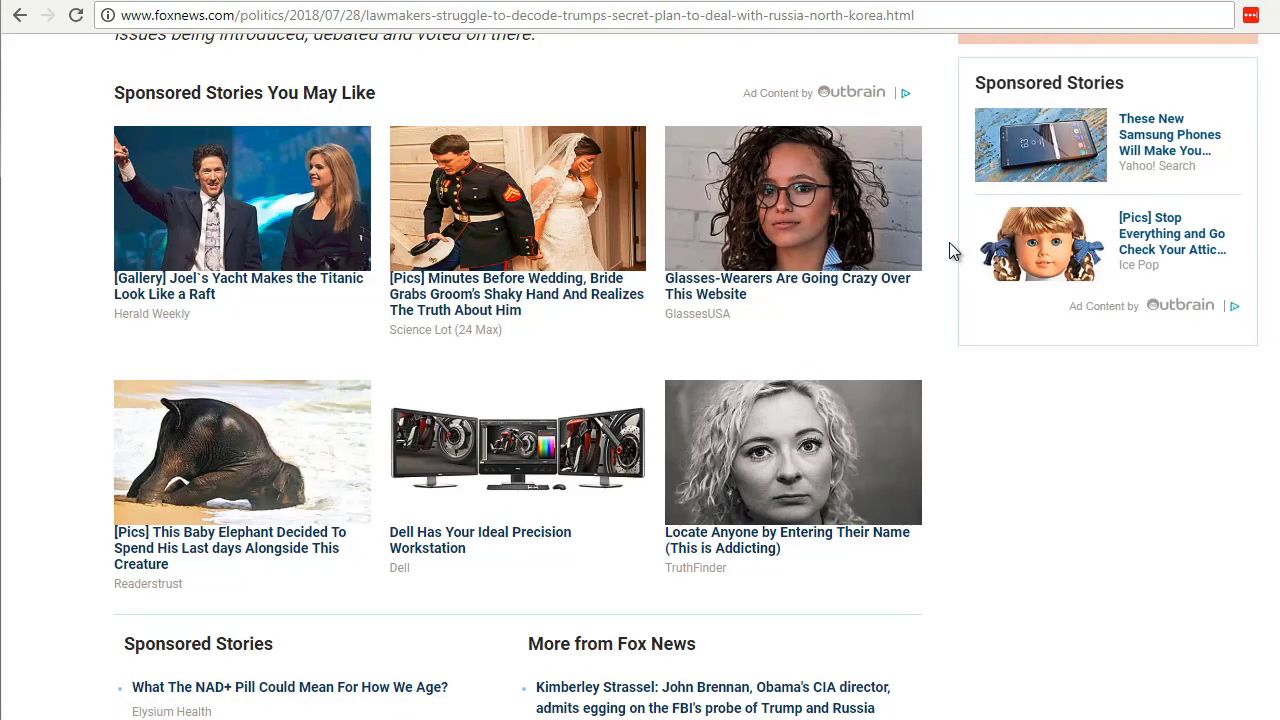
left_click(300, 1)
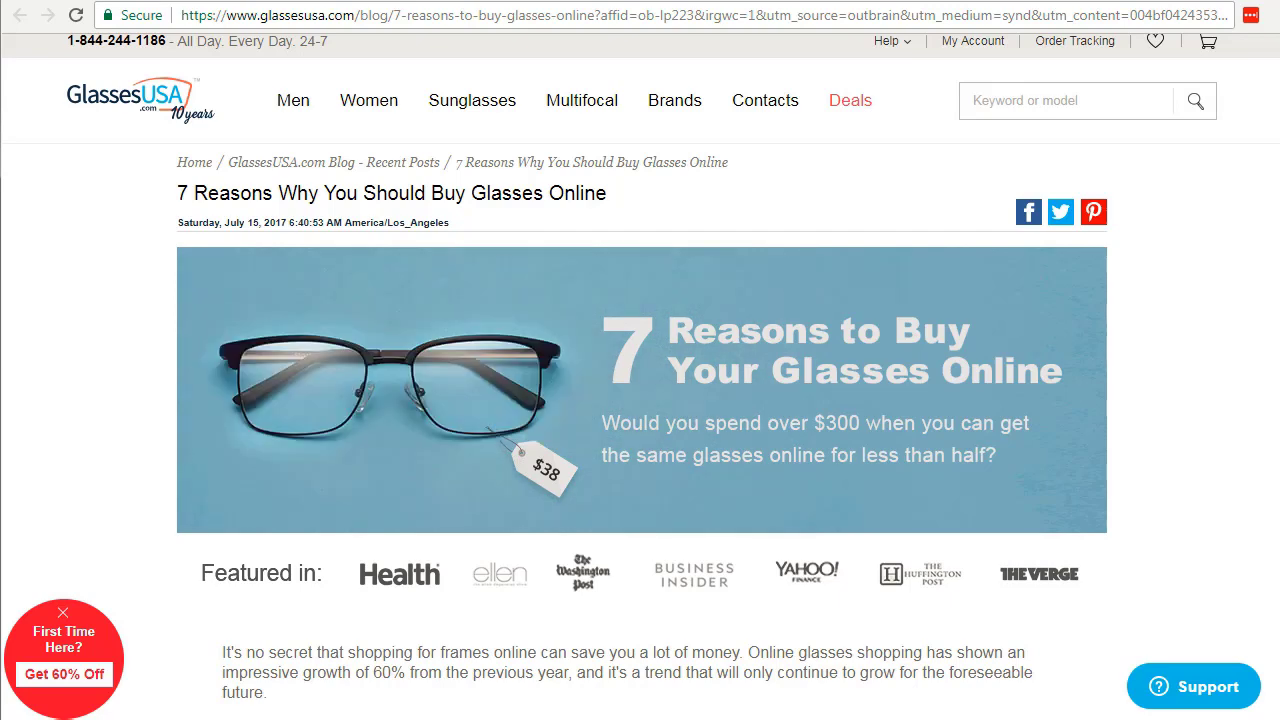
scroll(640, 400, "down", 1)
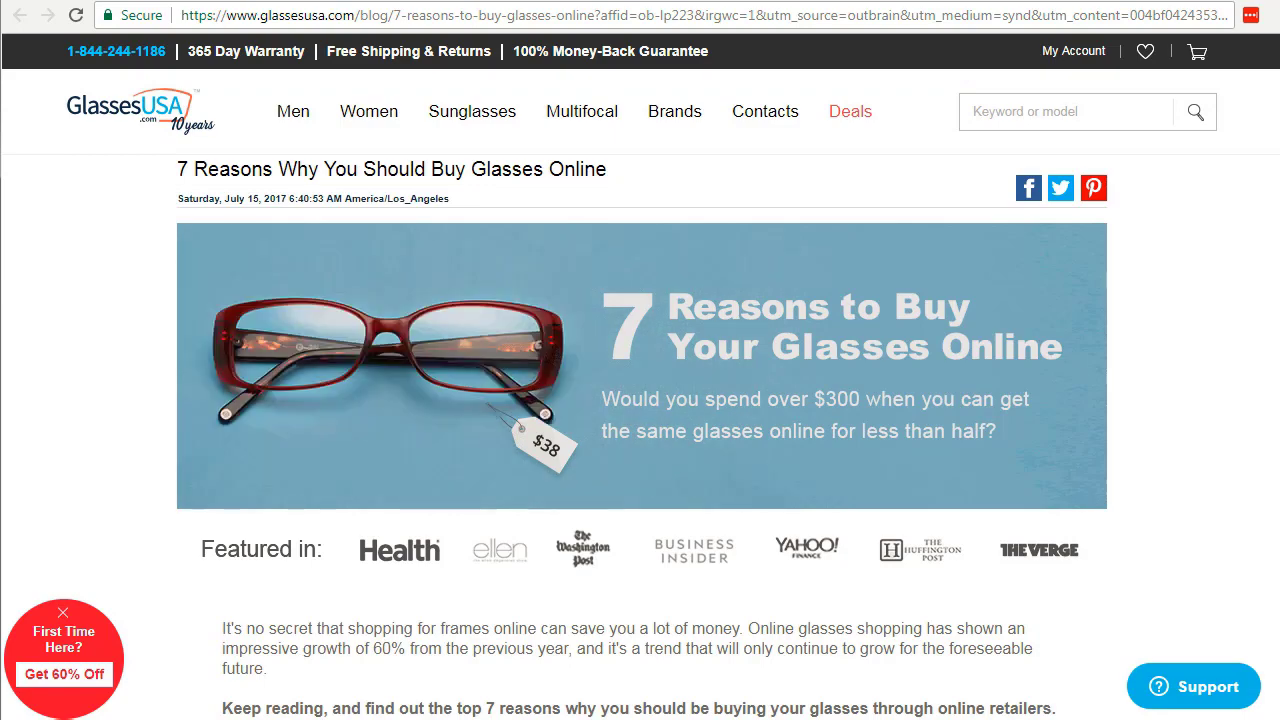
scroll(640, 400, "down", 10)
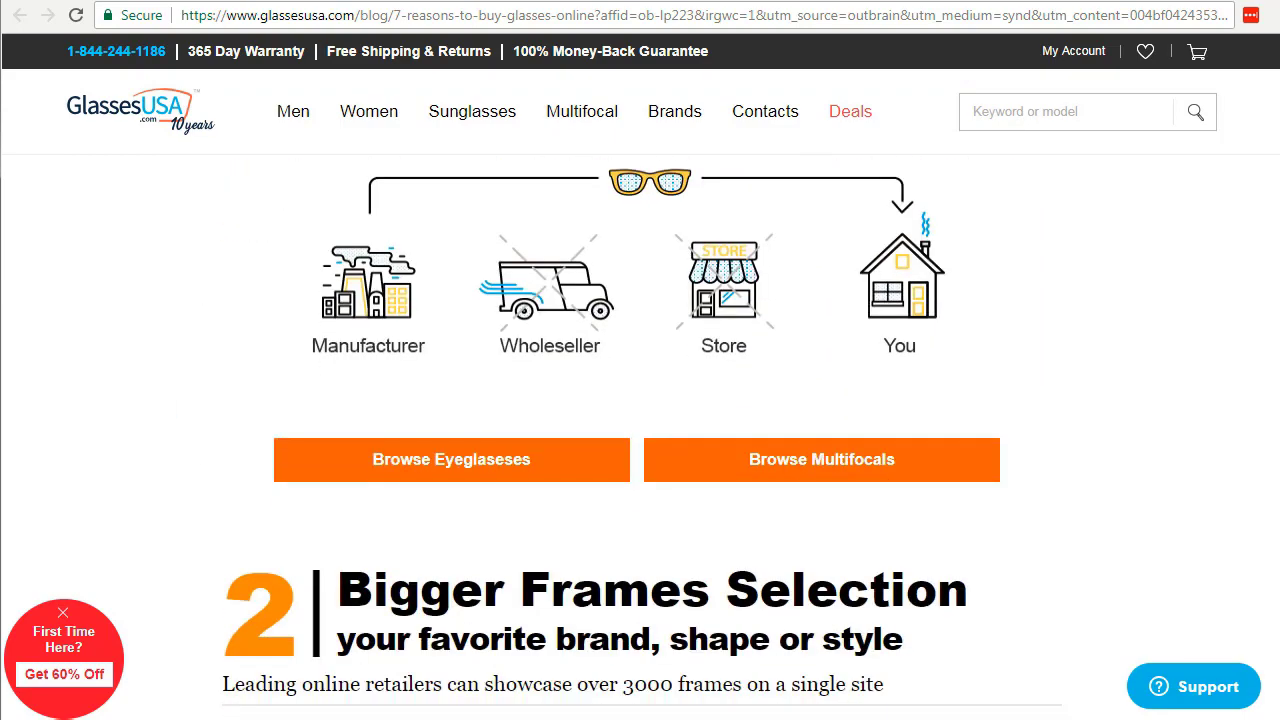
scroll(640, 400, "down", 15)
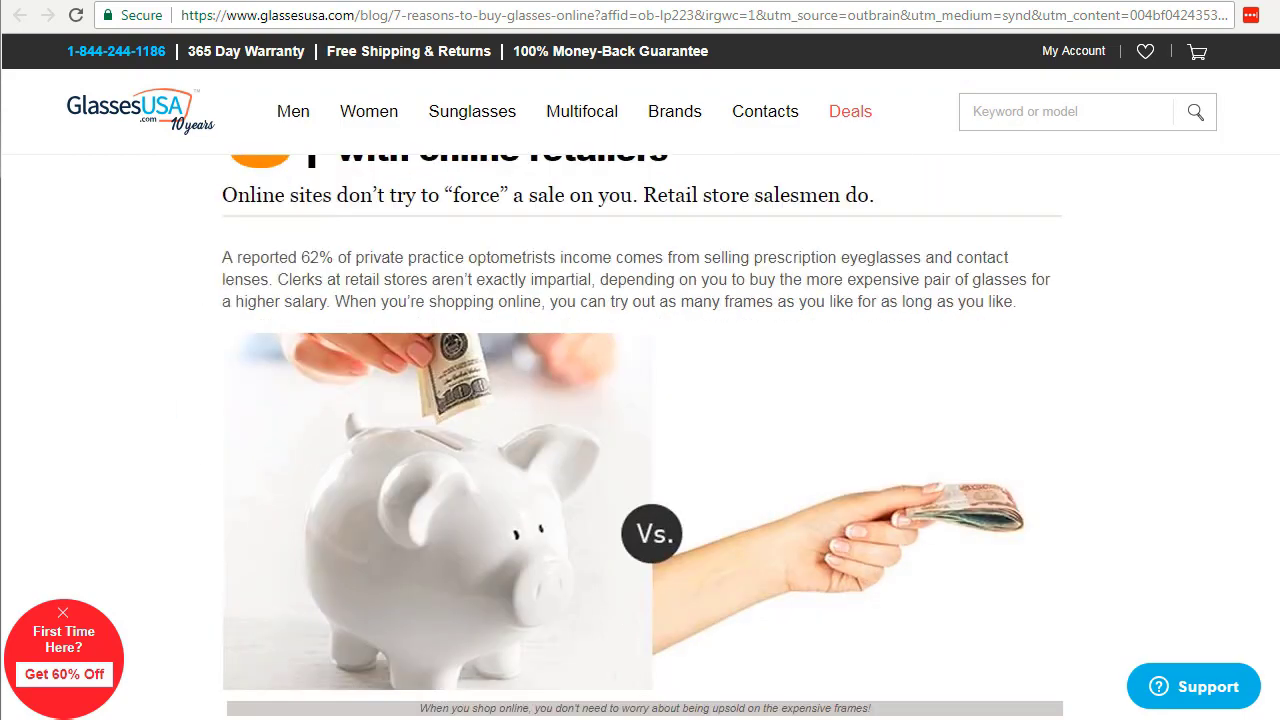
scroll(640, 400, "down", 13)
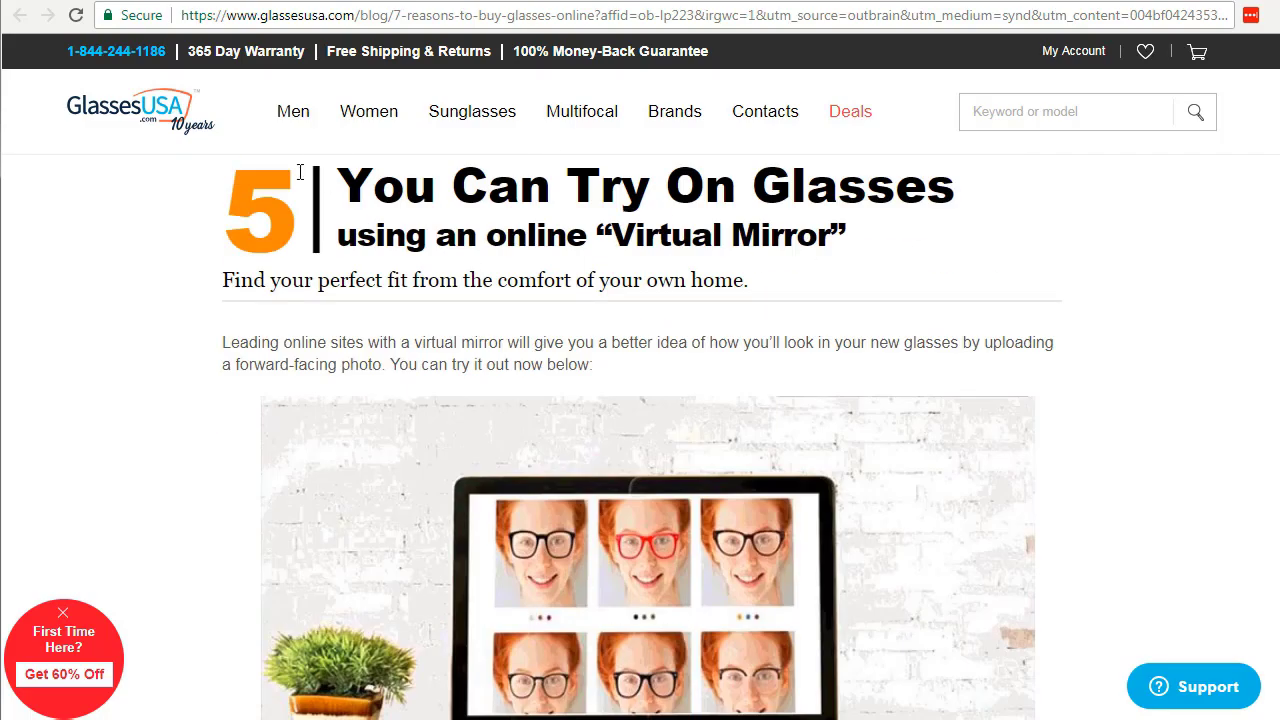
Return to the Fox News article and look through the text-only Sponsored Stories list beneath the picture ads
key("ctrl+w")
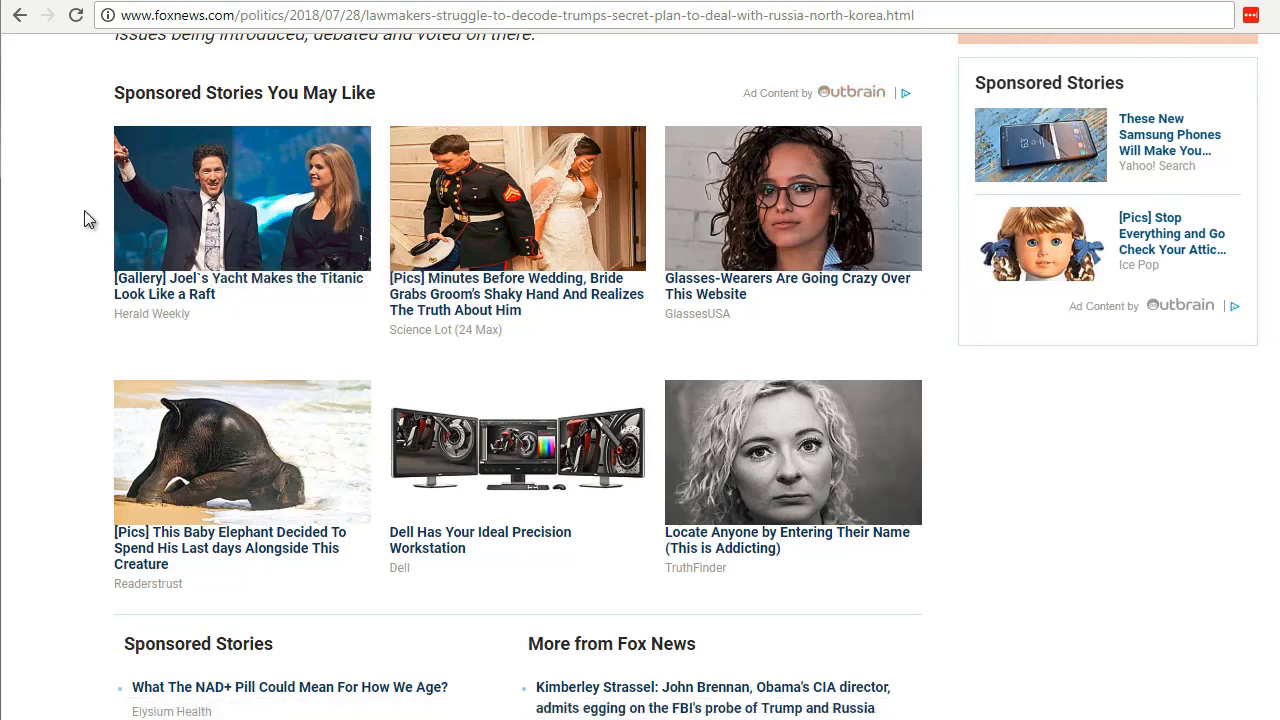
scroll(85, 212, "down", 2)
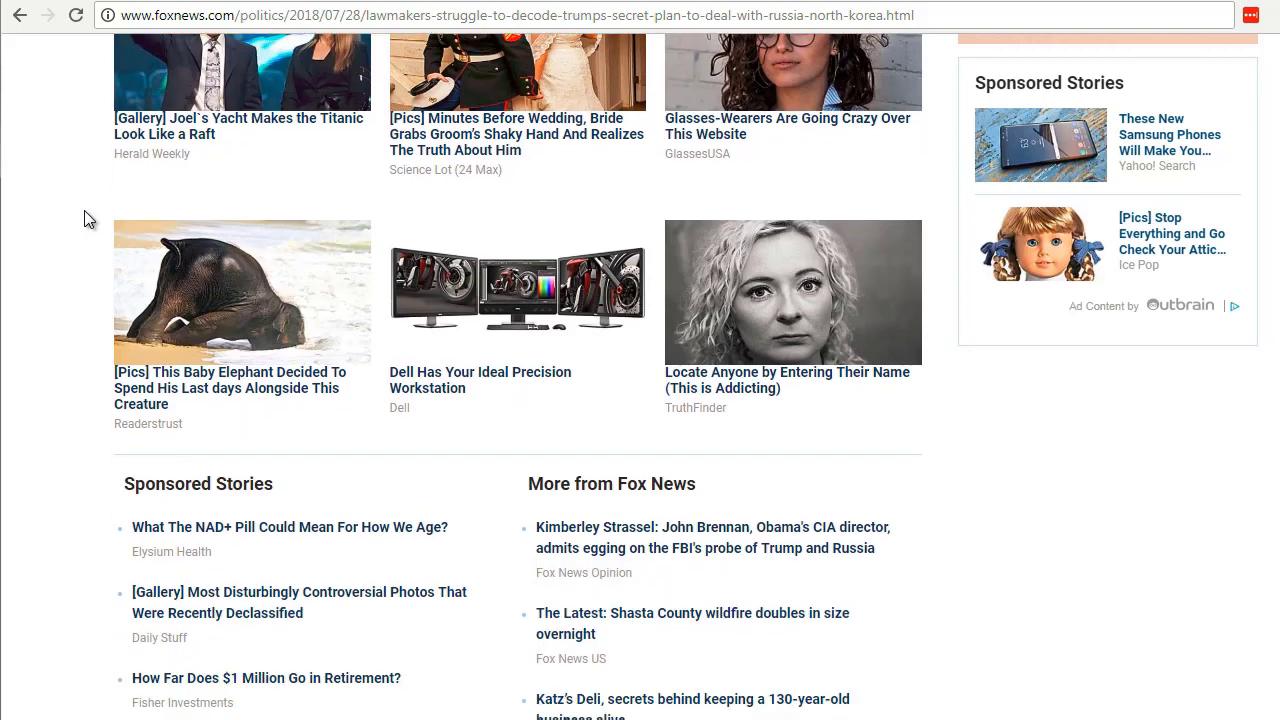
scroll(85, 218, "down", 3)
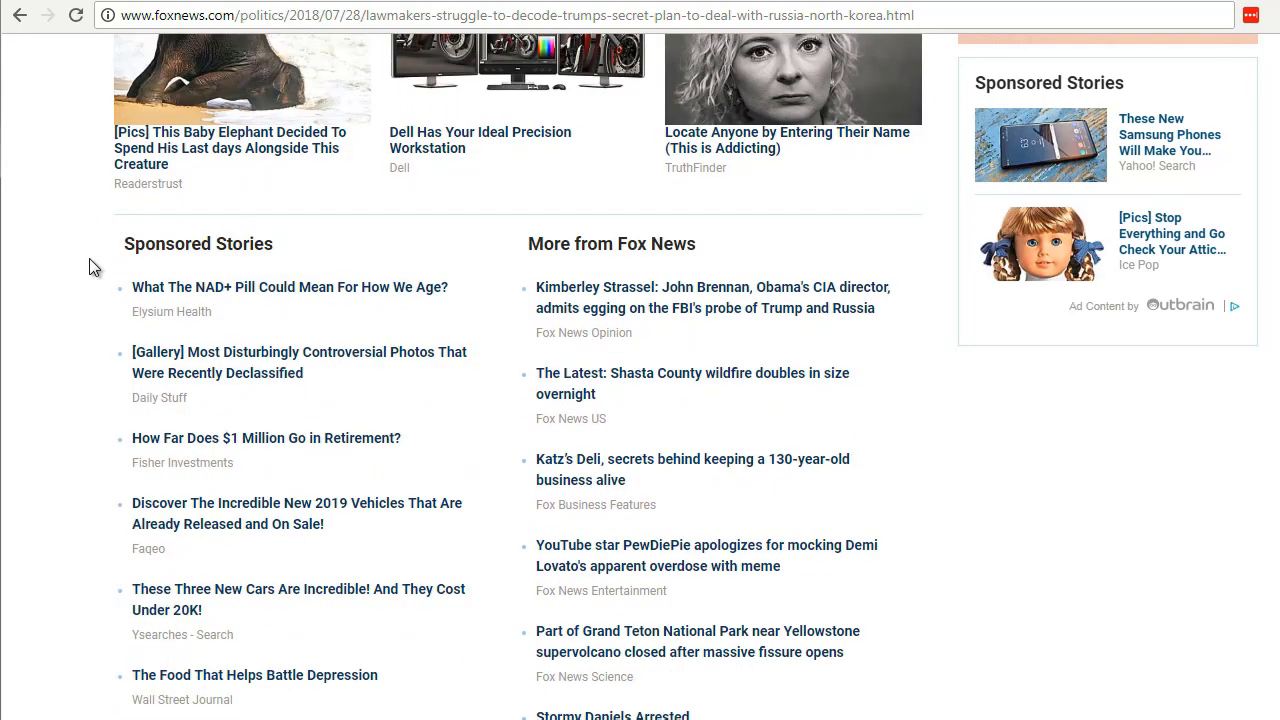
scroll(95, 290, "down", 2)
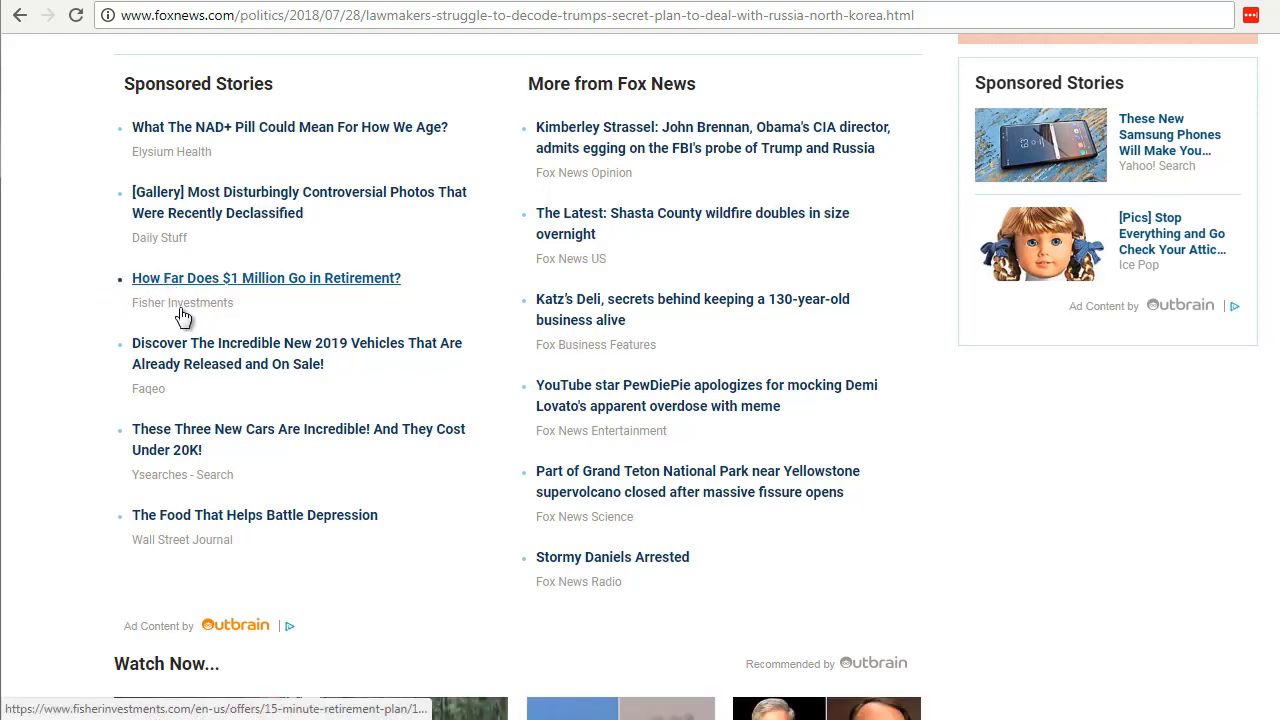
Open the Fisher Investments story "How Far Does $1 Million Go in Retirement?" in a new tab and view its landing page
right_click(224, 281)
left_click(245, 288)
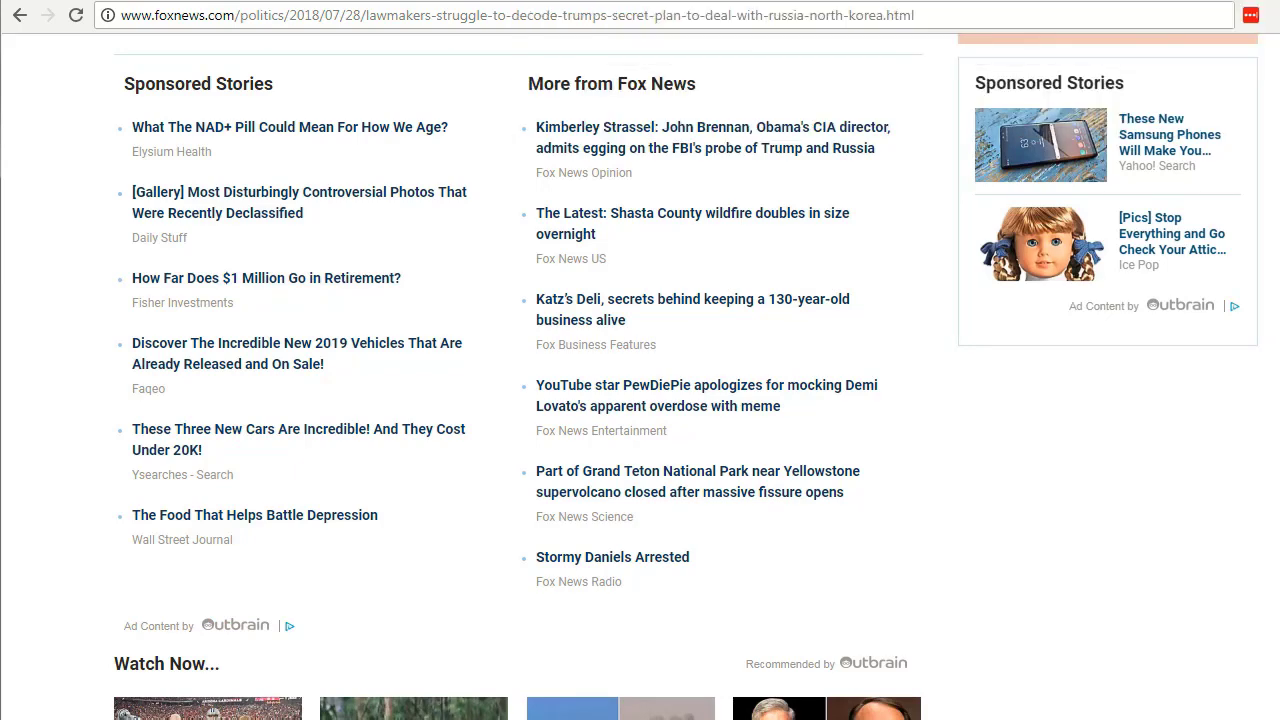
key("ctrl+Tab")
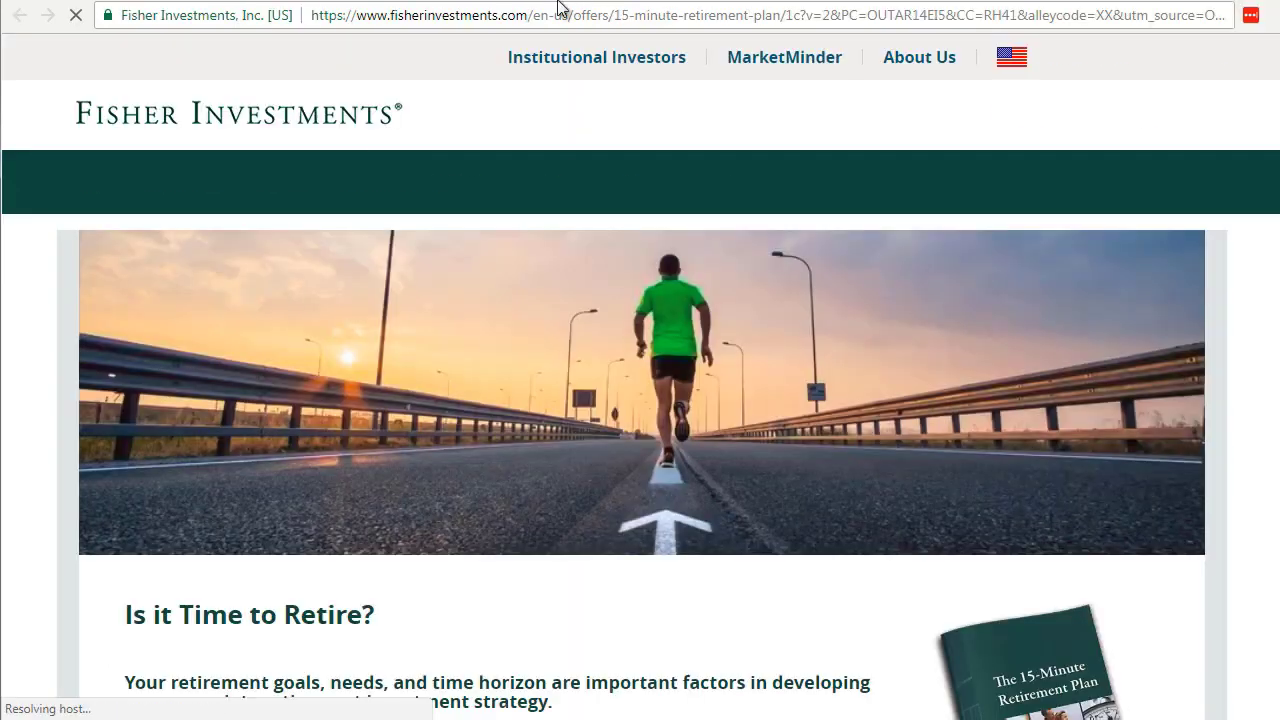
mouse_move(355, 180)
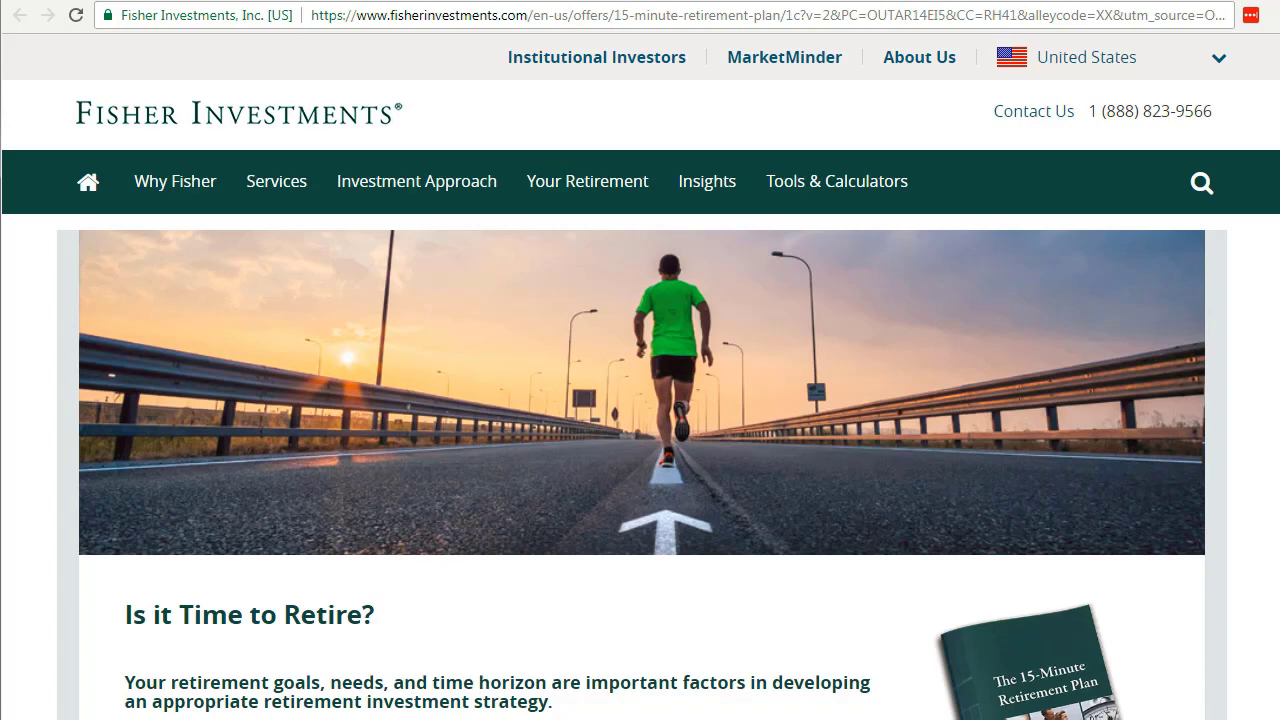
scroll(1276, 274, "down", 4)
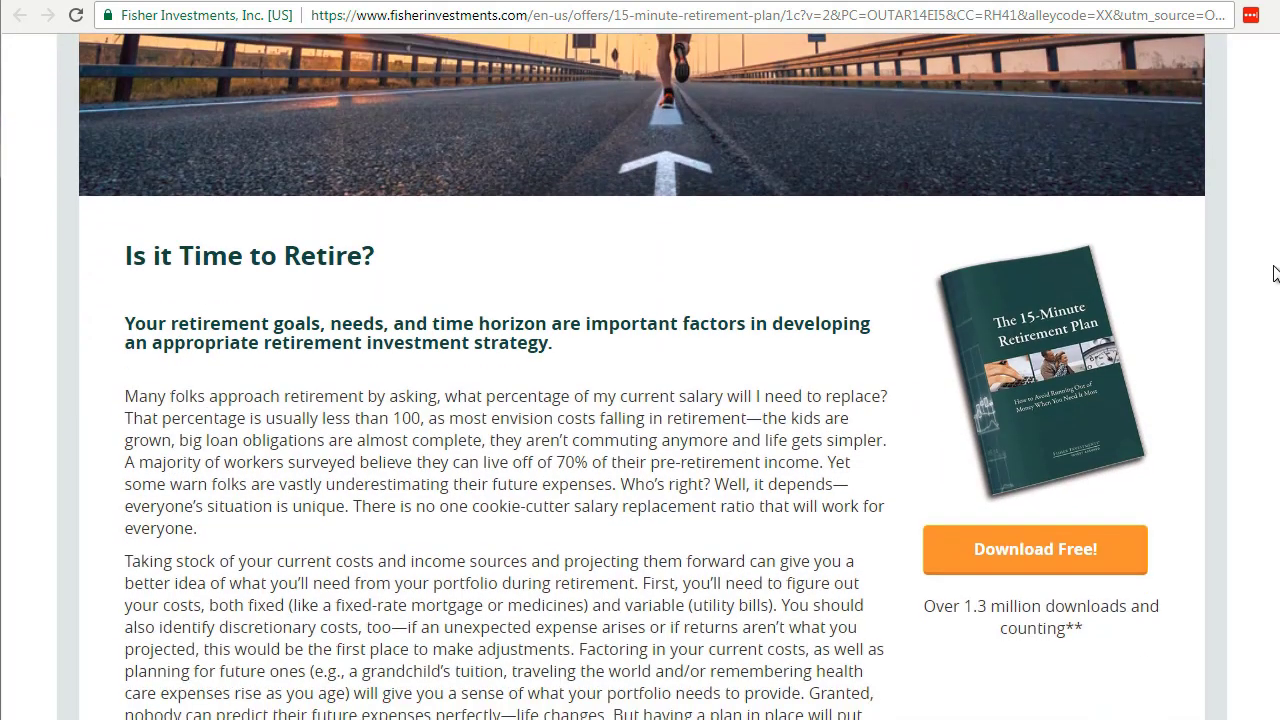
Examine Fisher Investments' "Is it Time to Retire?" page through its guide topics, free copy offer and Recognition section
scroll(1271, 305, "down", 2)
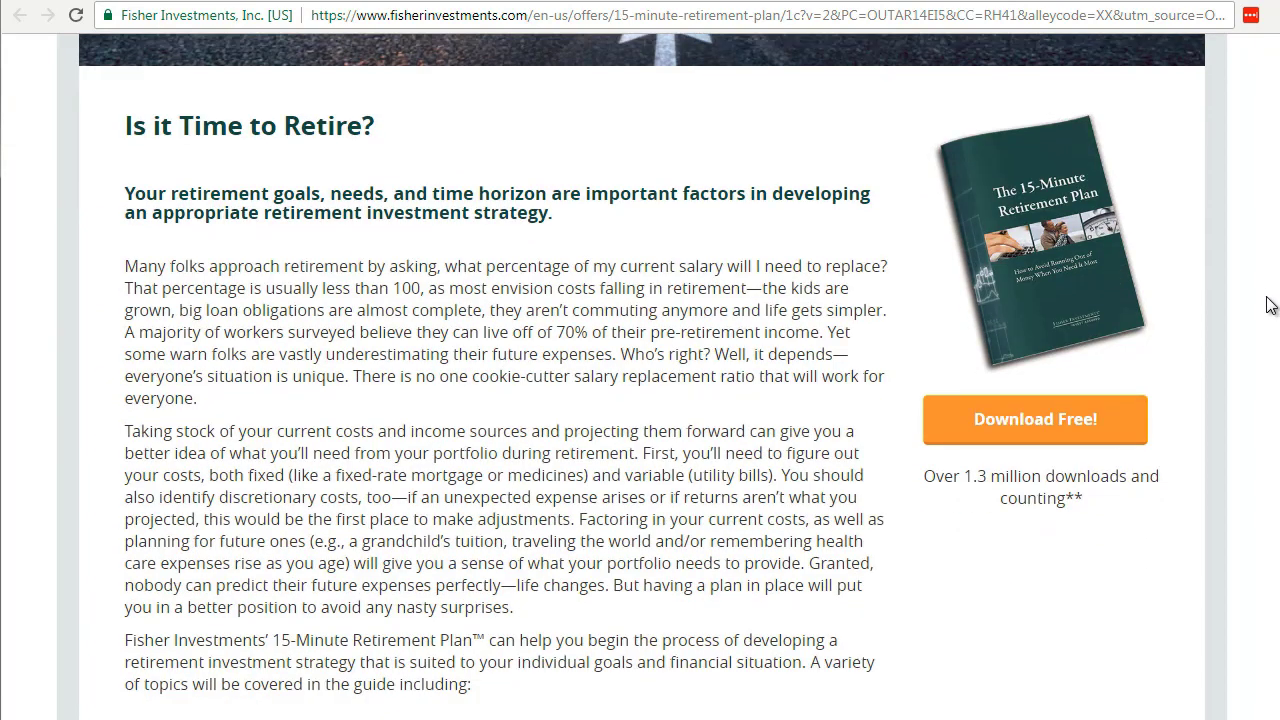
scroll(1271, 305, "down", 1)
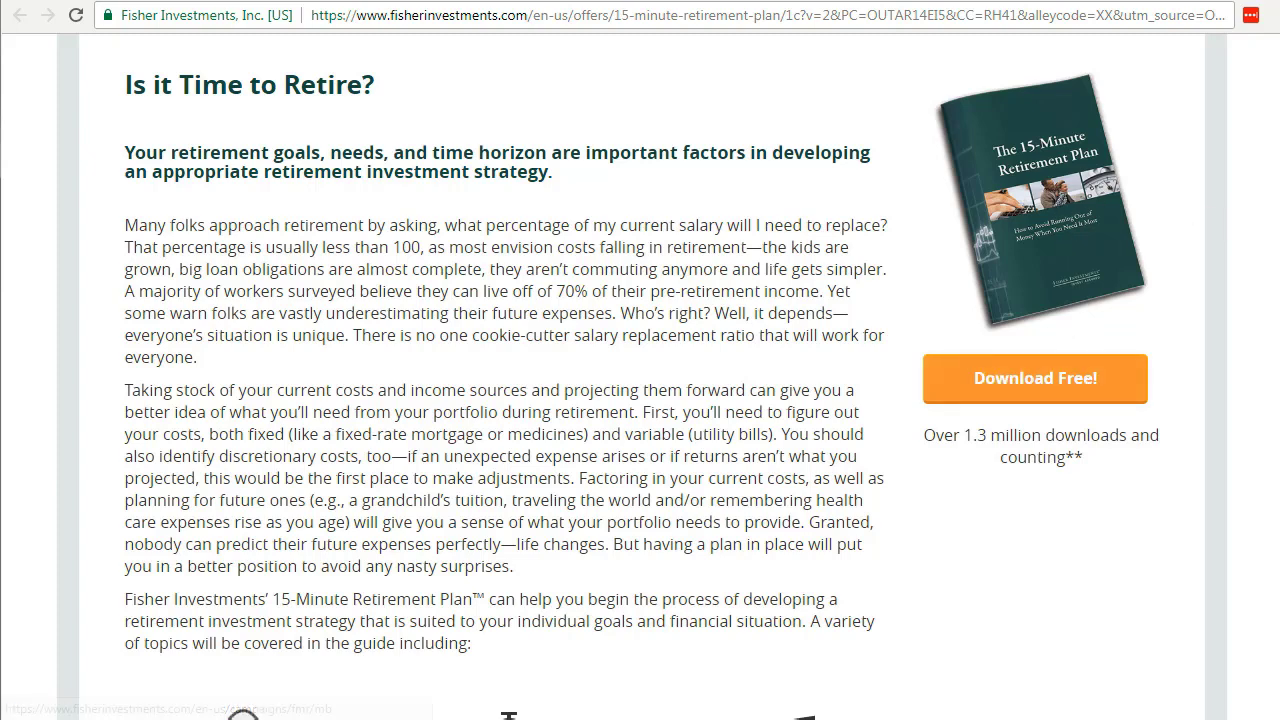
scroll(640, 376, "down", 3)
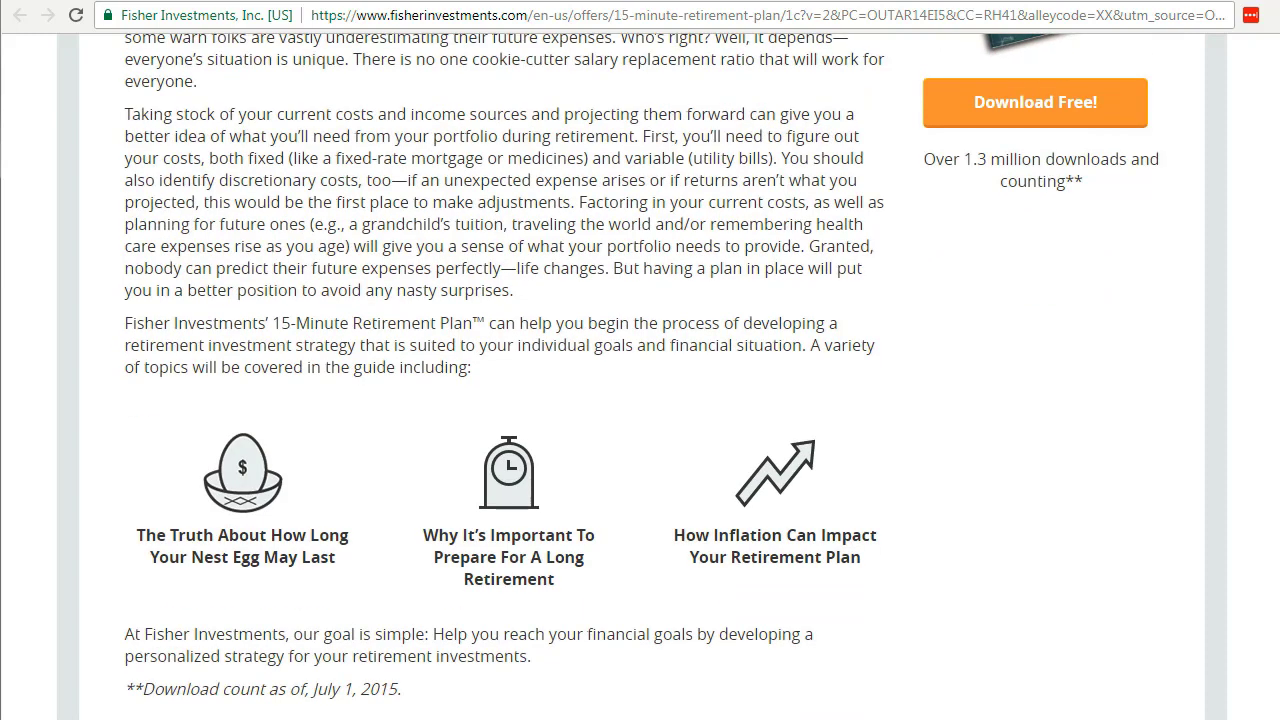
scroll(1253, 513, "down", 8)
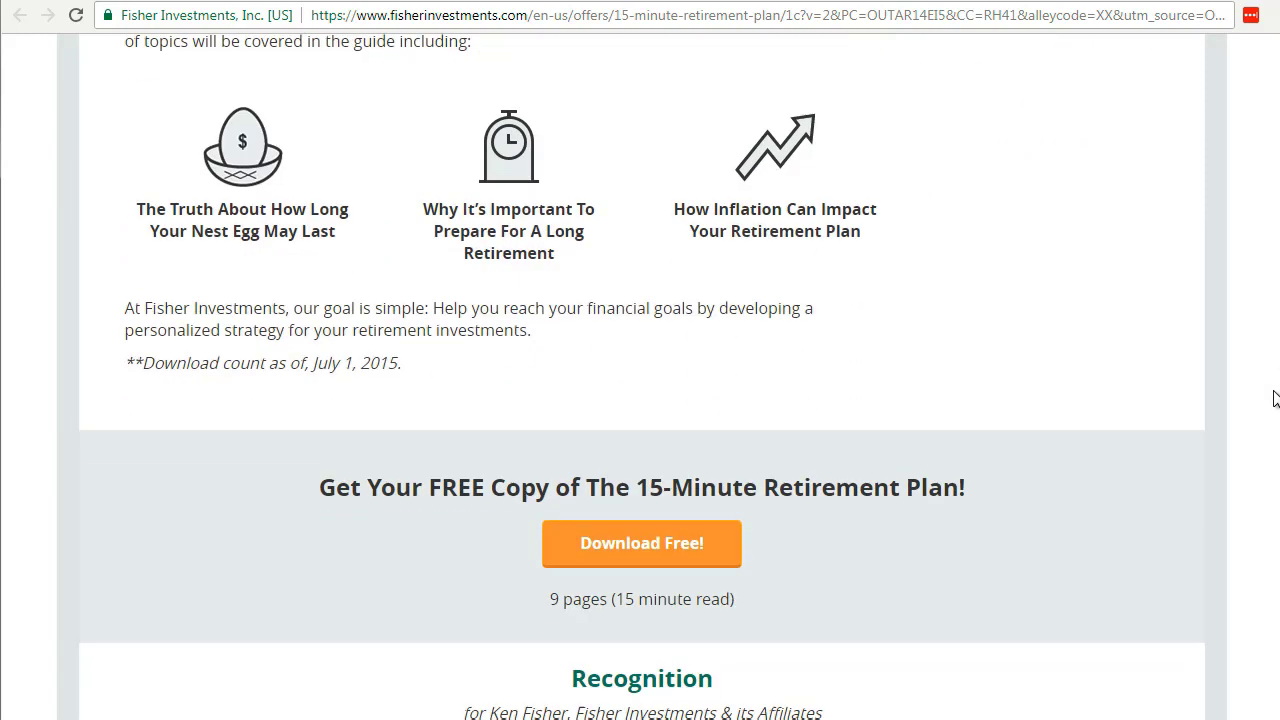
scroll(1253, 513, "up", 4)
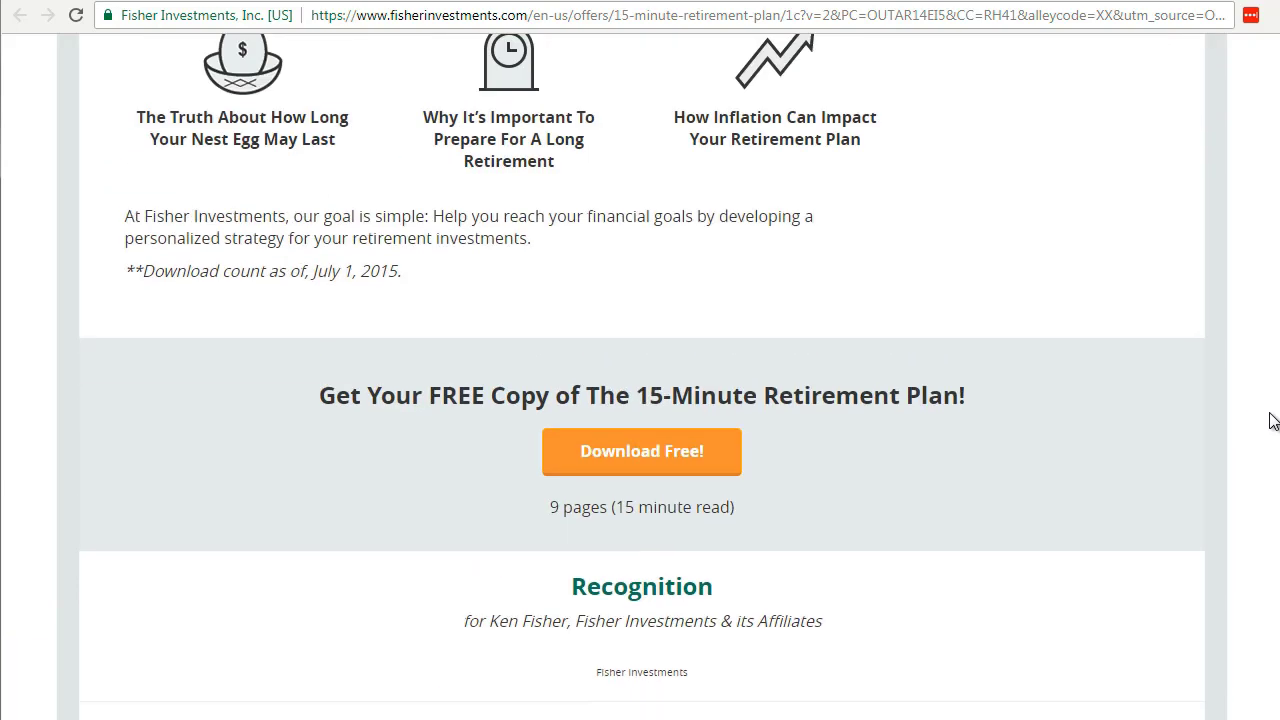
scroll(1270, 421, "down", 3)
scroll(1270, 449, "up", 5)
scroll(1265, 457, "down", 3)
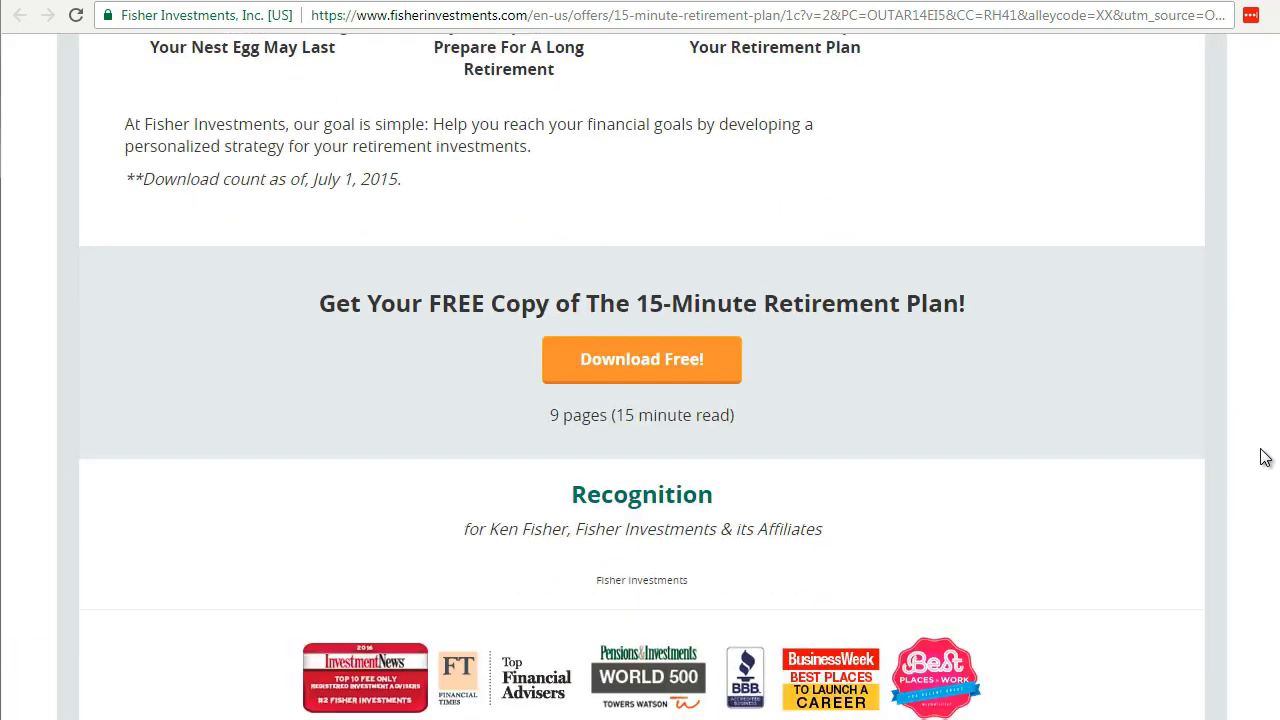
scroll(1262, 480, "down", 3)
scroll(1264, 450, "up", 3)
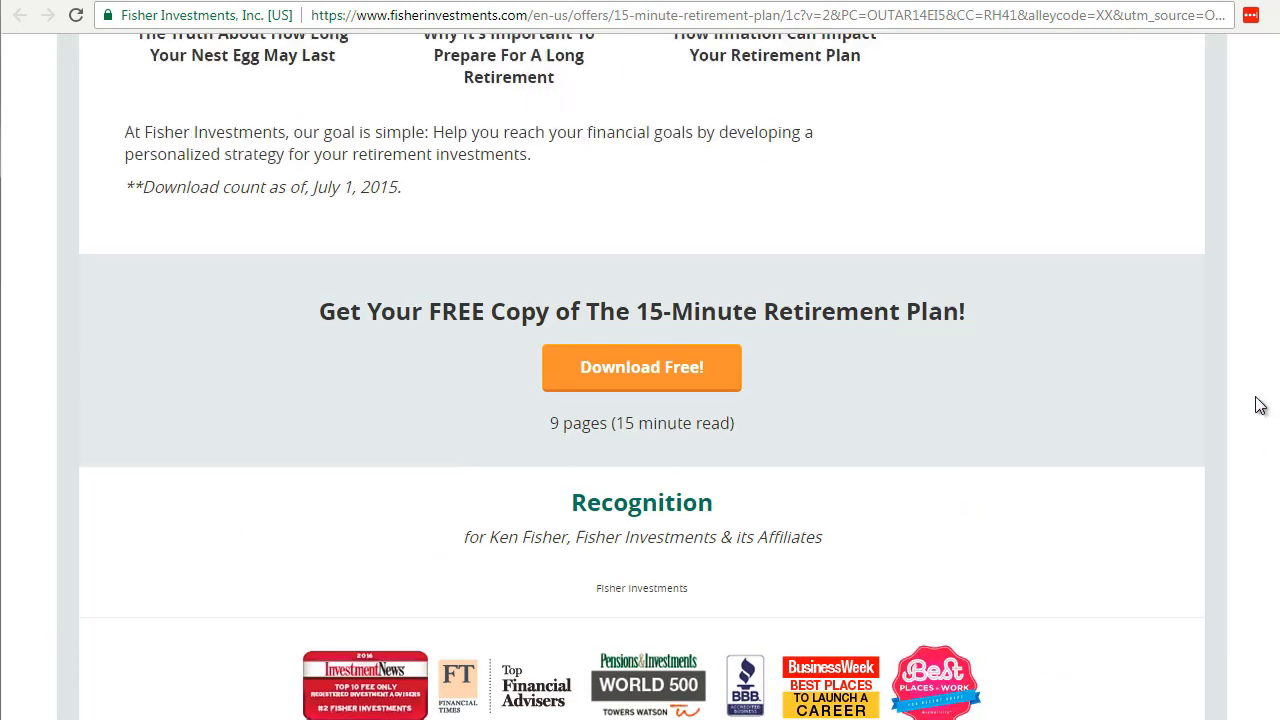
Open the free download form for The 15-Minute Retirement Plan, view its required fields, and return to the Fox News article
scroll(1259, 400, "up", 2)
scroll(1264, 384, "up", 1)
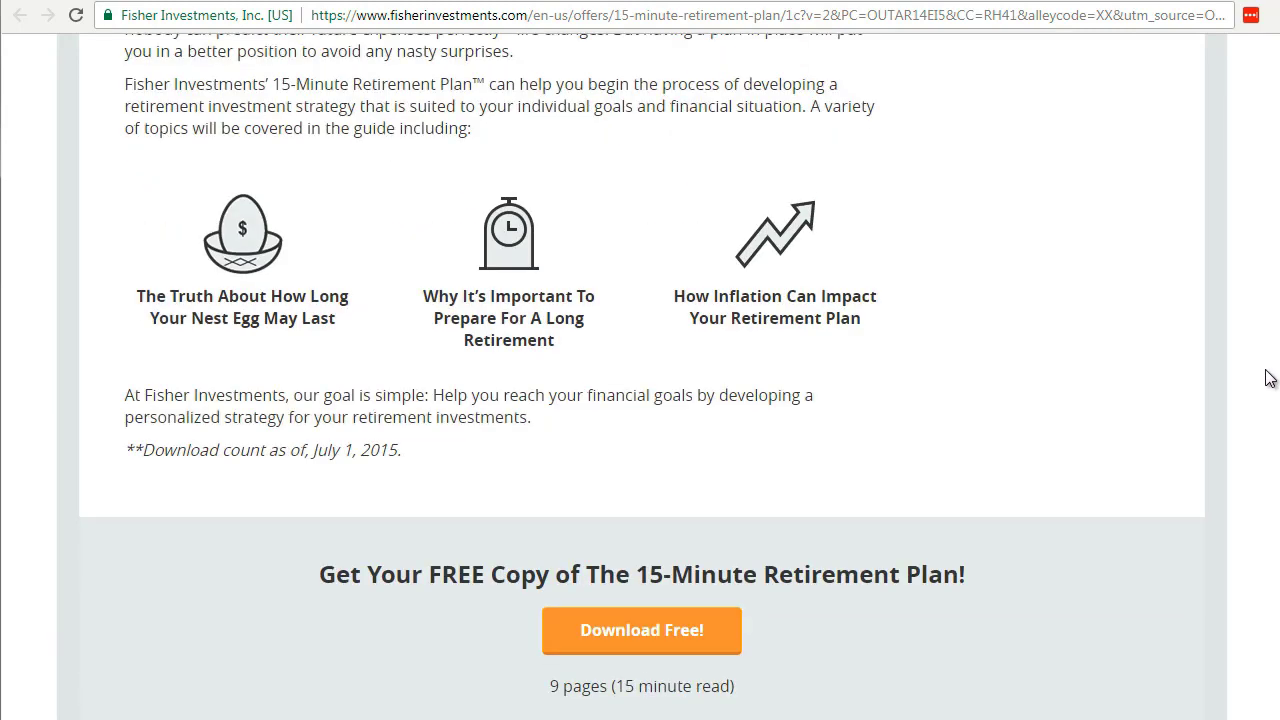
scroll(1266, 380, "down", 1)
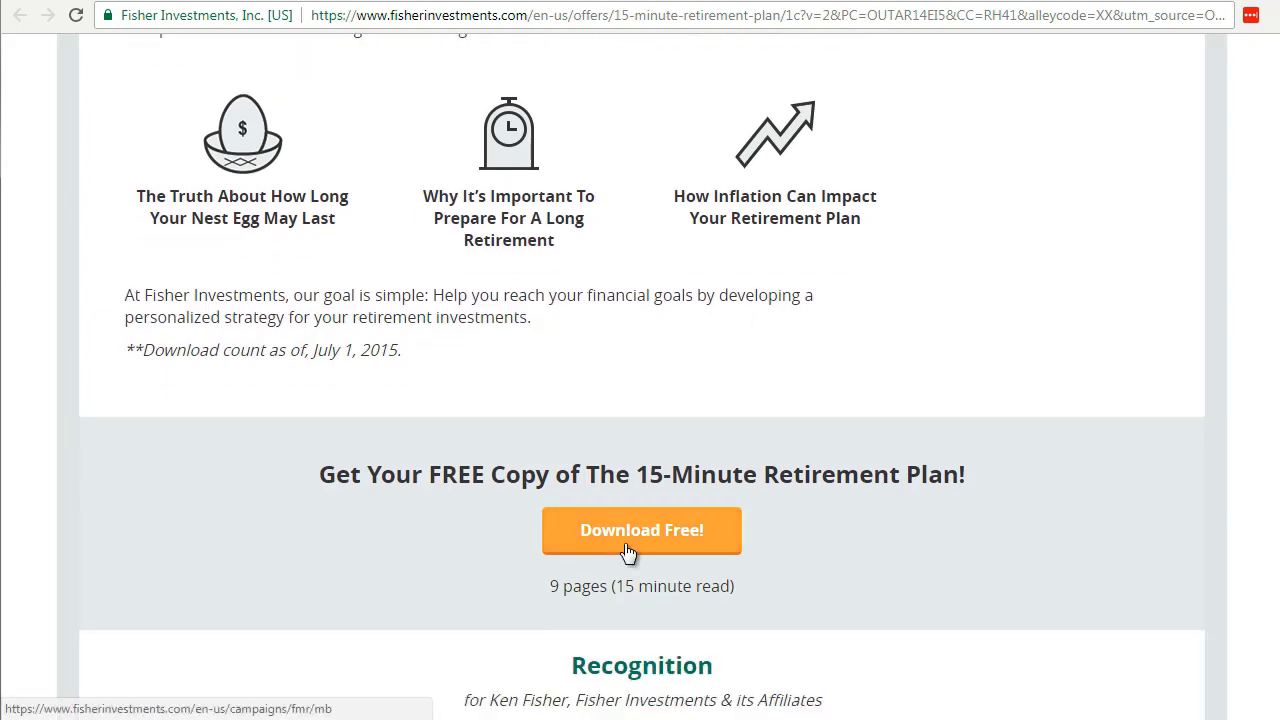
left_click(627, 552)
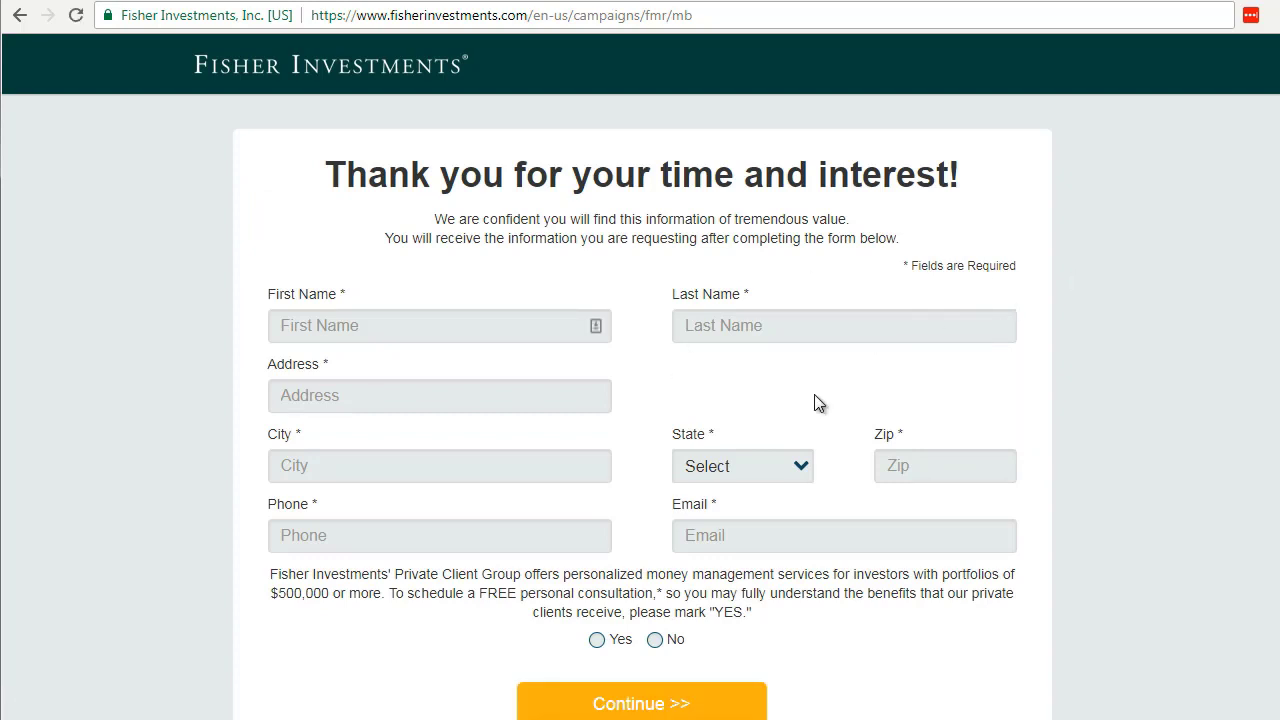
left_click(21, 17)
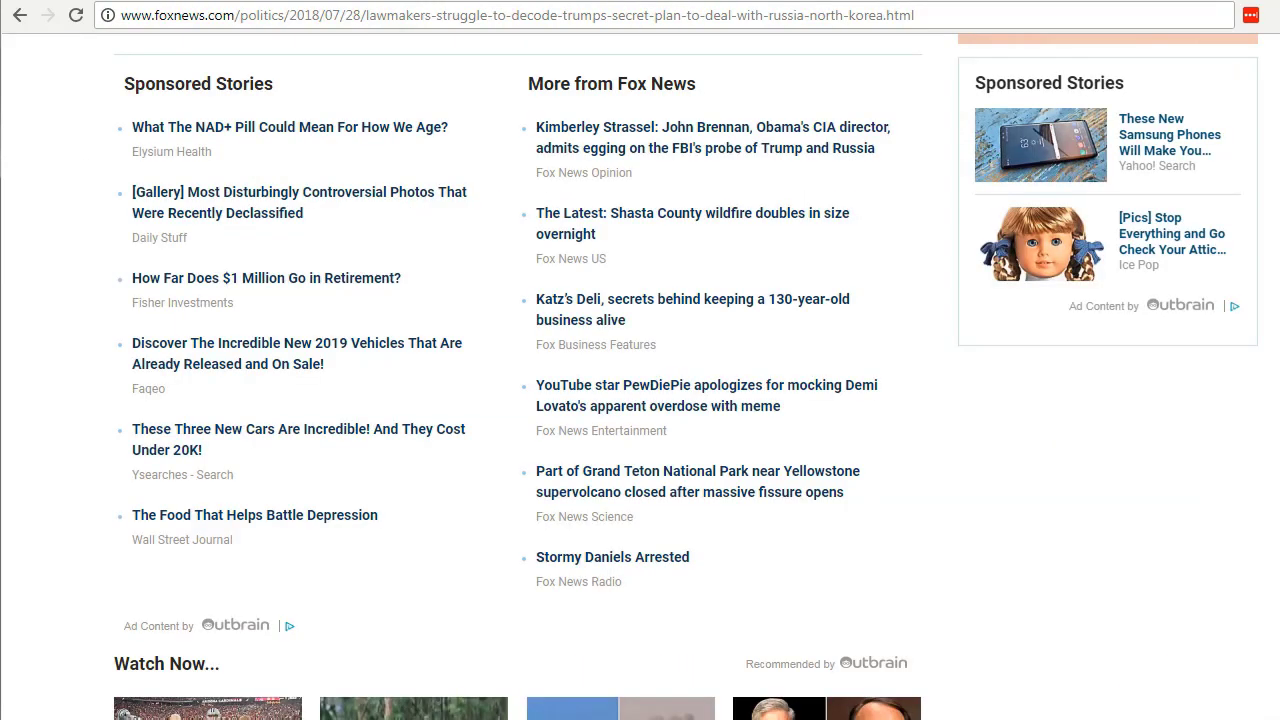
Open a blank Notepad document and place its window over the Fox News article's Sponsored Stories list
key("super")
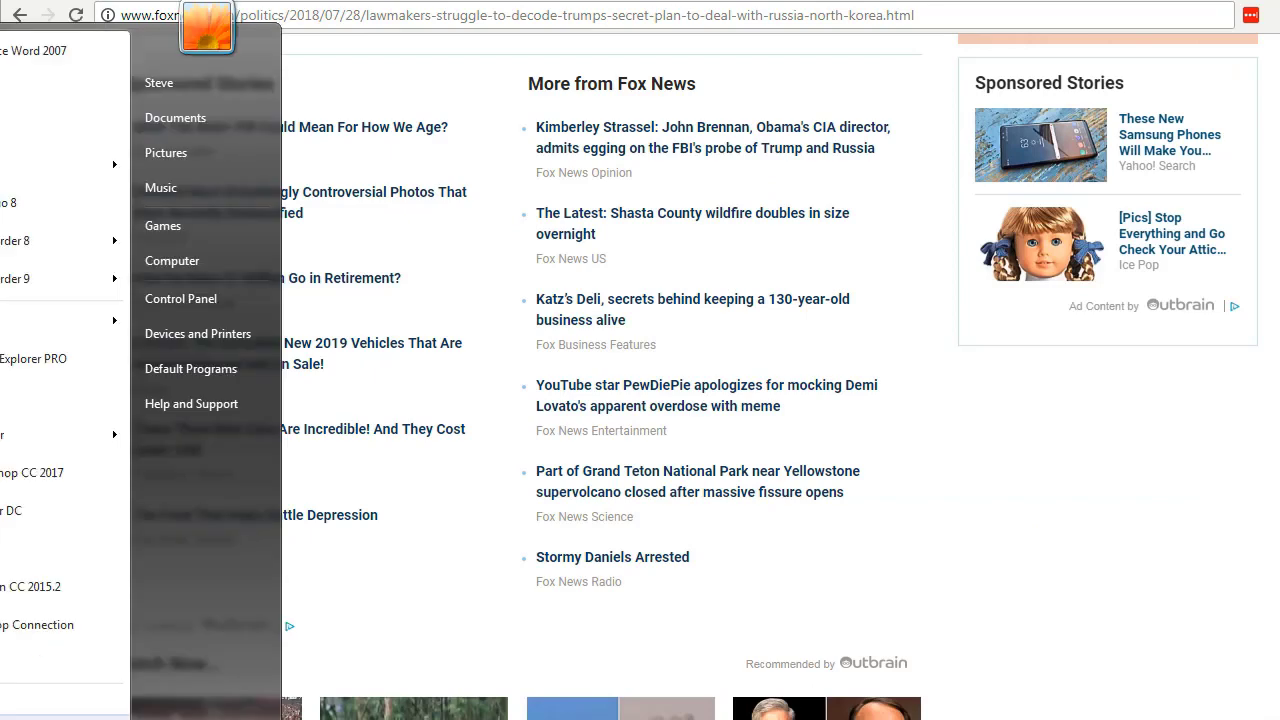
left_click(22, 136)
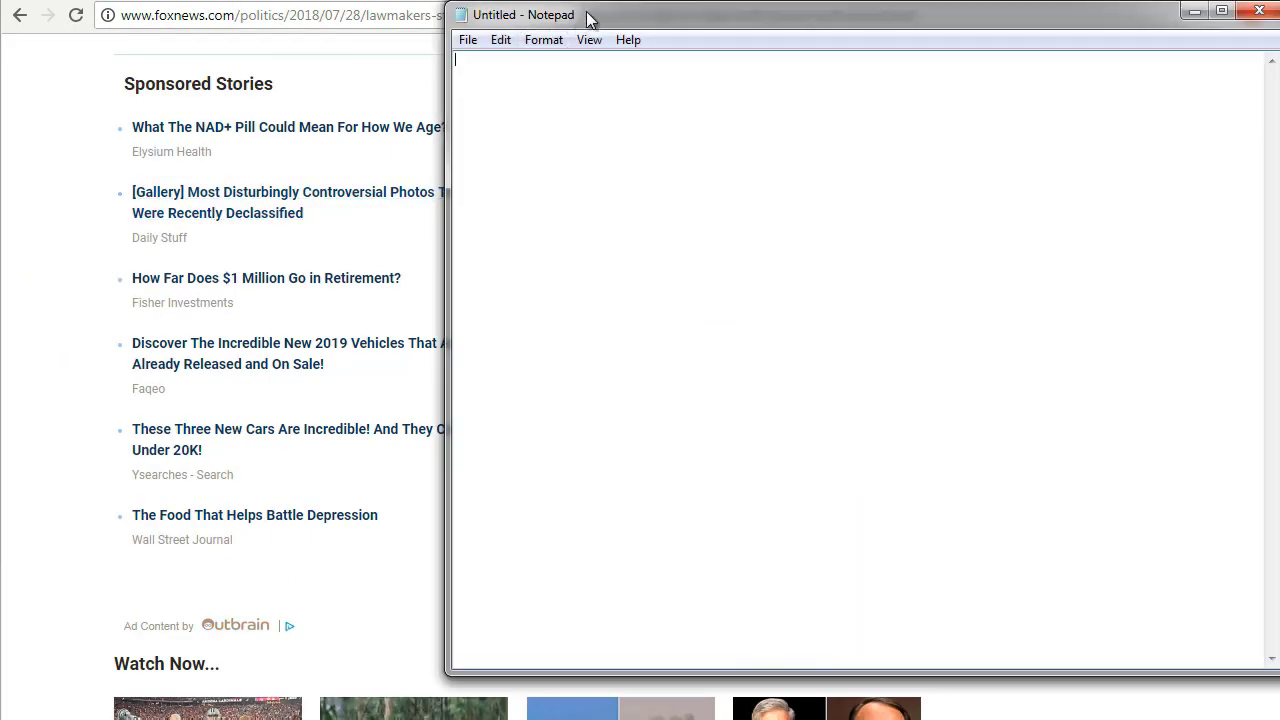
left_click_drag(590, 20, 258, 165)
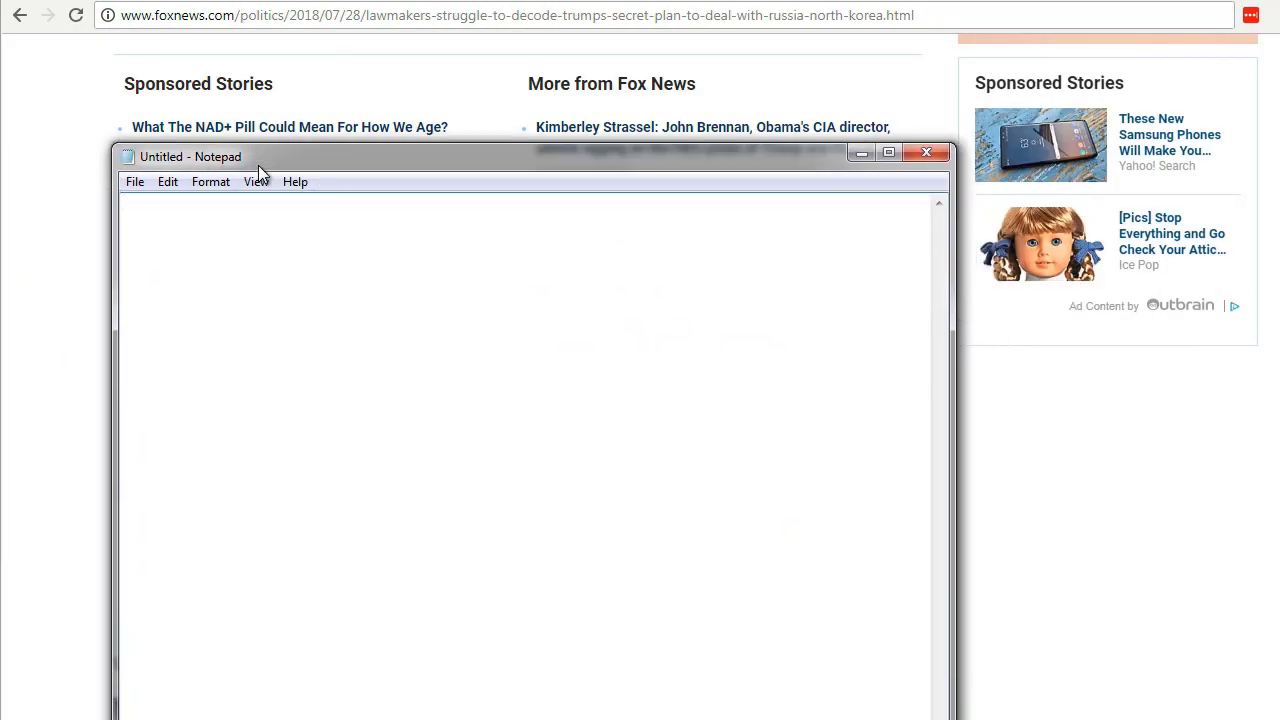
Write the heading "Initial Headline or Sentence (grabs a specific audience or specific person that the video course solves" in the note
type("Initial Headline or Se")
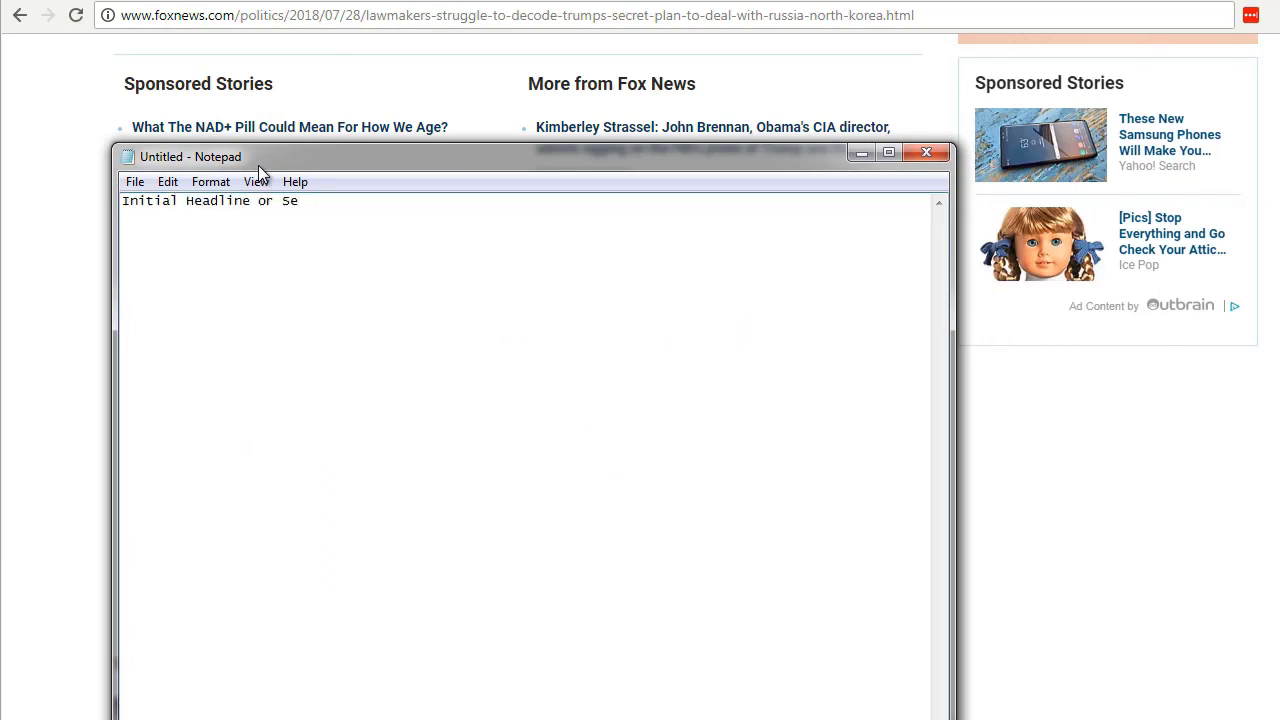
type("ntence (grab")
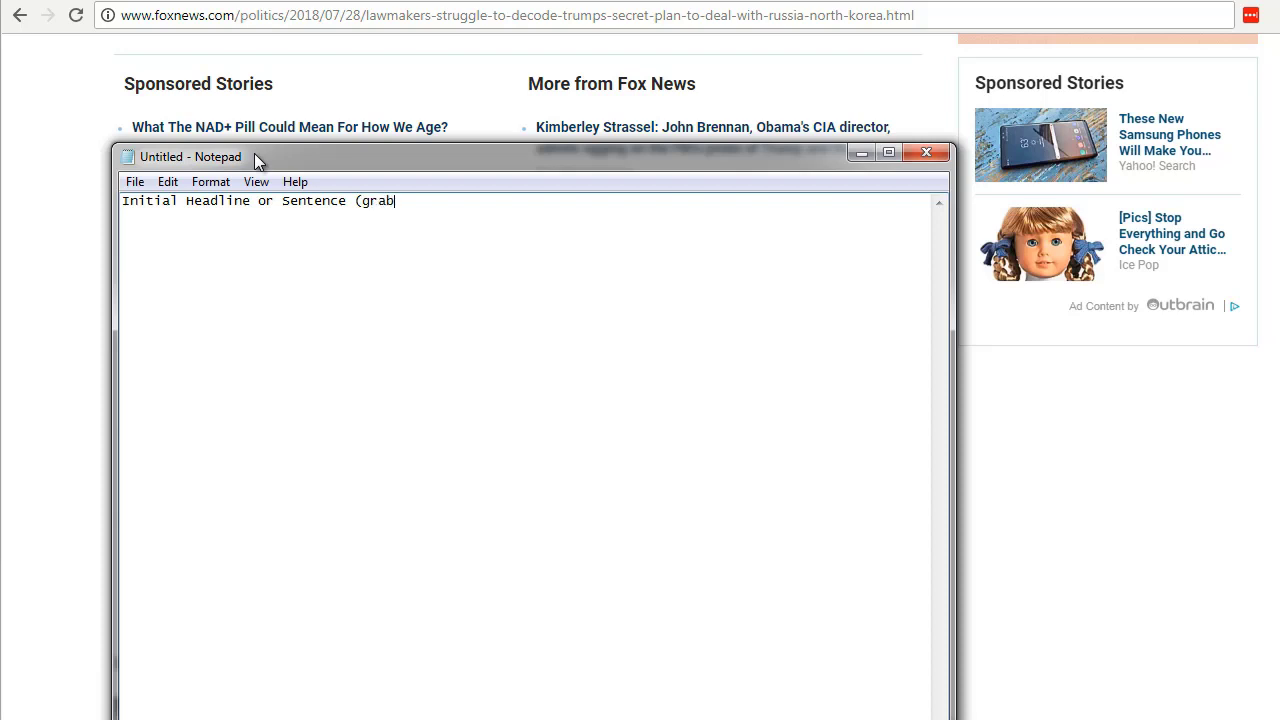
type("s a specific audience ")
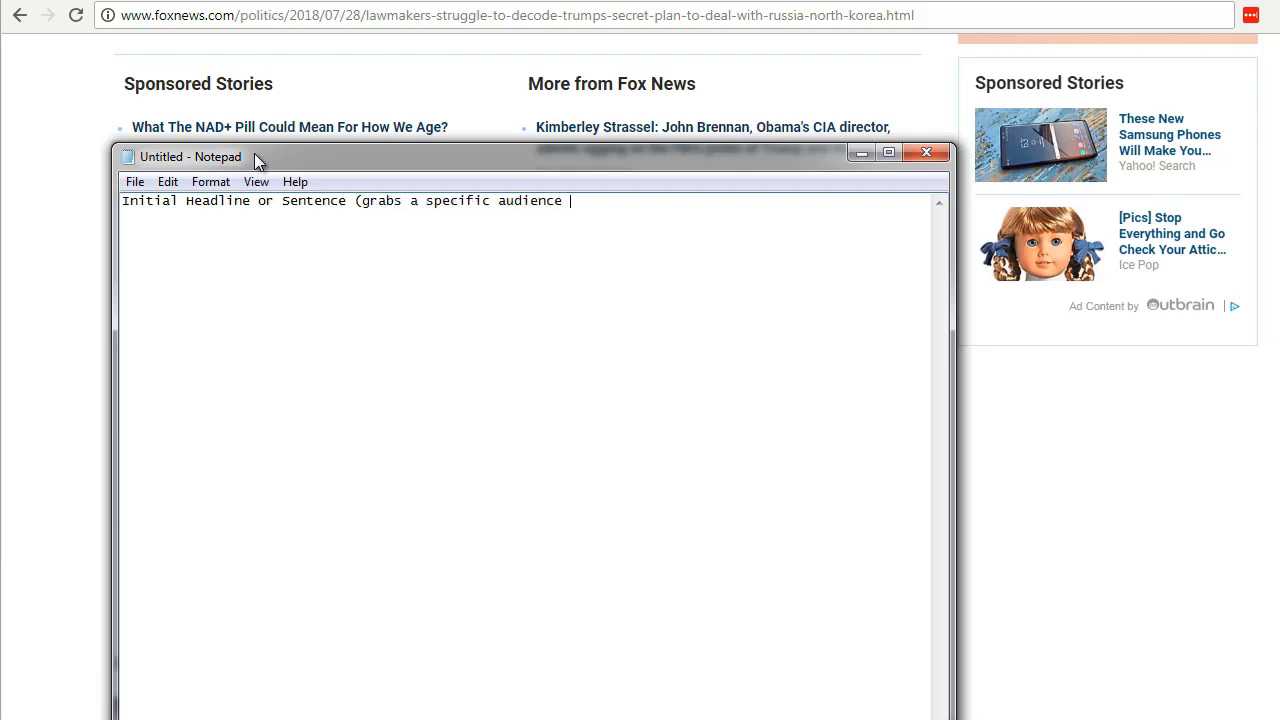
type("or specific ")
type("preson")
key("BackSpace")
key("BackSpace")
key("BackSpace")
key("BackSpace")
key("BackSpace")
type("erson that")
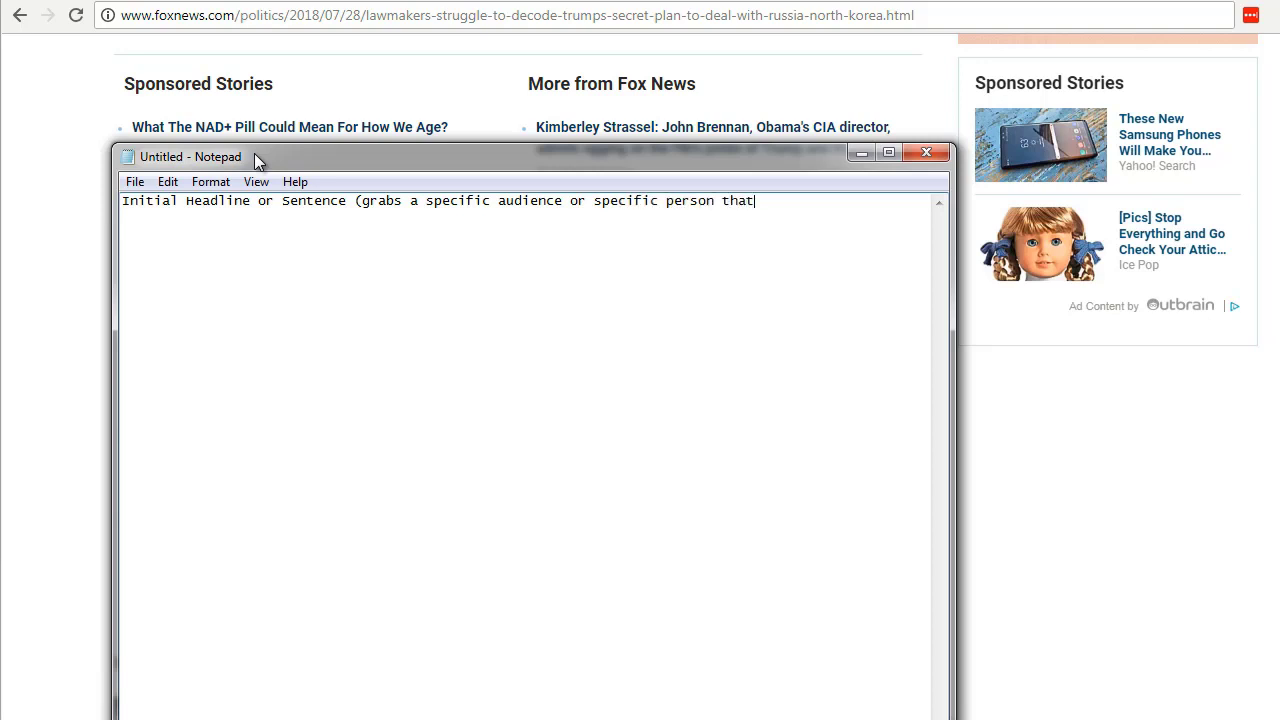
type(" the video course solves")
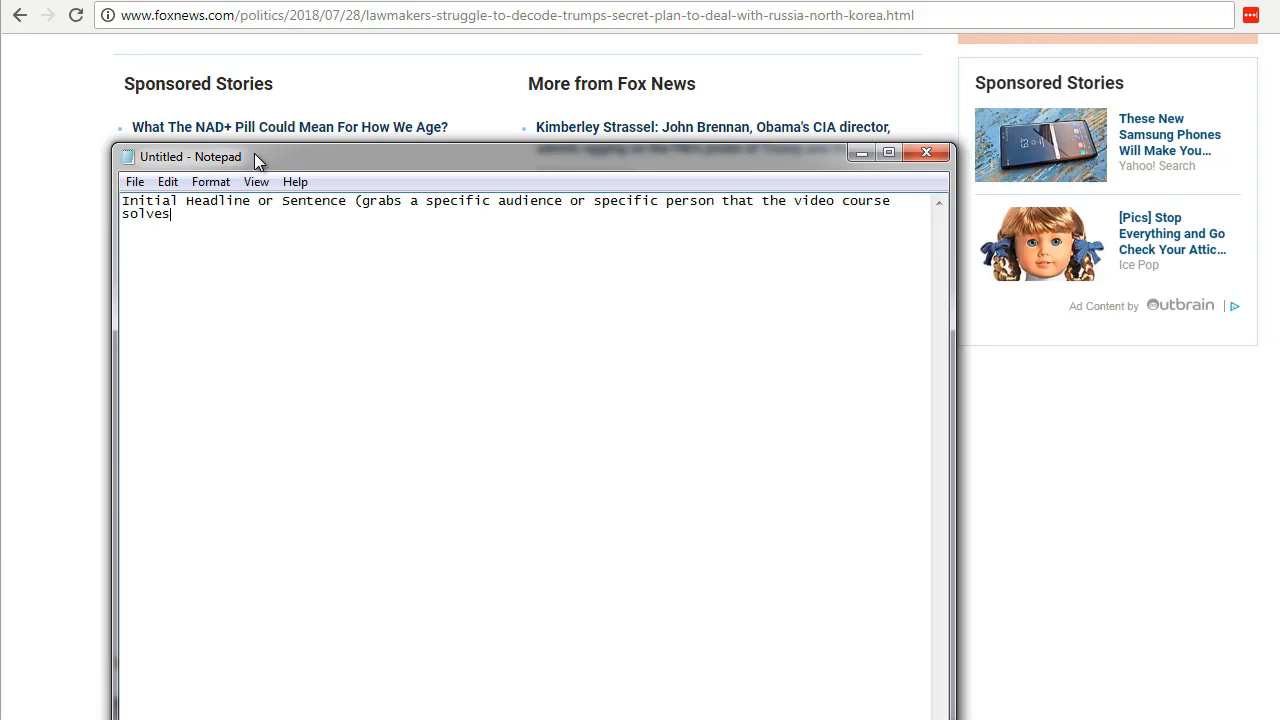
Close the heading's parenthesis and list "- Glasses Wearers -" and "- Retirement -> Free Report on Retirement -> Opt in form" beneath it
type(")  - Glasses Wearers -")
key("Return")
type("- Retirement -")
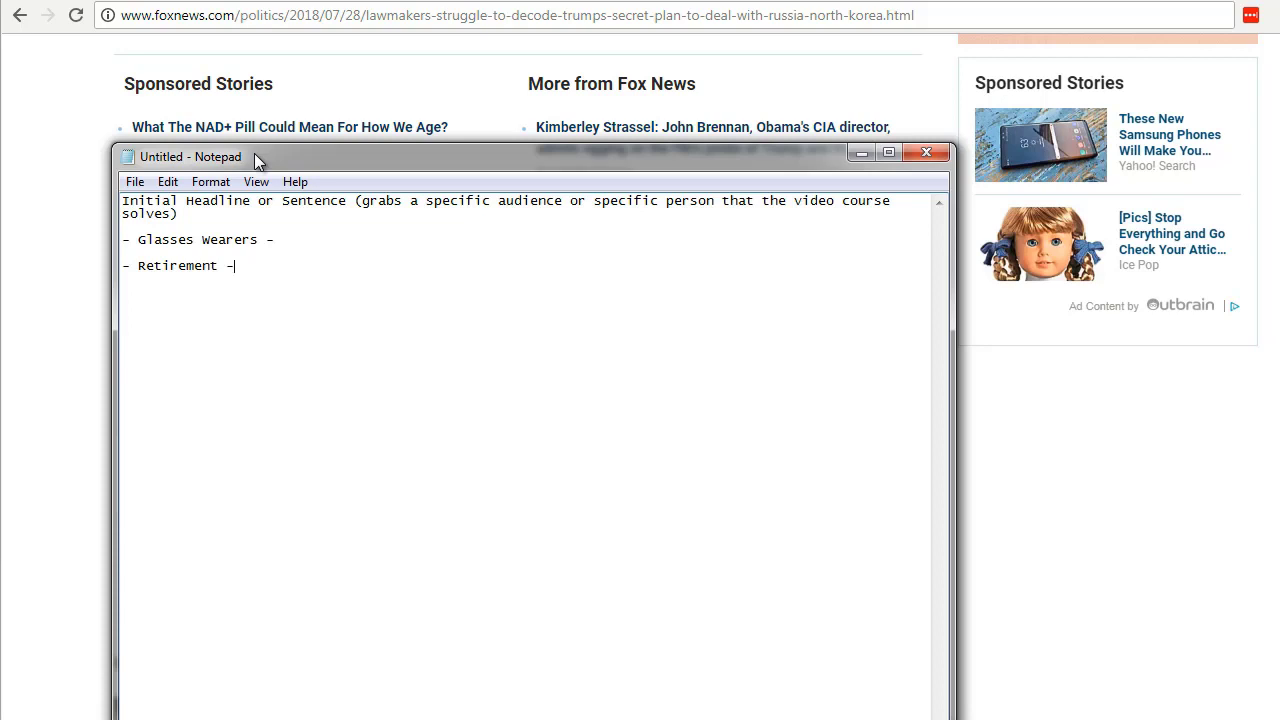
type("> Free Report on Retirement (")
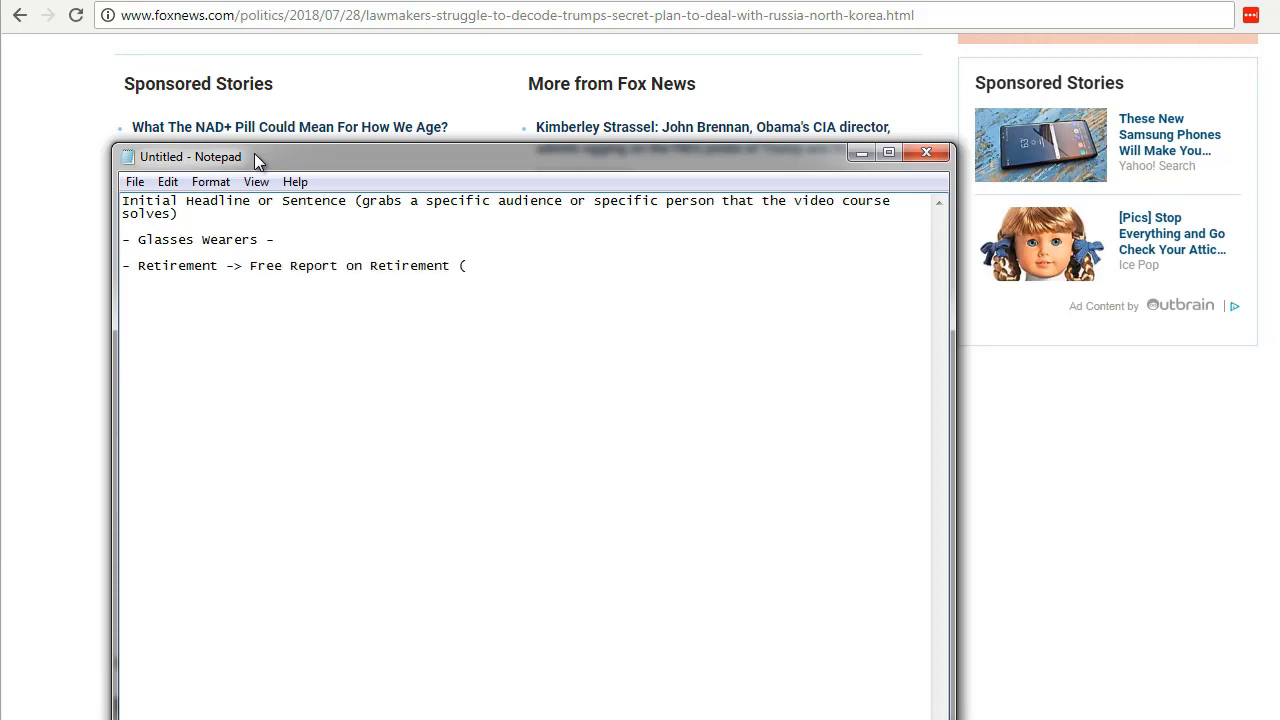
key("BackSpace")
type("->")
type(" Opt in form")
Complete the Glasses Wearers line with "-> Article (7 reasons to buy eyeglasses online)" and add blank lines
type("> Article (")
type("7 rea")
type("sons to buy ")
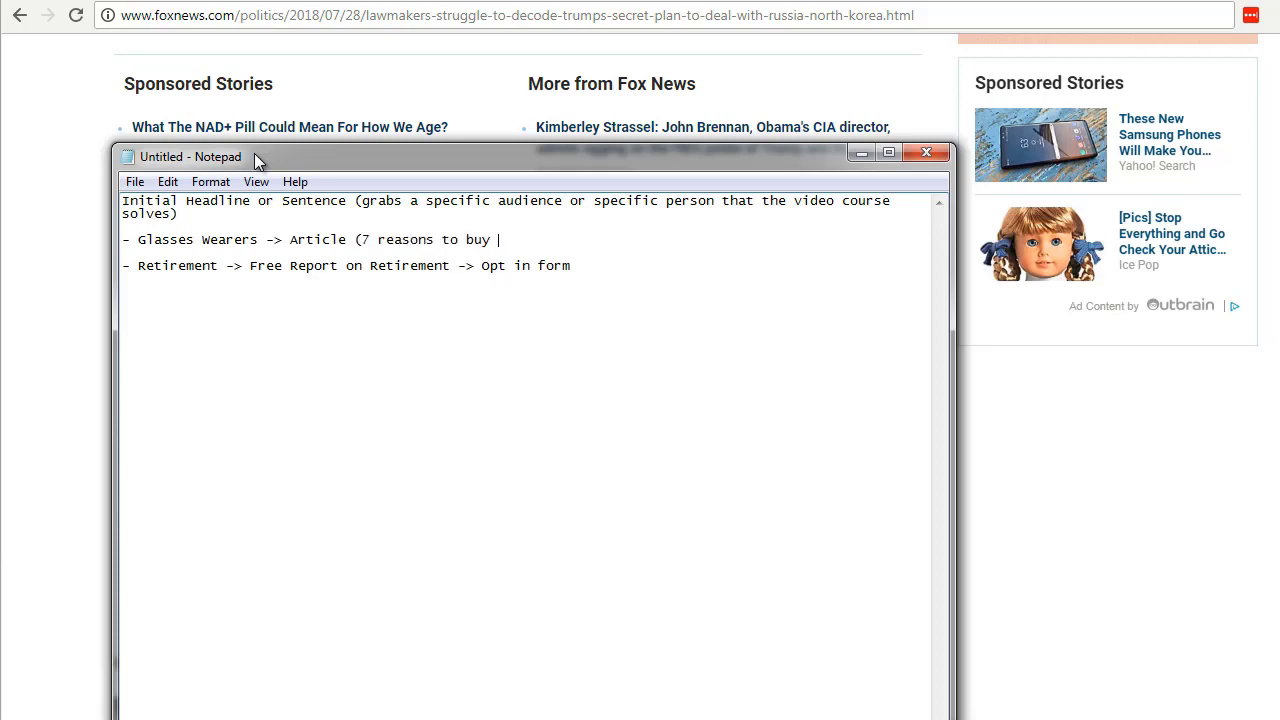
type("eyeglasses online)")
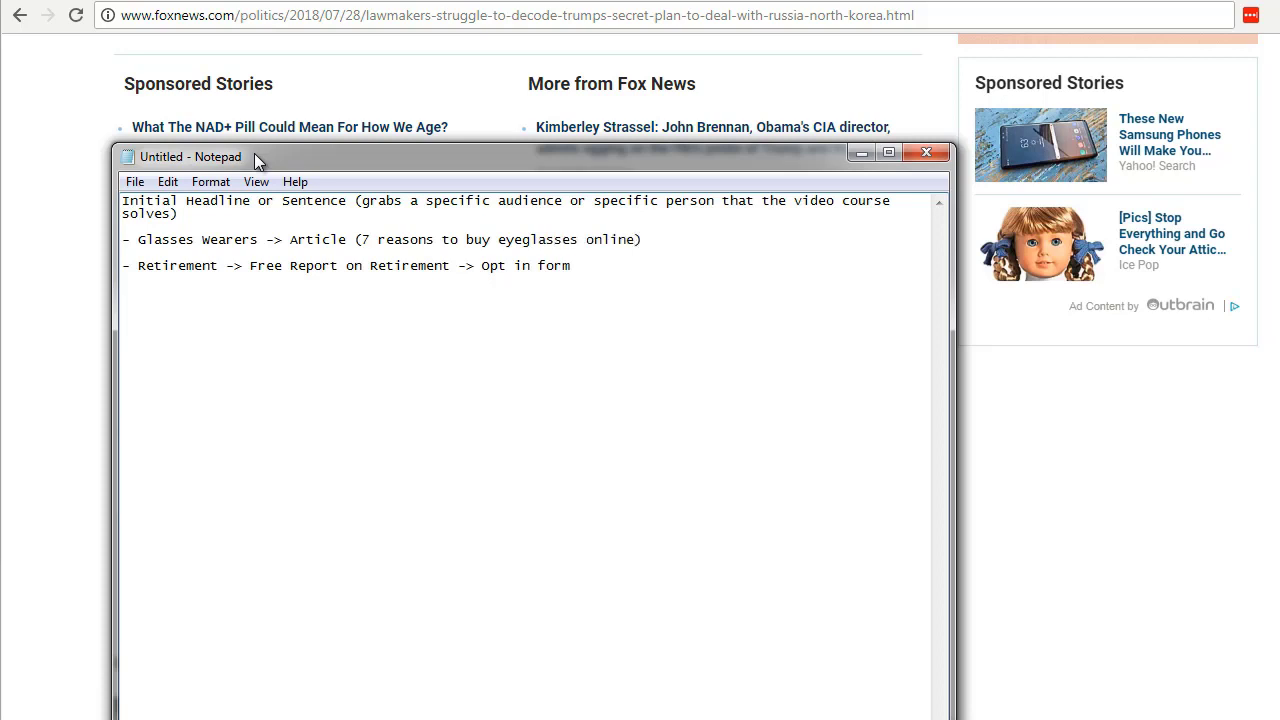
key("Return")
key("Return")
Leave the note, switch to the CNN homepage and examine its Paid Partner Content headlines
left_click(57, 83)
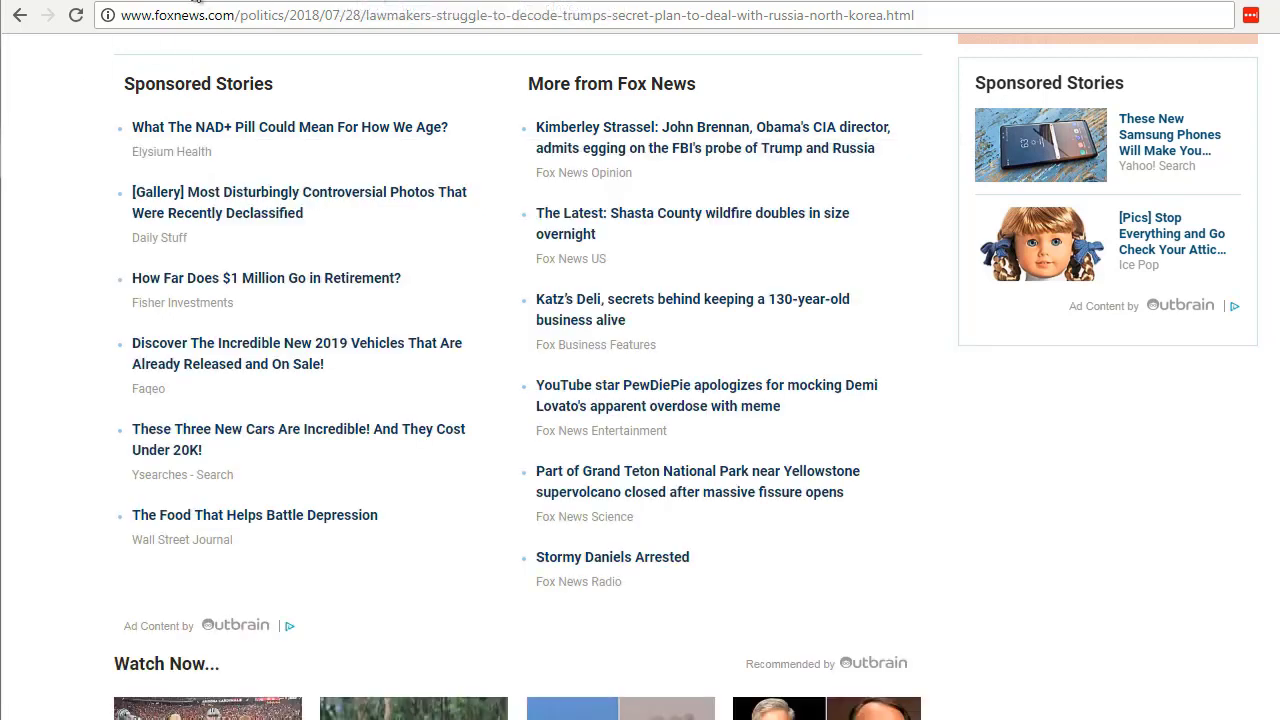
left_click(197, 3)
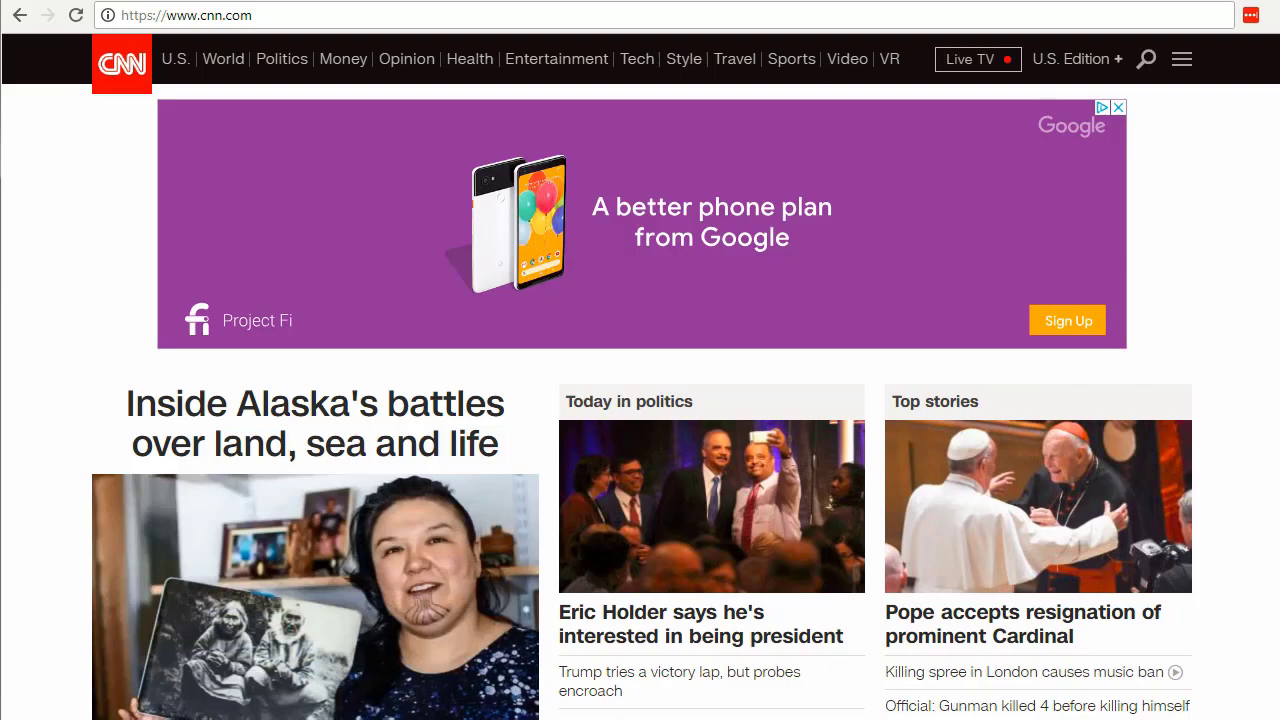
scroll(640, 400, "down", 12)
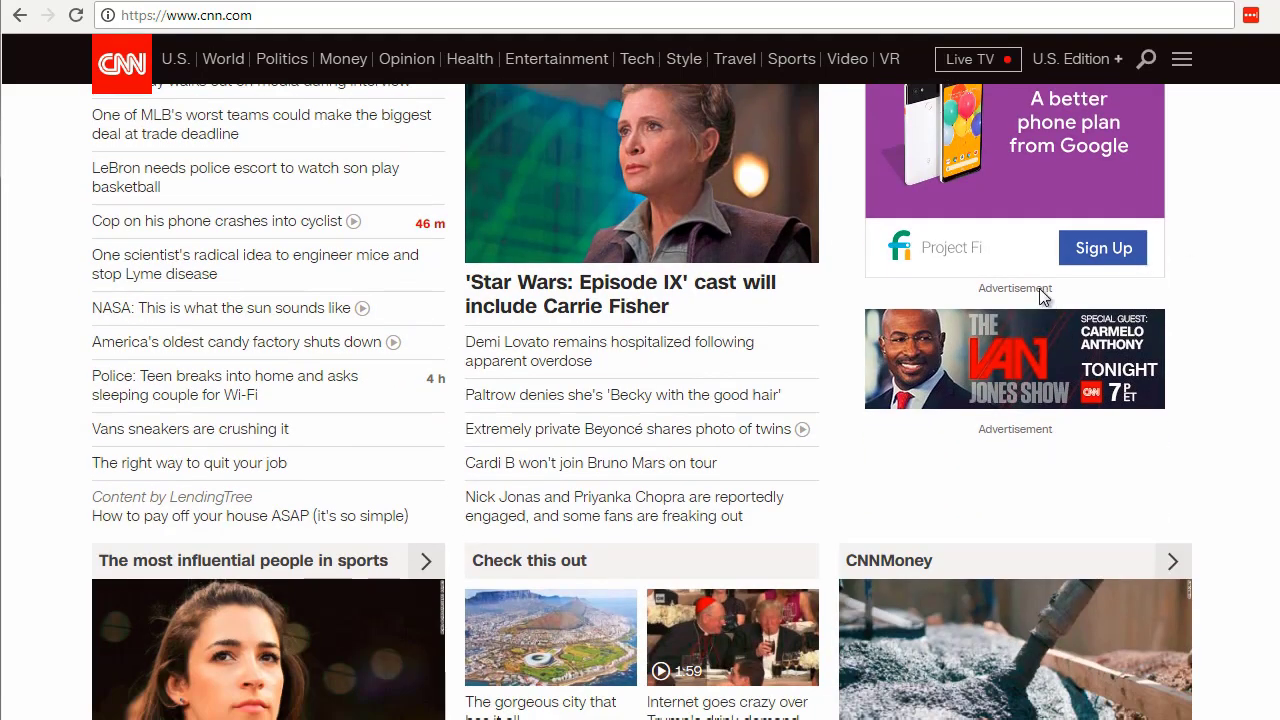
scroll(640, 400, "down", 2)
scroll(640, 400, "down", 10)
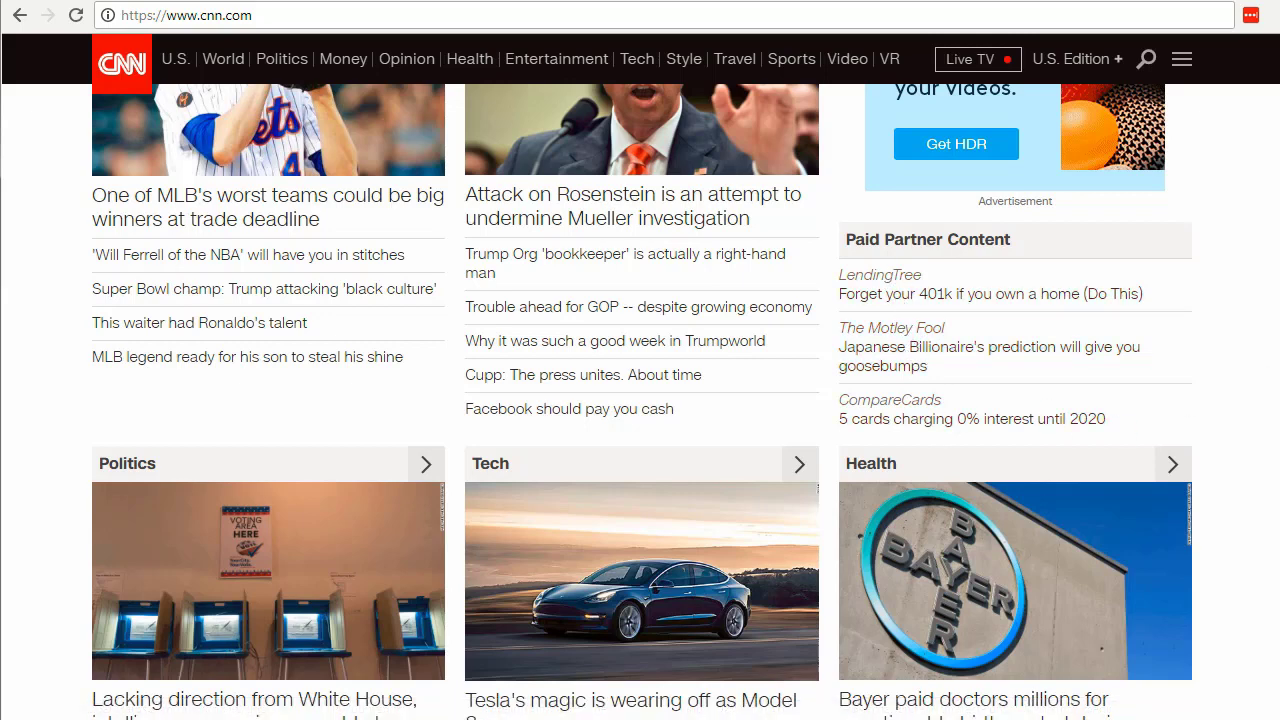
scroll(640, 400, "down", 1)
scroll(640, 400, "up", 1)
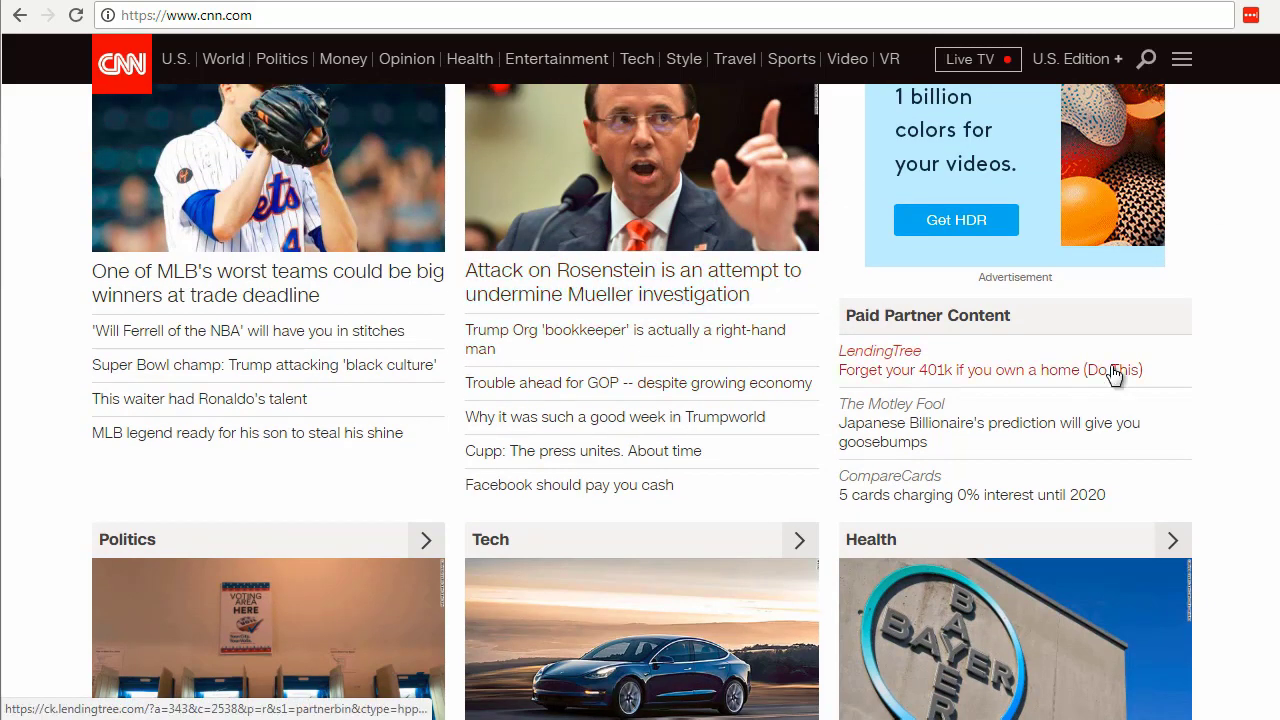
Find CNN's Paid Content section, view the landing page of "Here's What An Online College Degree Should Cost In 2018" and close it
scroll(640, 400, "down", 5)
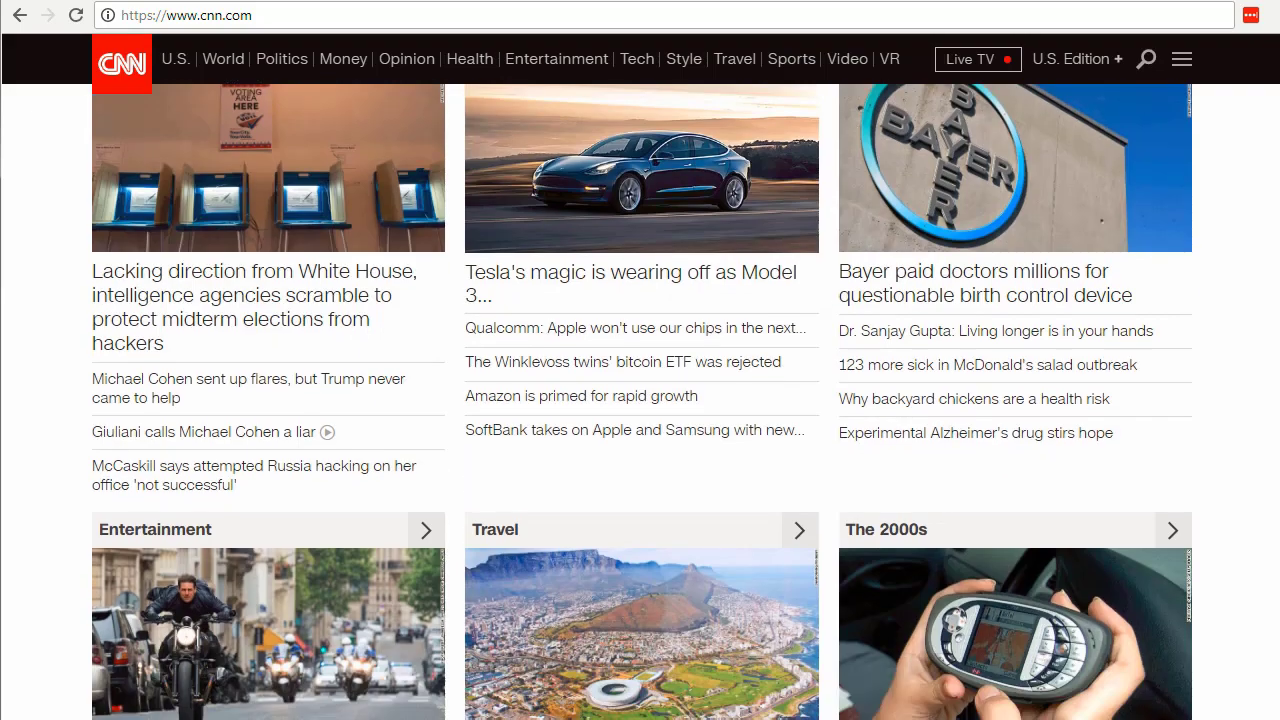
scroll(640, 400, "down", 2)
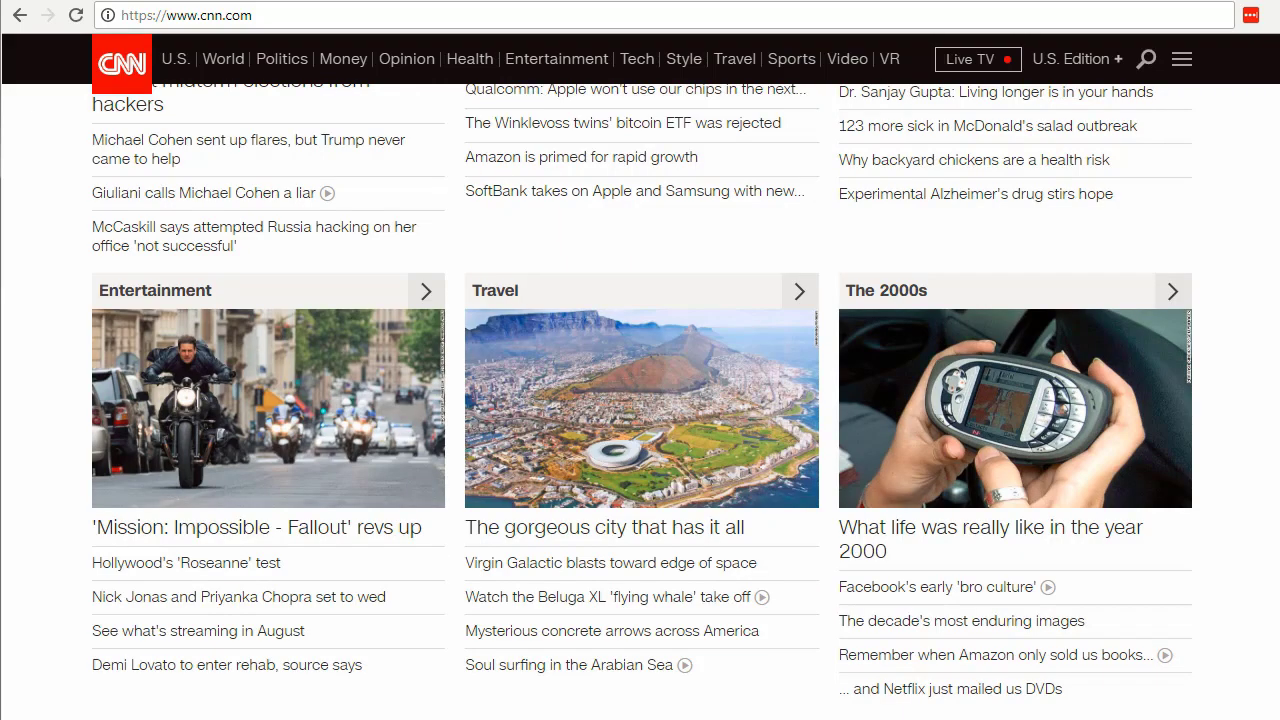
scroll(640, 400, "down", 5)
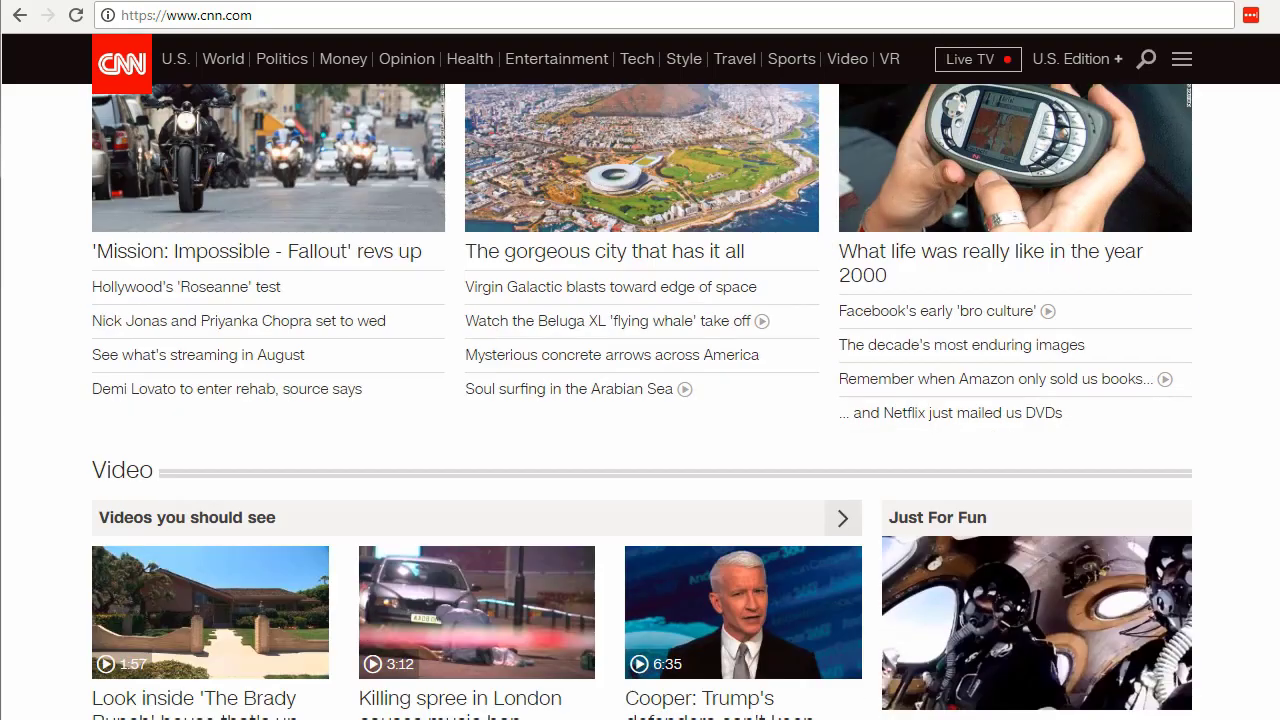
scroll(640, 400, "down", 5)
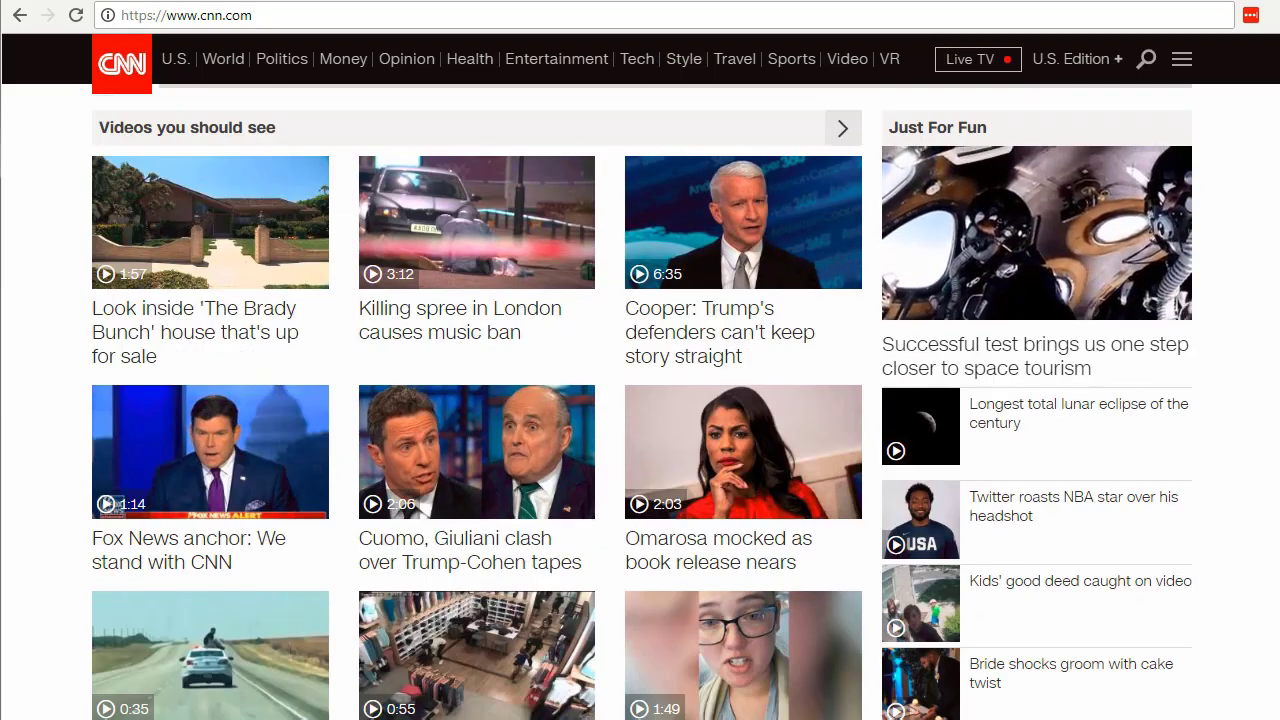
scroll(640, 400, "down", 2)
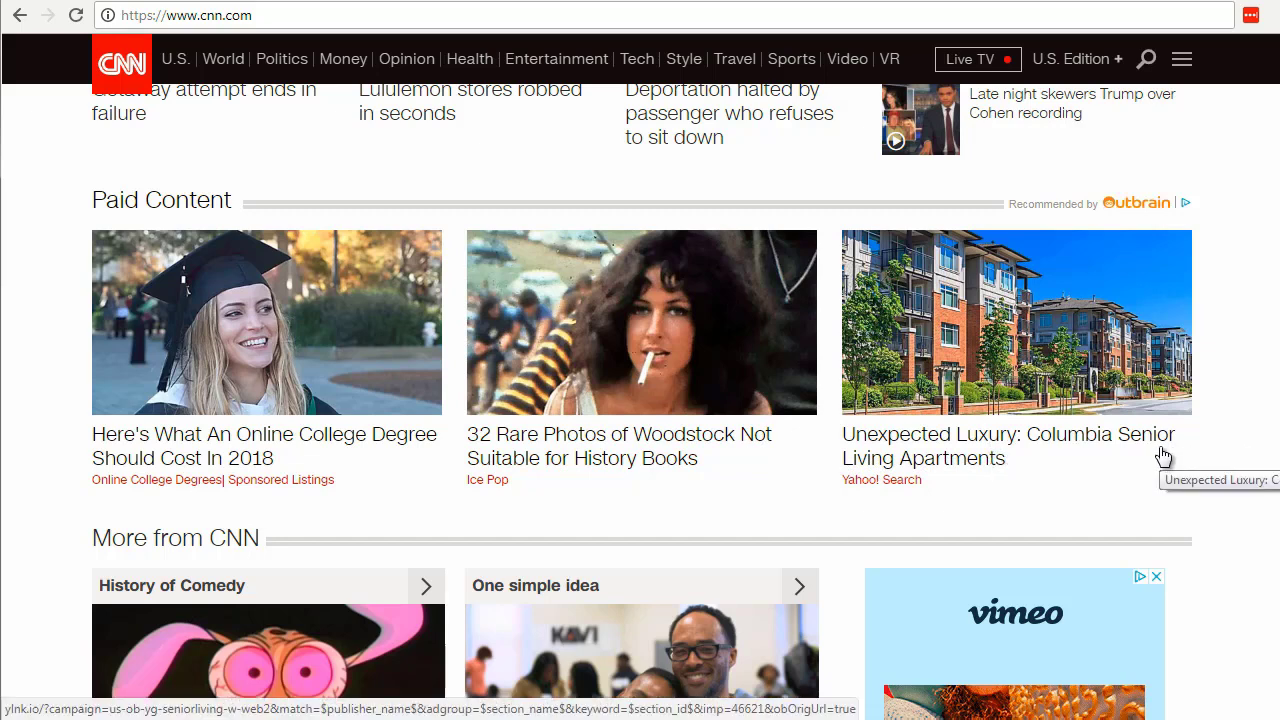
left_click(385, 440)
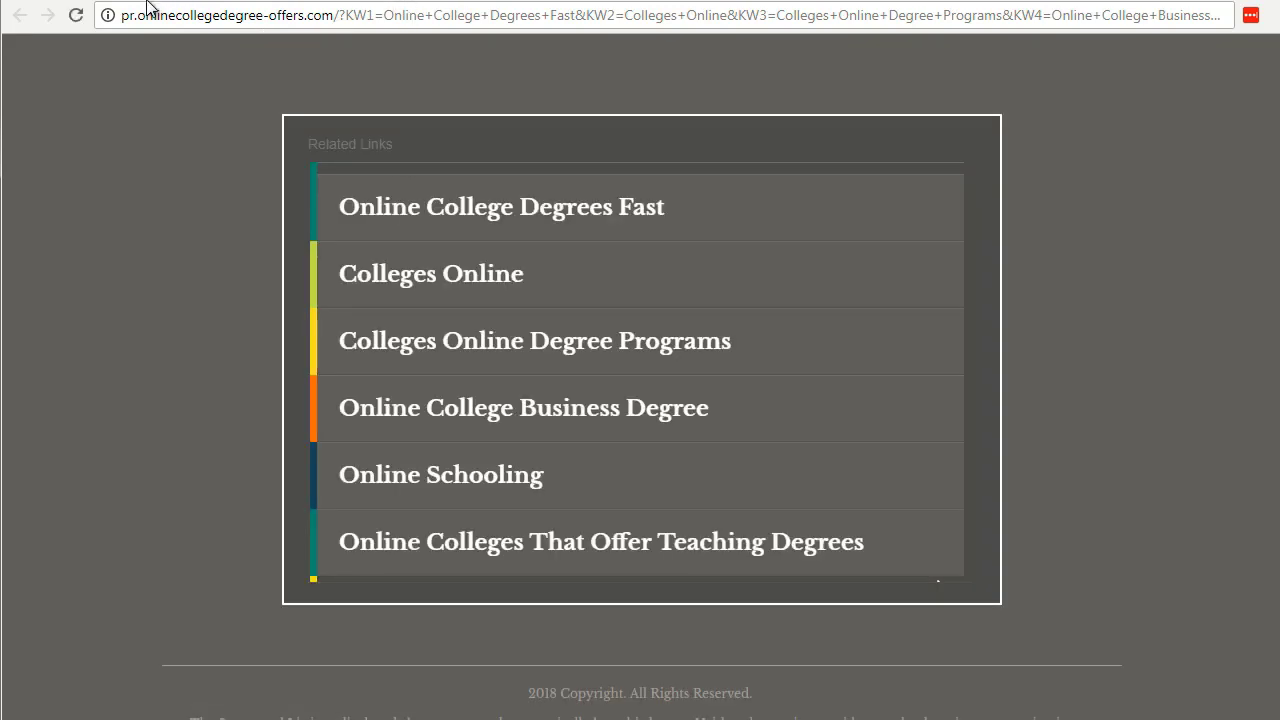
key("ctrl+w")
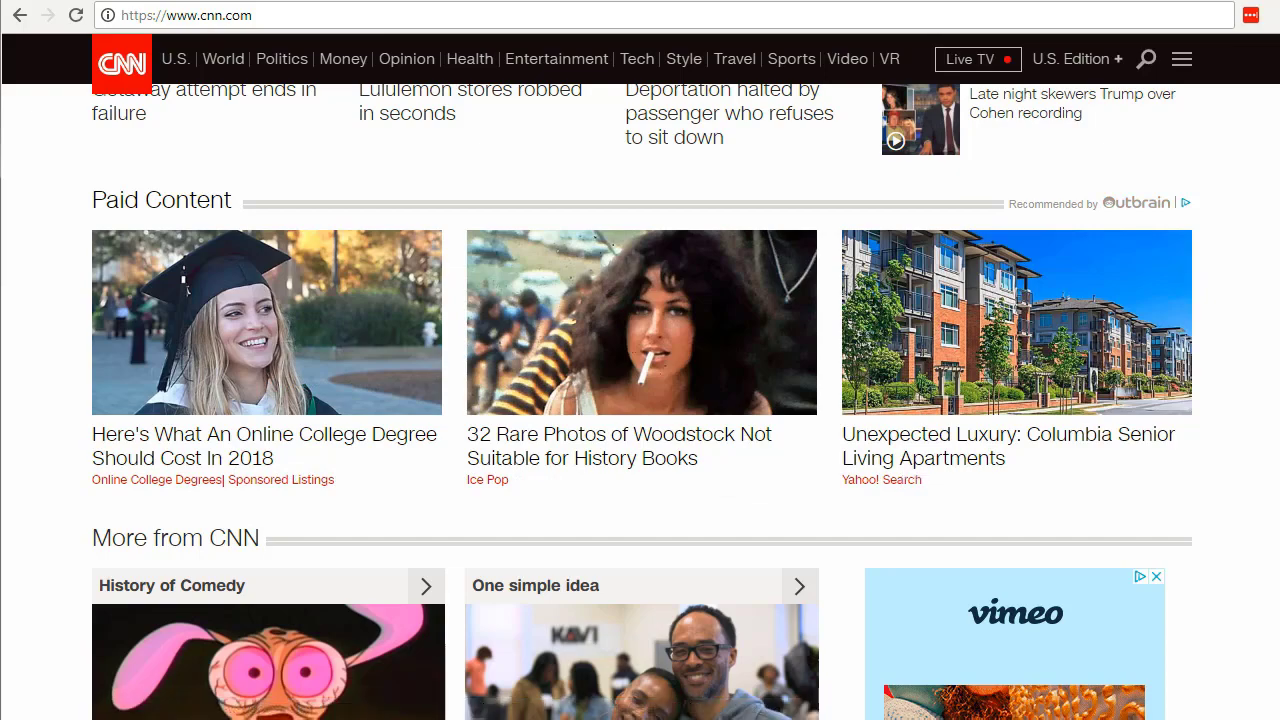
Find CNN's Paid Partner Content section and open LendingTree's "How to pay off your house ASAP (It's so simple)"
scroll(640, 400, "down", 5)
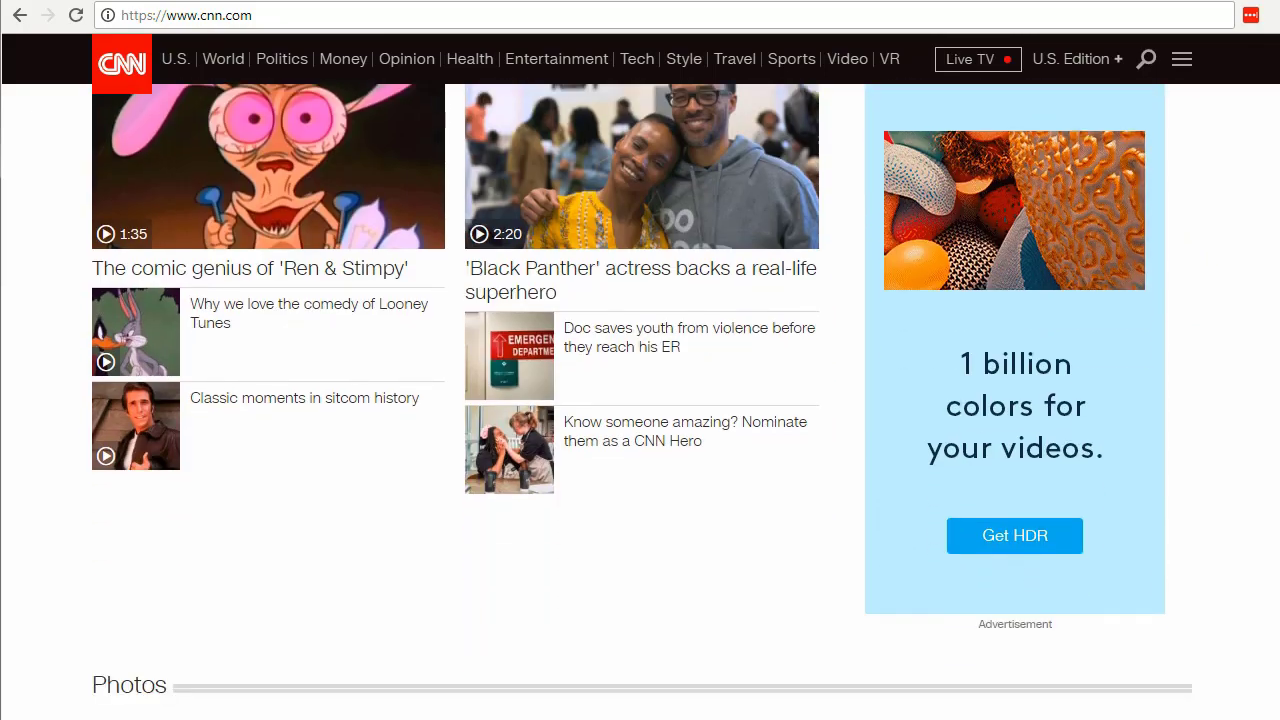
scroll(640, 400, "down", 5)
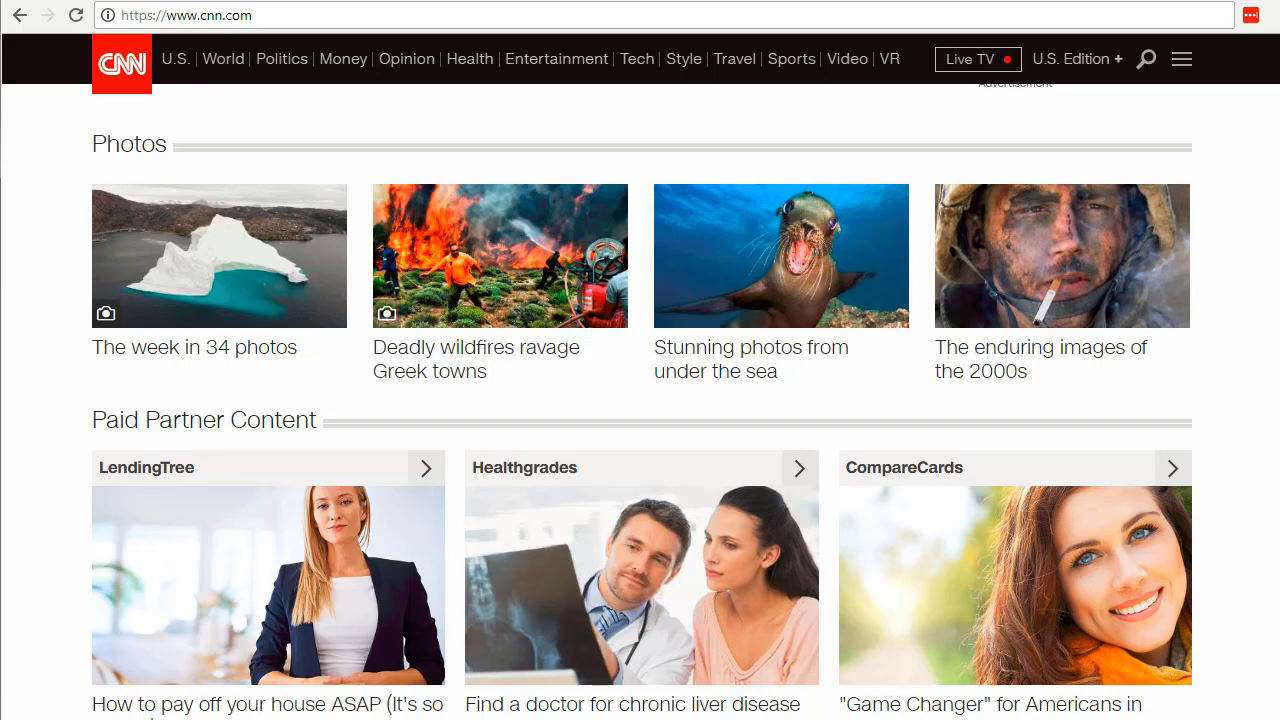
scroll(640, 400, "down", 2)
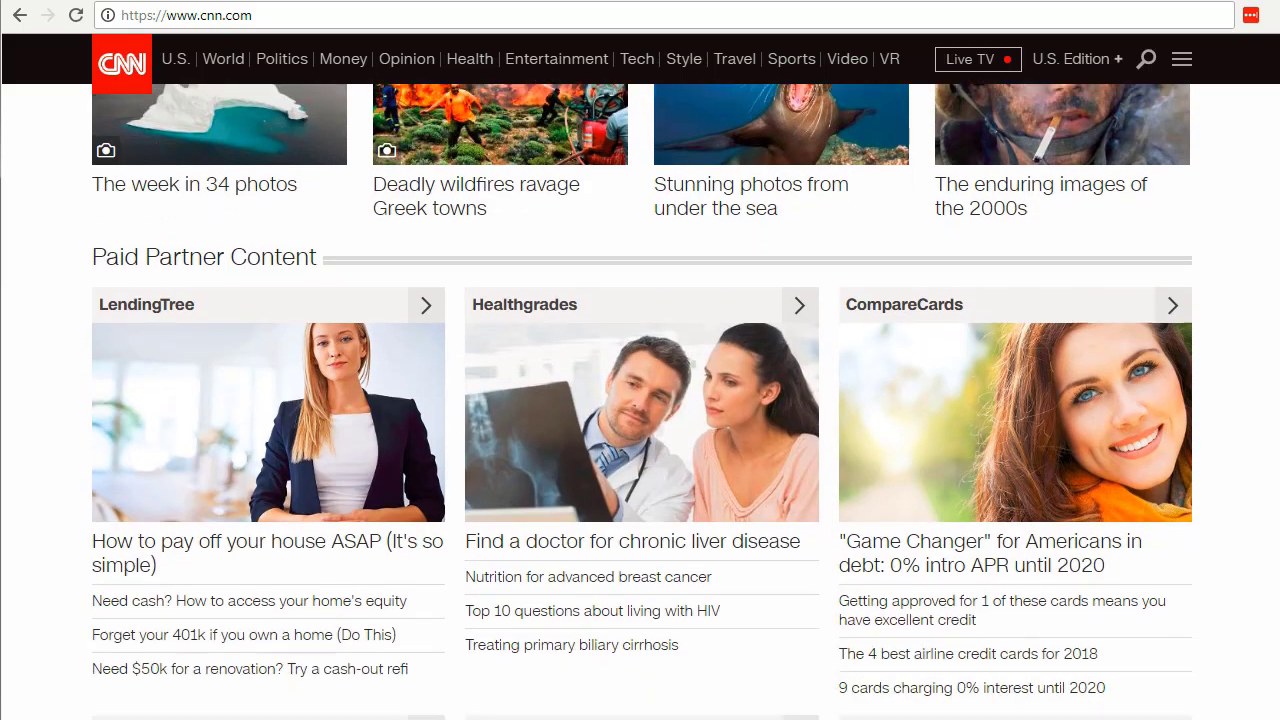
scroll(640, 400, "down", 1)
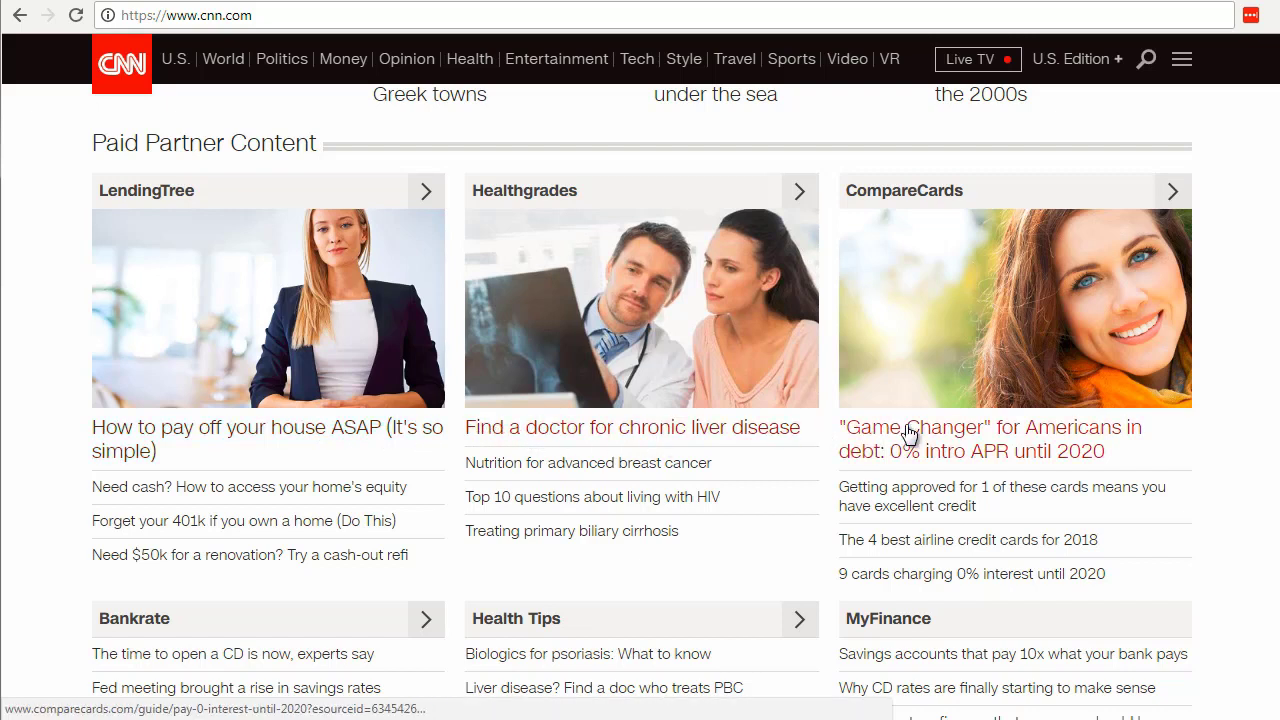
left_click(245, 444)
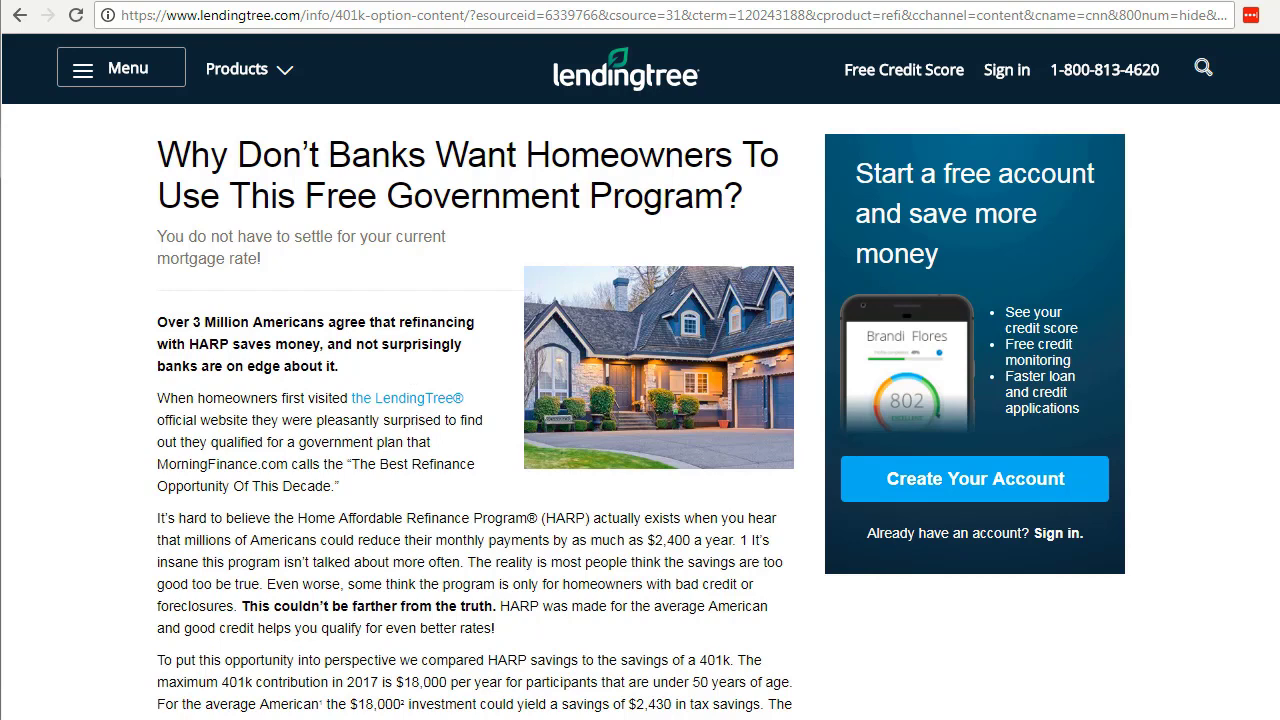
Enlarge the LendingTree article and read from its headline through the HARP quick summary to the homeowner benefits
key("ctrl+minus")
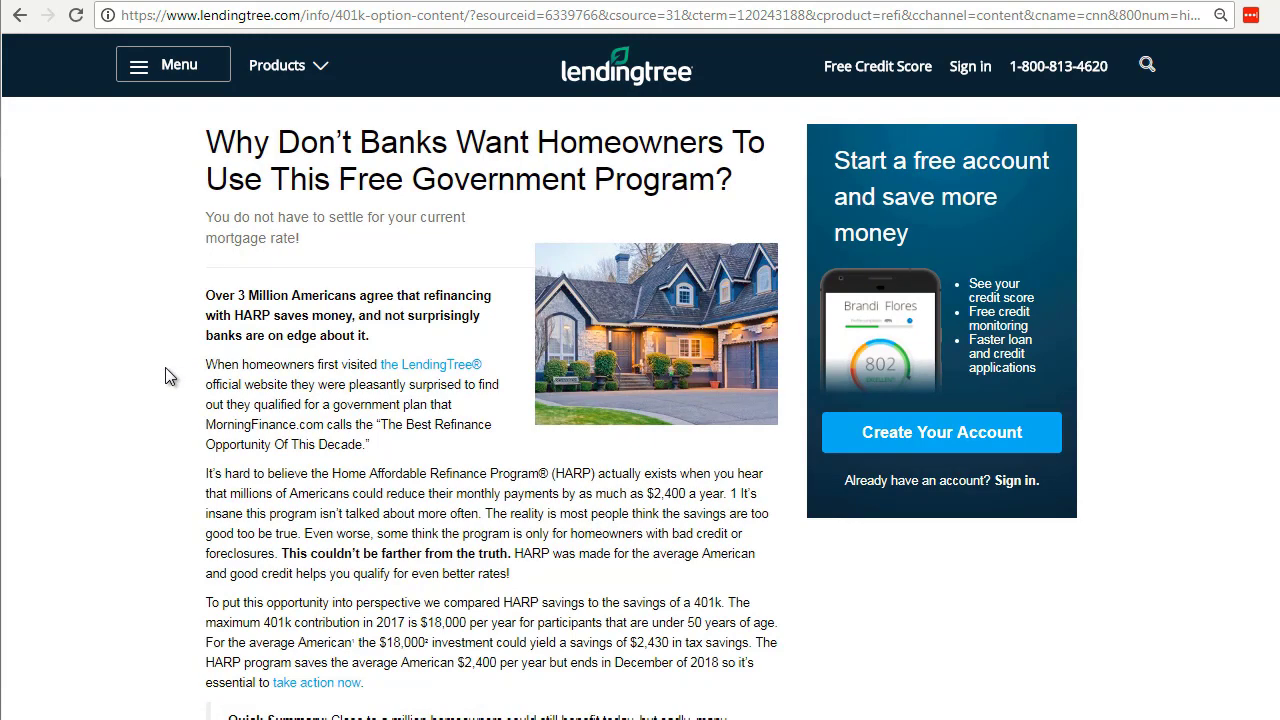
key("ctrl+plus")
key("ctrl+plus")
key("ctrl+plus")
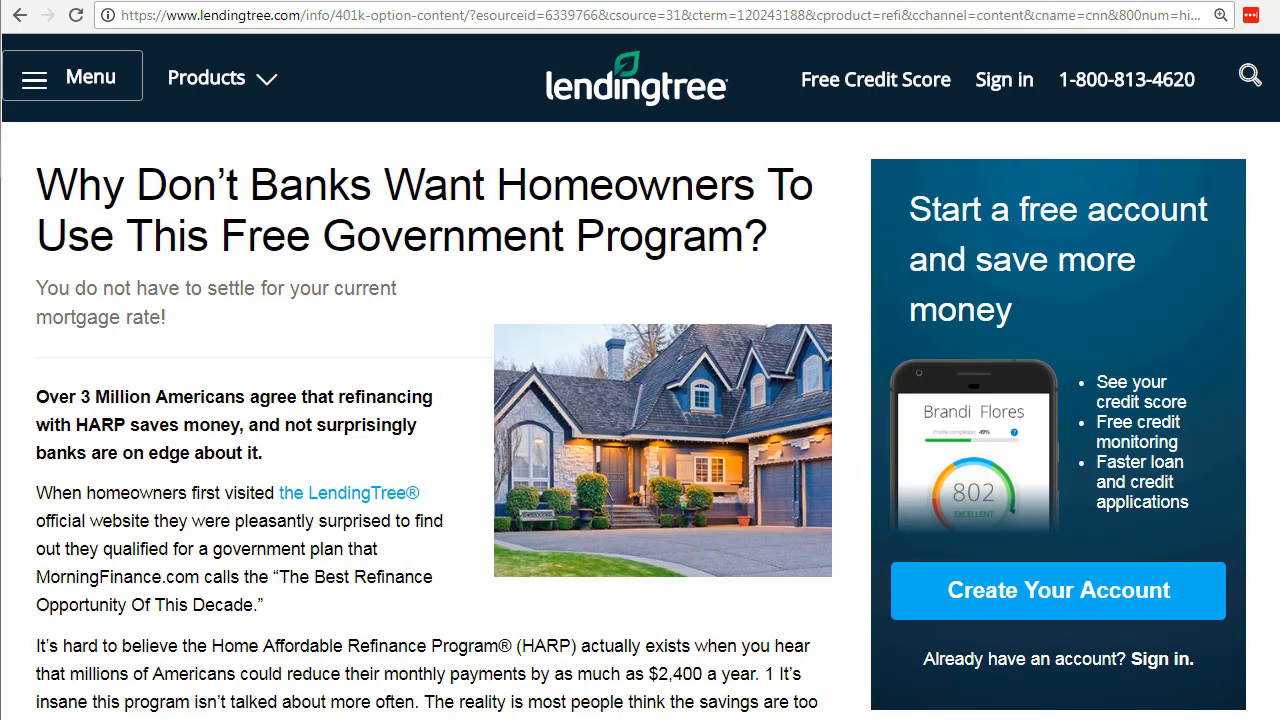
scroll(640, 400, "down", 3)
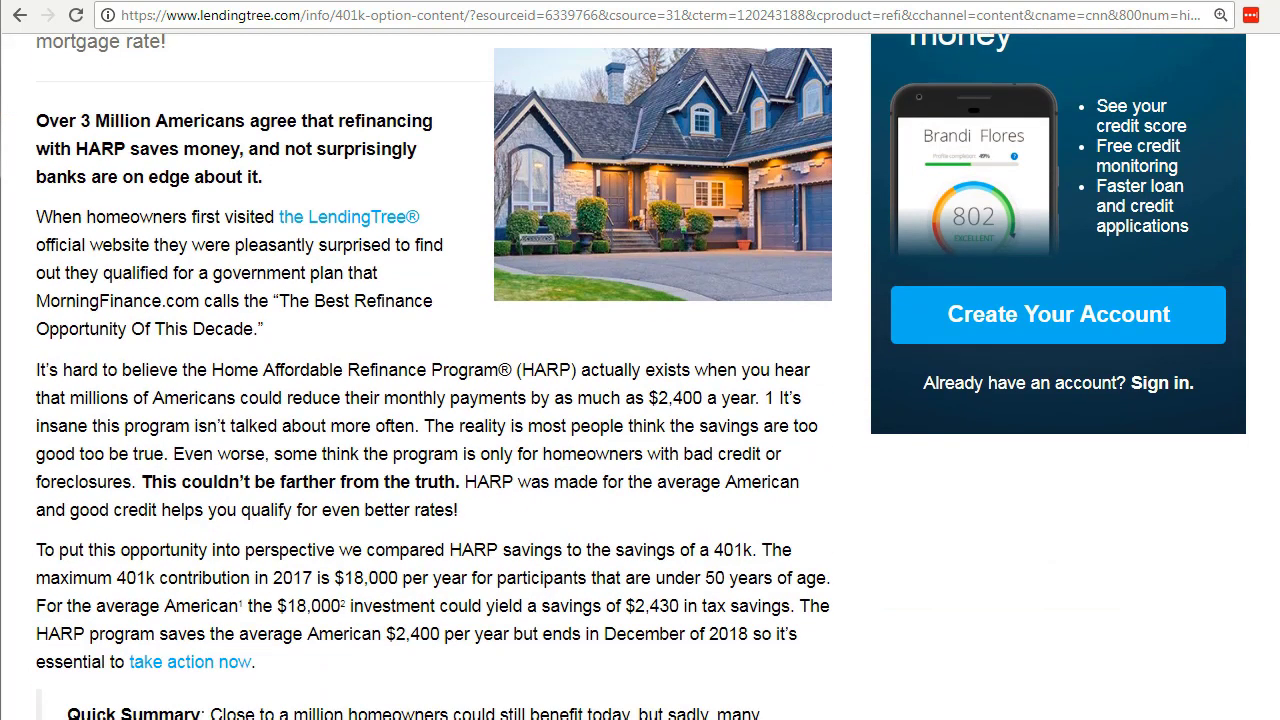
scroll(640, 400, "down", 2)
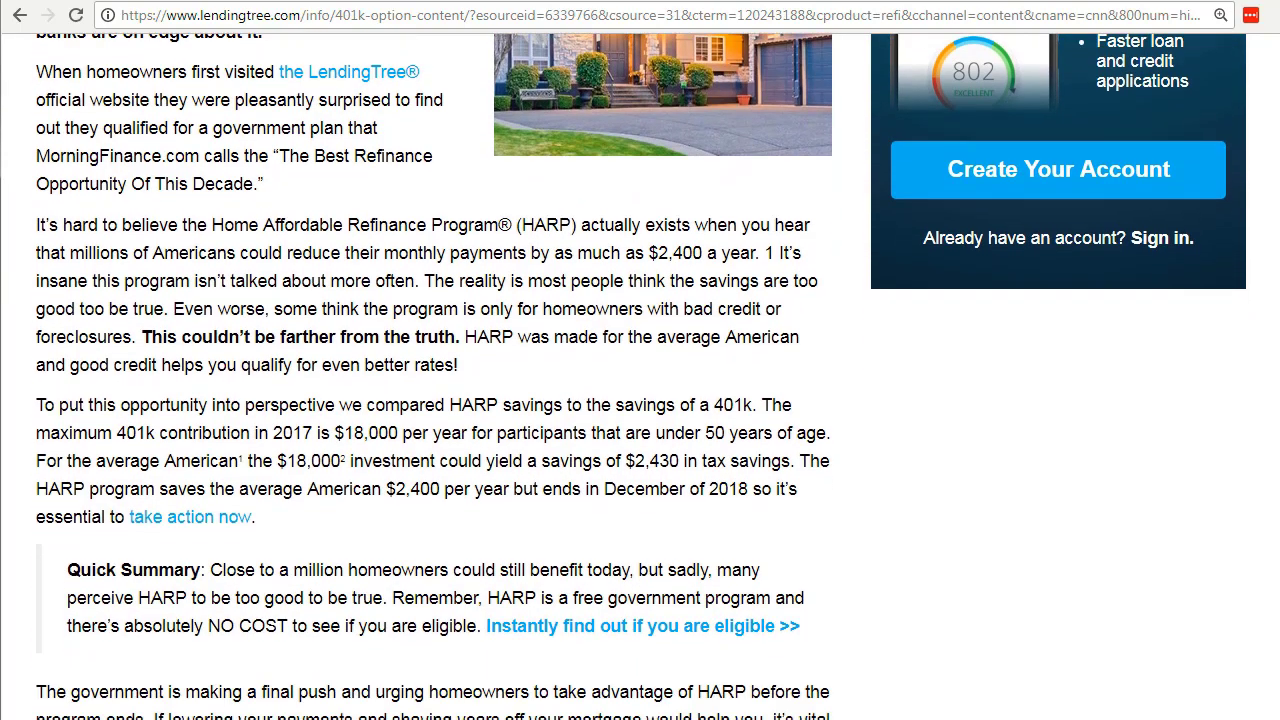
scroll(640, 400, "down", 5)
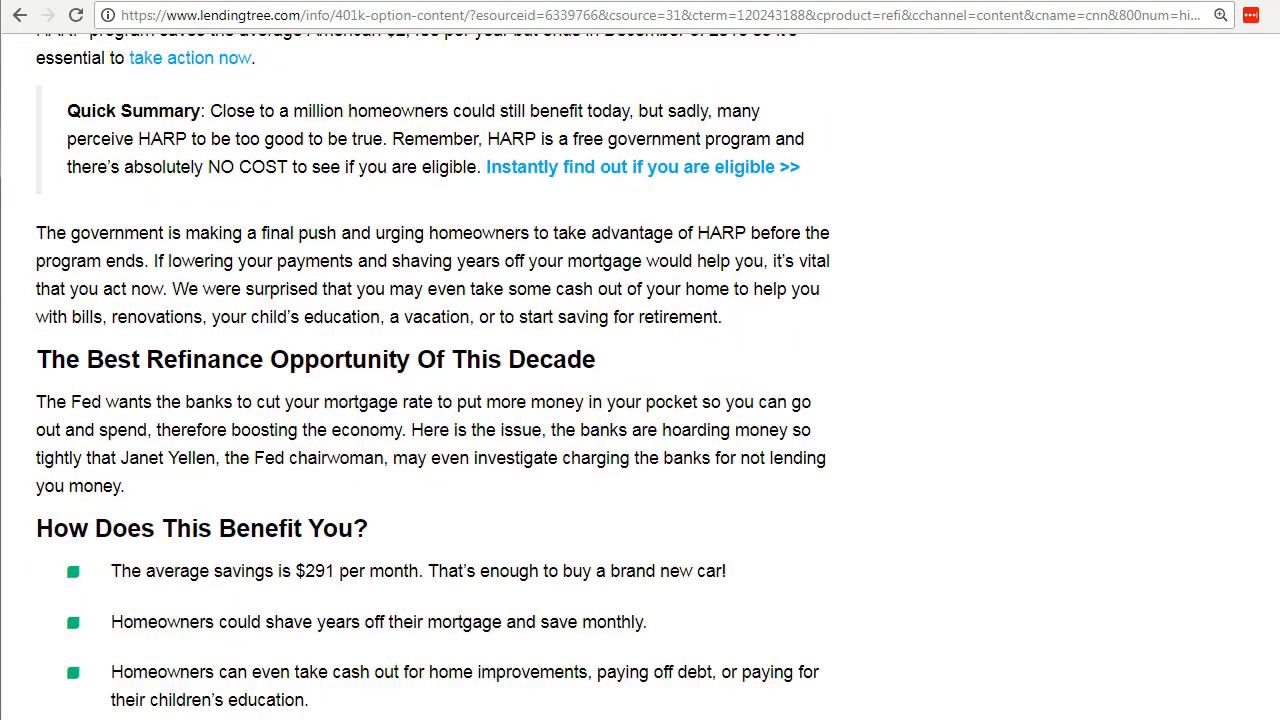
scroll(640, 400, "down", 2)
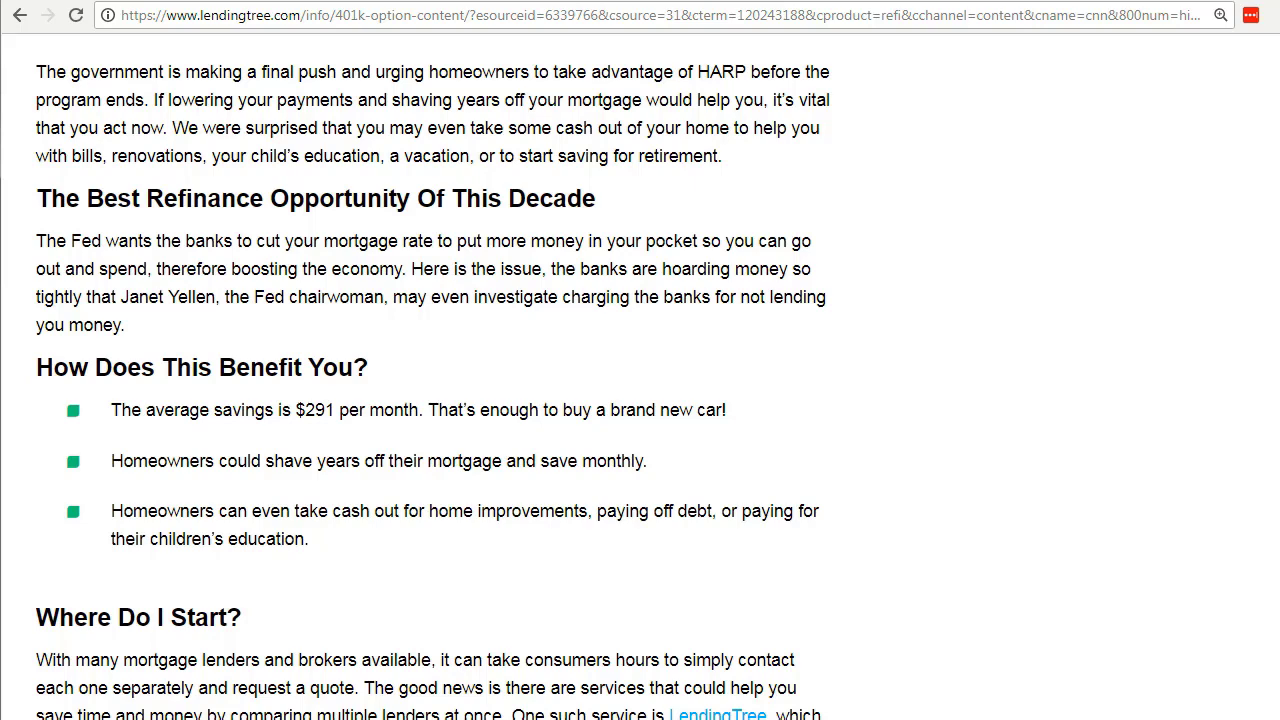
scroll(433, 376, "up", 1)
scroll(432, 379, "up", 1)
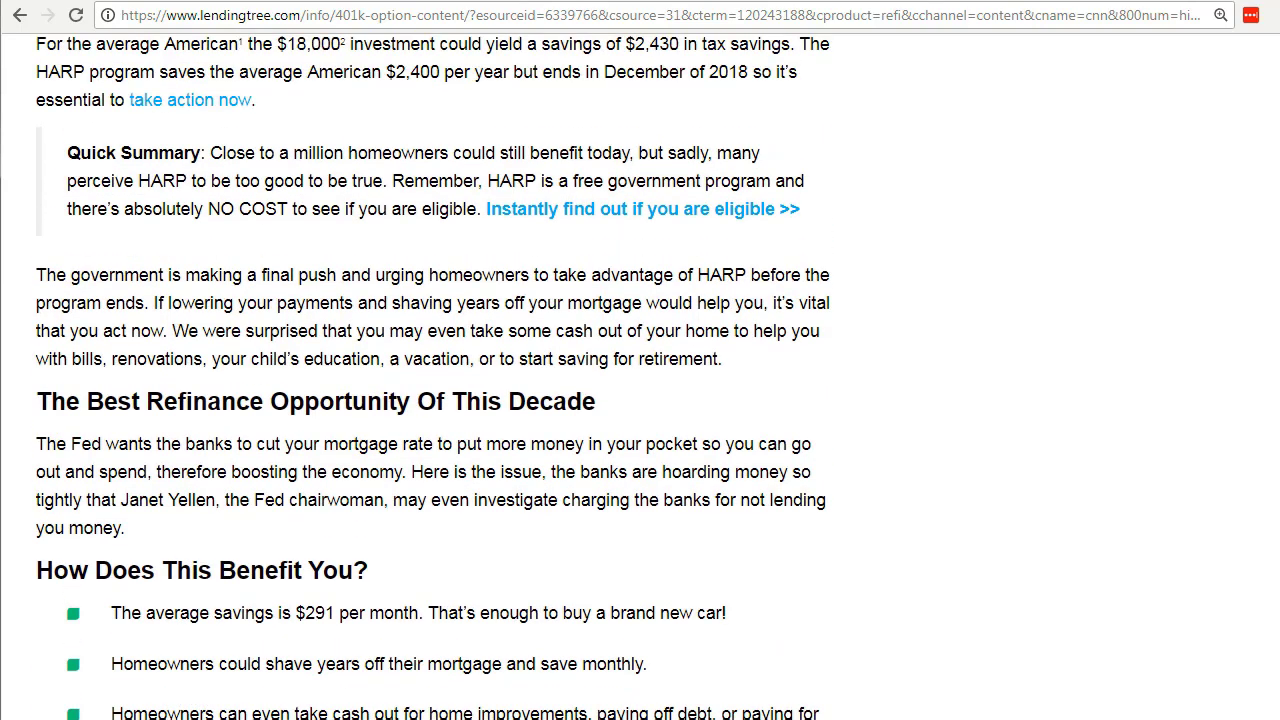
scroll(432, 377, "up", 1)
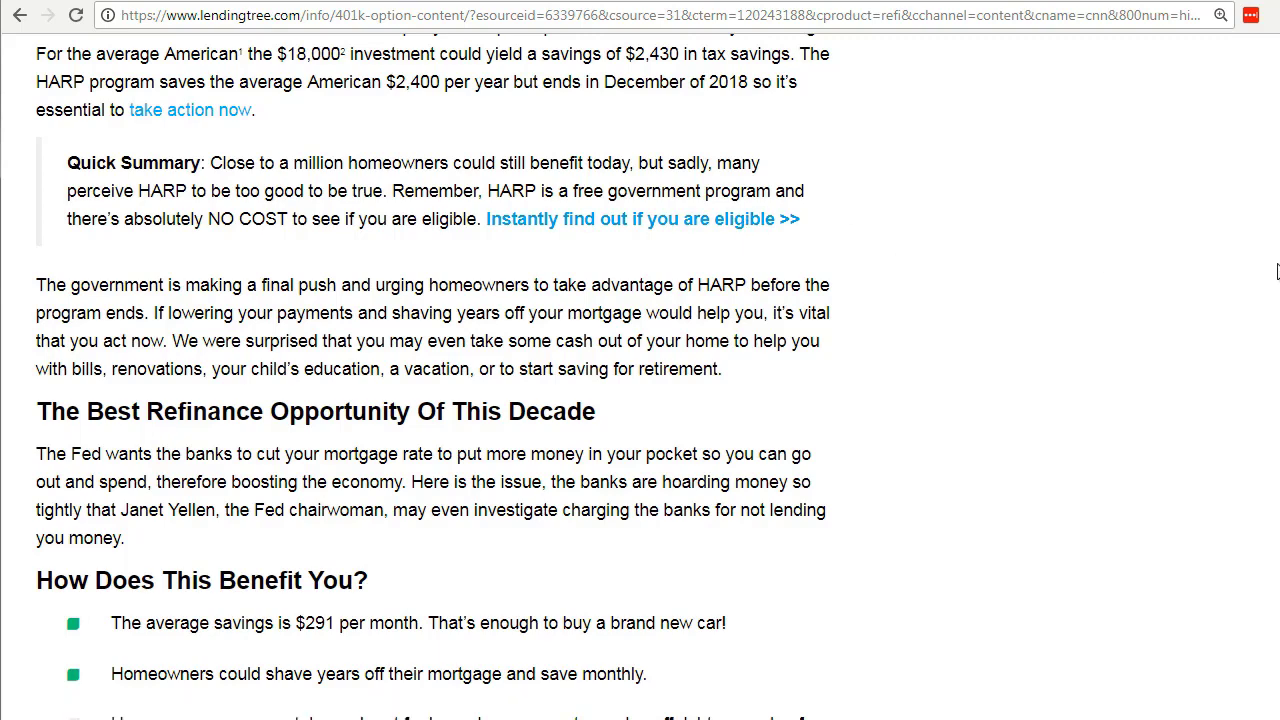
Examine the rest of the article, including "Where Do I Start?", the "Here's How You Do It" steps and the state map
scroll(1277, 272, "down", 2)
scroll(432, 376, "down", 3)
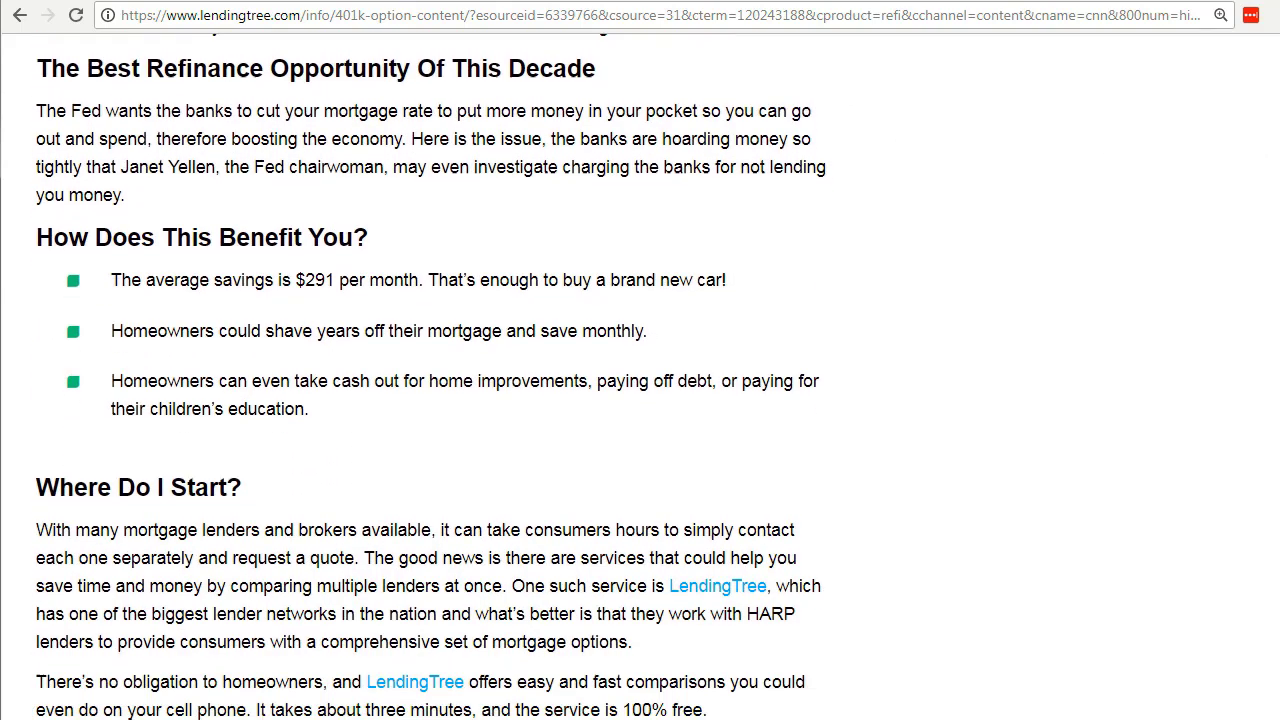
scroll(434, 376, "down", 4)
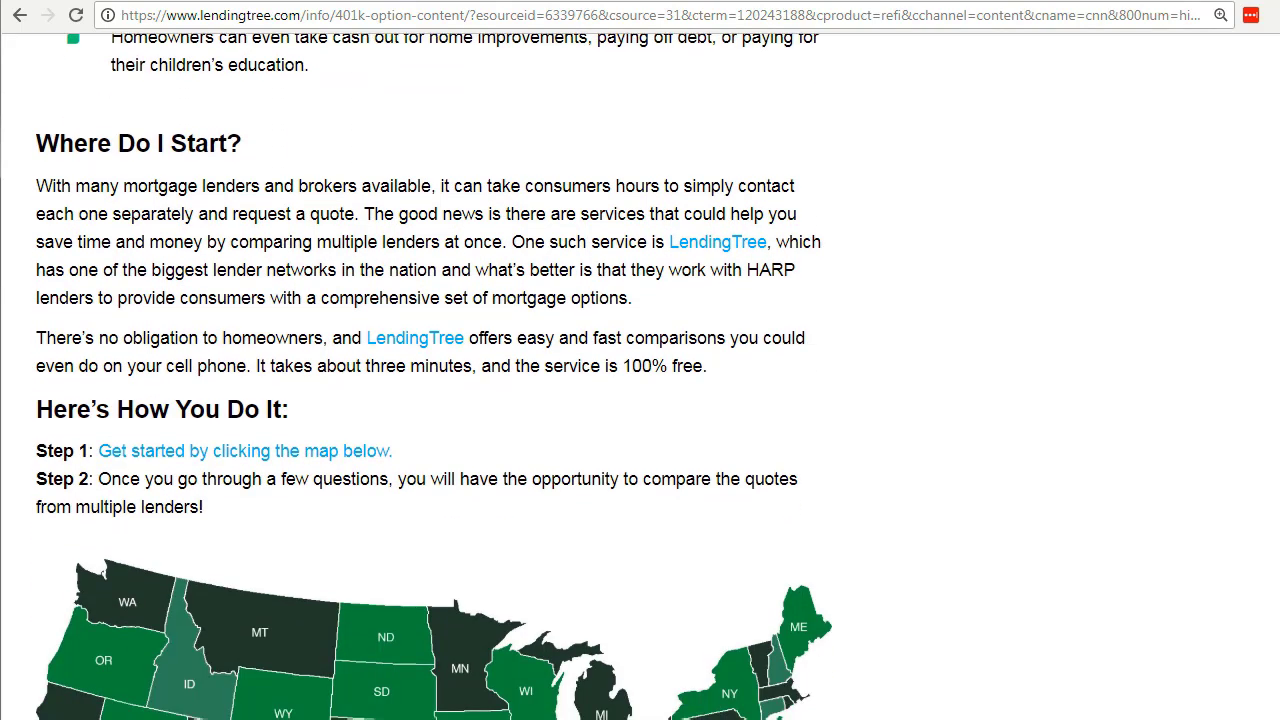
scroll(434, 376, "down", 2)
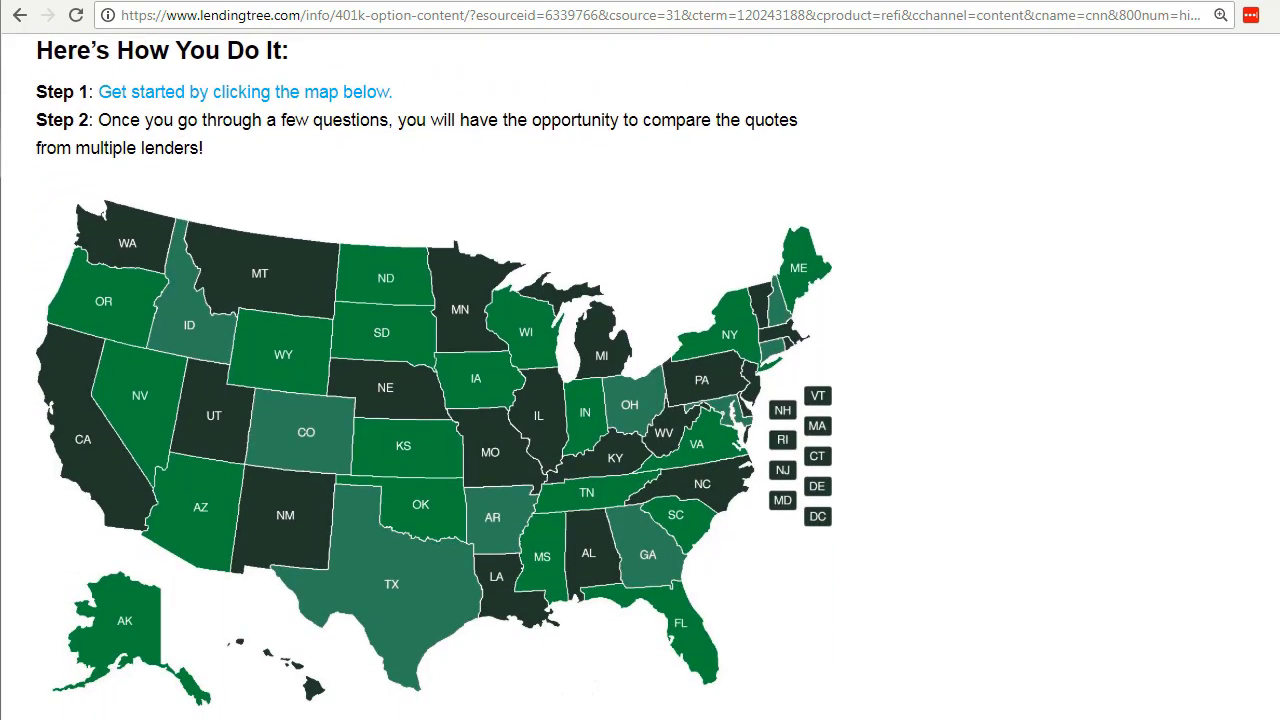
scroll(434, 376, "down", 1)
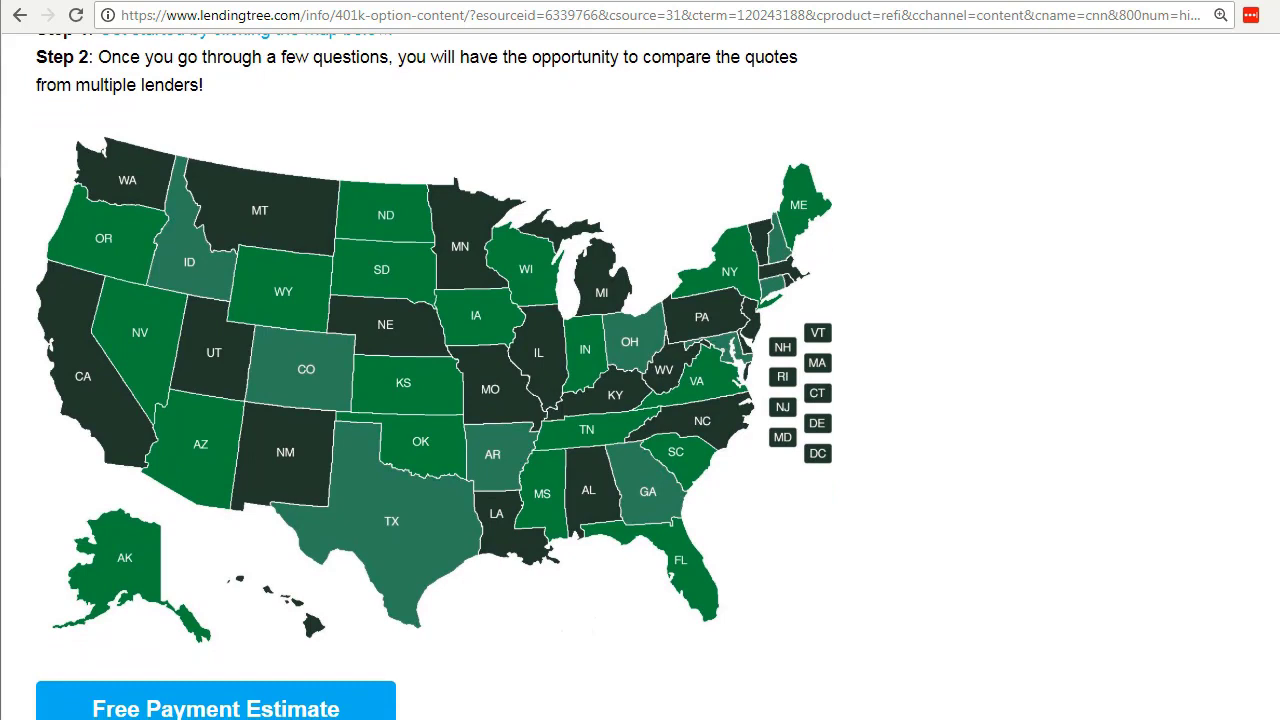
scroll(434, 376, "down", 3)
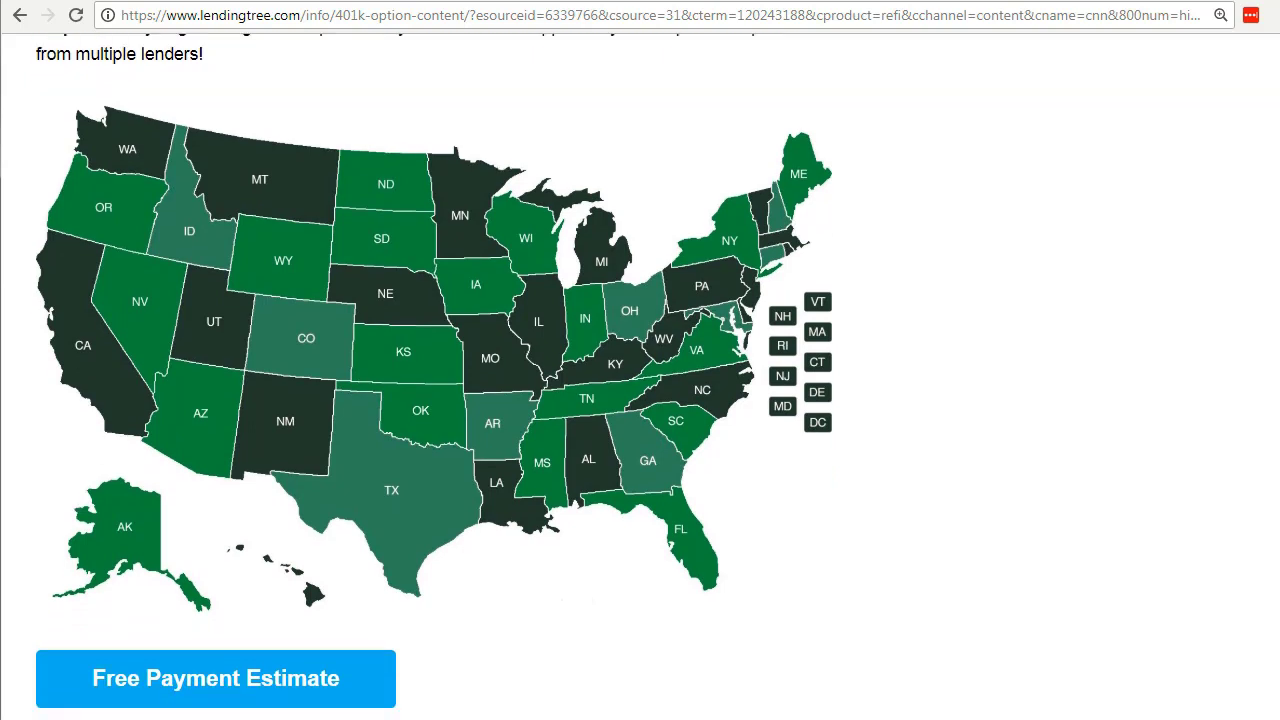
scroll(761, 223, "up", 5)
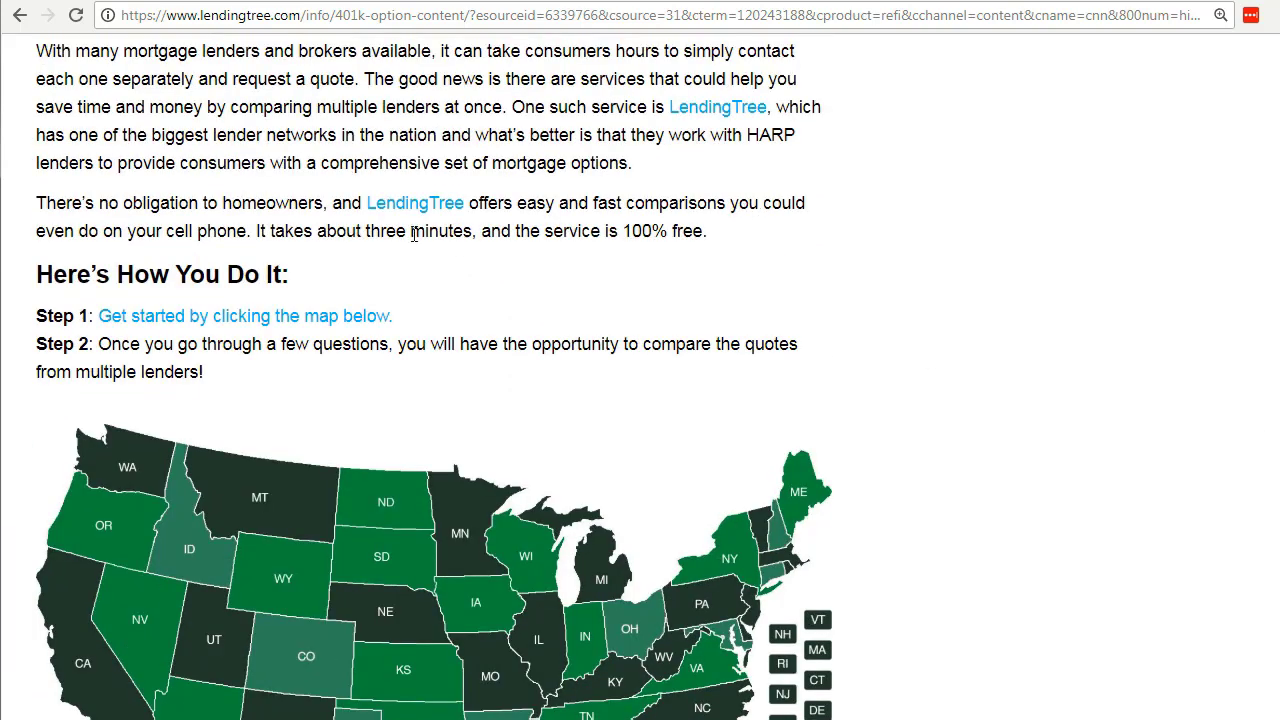
left_click_drag(36, 273, 228, 372)
left_click(228, 372)
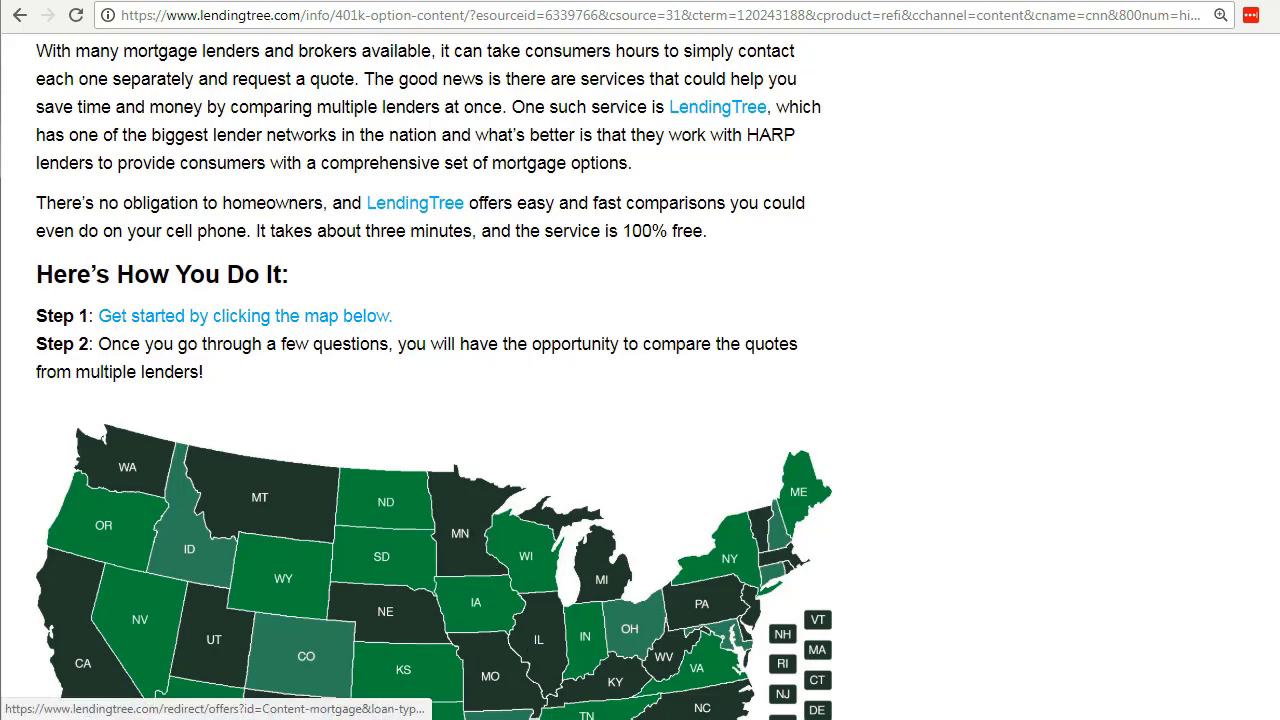
Switch to the Notepad note and begin the third bullet with "Mortgage House Pay Off -> Article on (how to find"
left_click(655, 682)
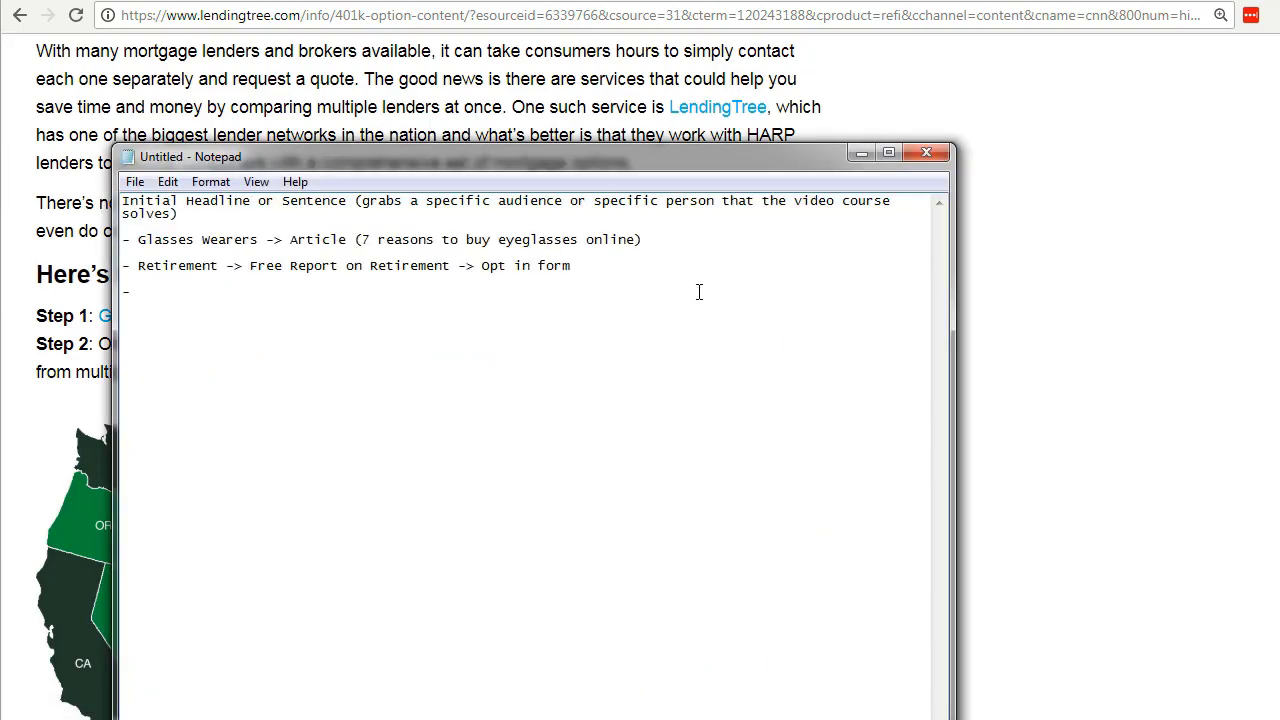
type("Mortgage House Payment -")
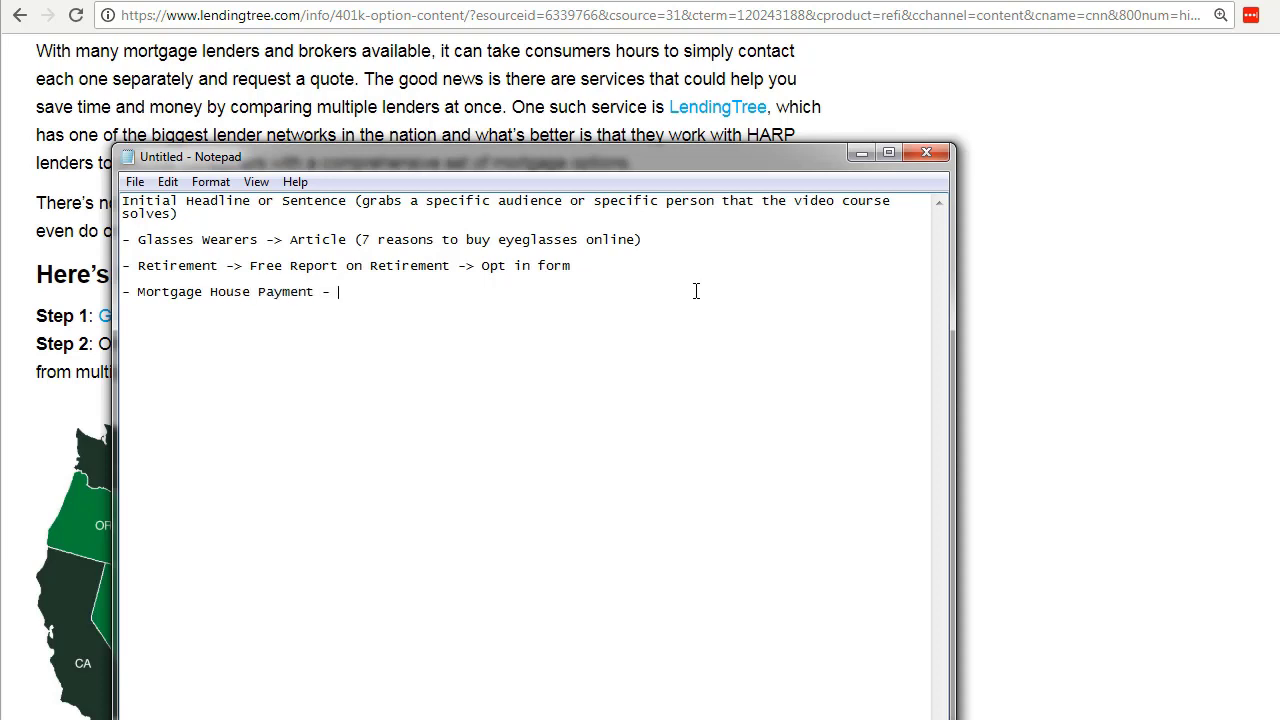
key("BackSpace")
key("BackSpace")
key("BackSpace")
key("BackSpace")
type("Off -> Article on (how to find ")
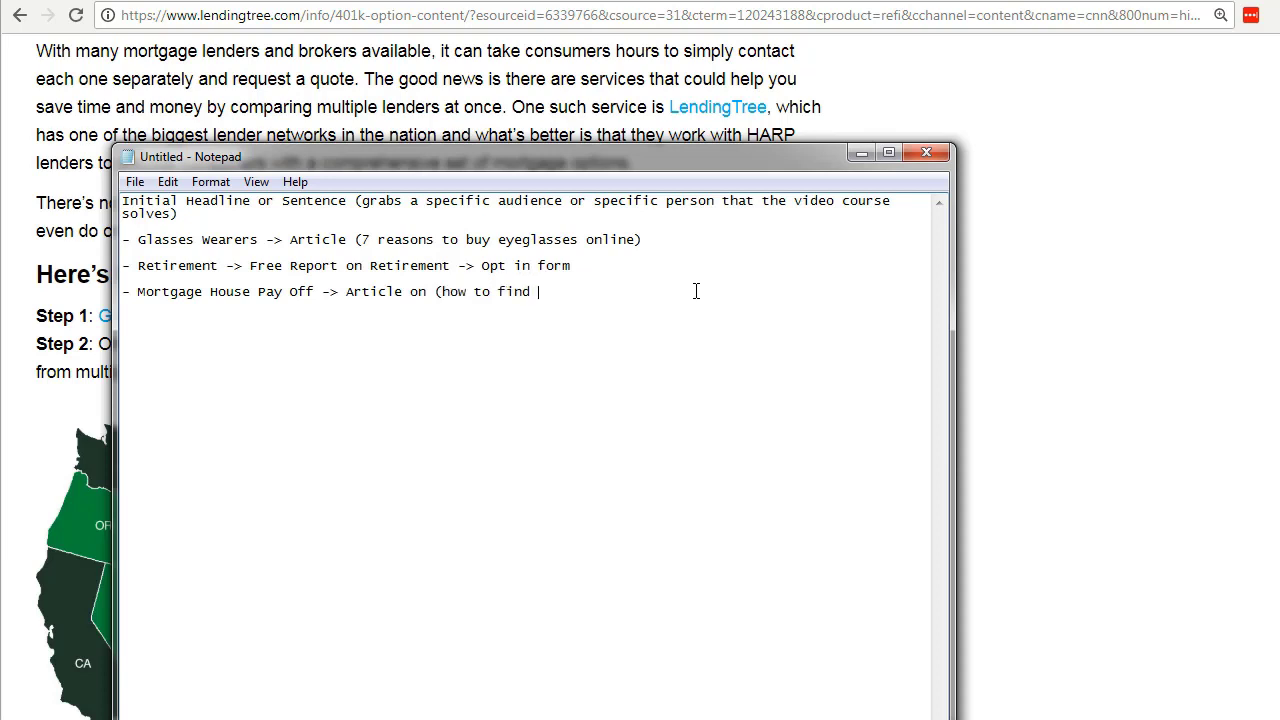
Complete the mortgage line with "out if you're eligible) -- end of article tells people what to expect"
type("out if you're eligible")
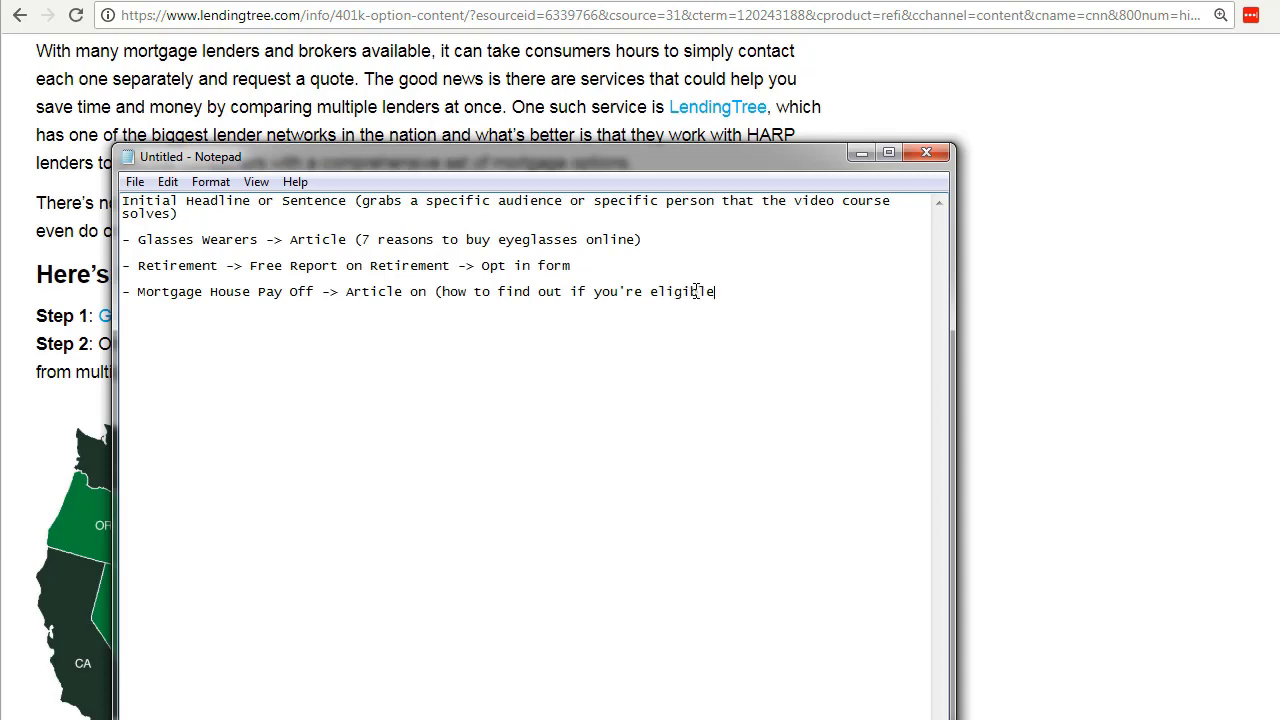
key("BackSpace")
type("e) -- end of article tells people whta to")
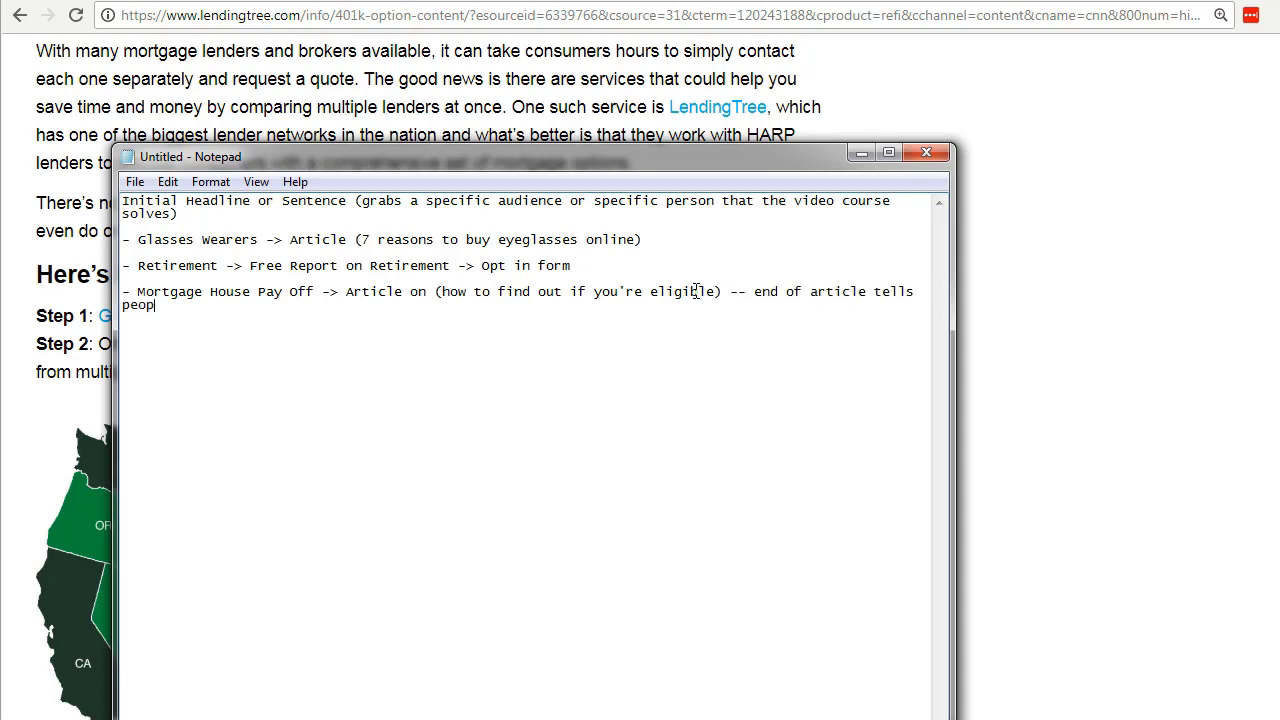
key("BackSpace")
key("BackSpace")
key("BackSpace")
key("BackSpace")
key("BackSpace")
type("at to expect")
Add a "=====" divider and below it "Ad (Ask a question that only and only the audience that you are targeting understands)"
key("Return")
key("Return")
type("=====")
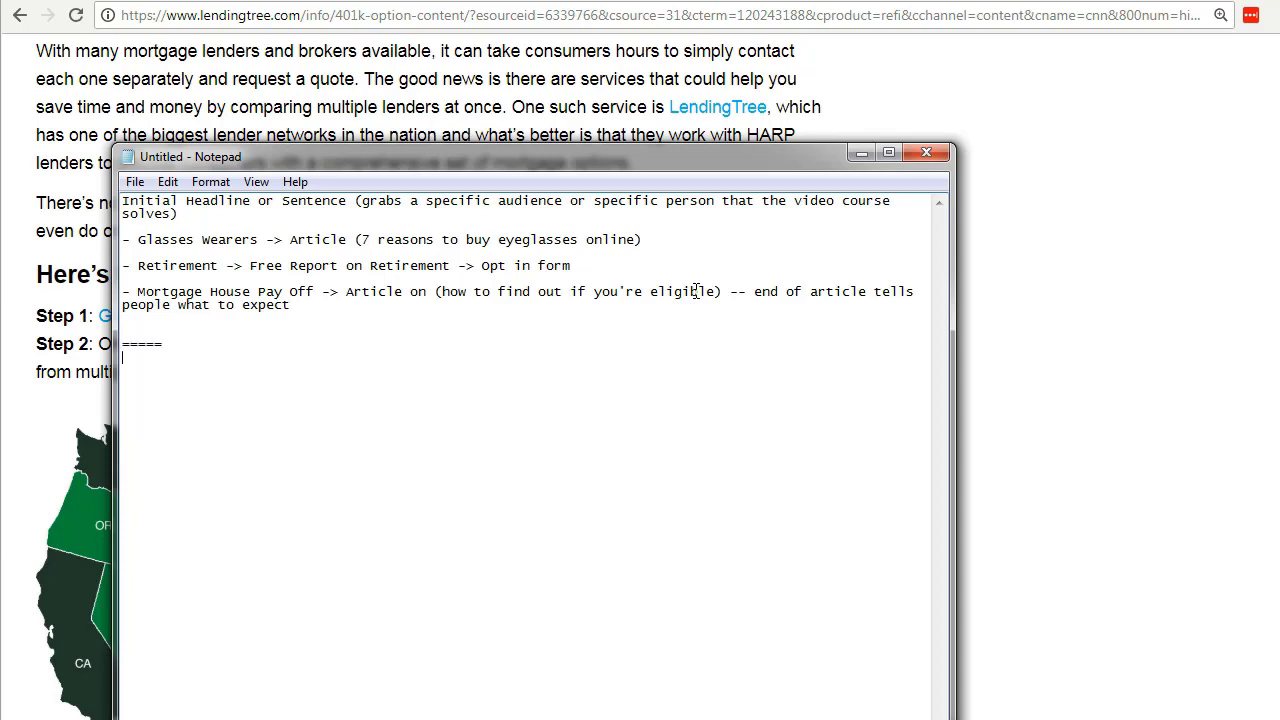
key("Return")
type("Ad (")
type("A")
type("or a qu")
key("BackSpace")
key("BackSpace")
key("BackSpace")
key("BackSpace")
key("BackSpace")
key("BackSpace")
type("a question that only and ")
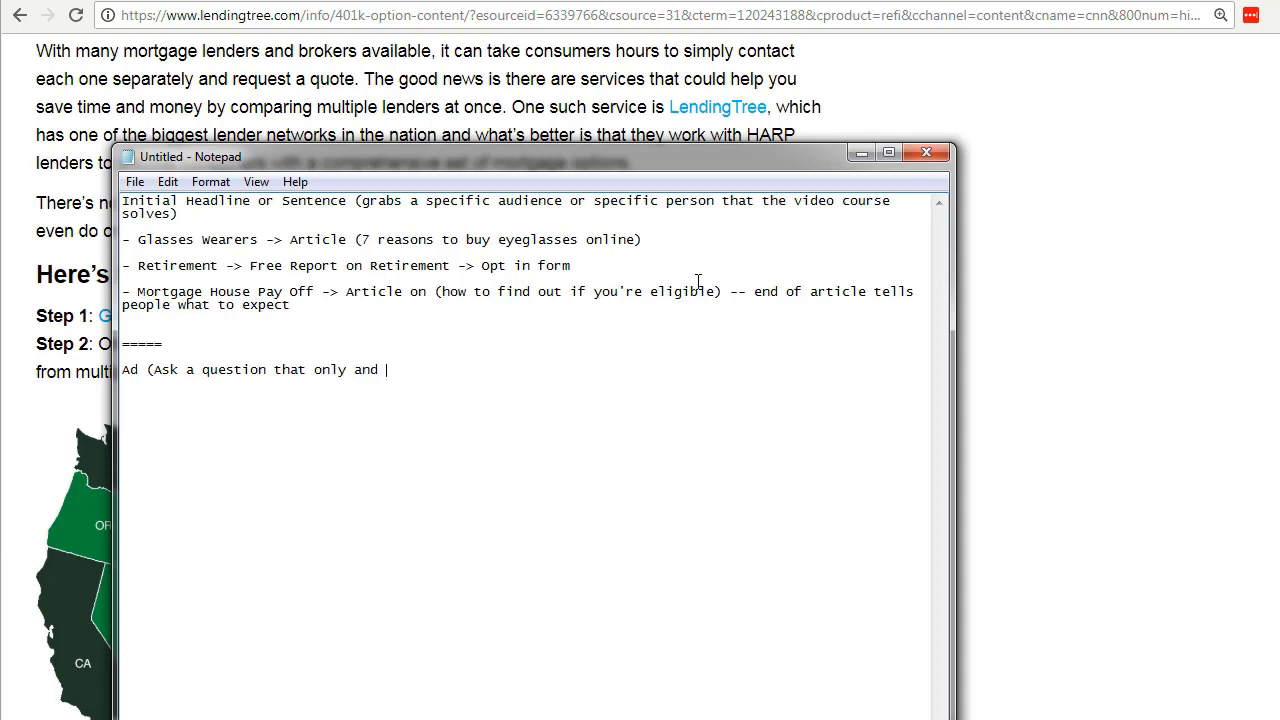
type("only the audience that you are targete")
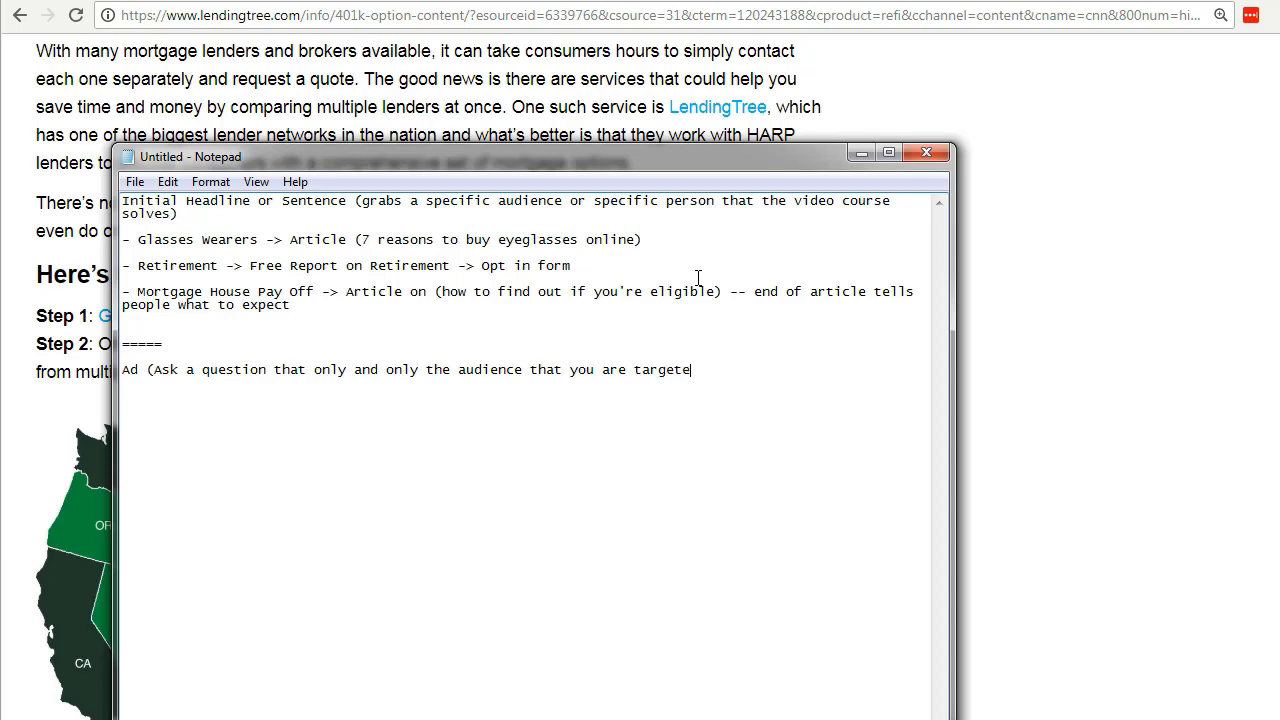
key("BackSpace")
type("ing understands)")
Make the parenthesised question its own "-" bullet and expand the heading to "Step 1 - Ad - Figure out a headline or a Hook"
key("Return")
type("- ")
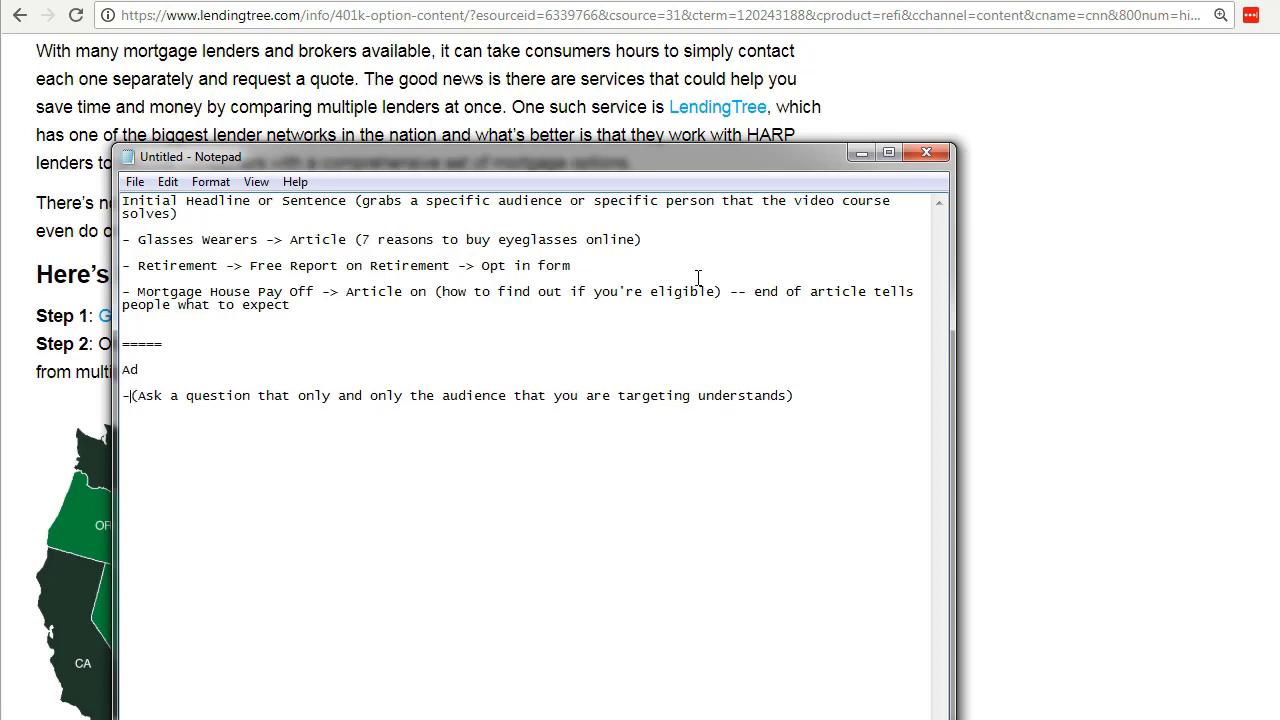
type("Step 1 - F")
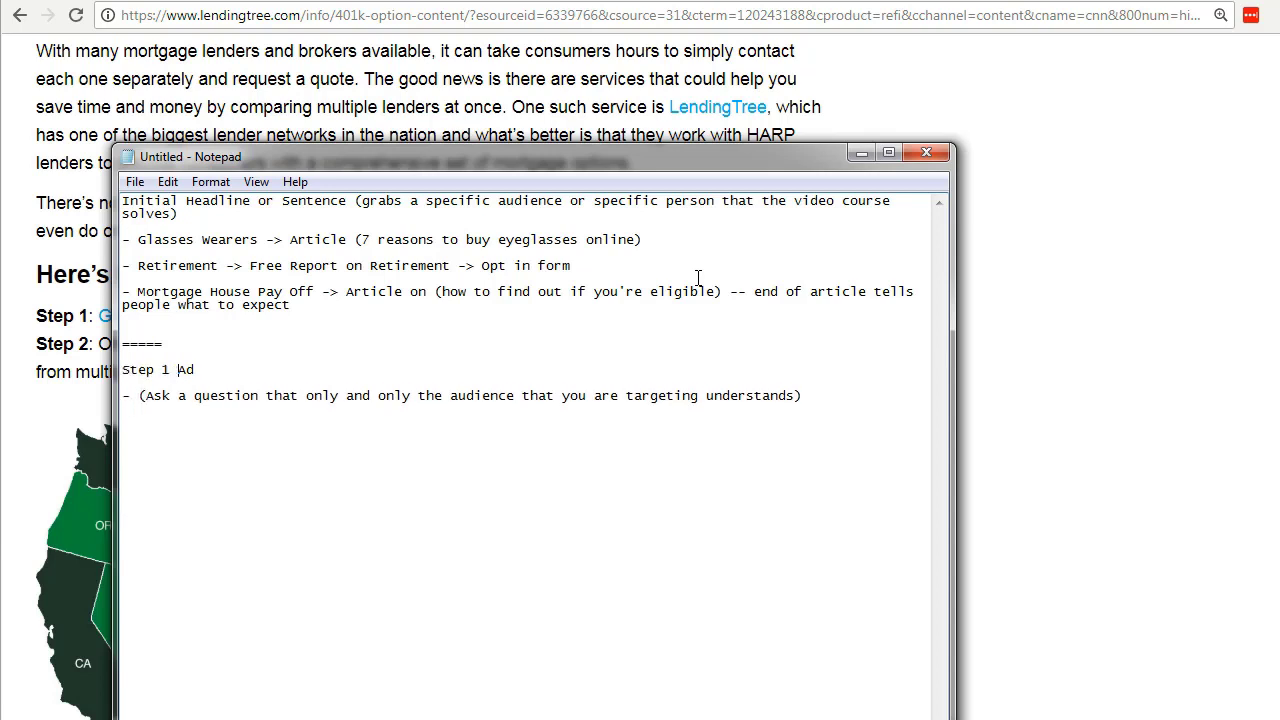
key("BackSpace")
type("- Figure out a headline or a Hook")
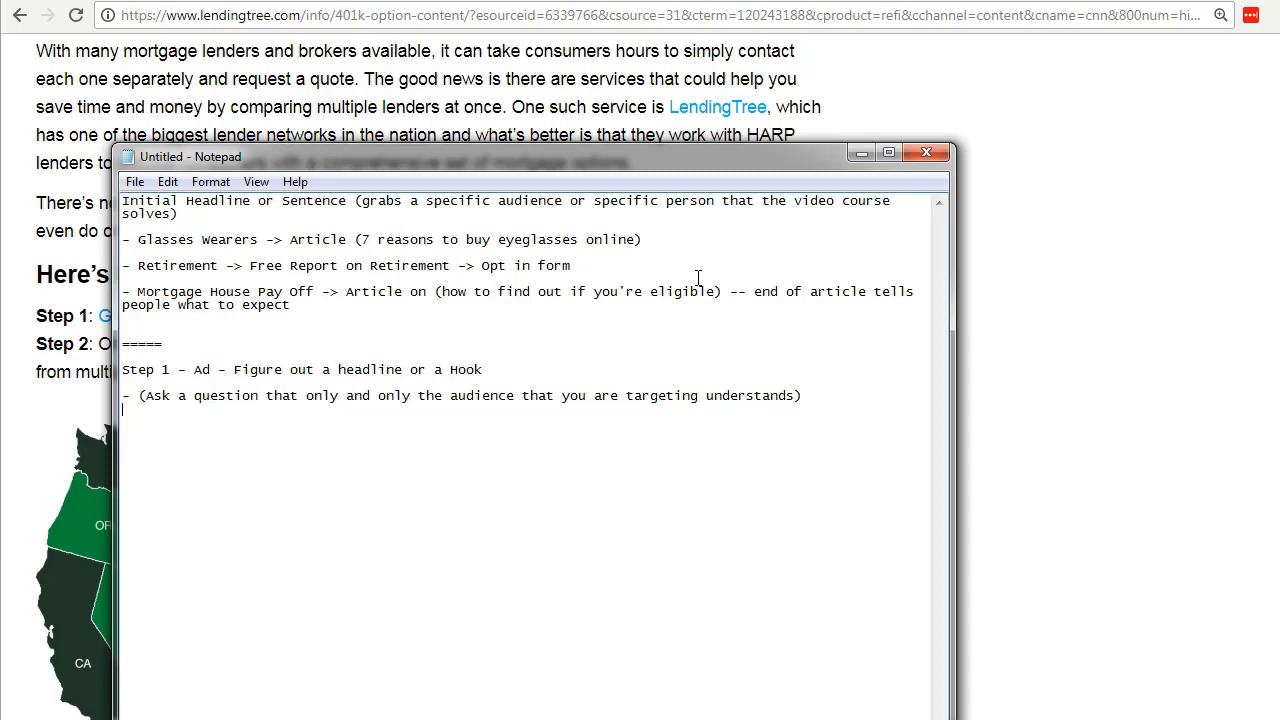
Add the bullet "- Calling out your prospects" and, below it, the heading "Step 2 - Article (Lead Magnet)"
key("Return")
type("- Calling out your prospec")
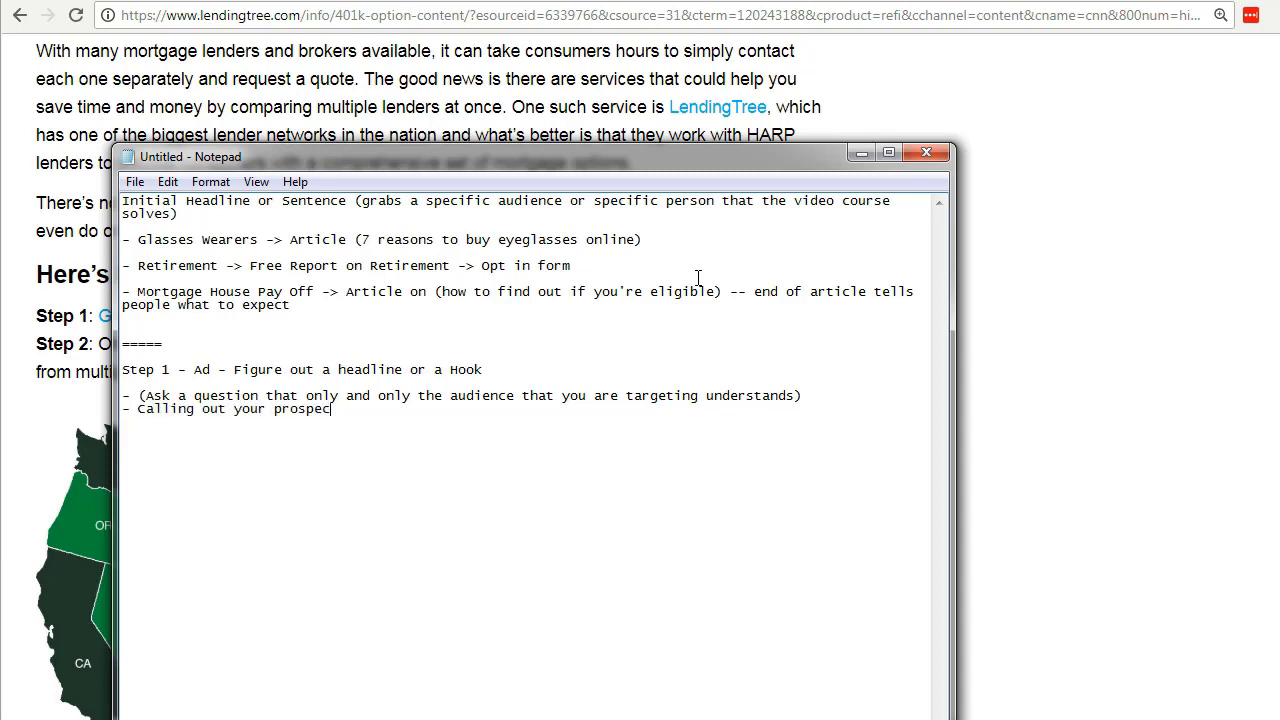
type("ts")
type("Step 2 -")
type(" Article (")
type("Lea")
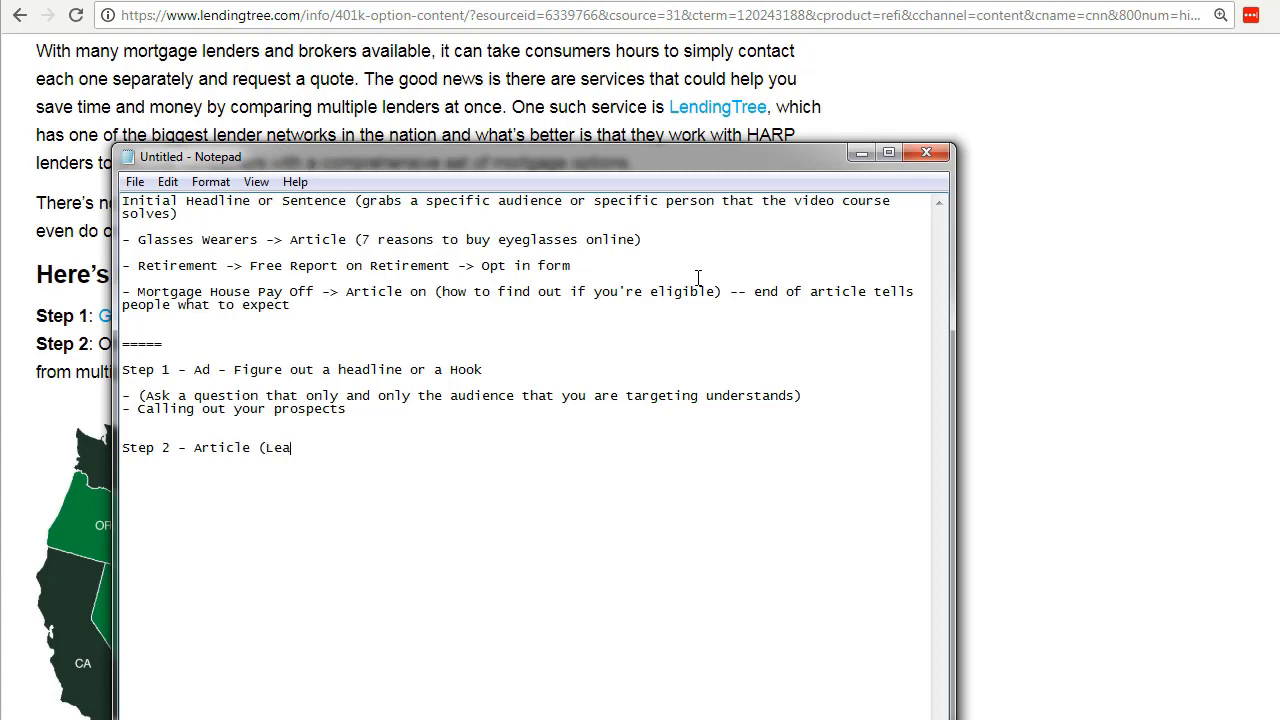
type("d Magnet)")
Split "(Lead Magnet)" off the "Step 2 - Article" heading onto its own line below, leaving blank space between them
key("Left")
key("Left")
key("Left")
key("Left")
key("Left")
key("Left")
key("Left")
key("Left")
key("Left")
key("Left")
key("Left")
key("Left")
key("Left")
key("Return")
key("Return")
key("Return")
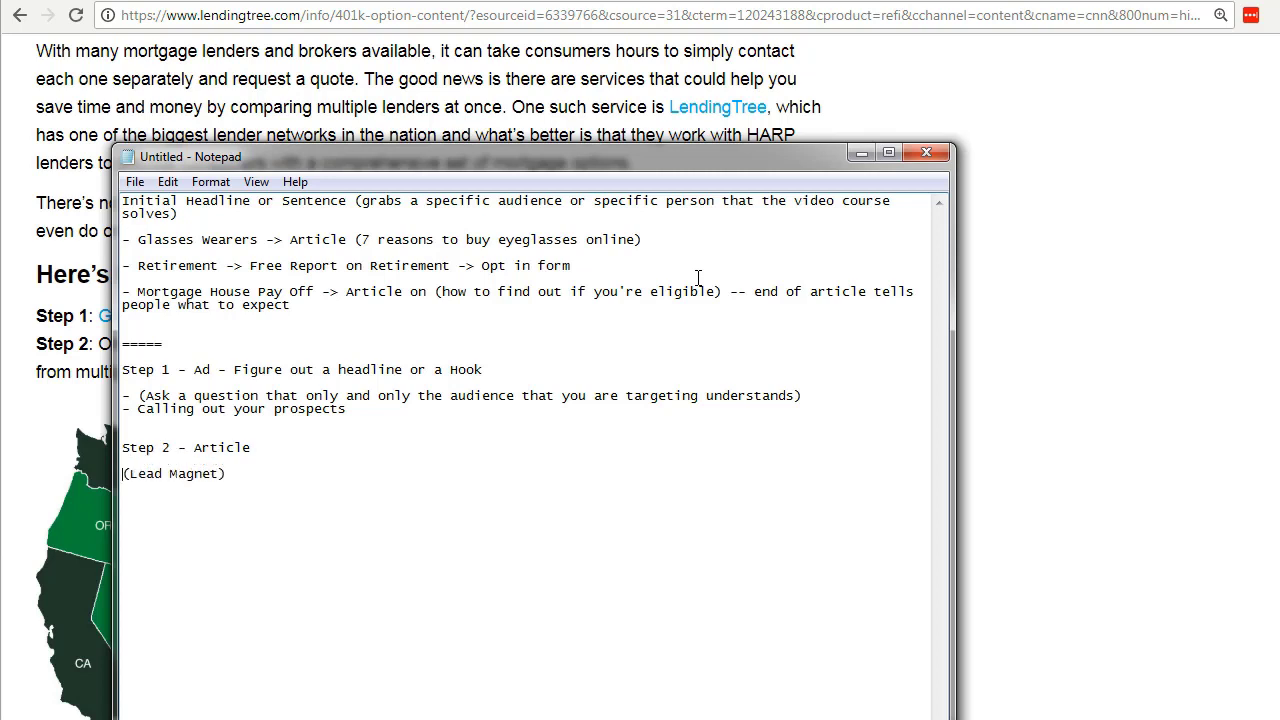
Turn the lead magnet line into the heading "Step 3 -> Free (Lead Magnet)"
type("Step 2")
key("BackSpace")
key("BackSpace")
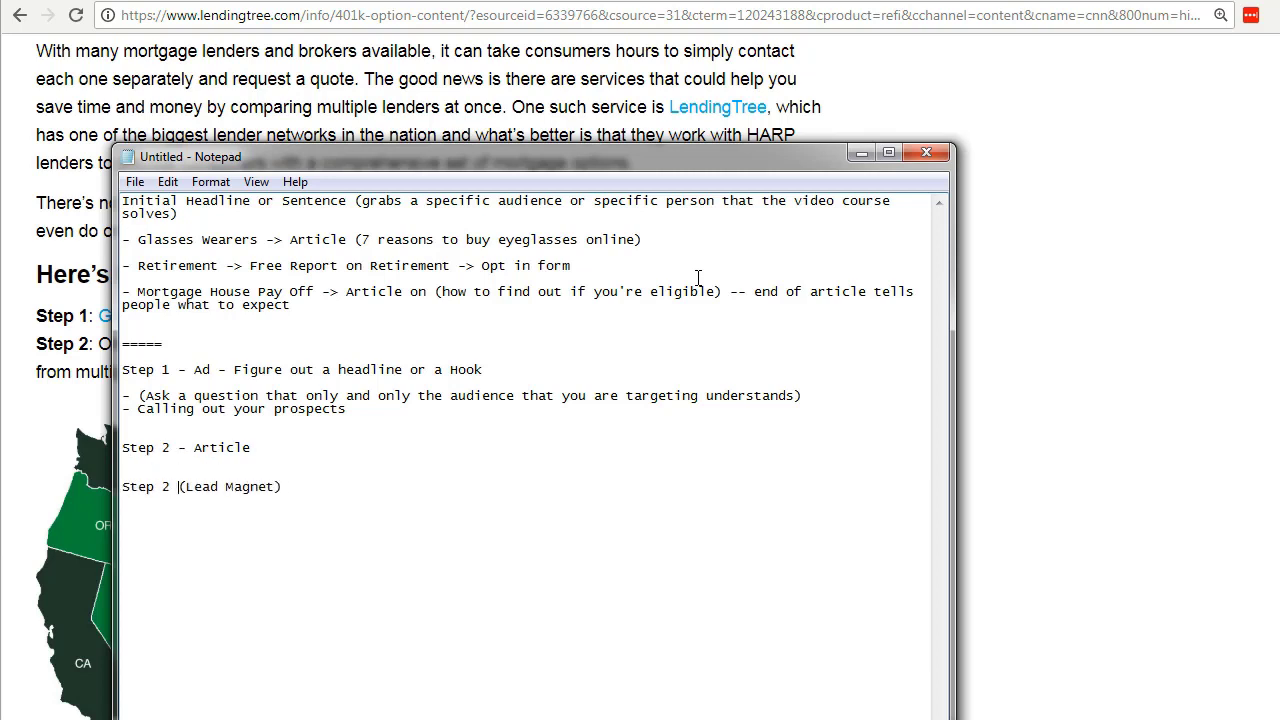
type("3 -> Fr")
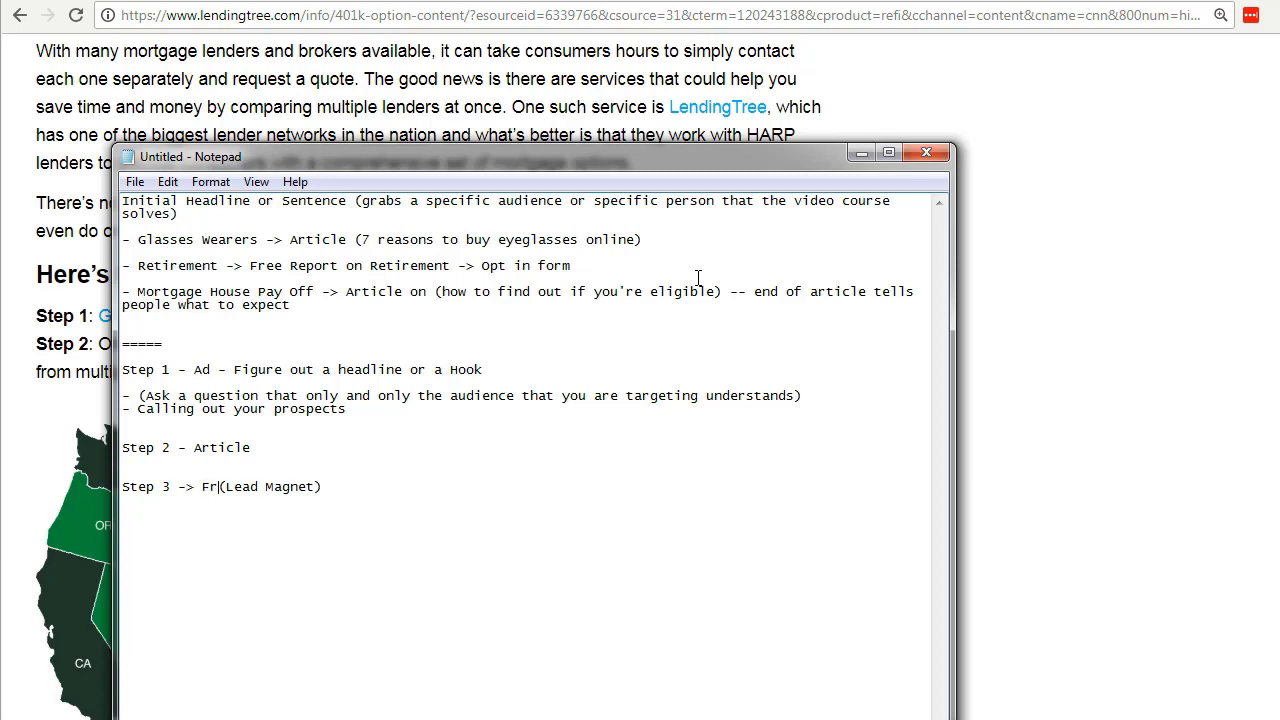
type("ee")
Reword the Step 2 heading as "Step 2 - Free Article to warm them up." and highlight that line
key("Up")
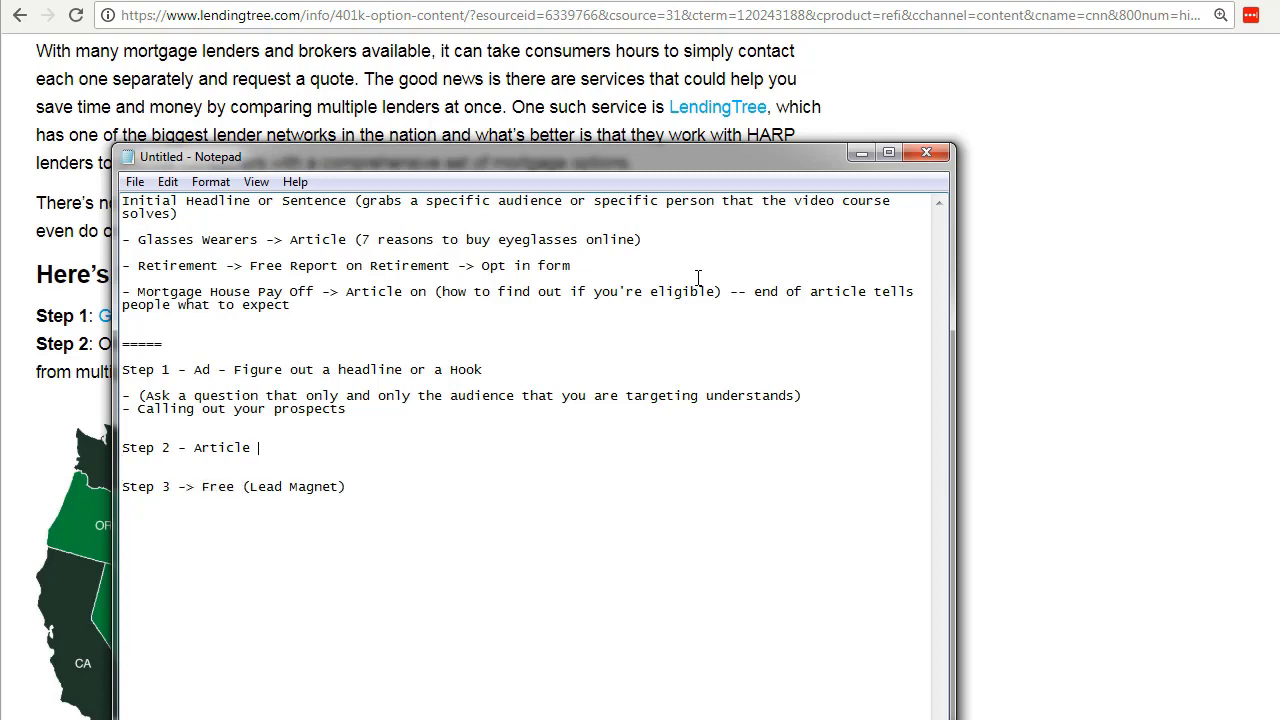
type("Free Article to warm them up.")
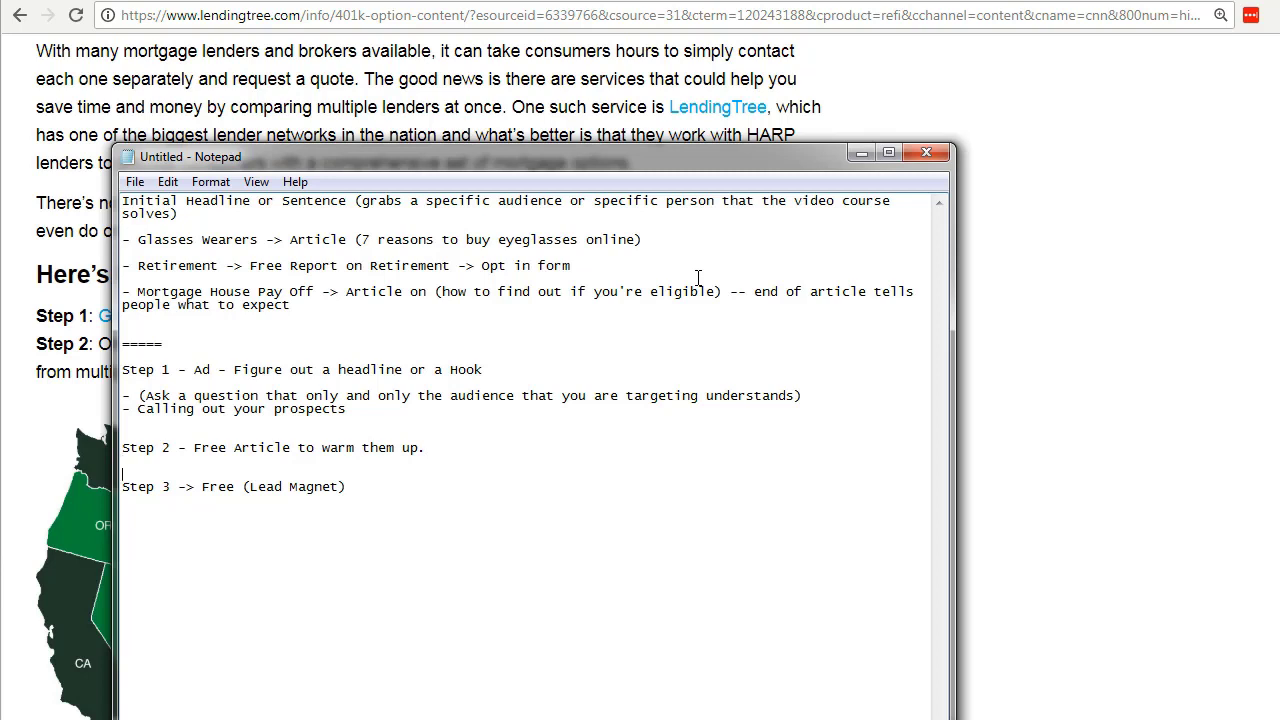
key("Down")
key("Up")
key("Up")
key("shift+Up")
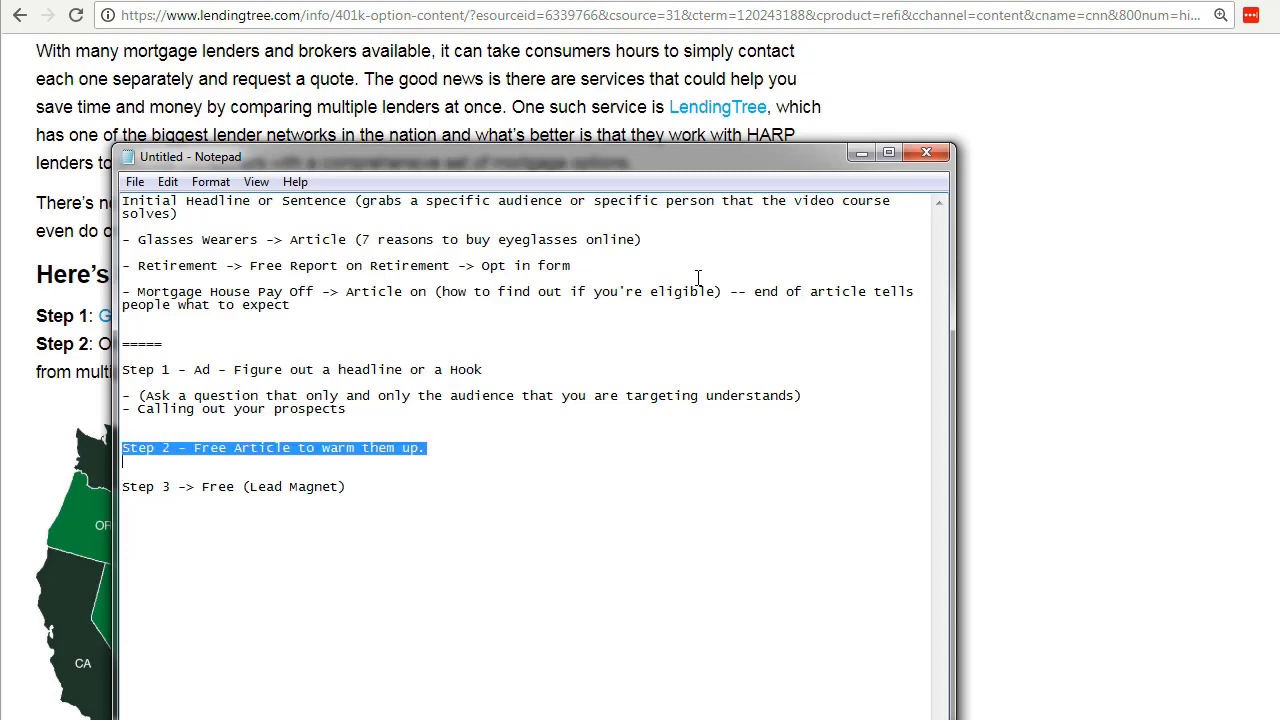
Switch to the browser and review the LendingTree article, from its how-to steps and map back to the headline and opening text
key("alt+Tab")
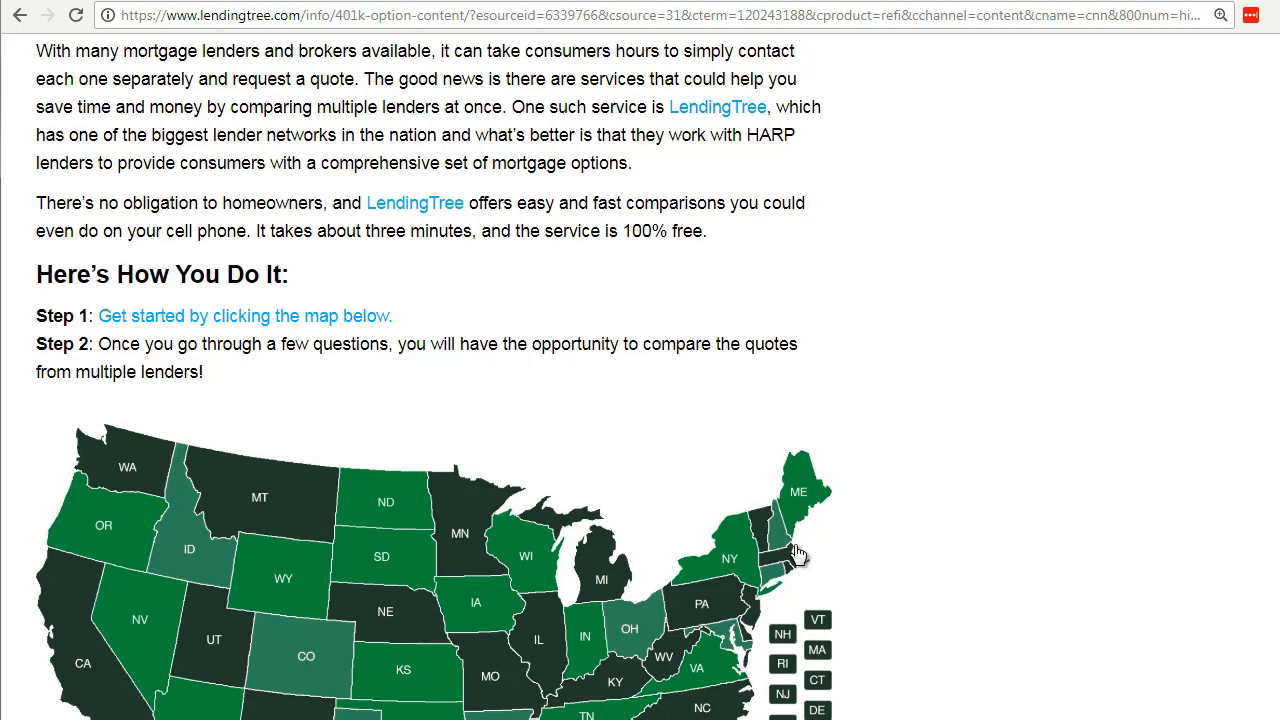
mouse_move(597, 718)
left_click(671, 686)
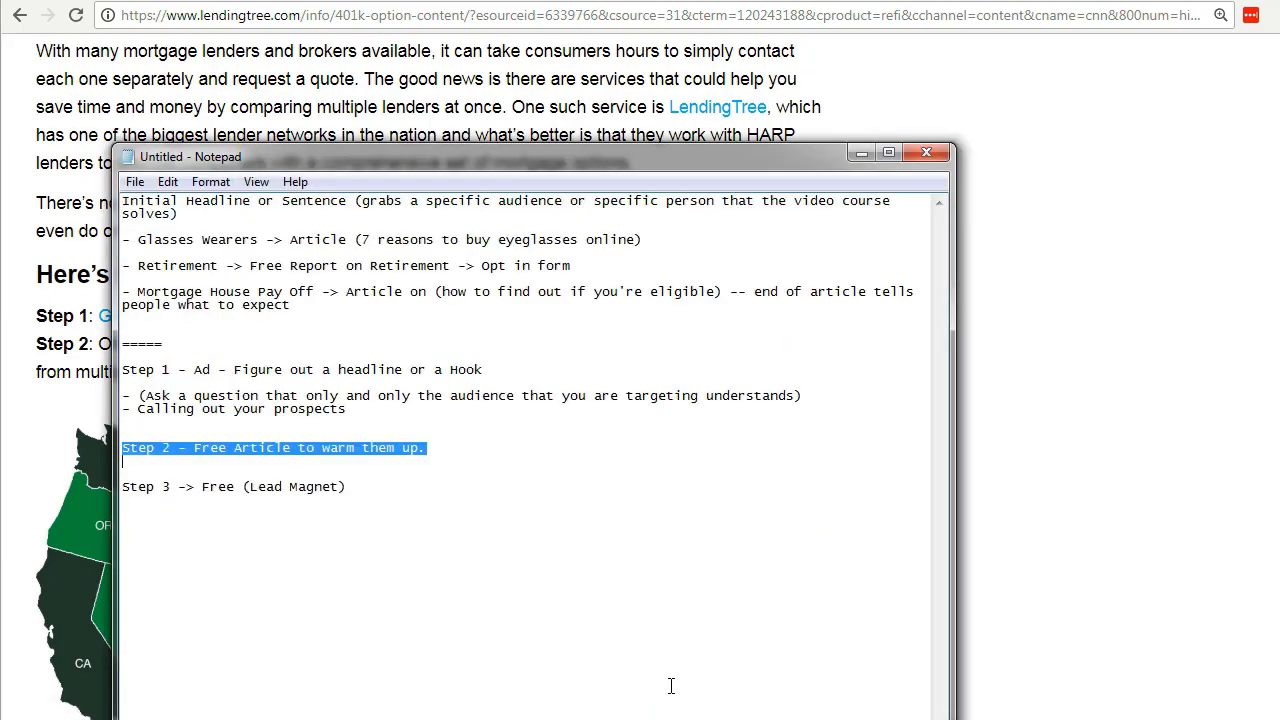
left_click(1112, 527)
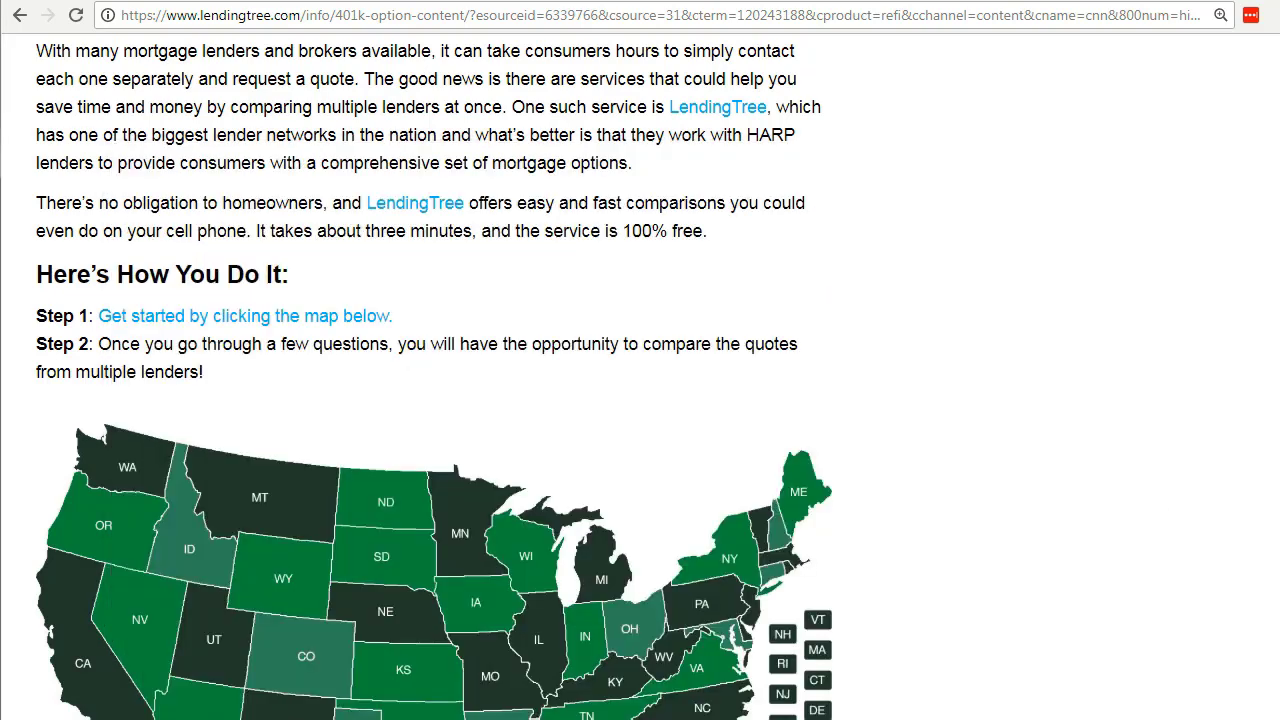
key("End")
key("Home")
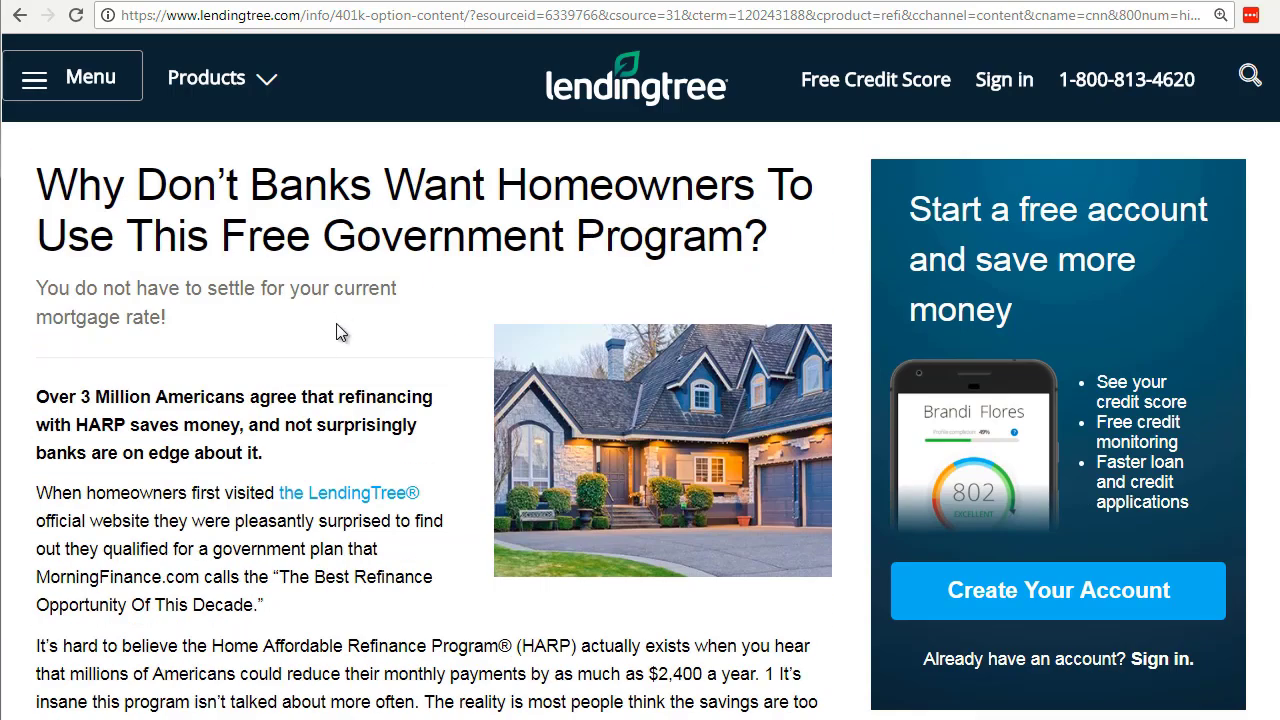
left_click_drag(333, 292, 340, 391)
left_click(337, 396)
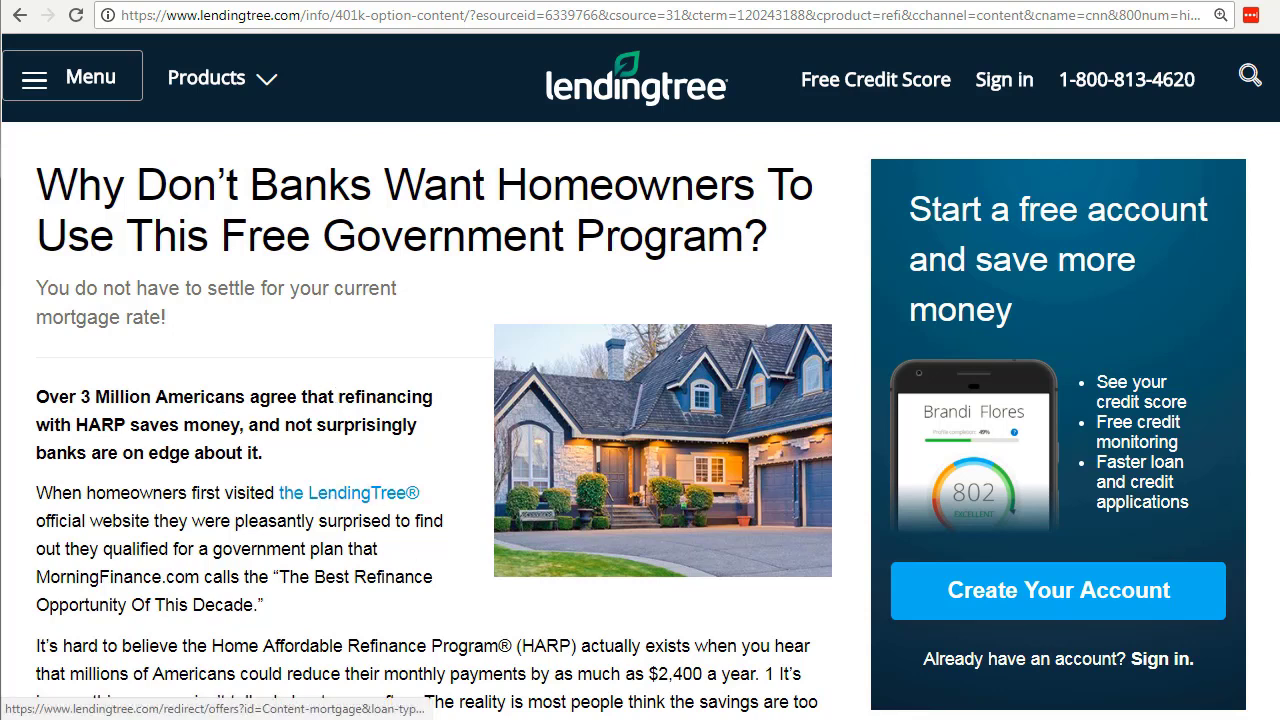
Return to the Notepad outline, clear the highlight to review the three steps, and minimise the notes
mouse_move(596, 719)
left_click(680, 692)
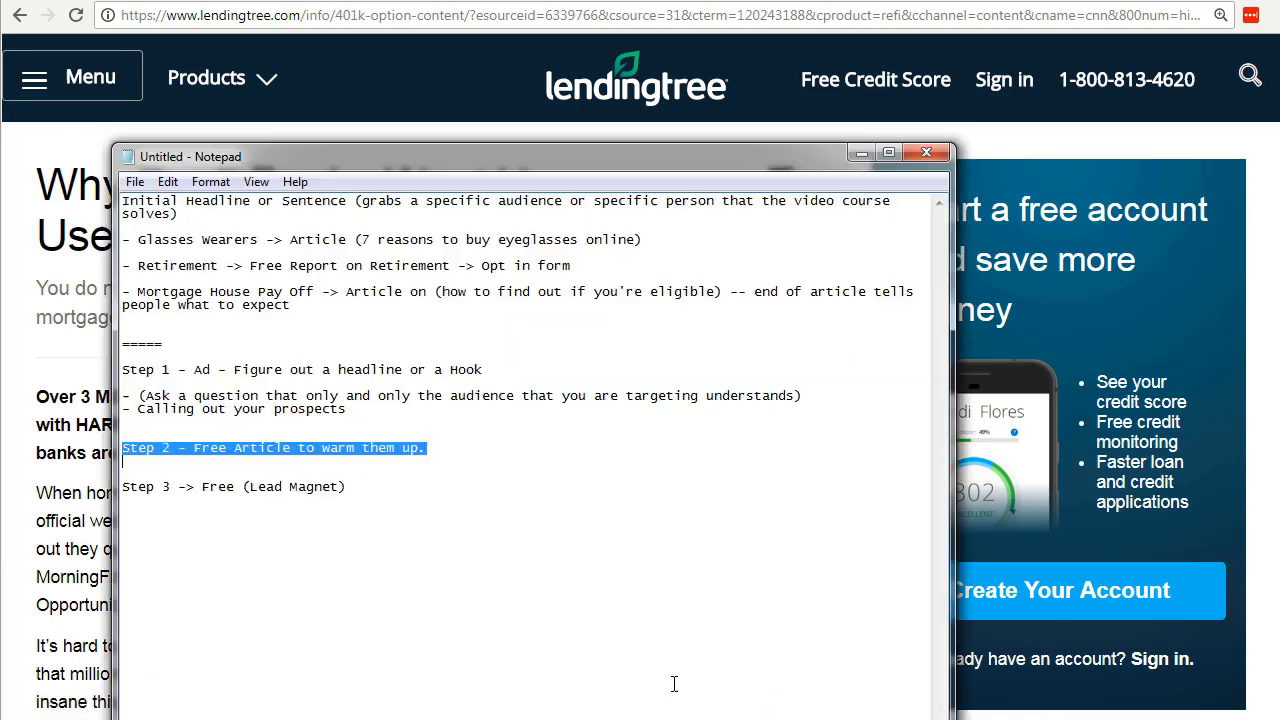
left_click(528, 505)
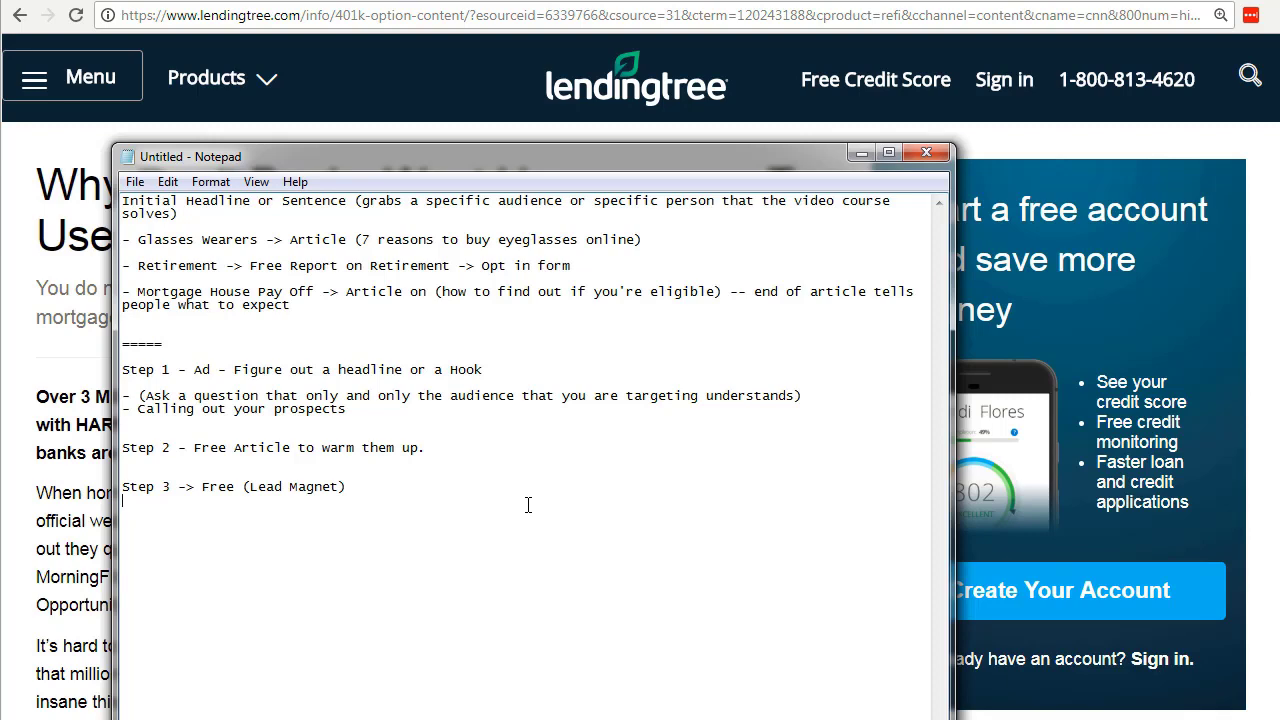
left_click(862, 155)
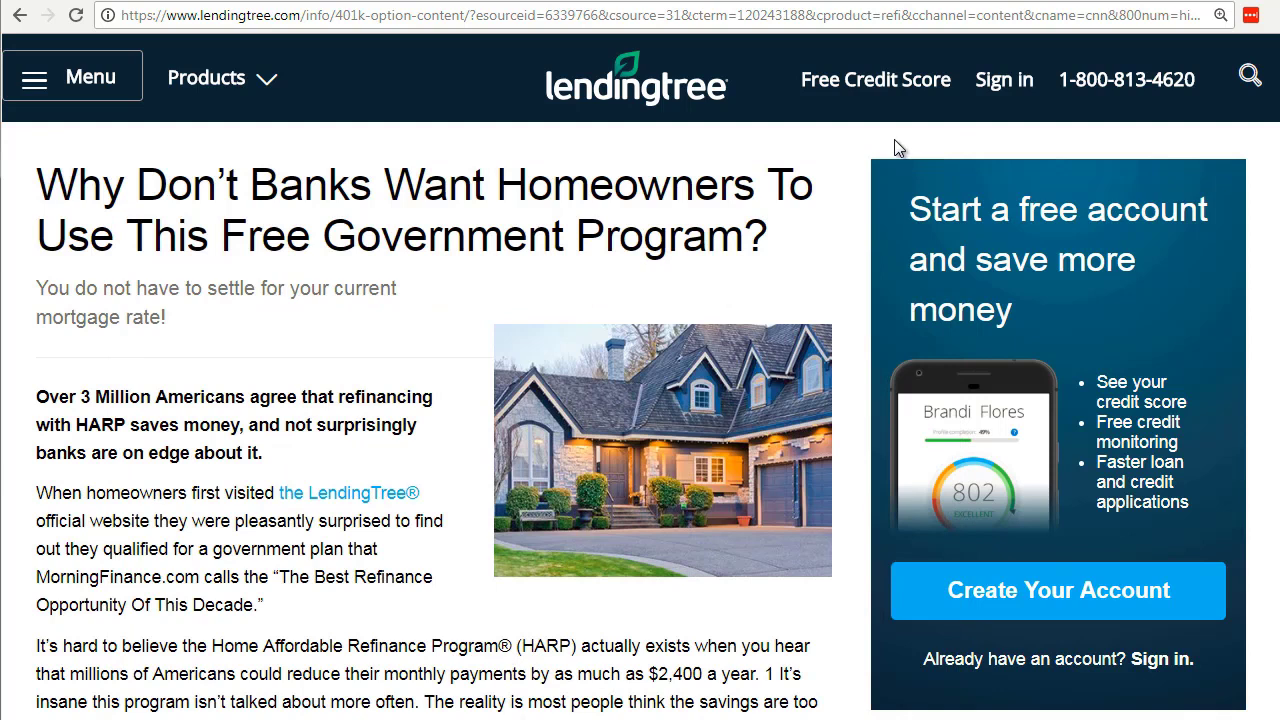
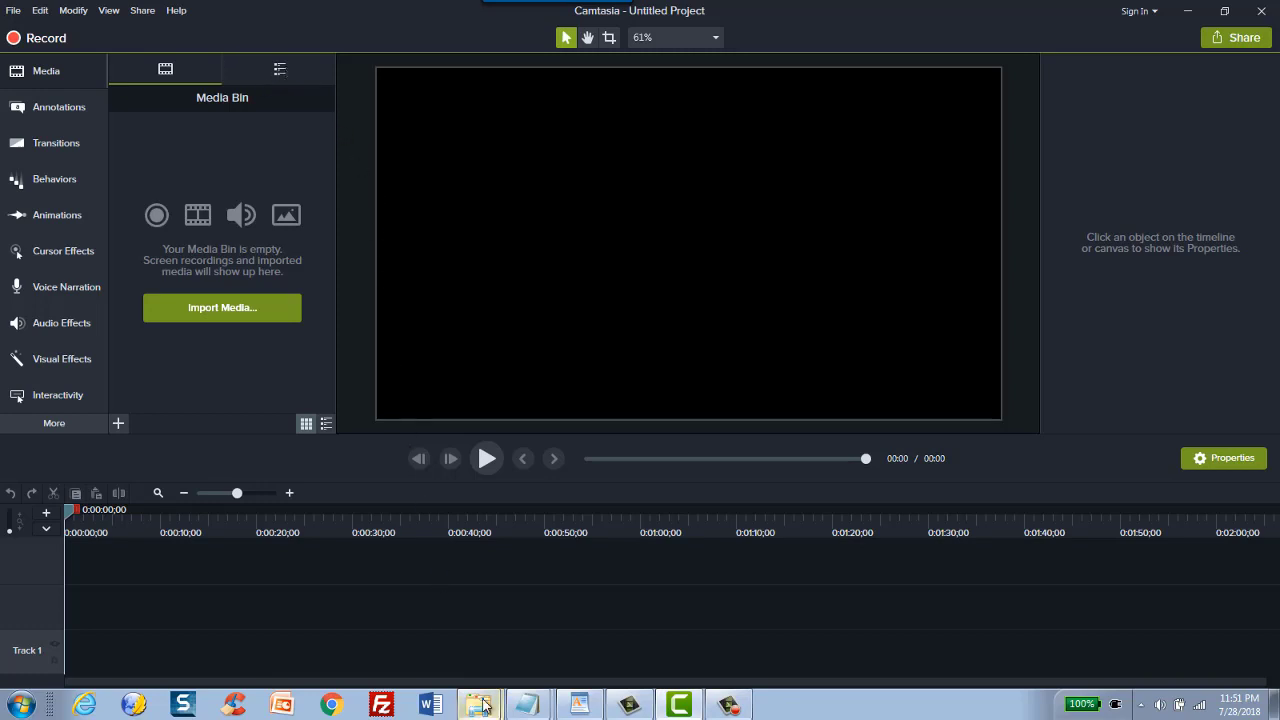
Bring up the OPSEO-1280x720 folder window and dock it beside Camtasia so both are accessible
mouse_move(480, 703)
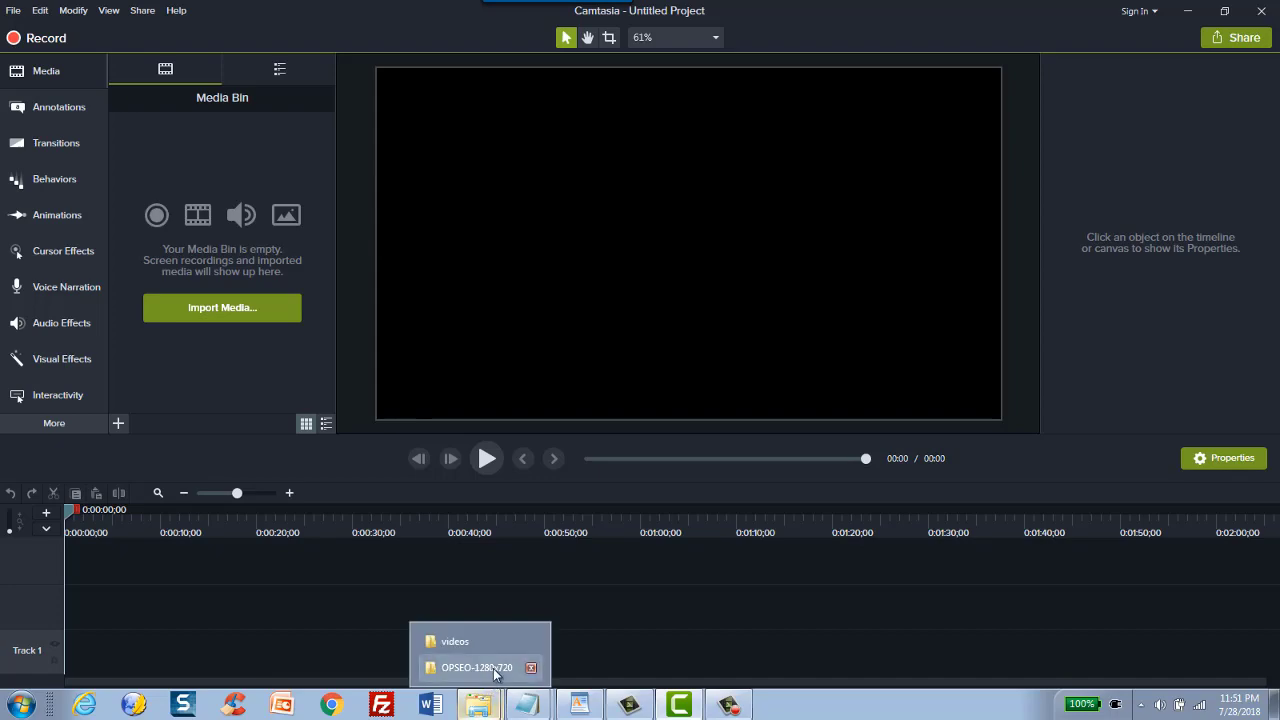
left_click(489, 668)
left_click_drag(432, 33, 1279, 110)
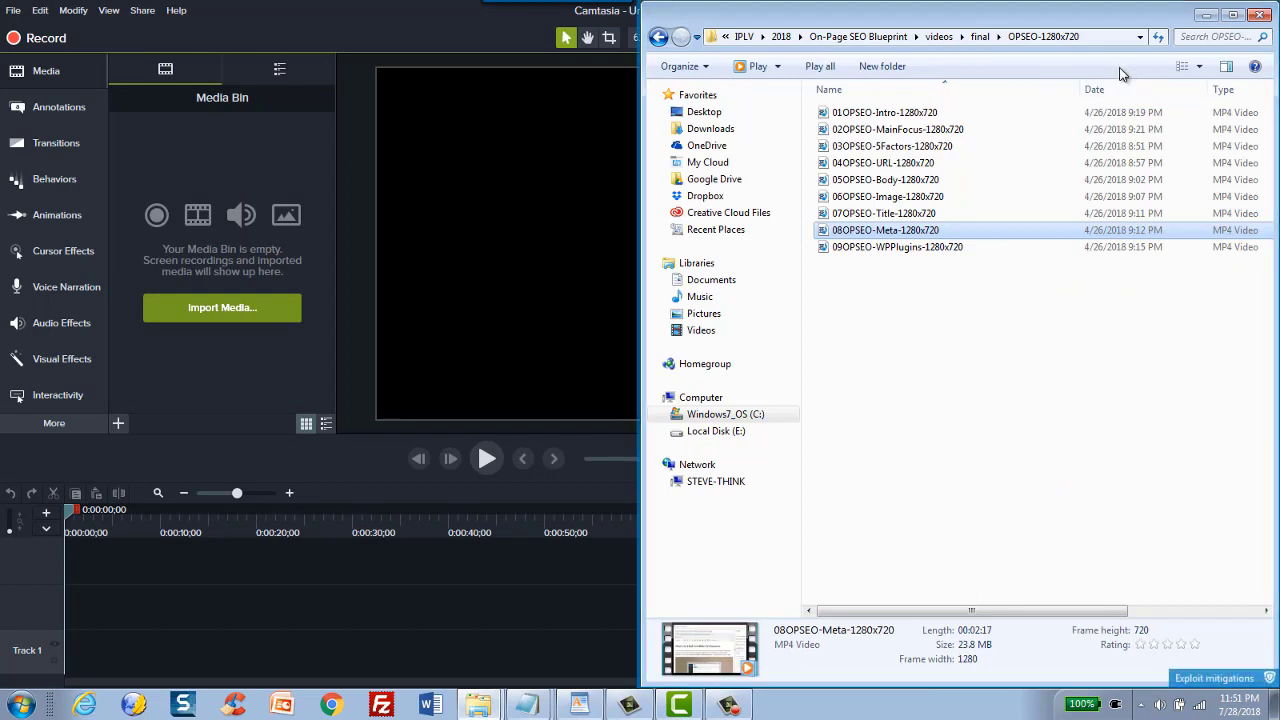
Import all nine OPSEO MP4 videos from the folder into Camtasia's Media Bin, then minimise the folder window
left_click_drag(905, 310, 840, 118)
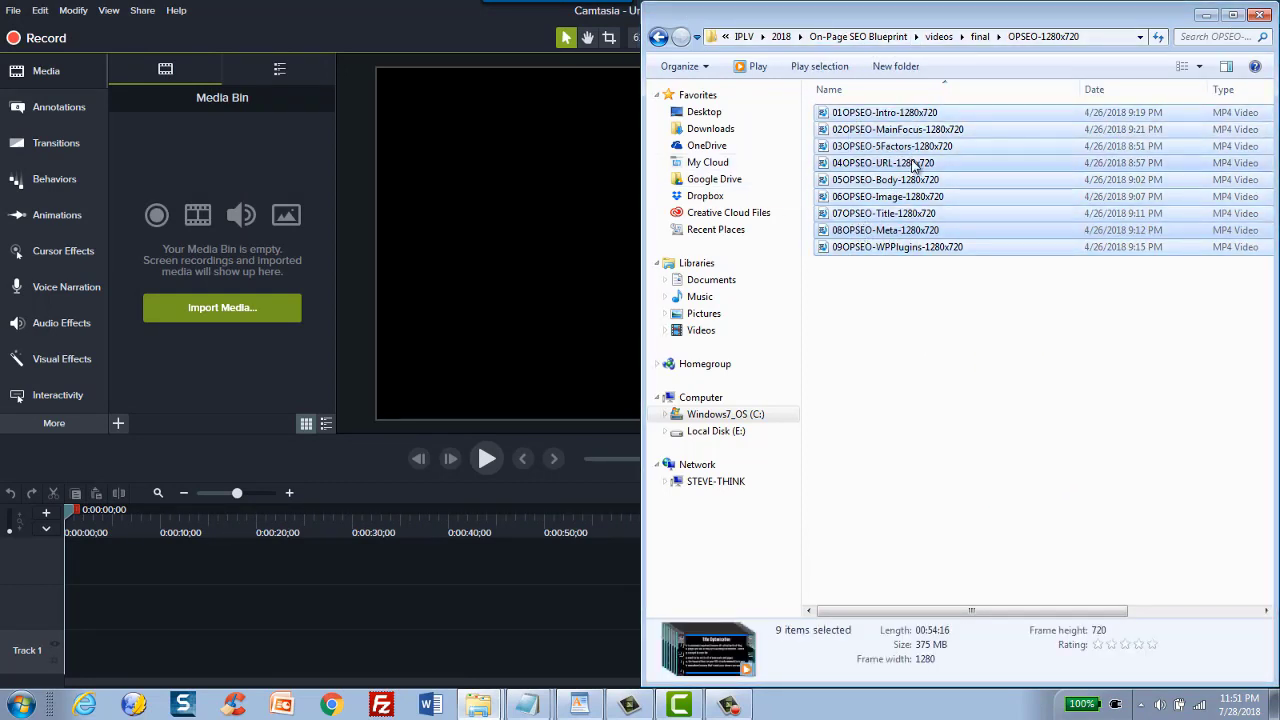
left_click_drag(888, 172, 267, 241)
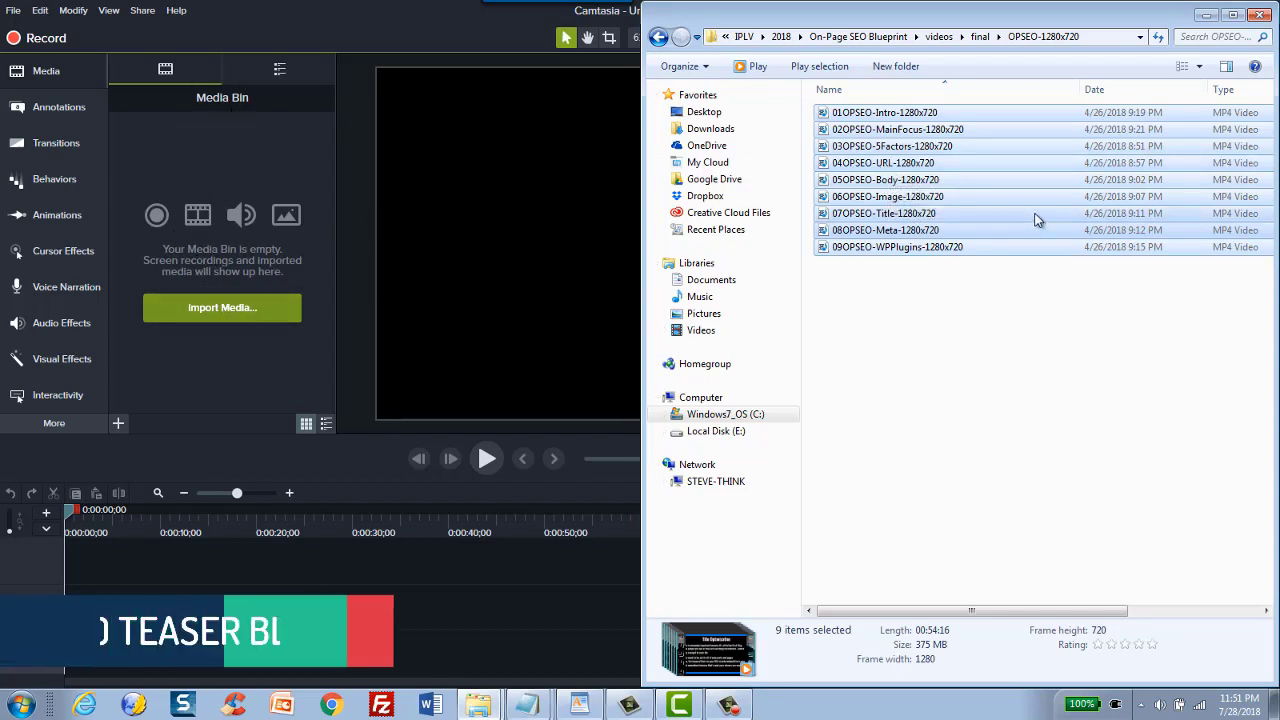
left_click_drag(890, 180, 242, 190)
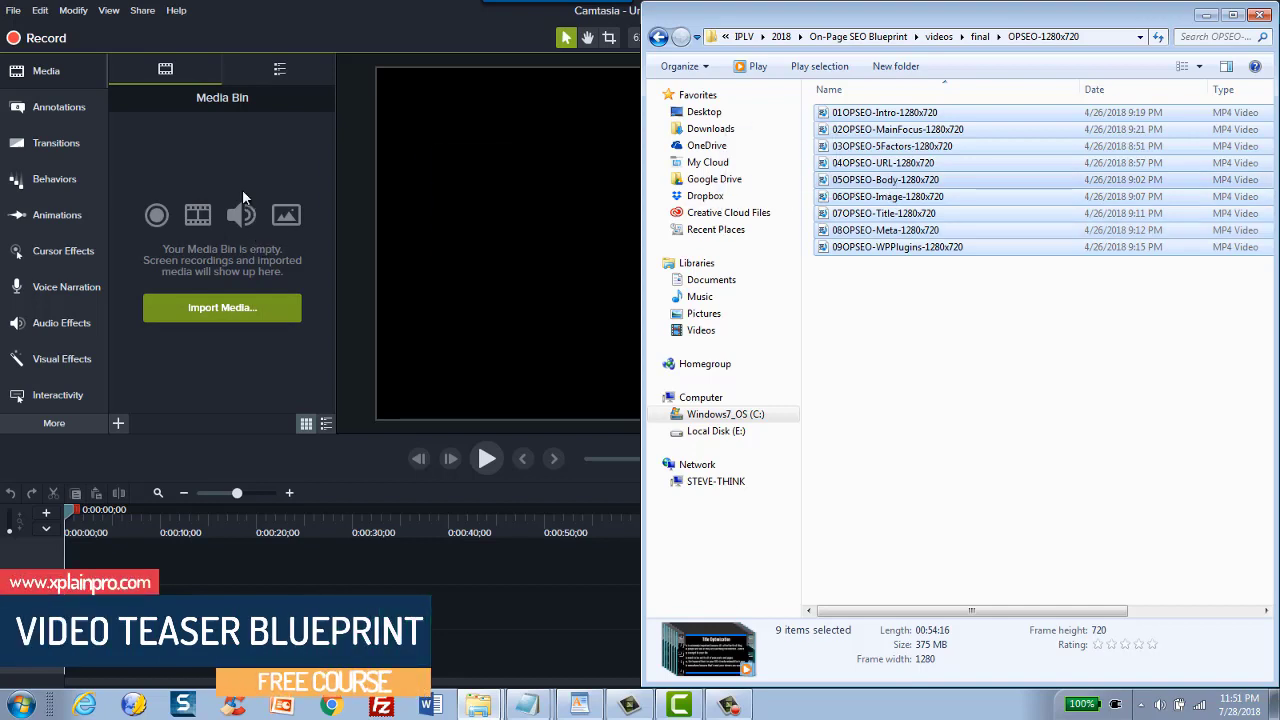
left_click(872, 22)
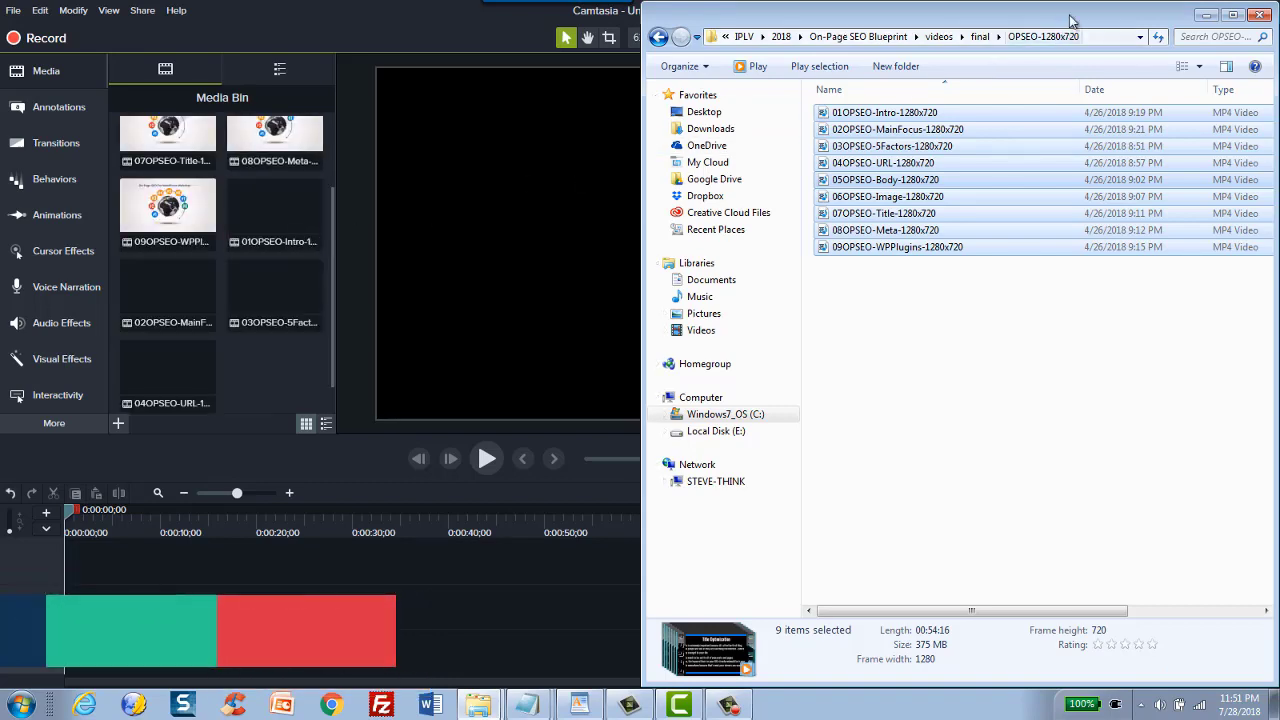
left_click_drag(1070, 14, 988, 52)
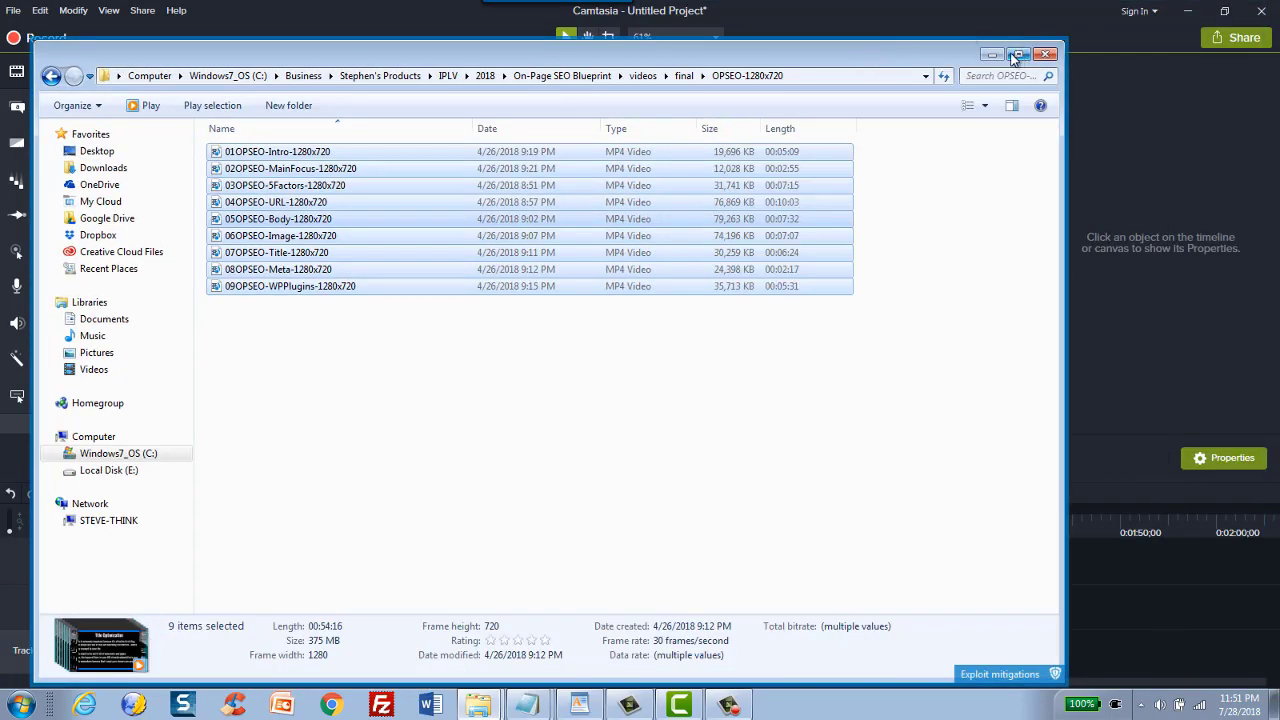
left_click(1000, 57)
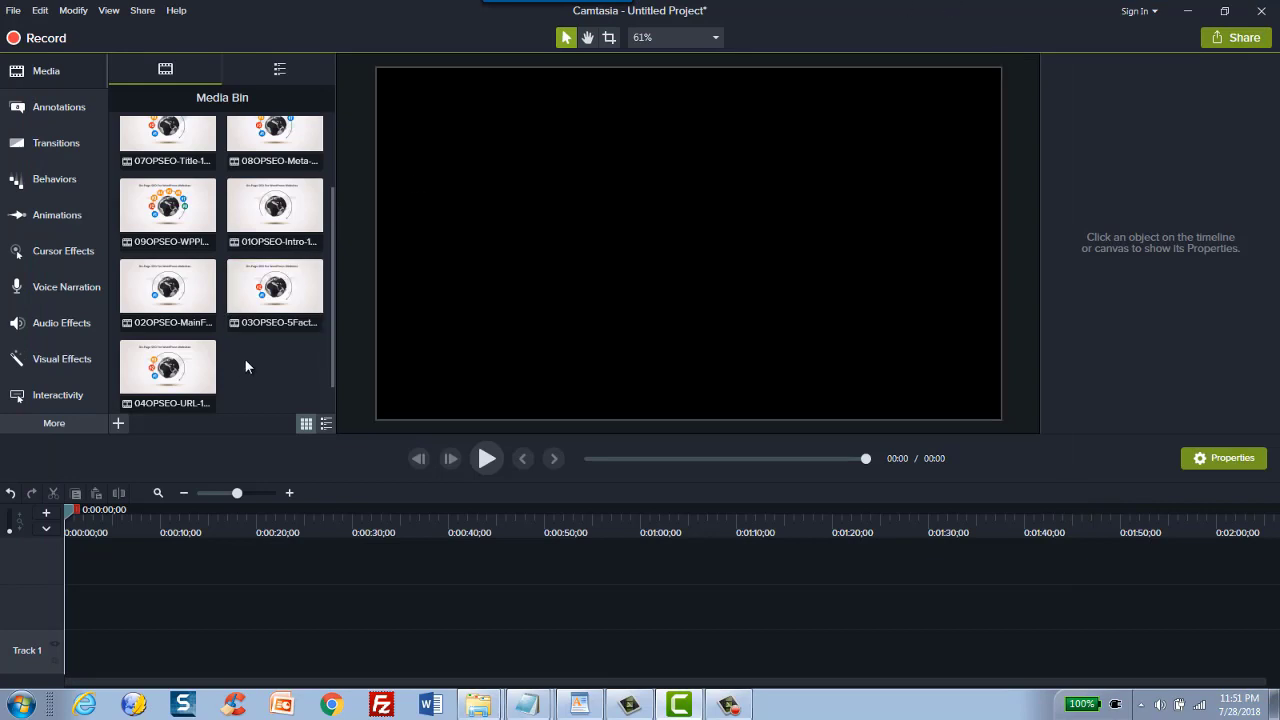
Look through the imported OPSEO clips in the Media Bin, checking their names, order and details
scroll(245, 367, "up", 2)
scroll(200, 250, "down", 2)
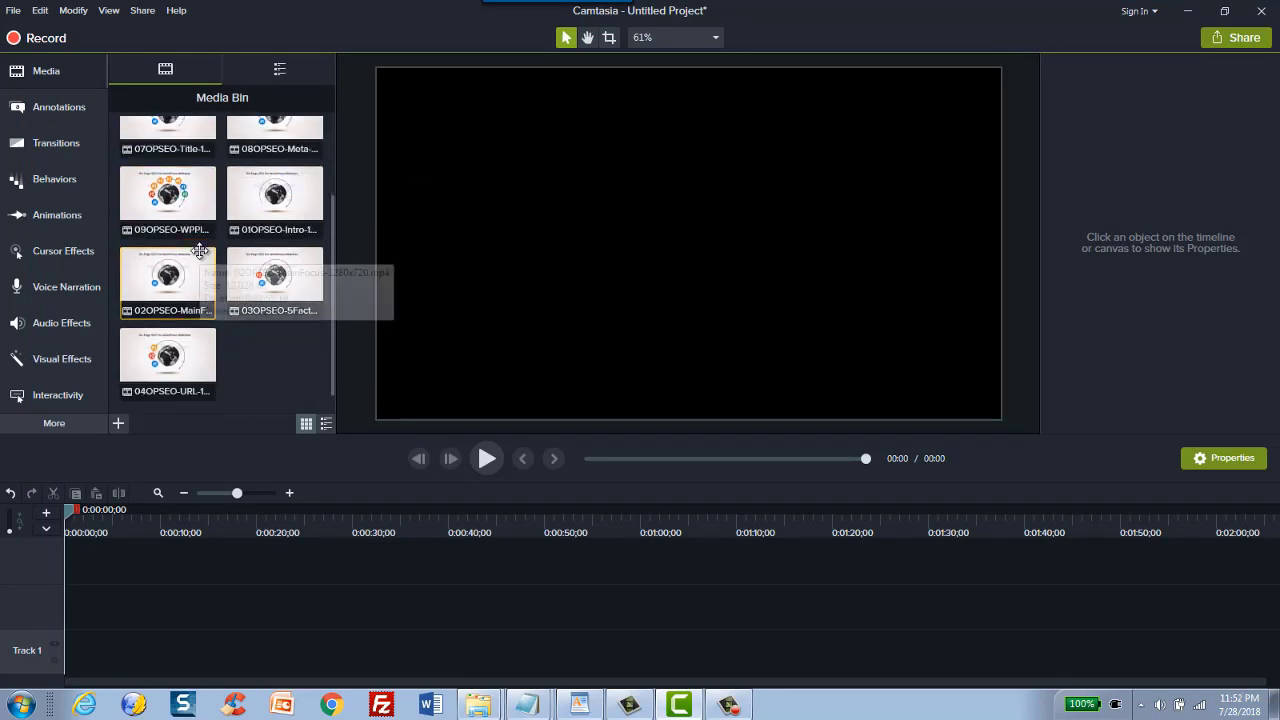
scroll(266, 210, "up", 3)
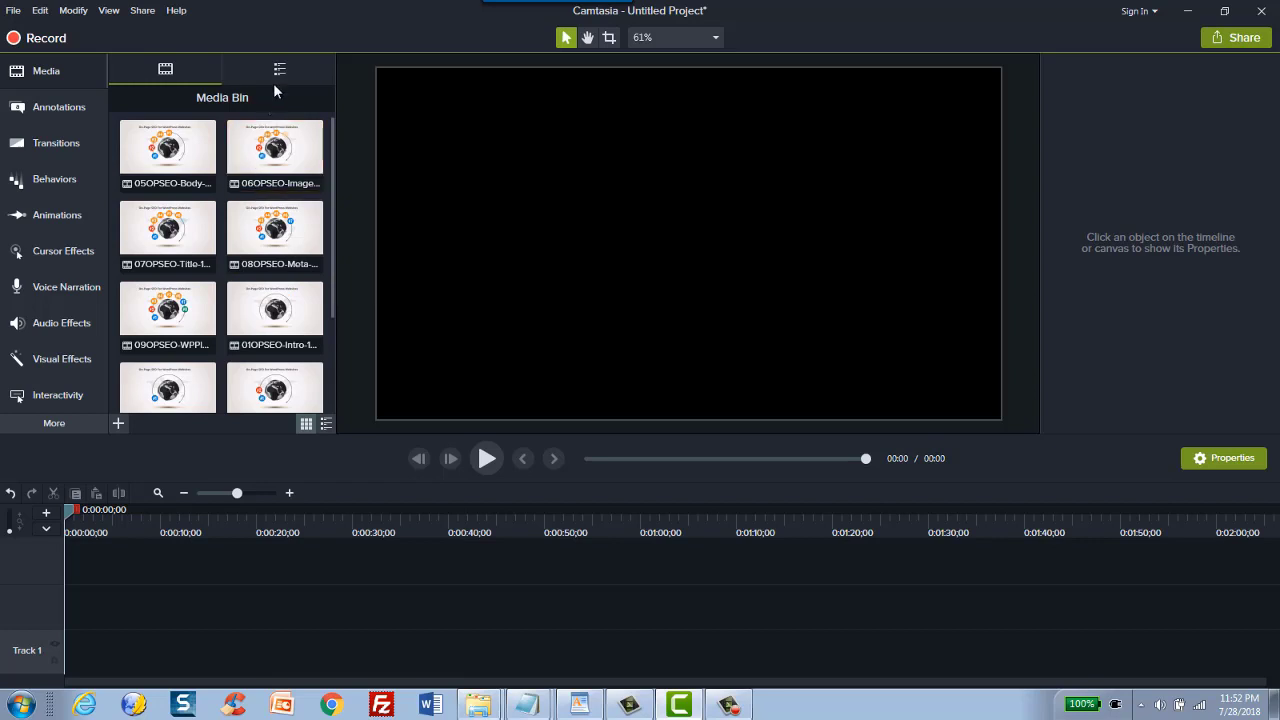
mouse_move(231, 244)
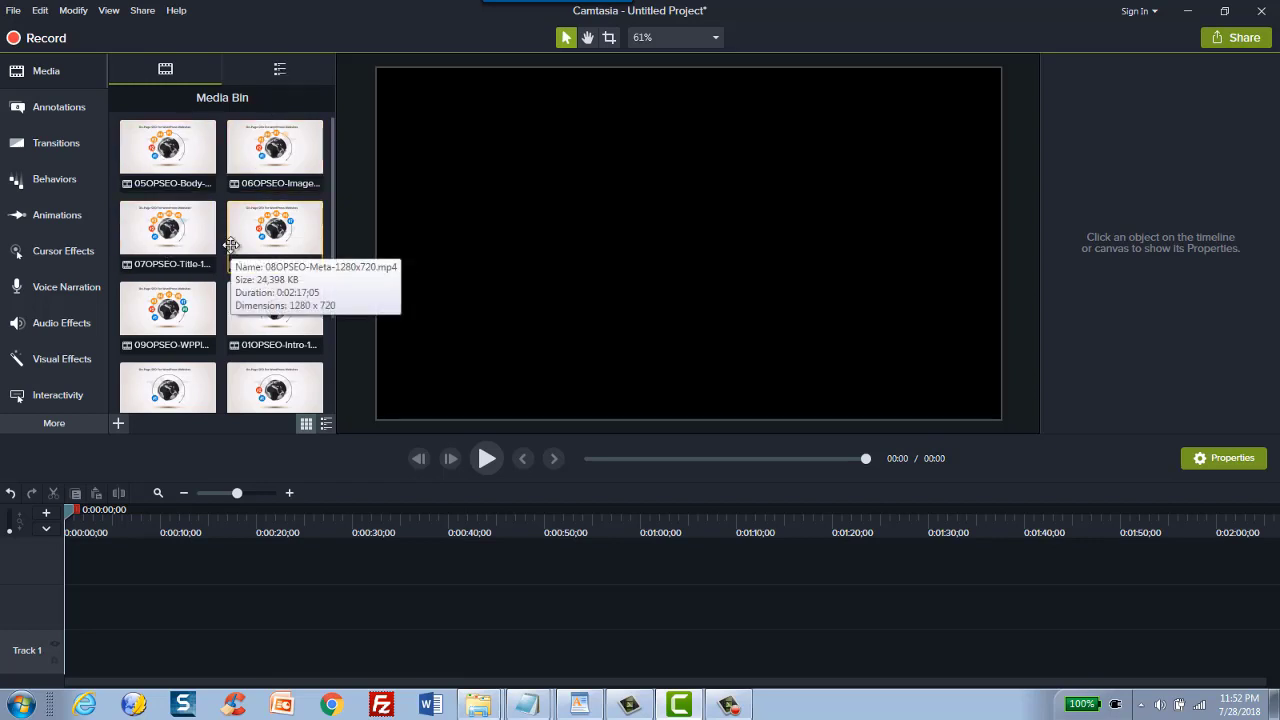
scroll(231, 244, "down", 3)
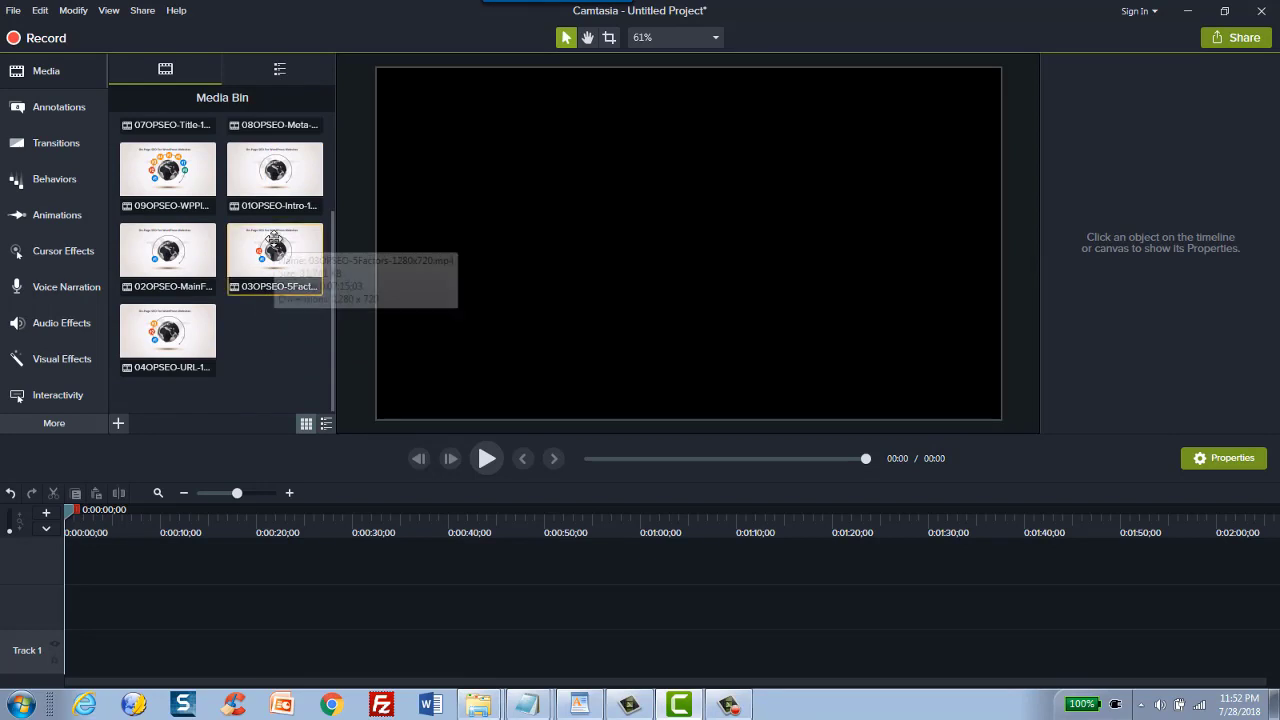
scroll(276, 349, "up", 3)
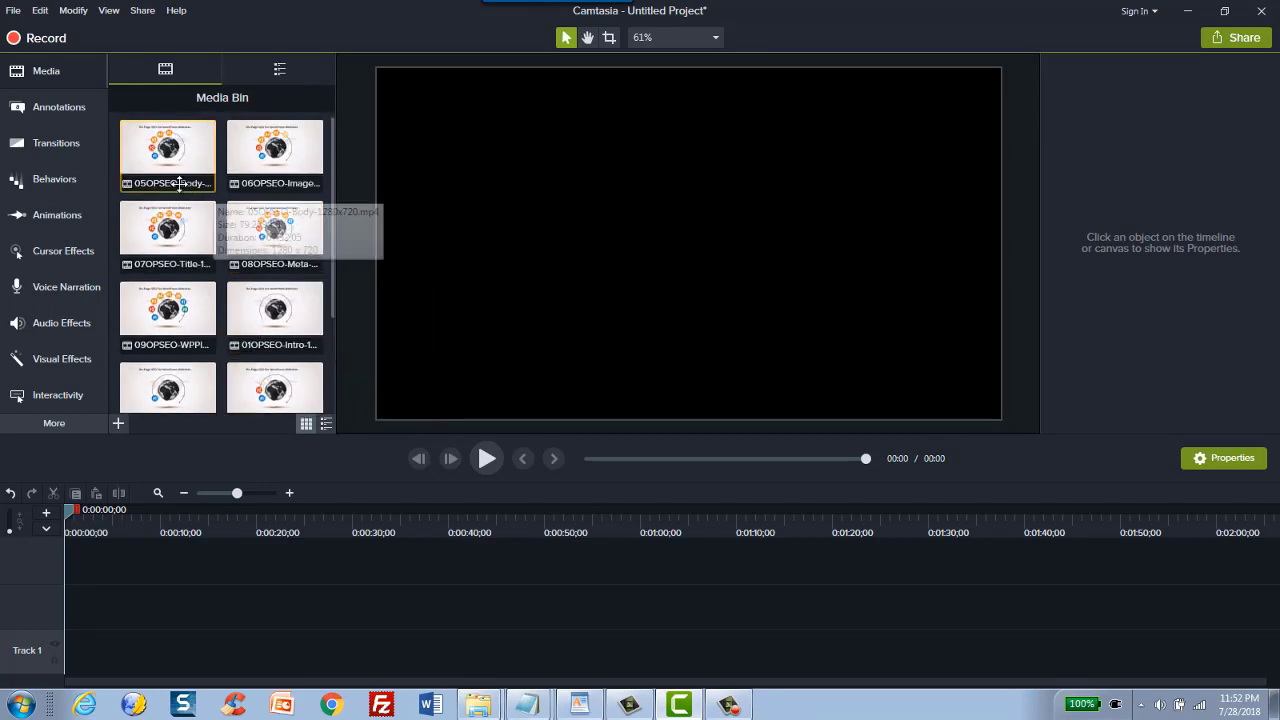
mouse_move(254, 163)
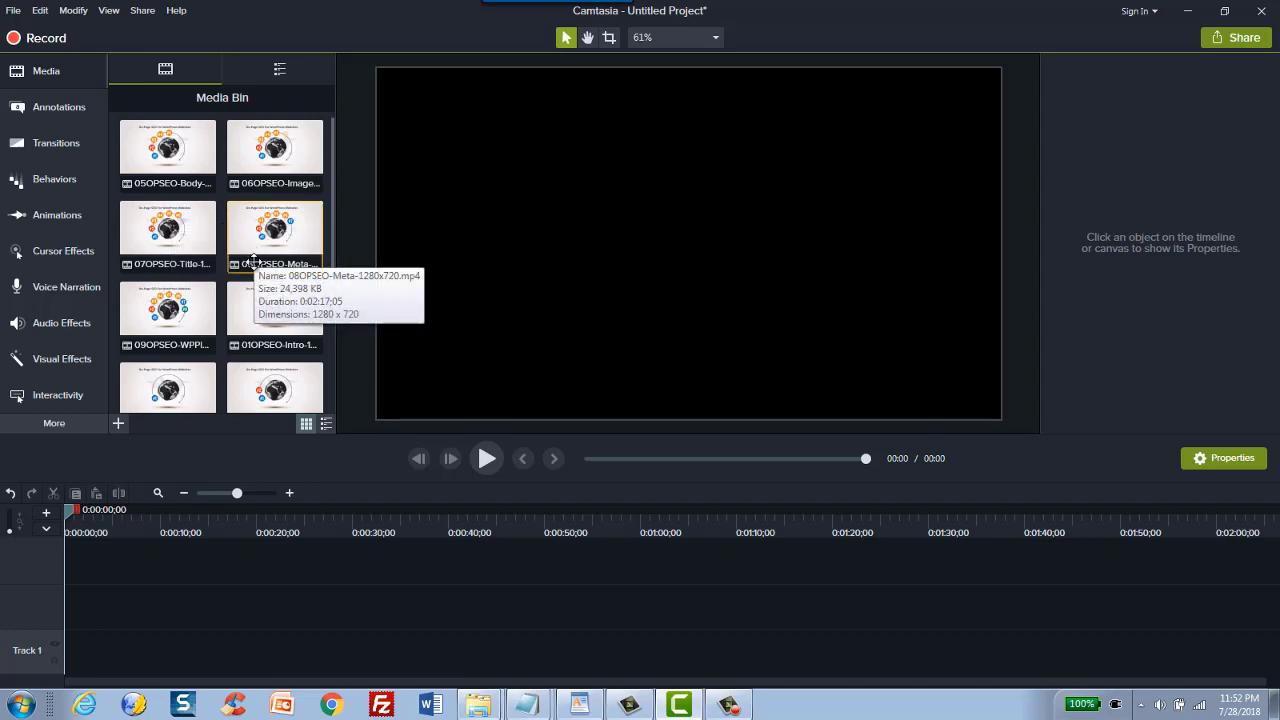
scroll(260, 300, "down", 3)
mouse_move(268, 328)
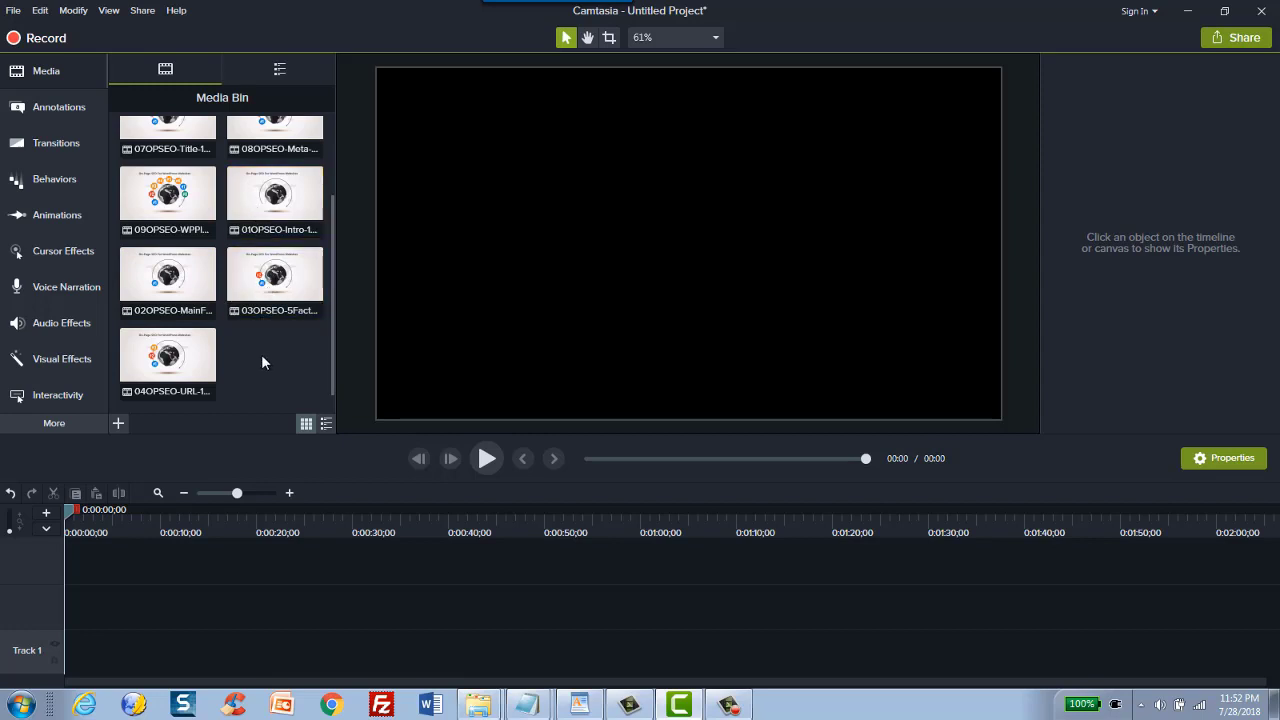
scroll(262, 360, "up", 3)
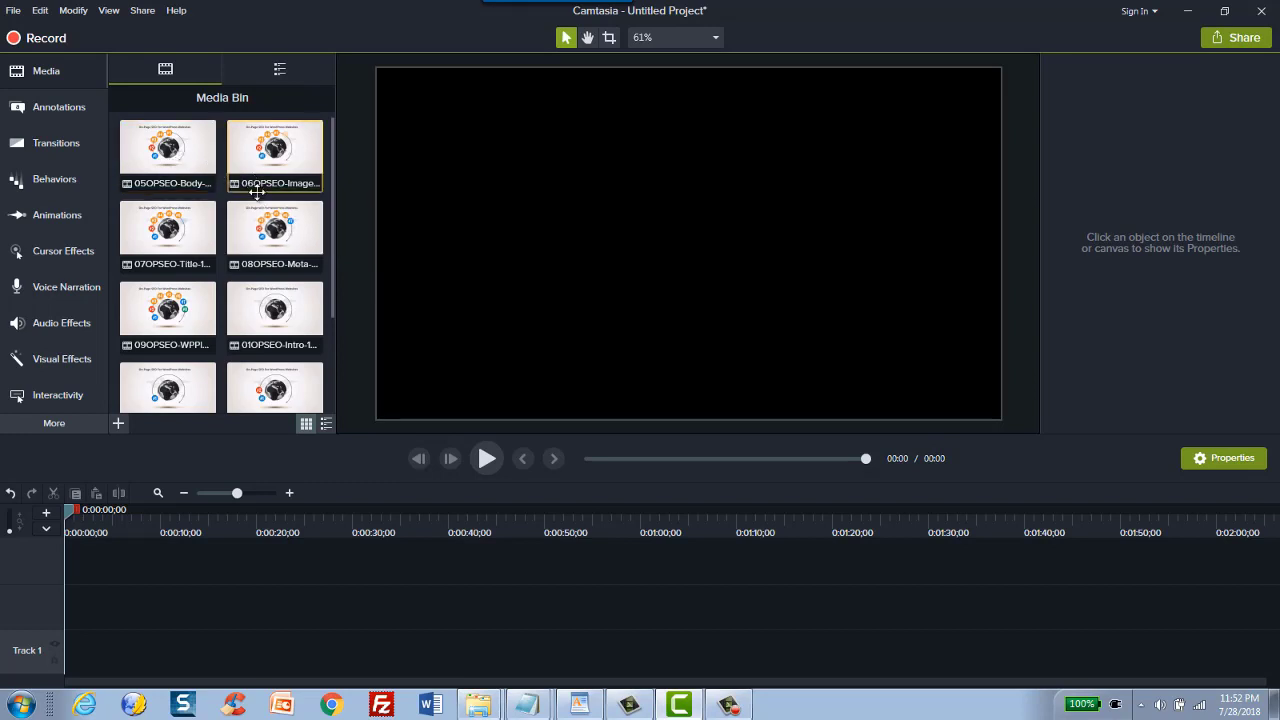
scroll(271, 223, "down", 2)
scroll(271, 225, "down", 1)
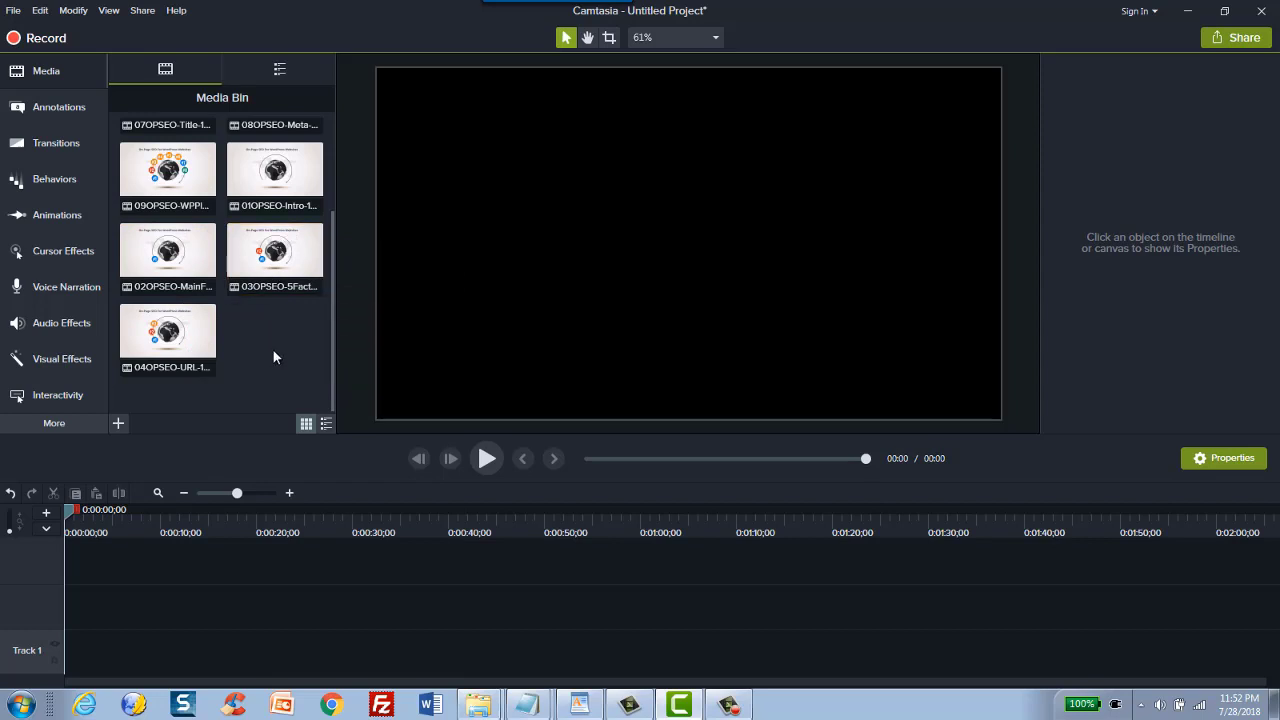
scroll(270, 352, "up", 3)
scroll(250, 300, "down", 3)
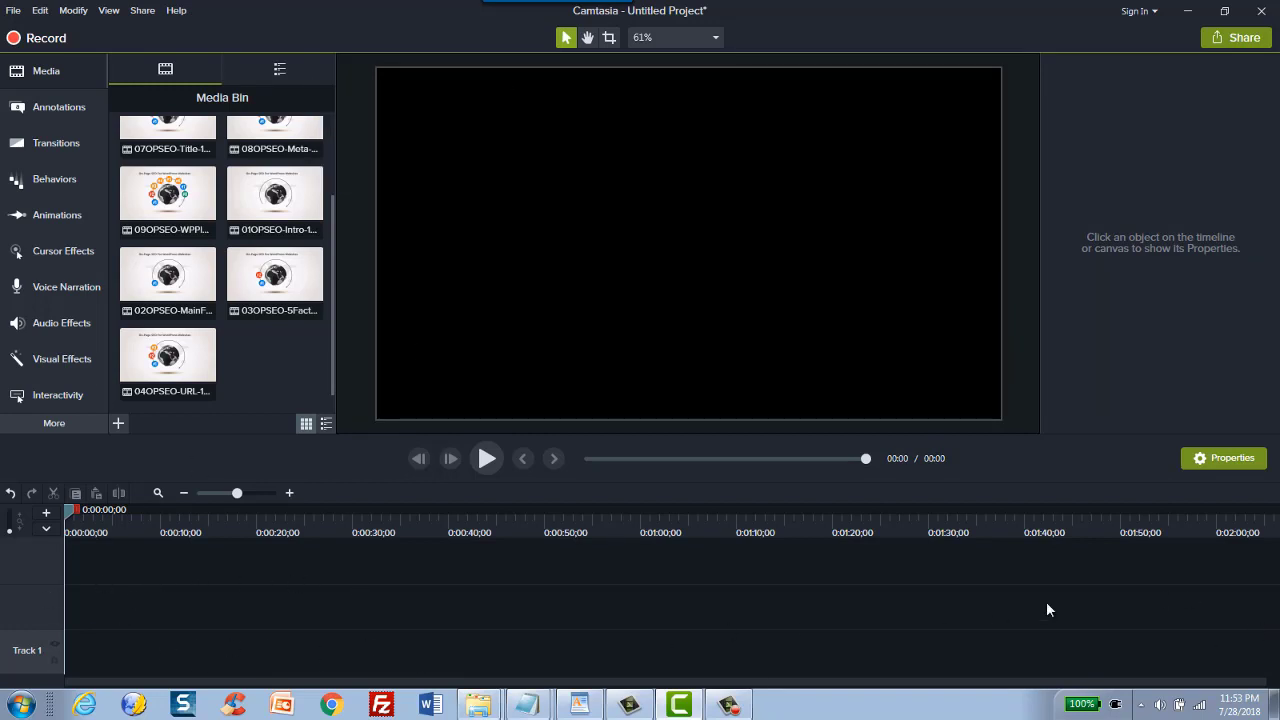
Place the 01OPSEO-Intro-1280x720 clip at the start of Track 1 and move the playhead to about 0:00:45
left_click(278, 196)
left_click_drag(278, 196, 70, 655)
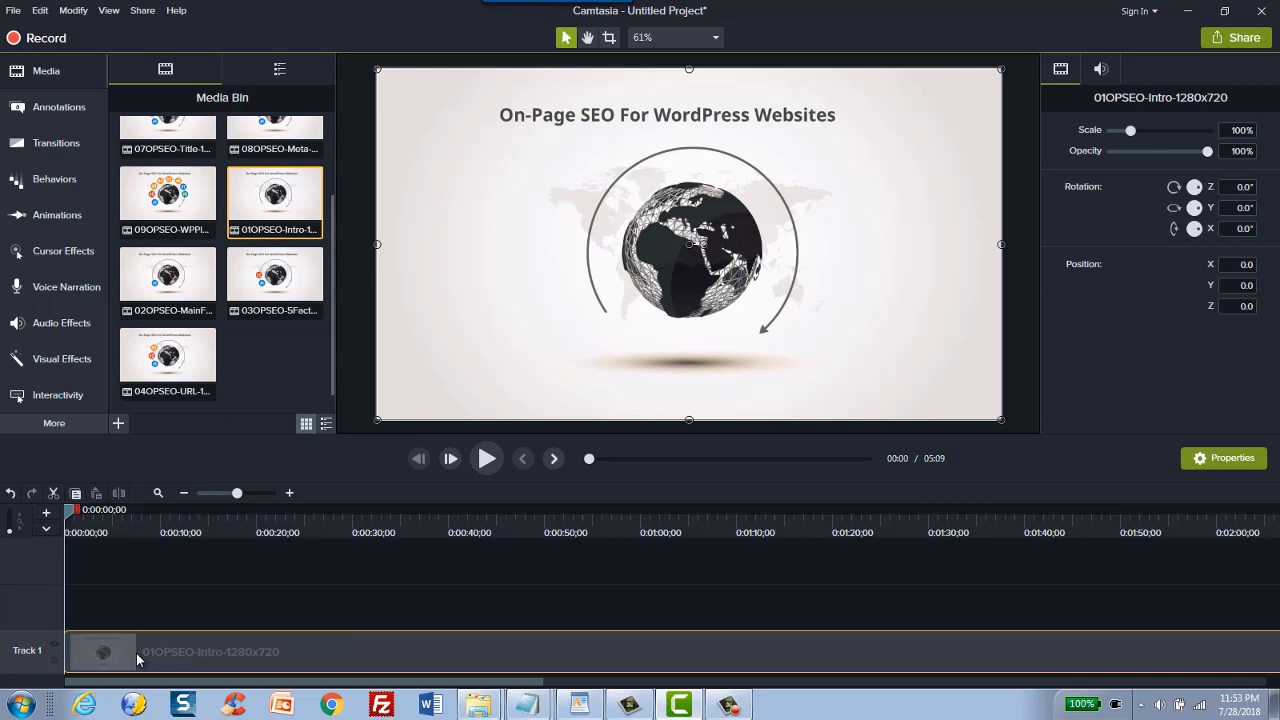
left_click_drag(72, 514, 498, 516)
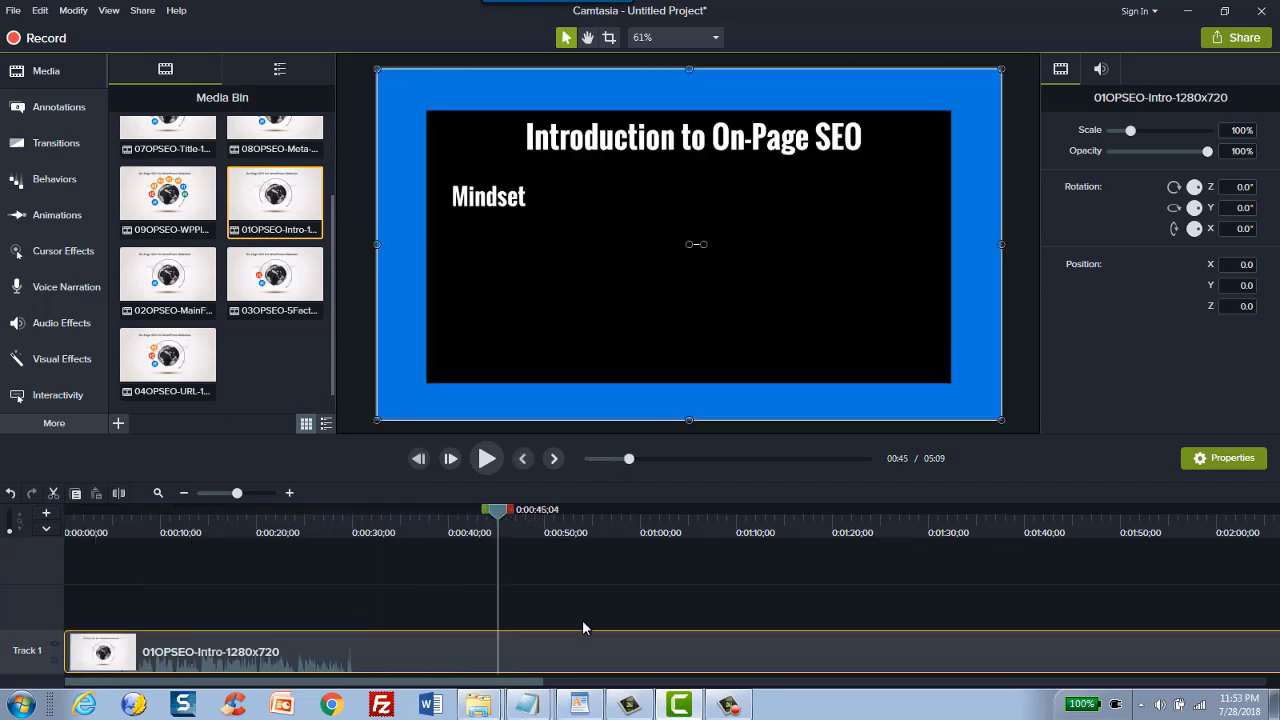
Switch to the WordPad teaser outline and review its audience, benefit and problem points, highlighting the audience and benefit lines
left_click(582, 704)
scroll(540, 470, "up", 5)
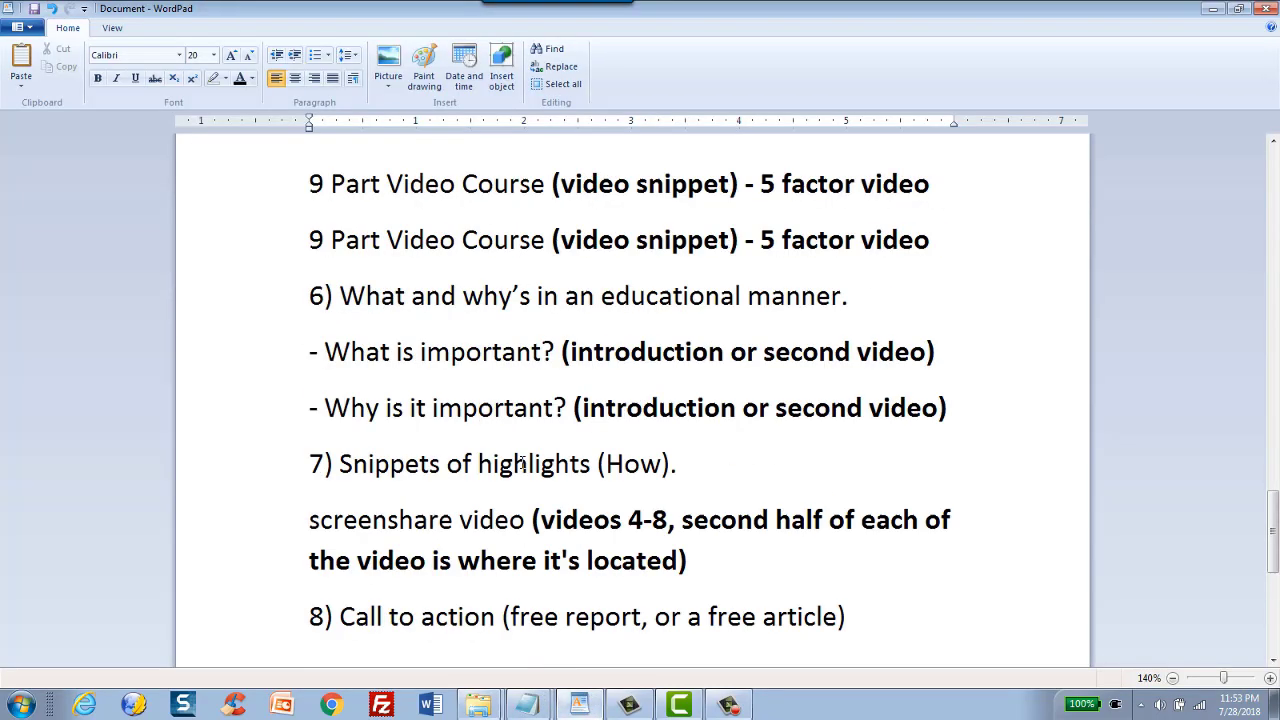
scroll(522, 463, "up", 5)
scroll(522, 462, "down", 3)
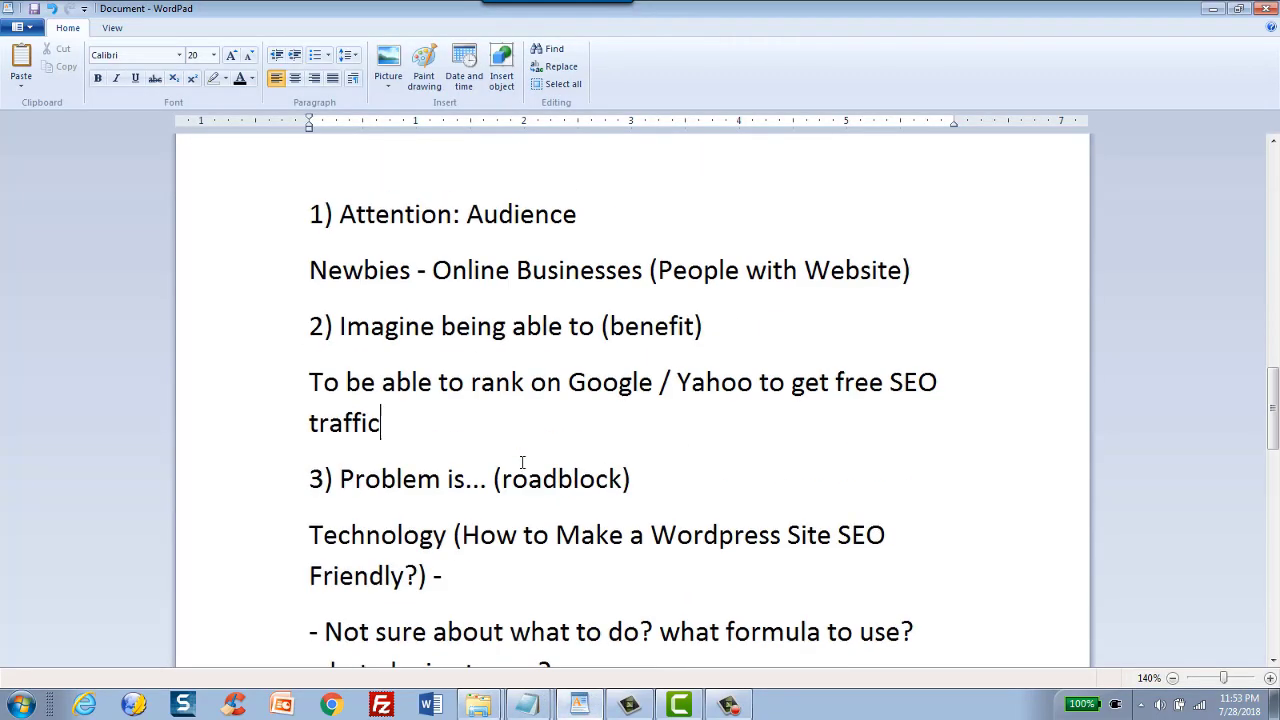
scroll(522, 463, "up", 3)
left_click(434, 270)
left_click(276, 284)
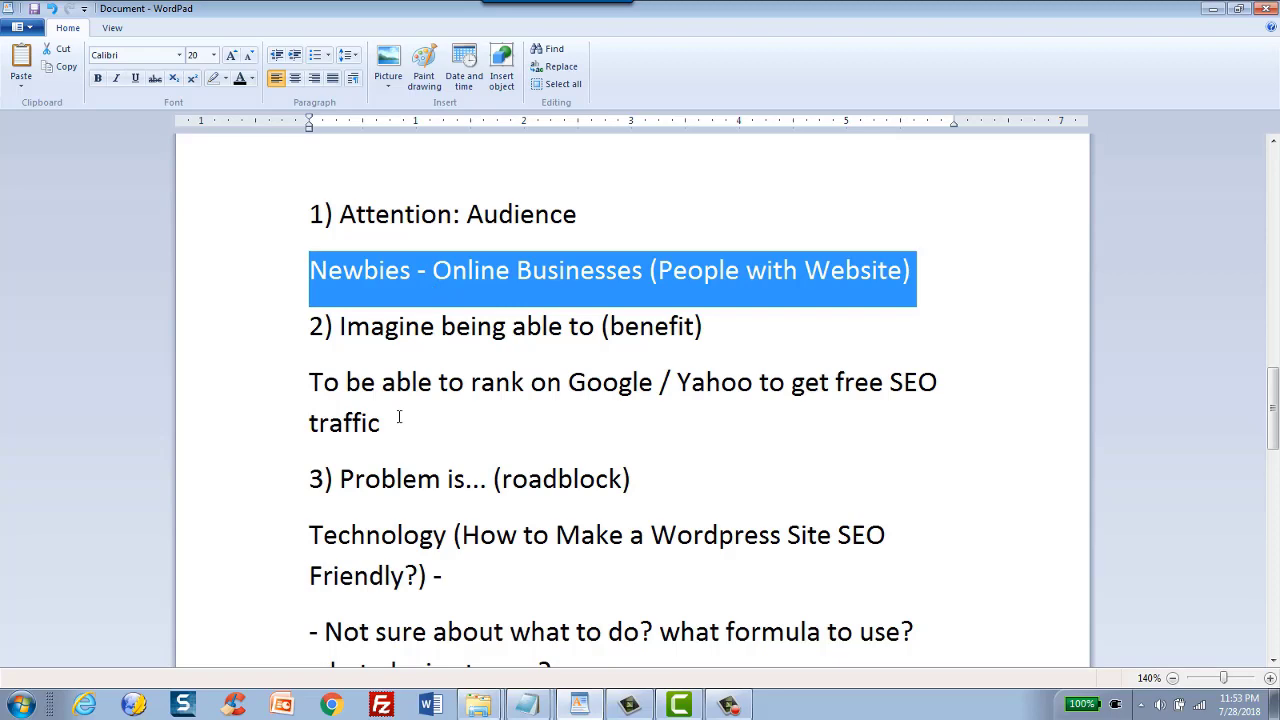
left_click_drag(397, 411, 312, 388)
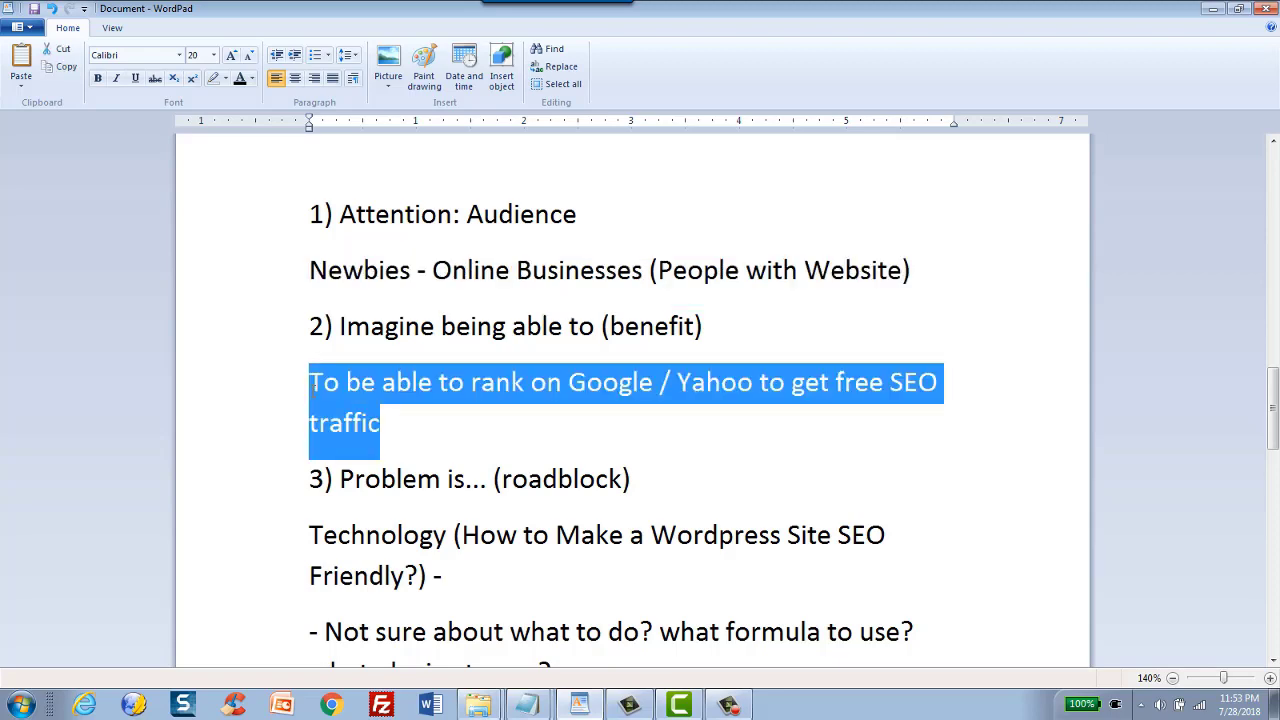
scroll(441, 405, "down", 3)
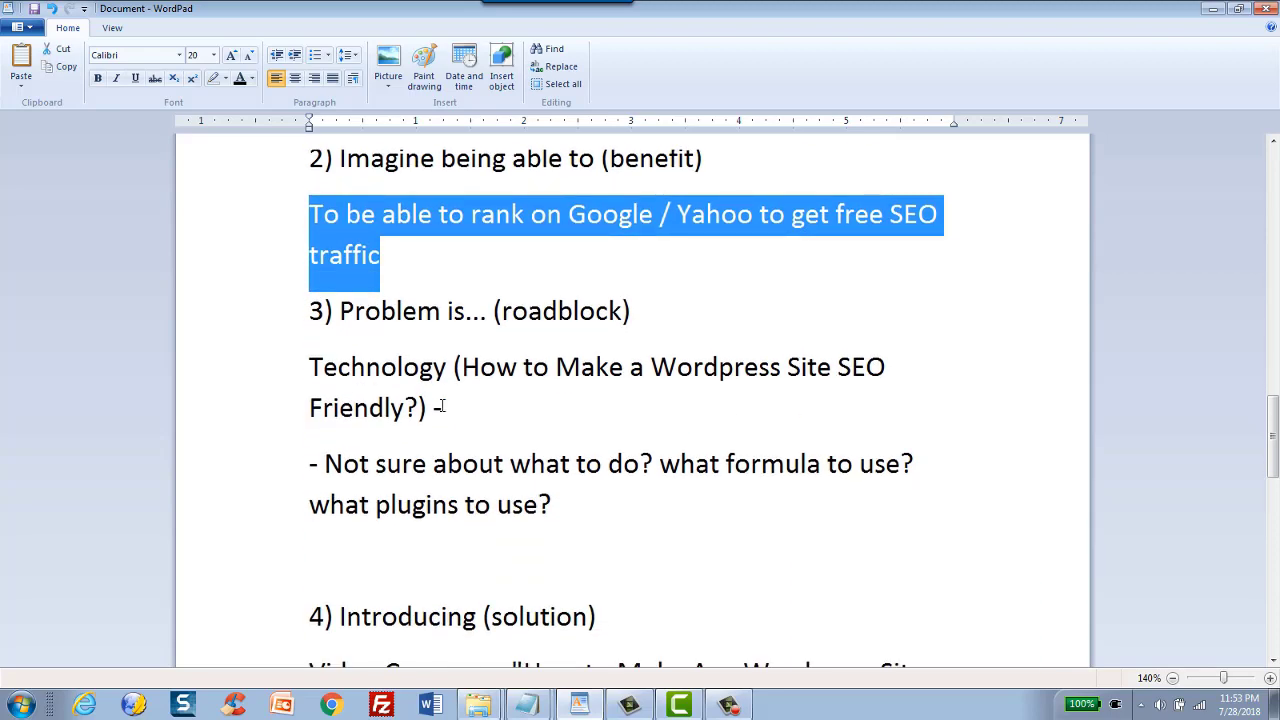
scroll(441, 405, "up", 3)
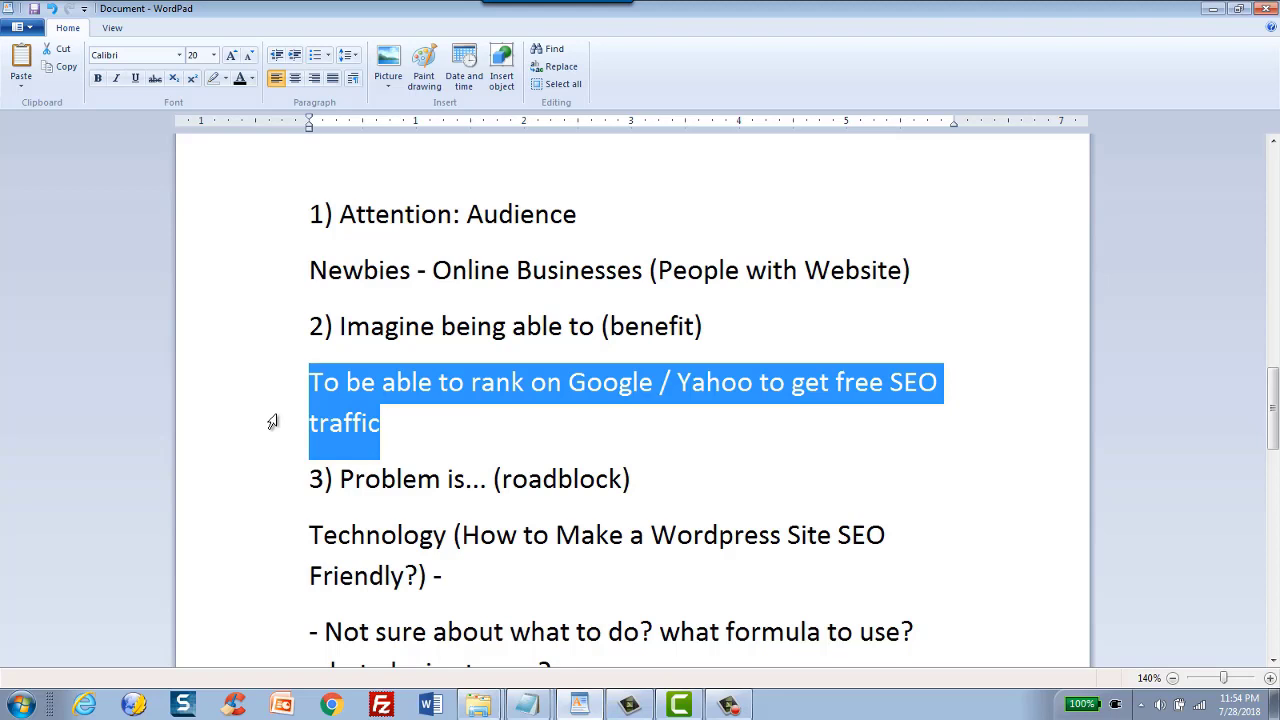
scroll(272, 421, "down", 3)
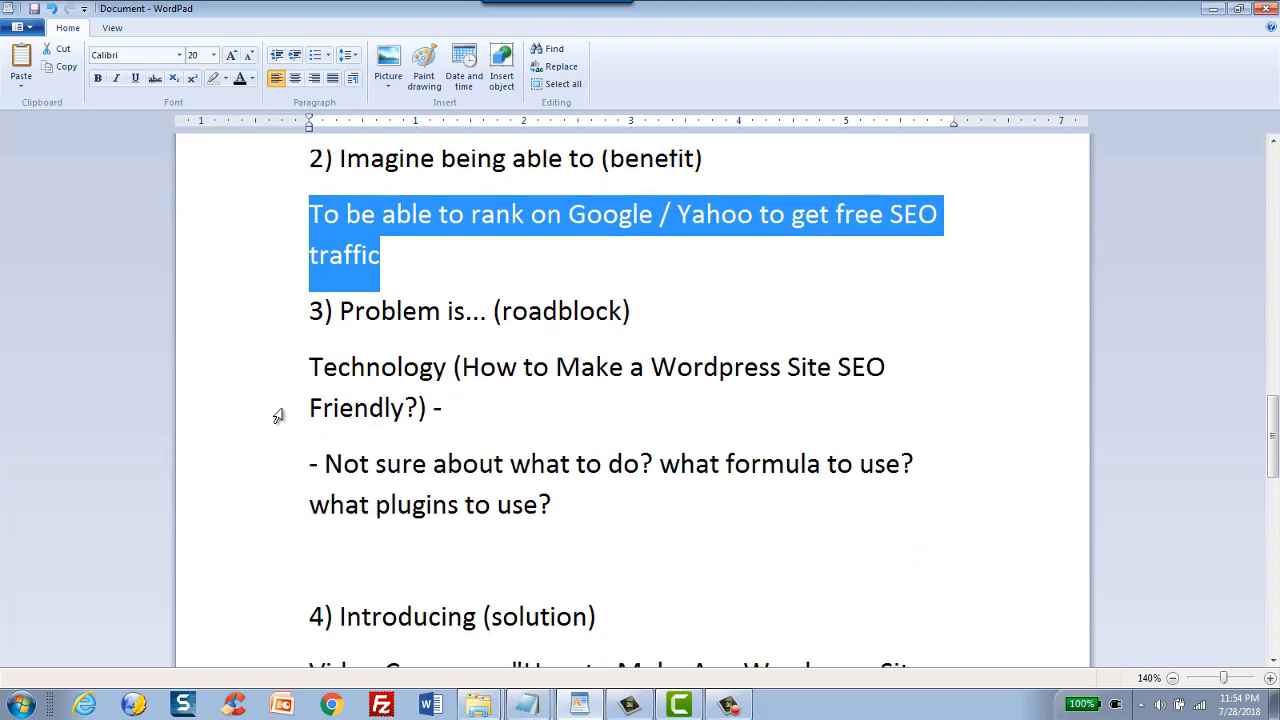
scroll(279, 416, "up", 3)
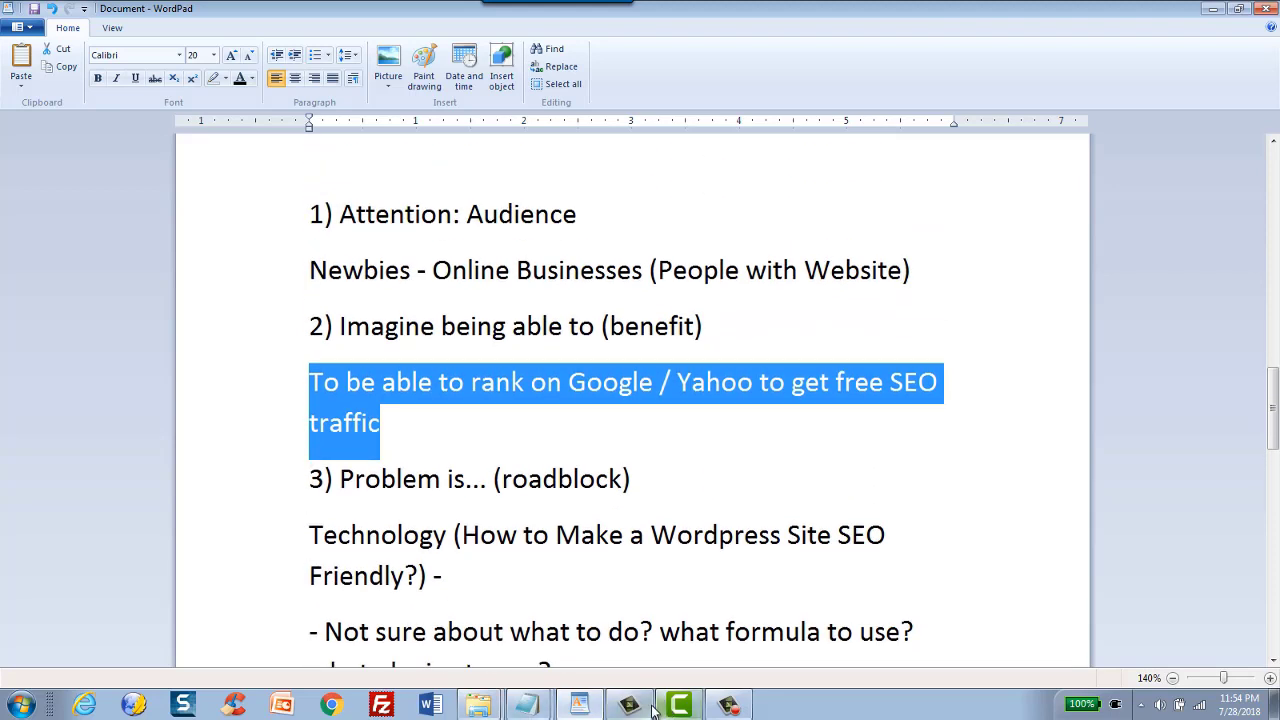
mouse_move(651, 710)
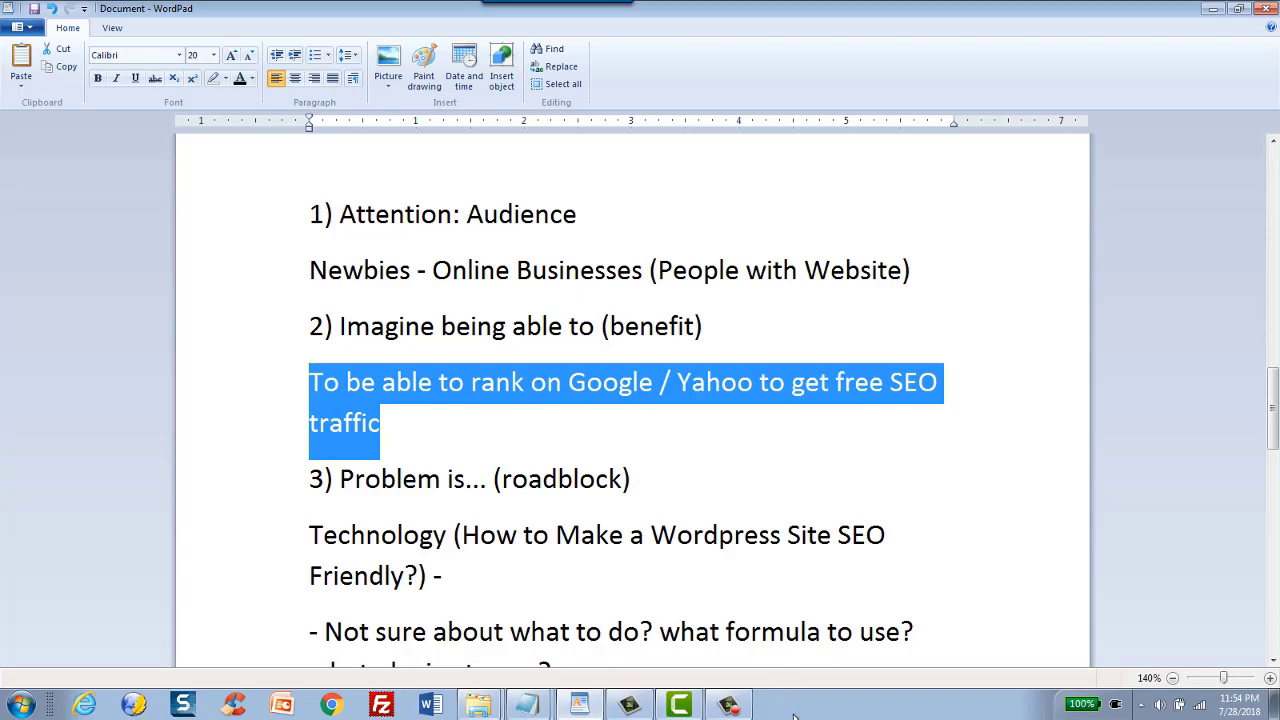
Switch back to Camtasia and scrub through the intro clip on a zoomed-out timeline, leaving the playhead at 0:00:29;16
left_click(680, 708)
left_click_drag(70, 516, 593, 528)
left_click(289, 492)
left_click(184, 493)
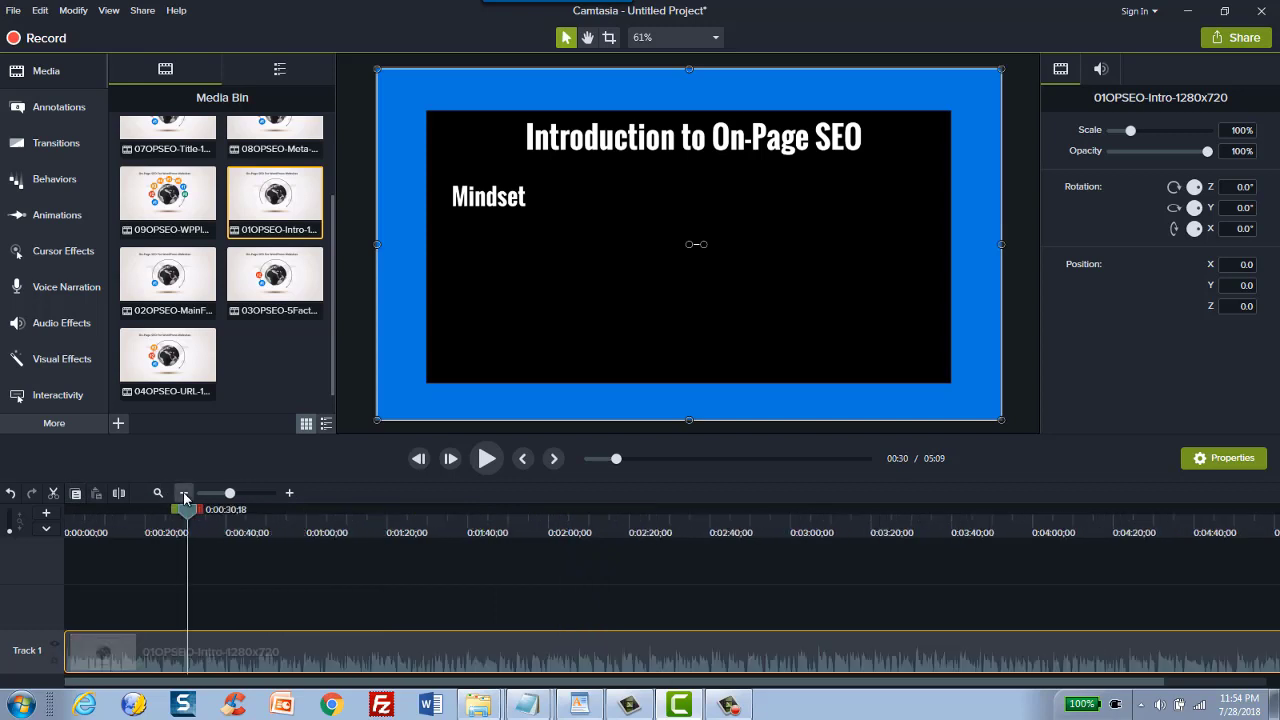
left_click_drag(305, 530, 439, 510)
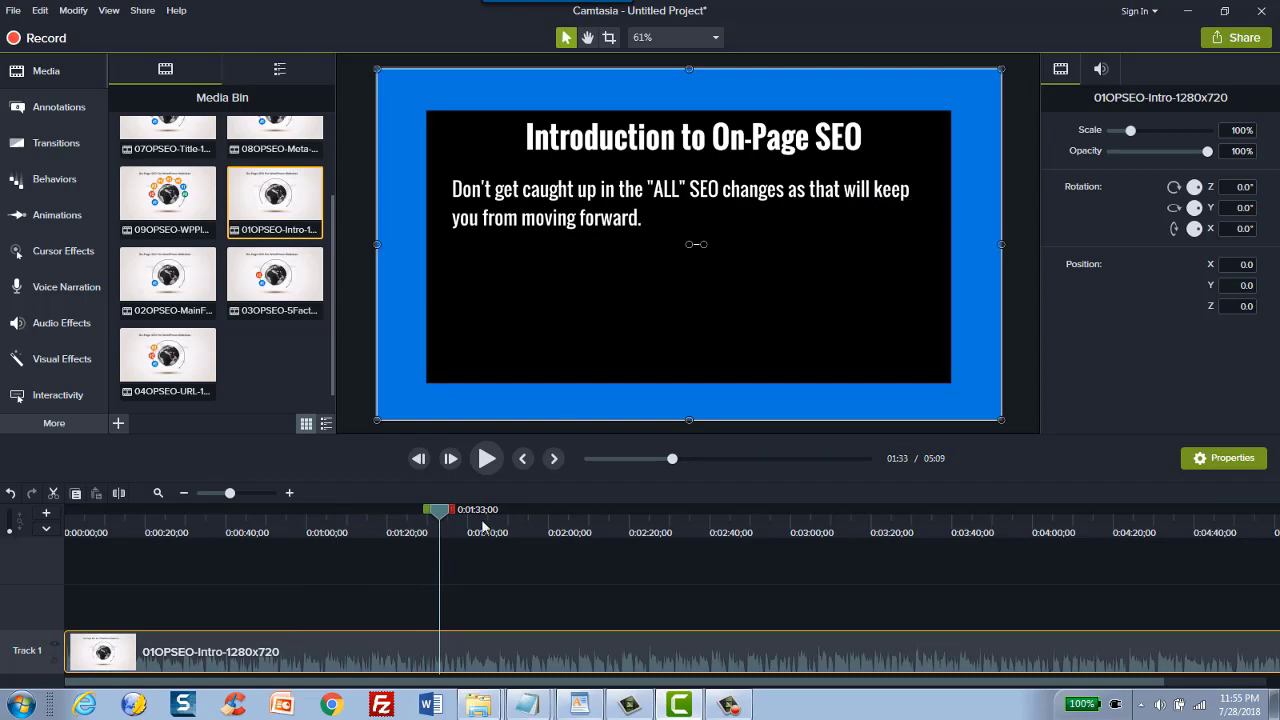
left_click_drag(441, 512, 207, 507)
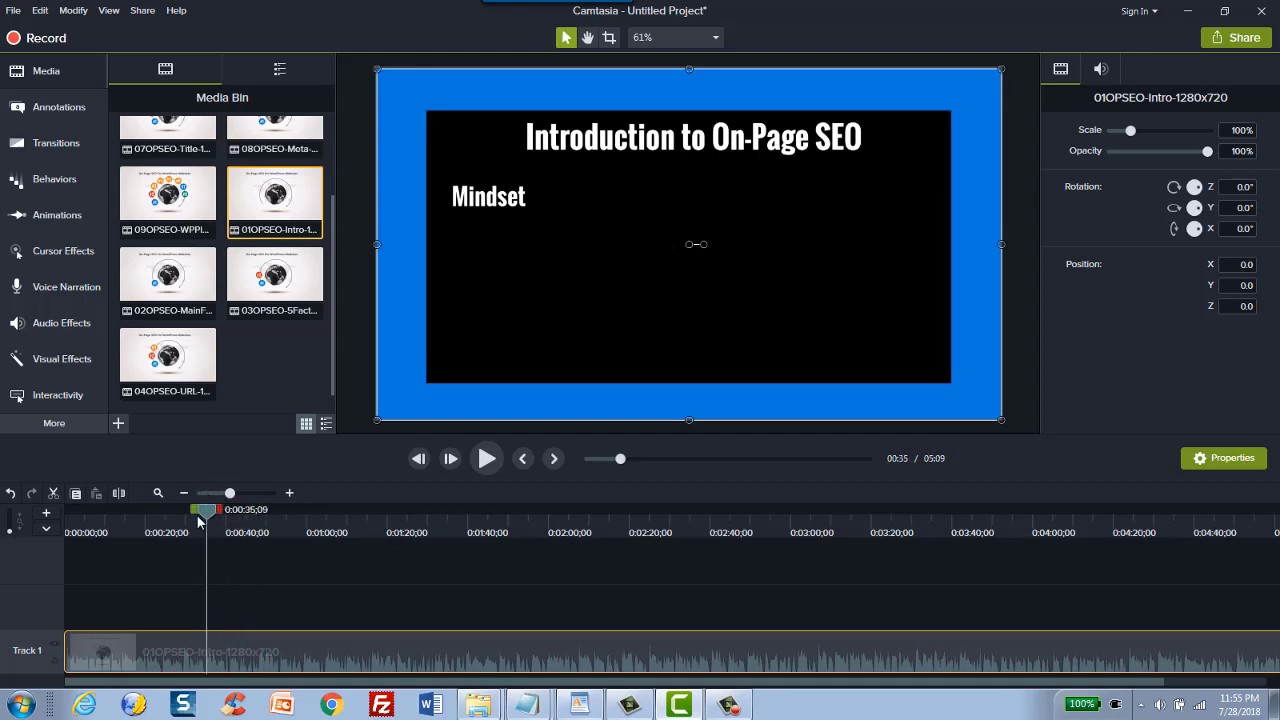
left_click_drag(211, 510, 180, 517)
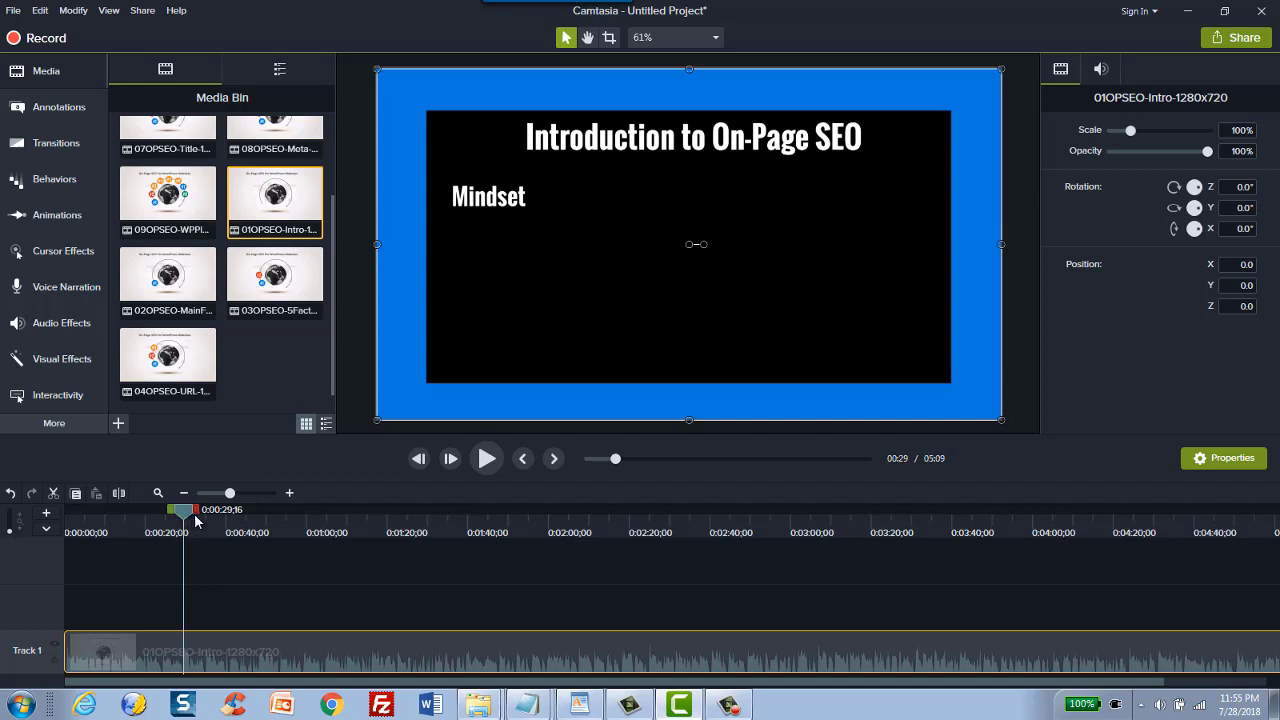
left_click_drag(198, 515, 445, 511)
right_click(321, 562)
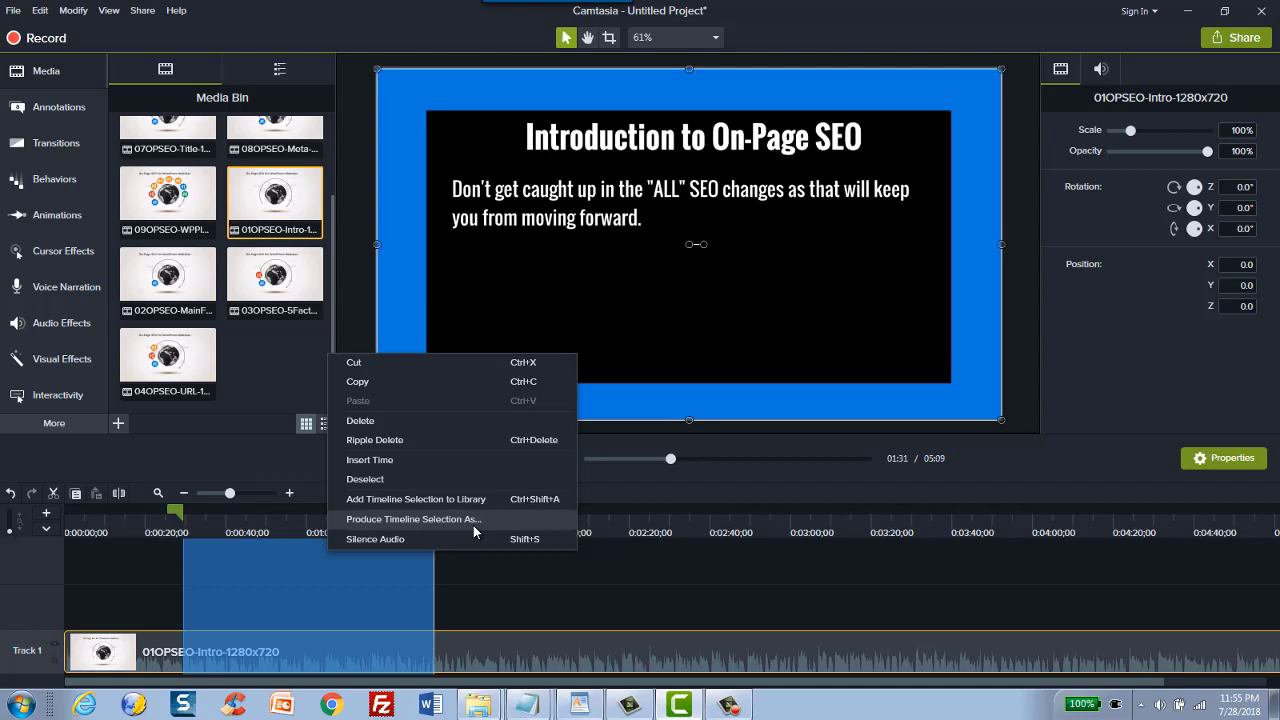
left_click(463, 459)
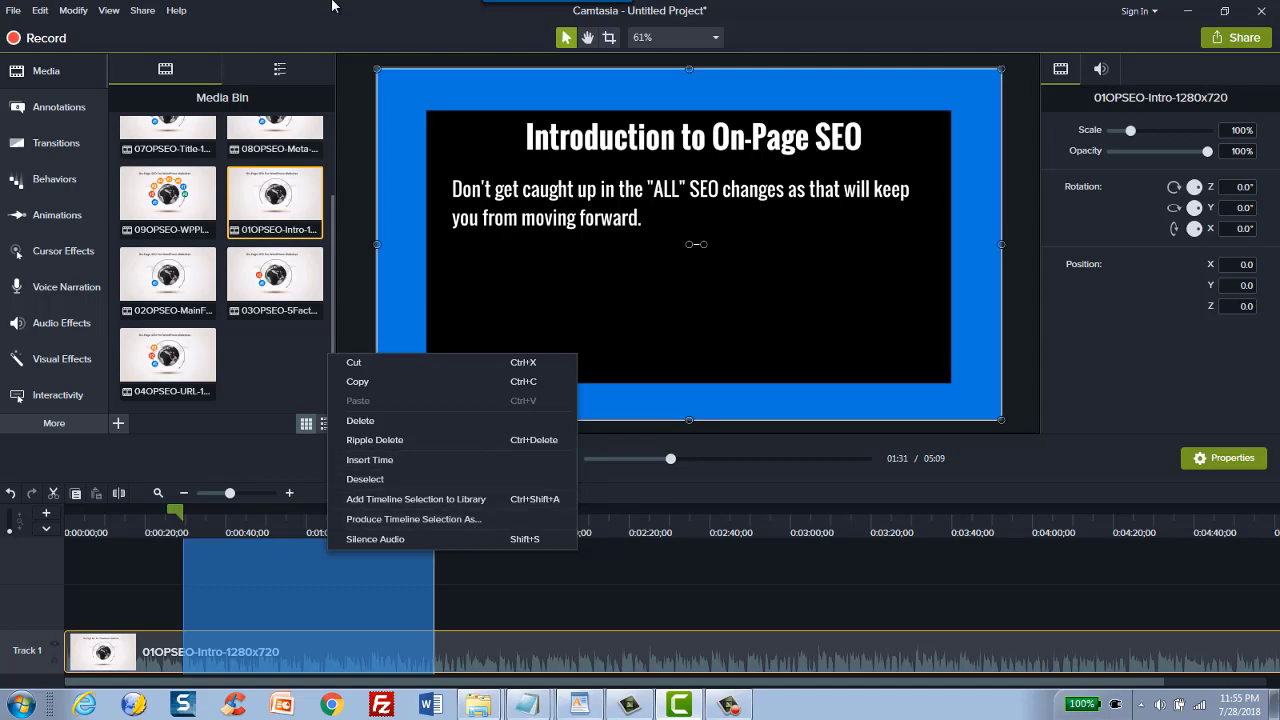
left_click(181, 517)
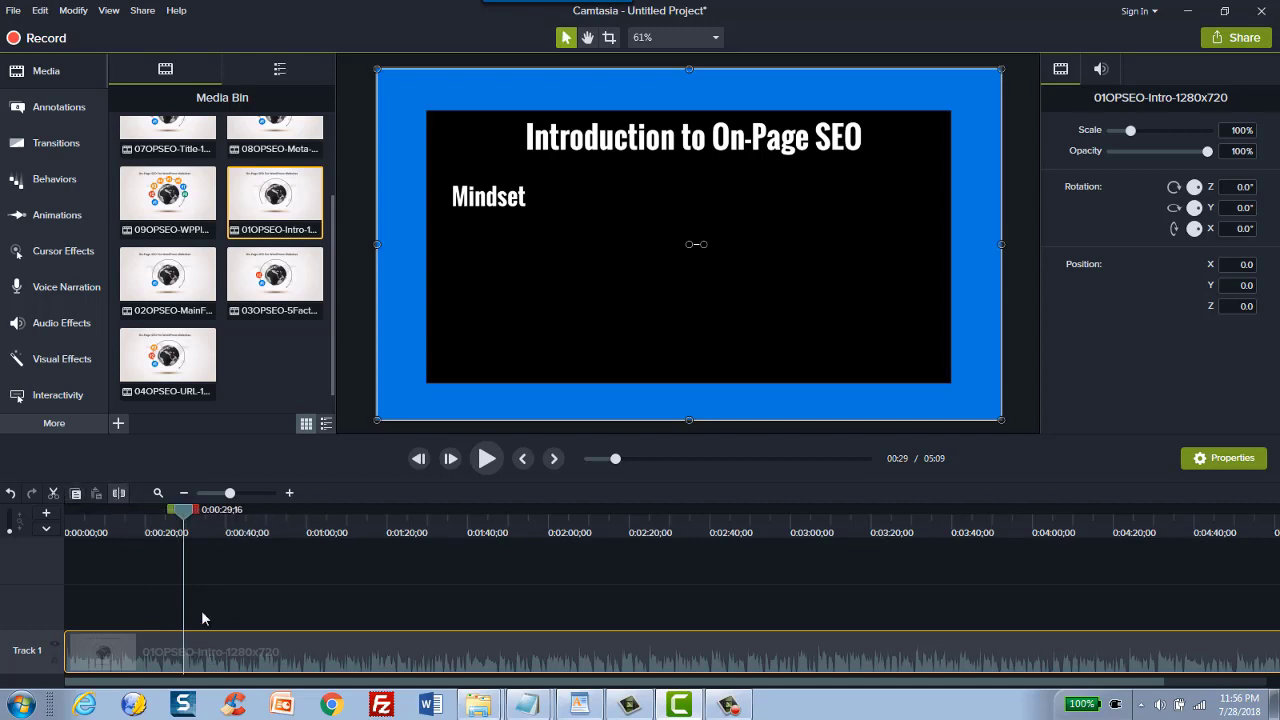
Split the intro clip at 0:00:29;16 and delete the part before the cut
key("s")
left_click(158, 645)
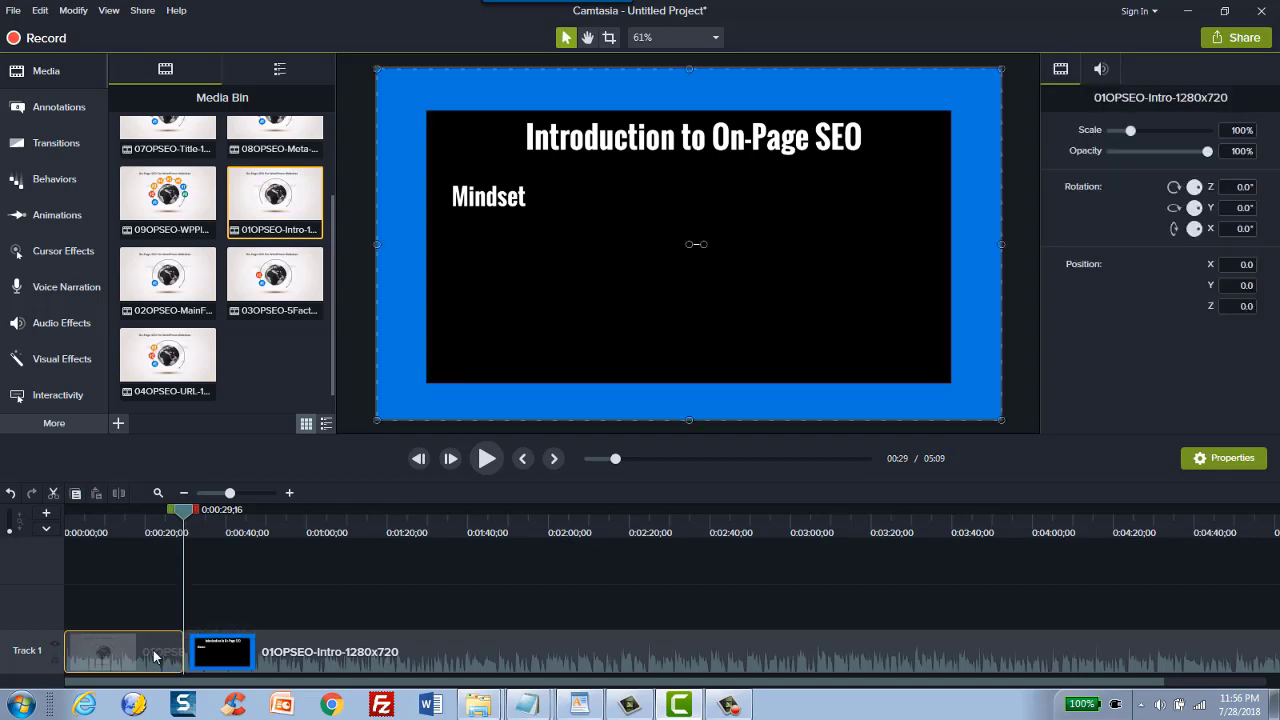
key("Delete")
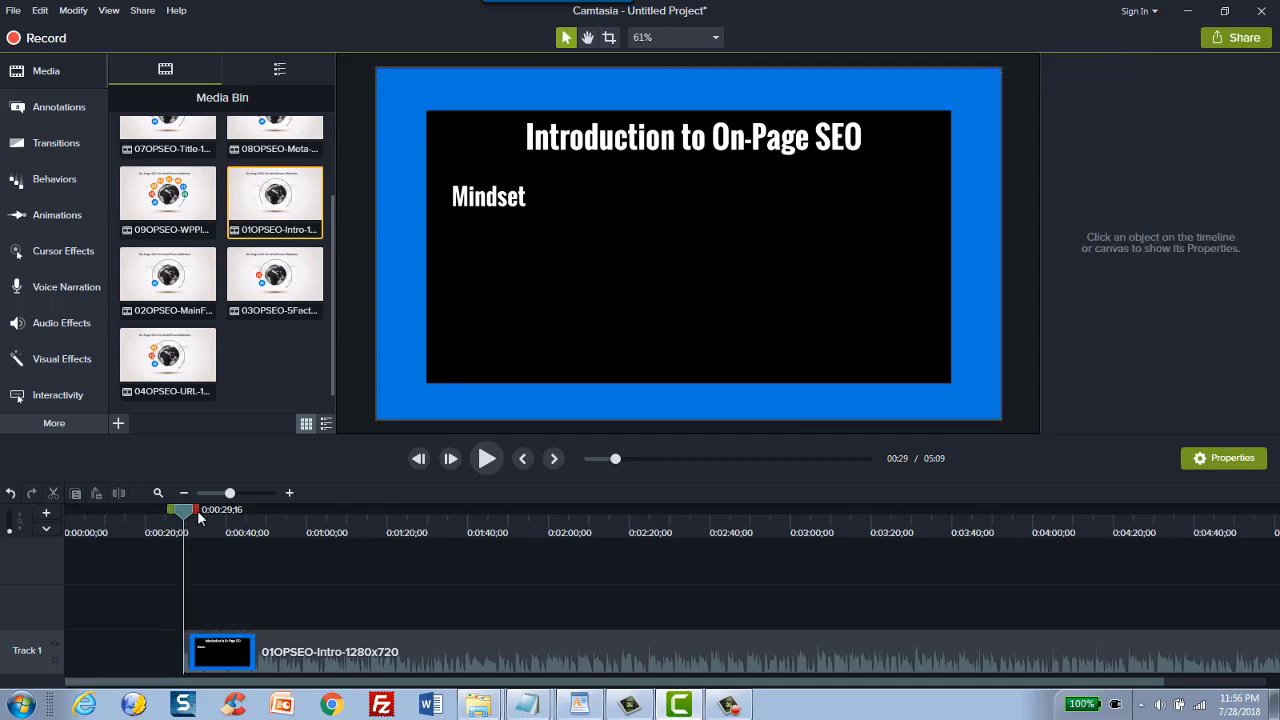
Split the remaining intro clip at 0:01:27;25 and move its front piece to the start of Track 1
mouse_move(196, 511)
left_mouse_down()
mouse_move(420, 512)
mouse_move(467, 538)
mouse_move(434, 515)
mouse_move(394, 515)
mouse_move(424, 520)
left_mouse_up()
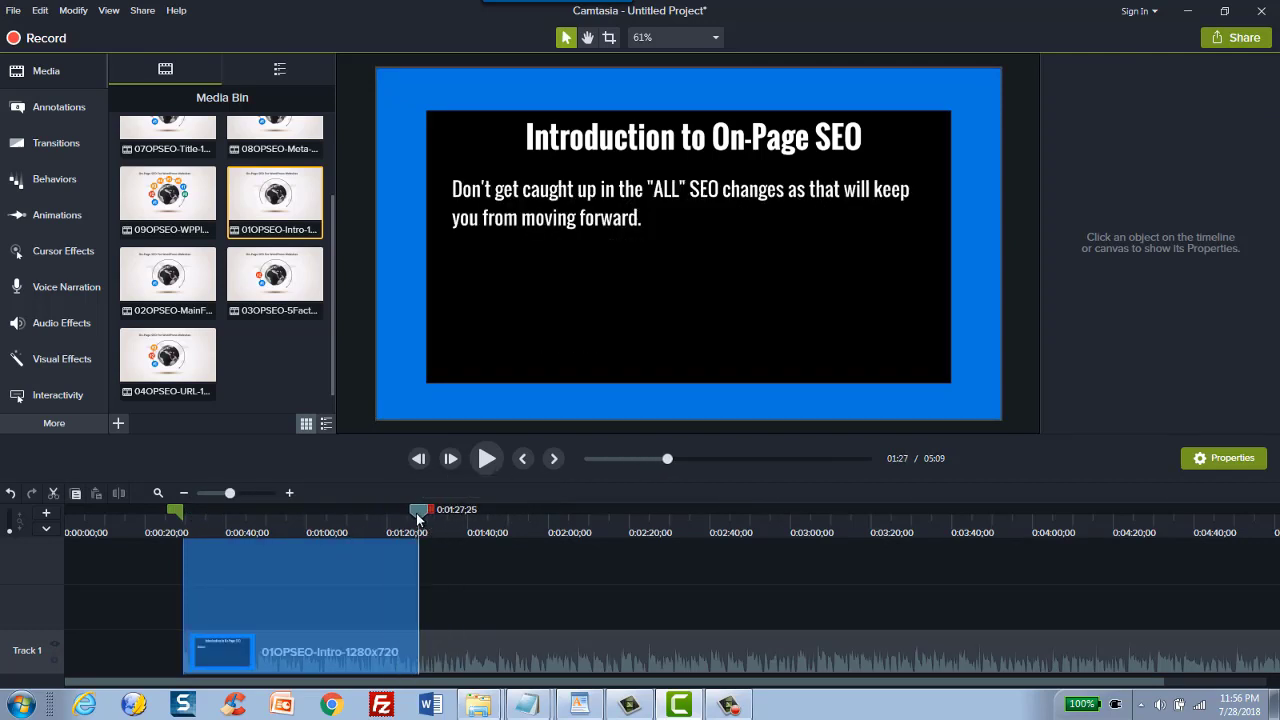
left_click(422, 515)
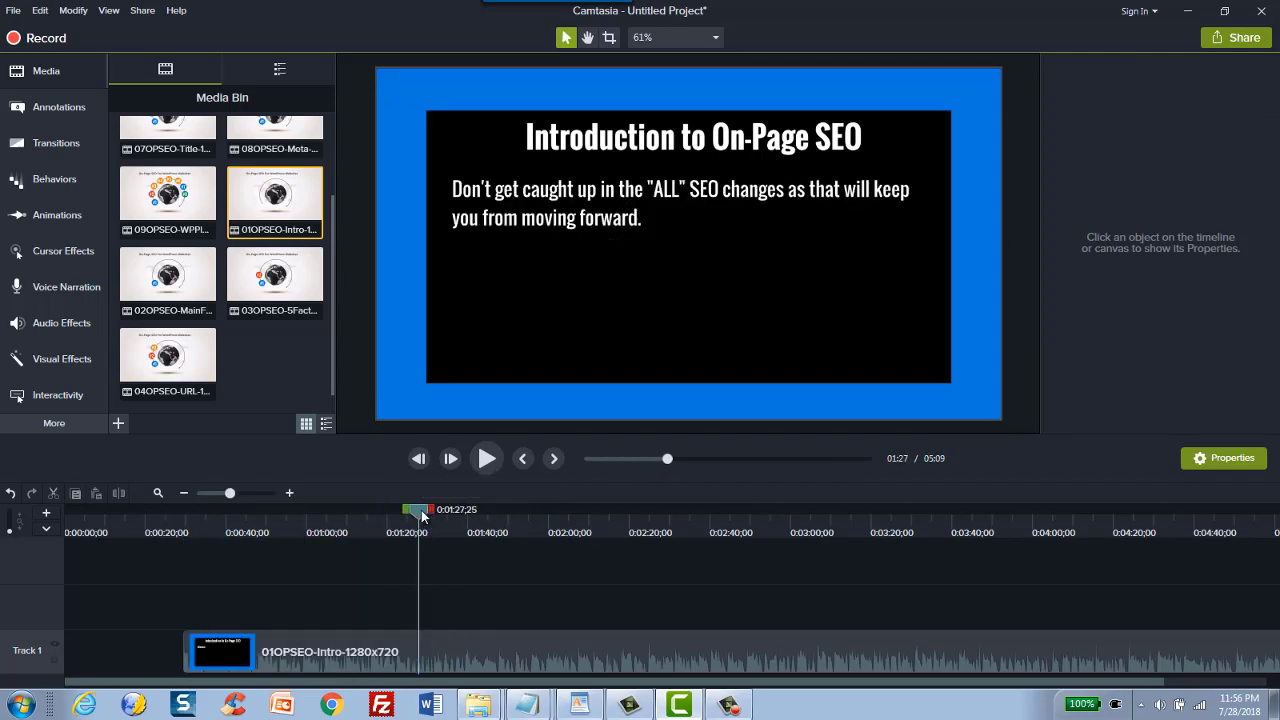
left_click(442, 666)
left_click(118, 493)
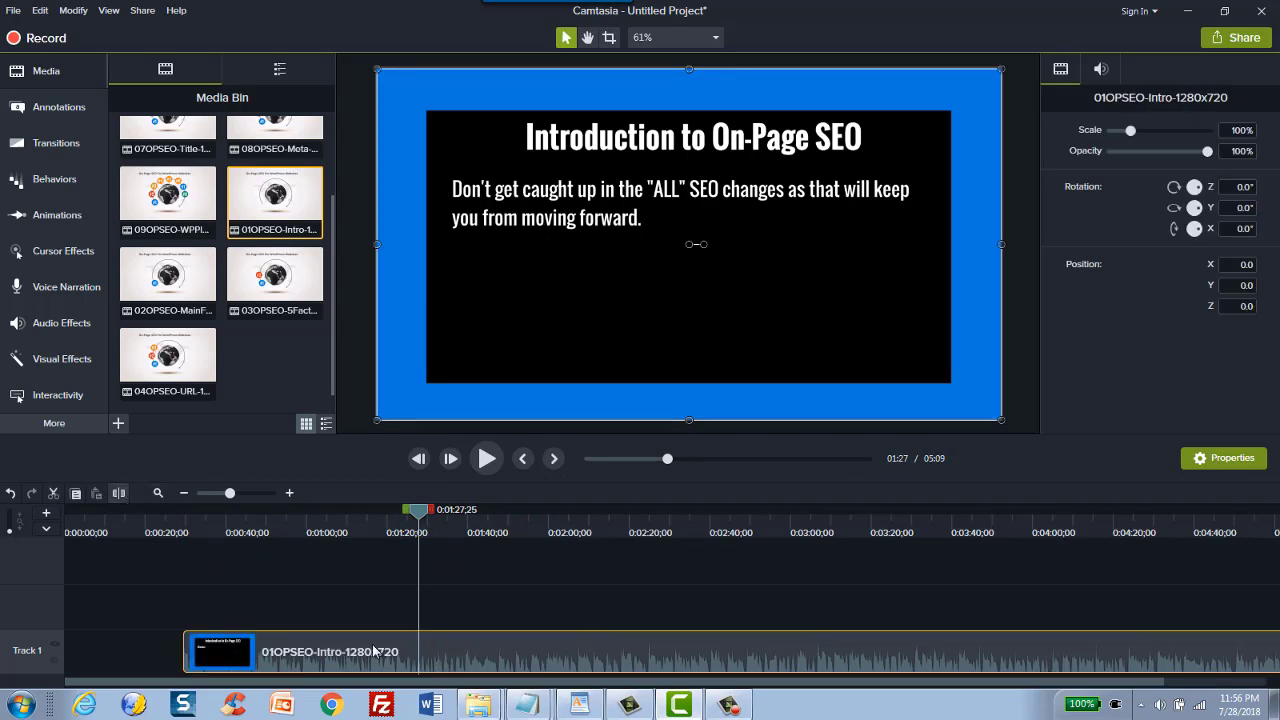
left_click_drag(399, 656, 217, 659)
Place the playhead at about 0:00:34 within the first intro snippet and open that snippet's context options
left_click(210, 530)
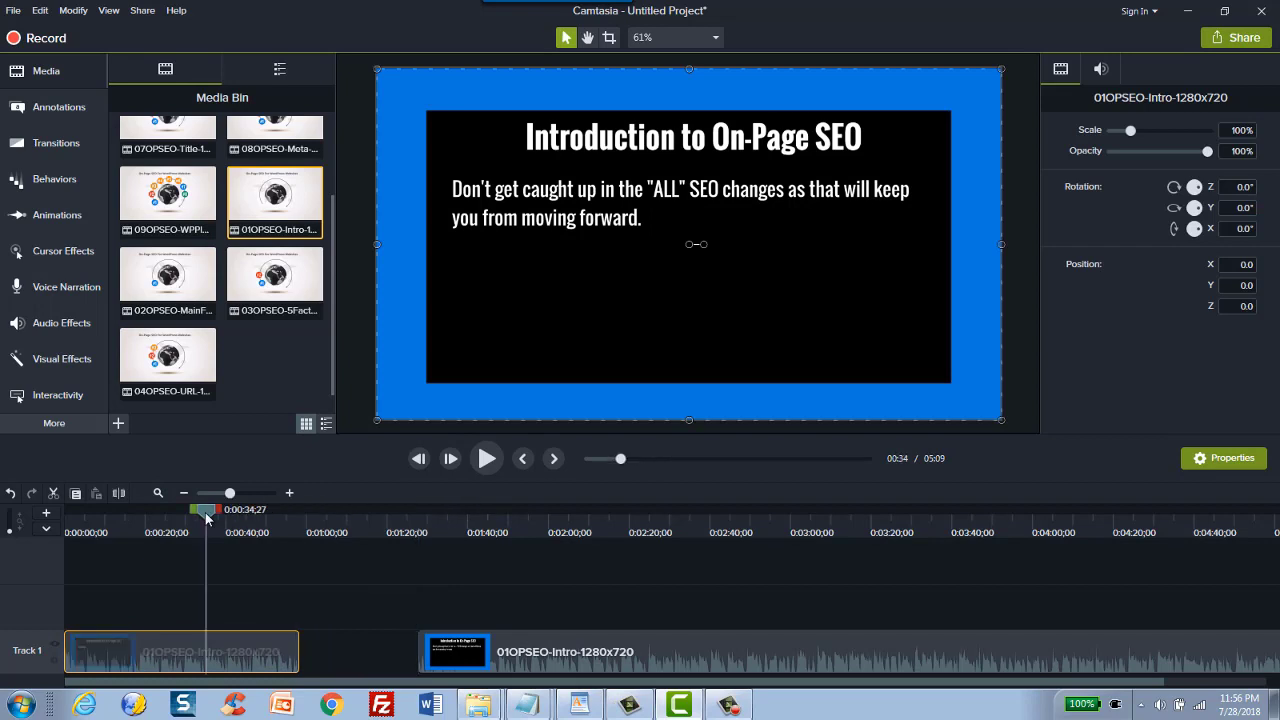
right_click(240, 652)
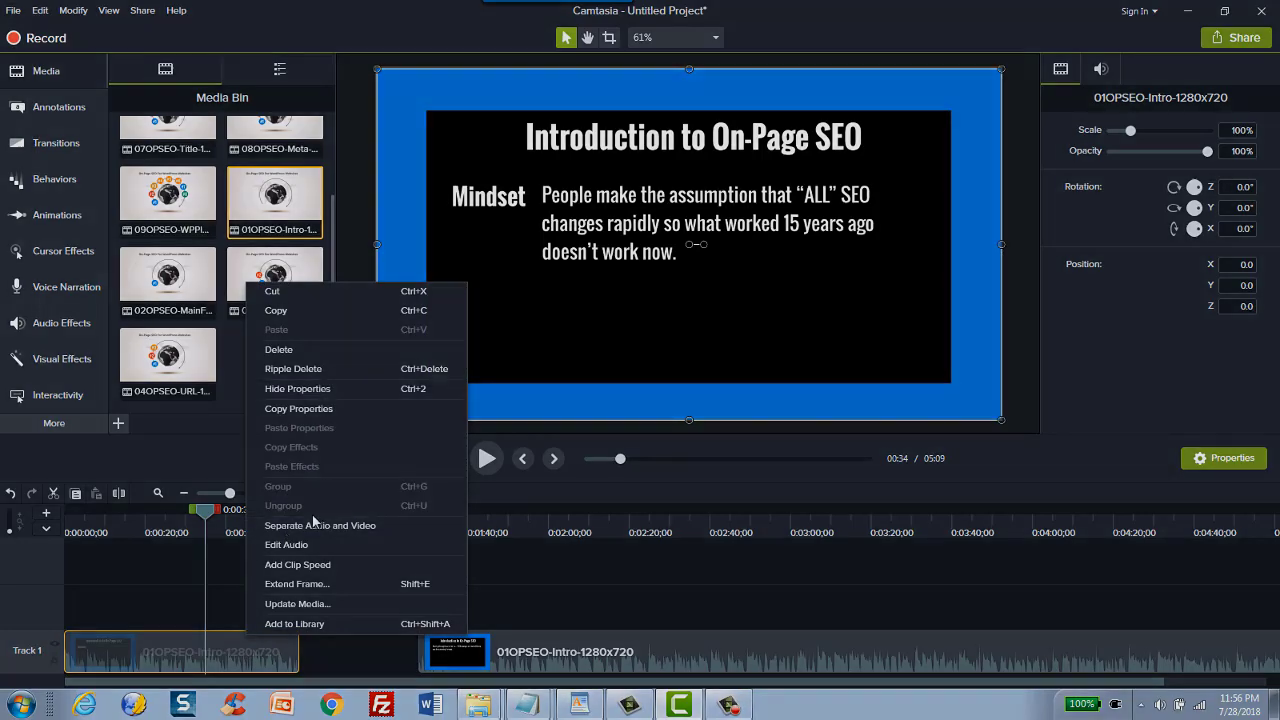
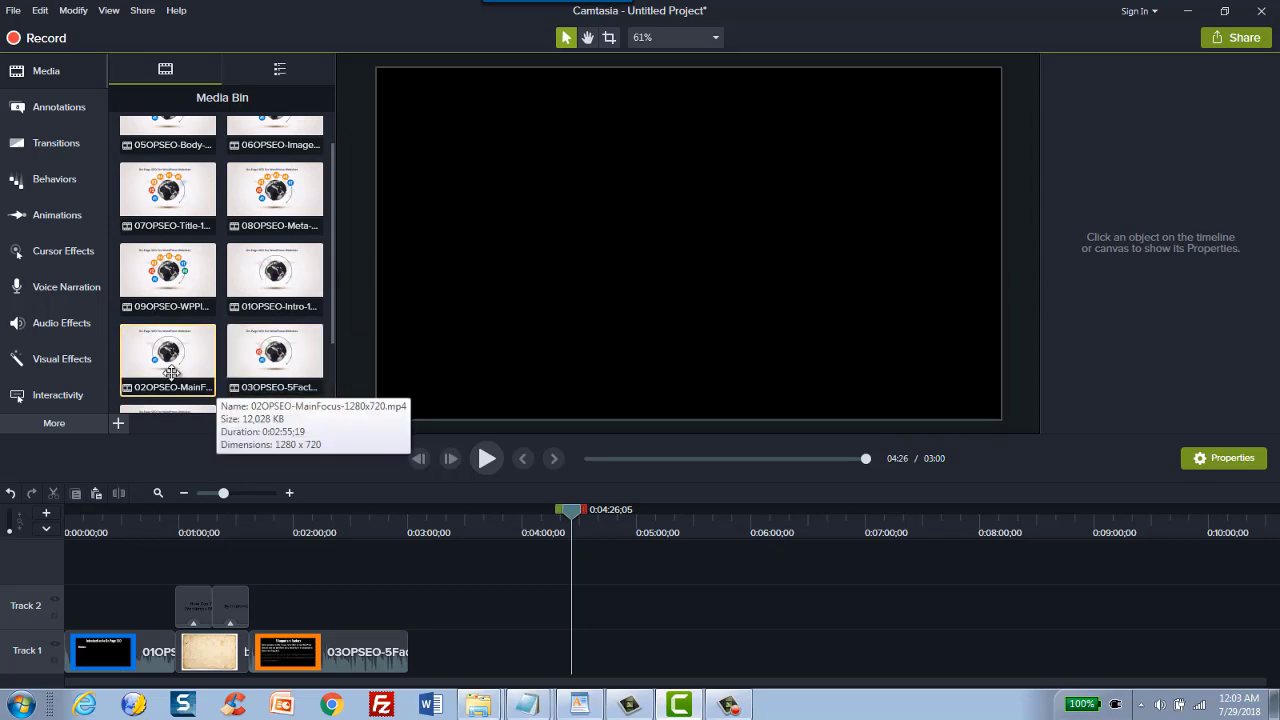
Add the 02OPSEO-MainFocus clip to Track 1 beyond the existing clips, and trim off everything before 0:04:36;07
left_click_drag(166, 366, 607, 627)
left_click_drag(591, 670, 624, 639)
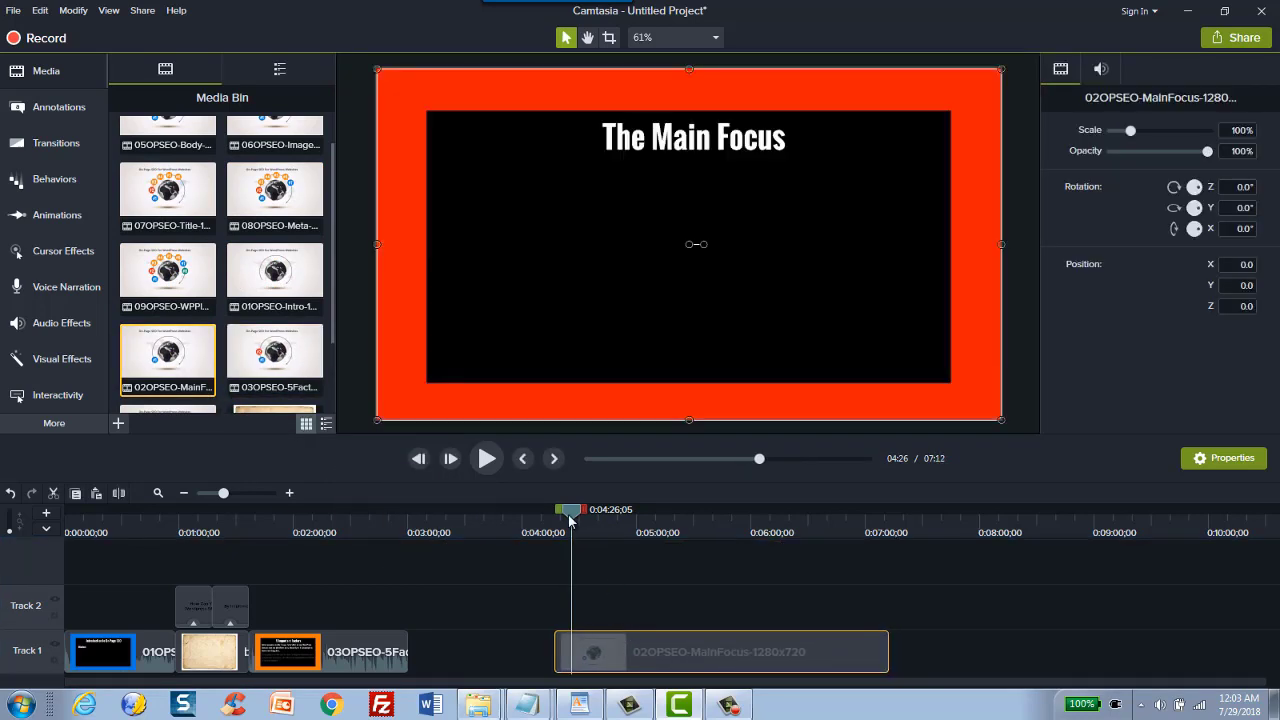
mouse_move(575, 518)
left_mouse_down()
mouse_move(851, 532)
mouse_move(579, 534)
mouse_move(591, 533)
left_mouse_up()
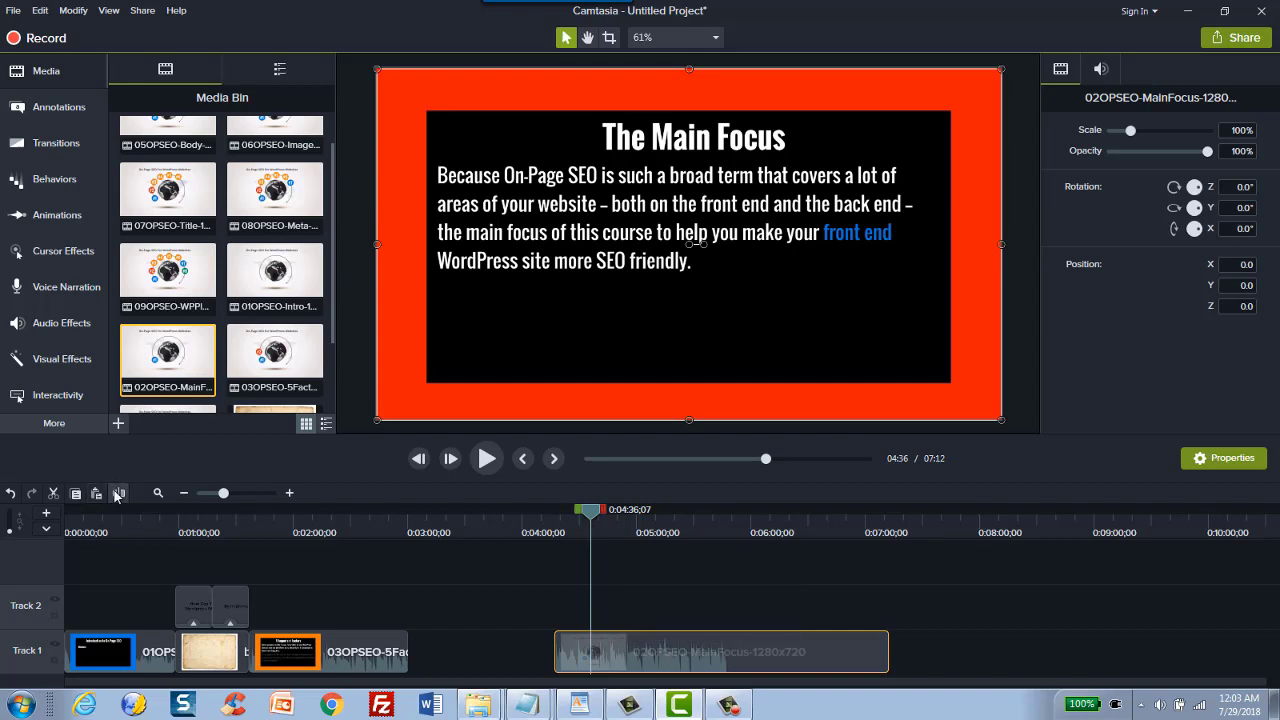
key("s")
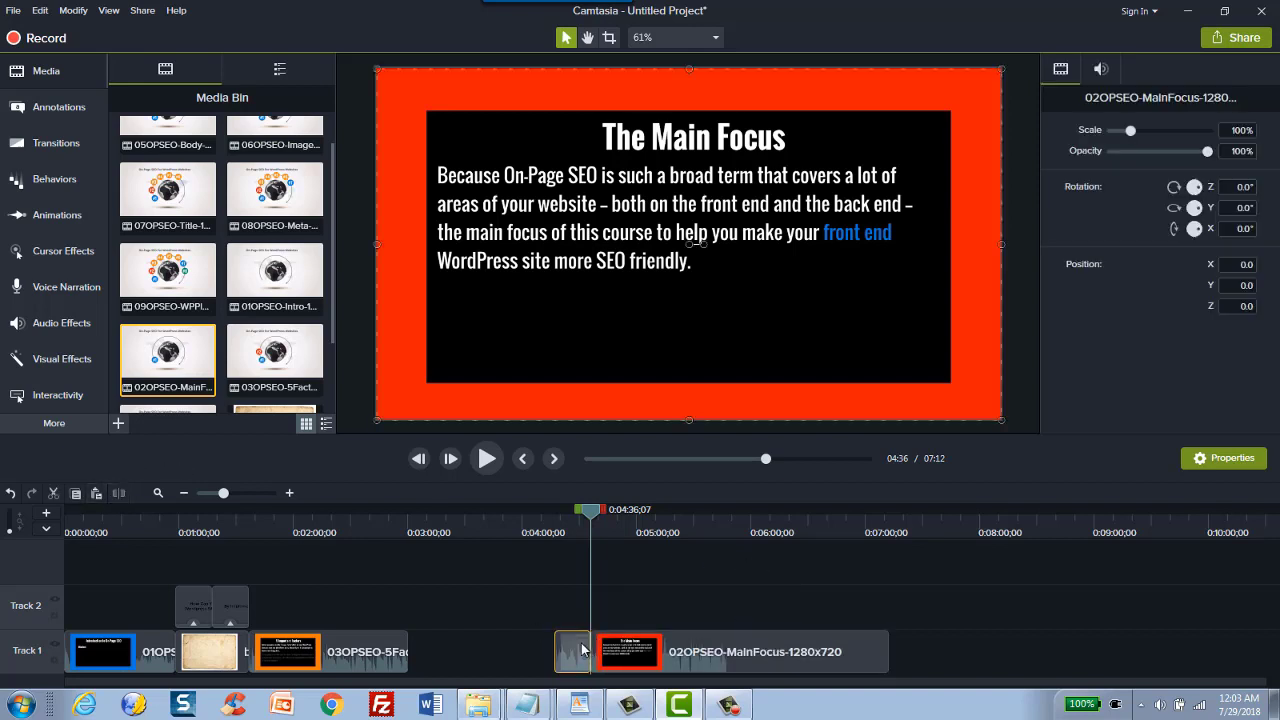
key("Delete")
Cut away the MainFocus clip's portion after 0:05:42;16 and move the kept piece directly behind the 03OPSEO-5Factors clip
left_click_drag(680, 530, 716, 660)
left_click(731, 658)
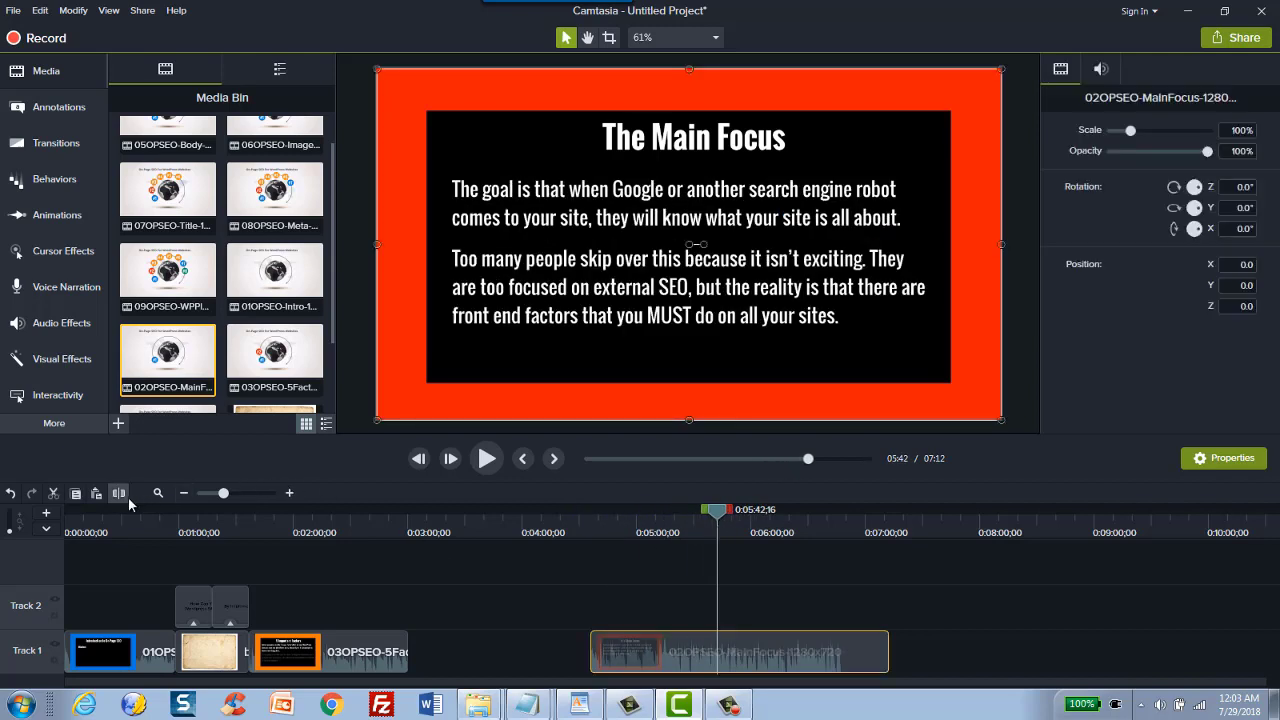
key("s")
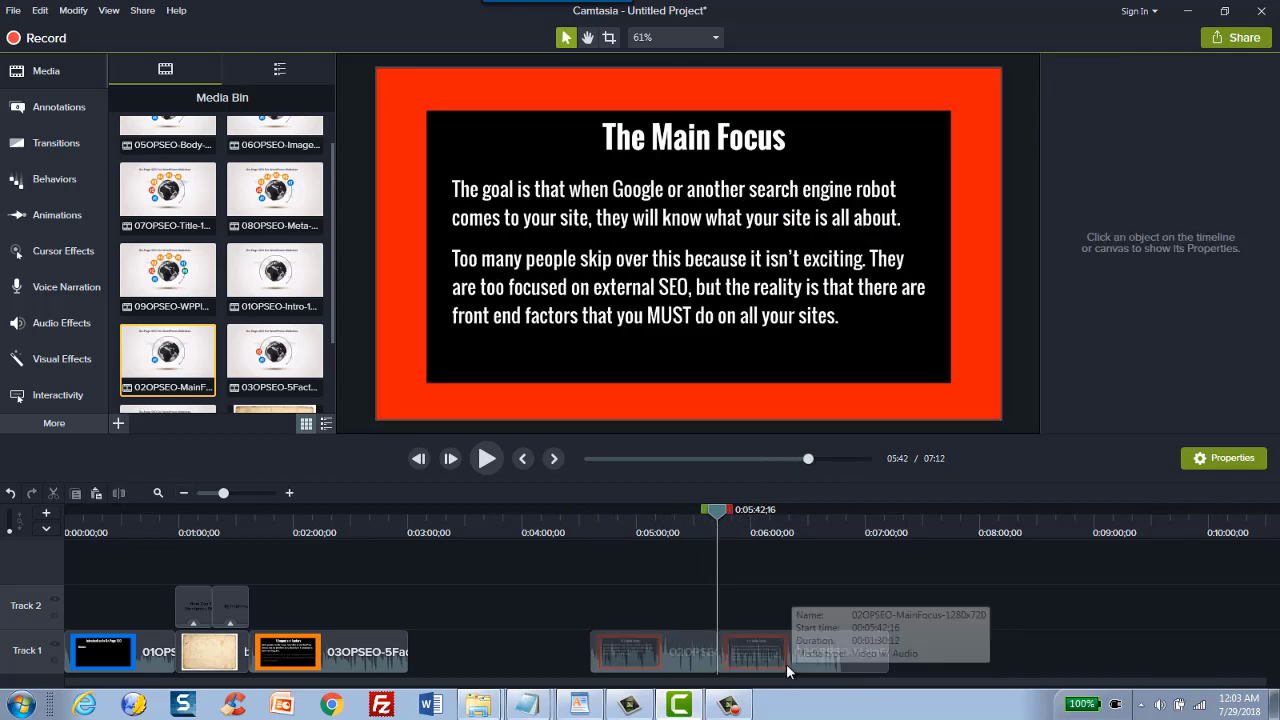
left_click_drag(861, 661, 1029, 661)
left_click(903, 657)
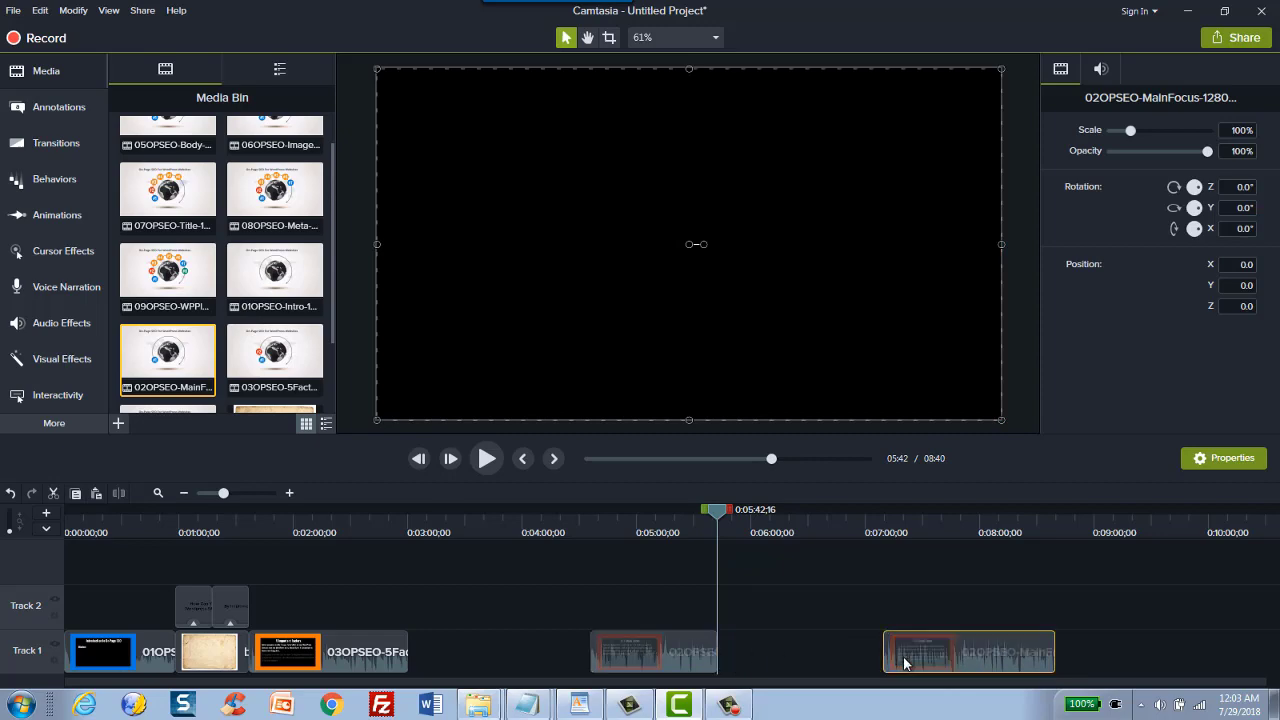
key("Delete")
left_click_drag(616, 662, 483, 655)
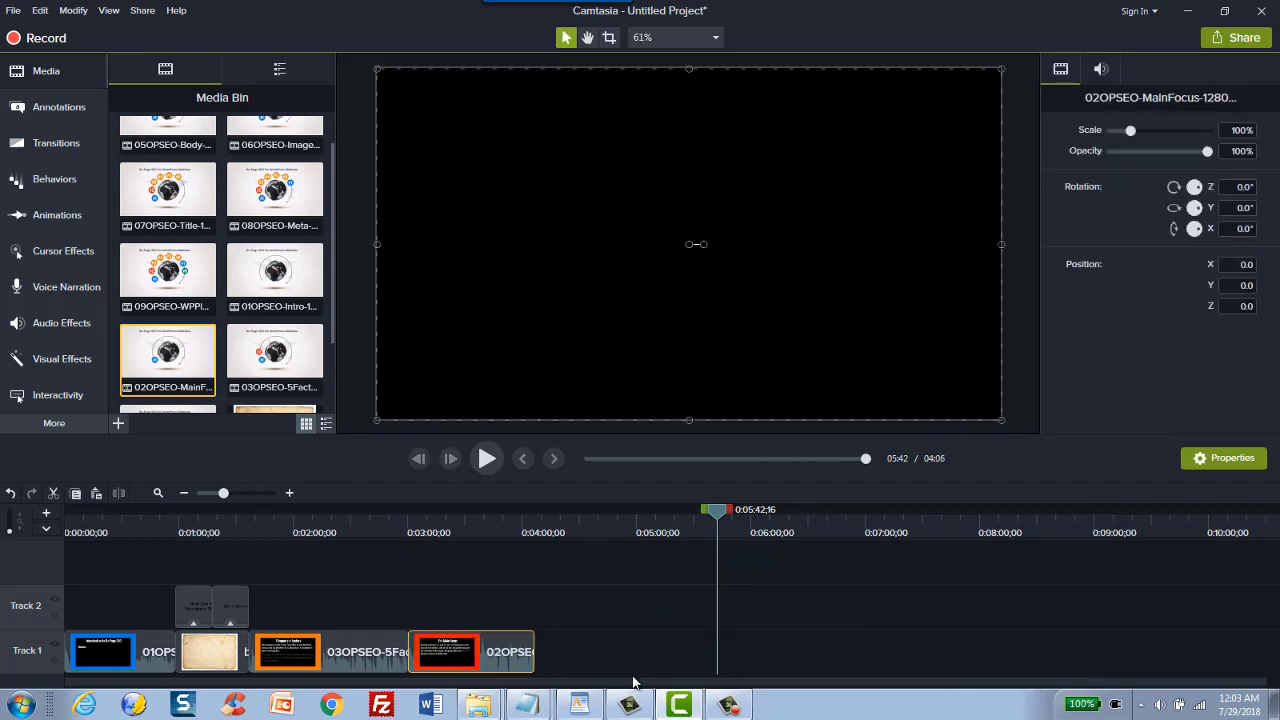
Consult the WordPad outline's later points on what, why and highlight snippets, then look through the Media Bin for matching clips
left_click(579, 704)
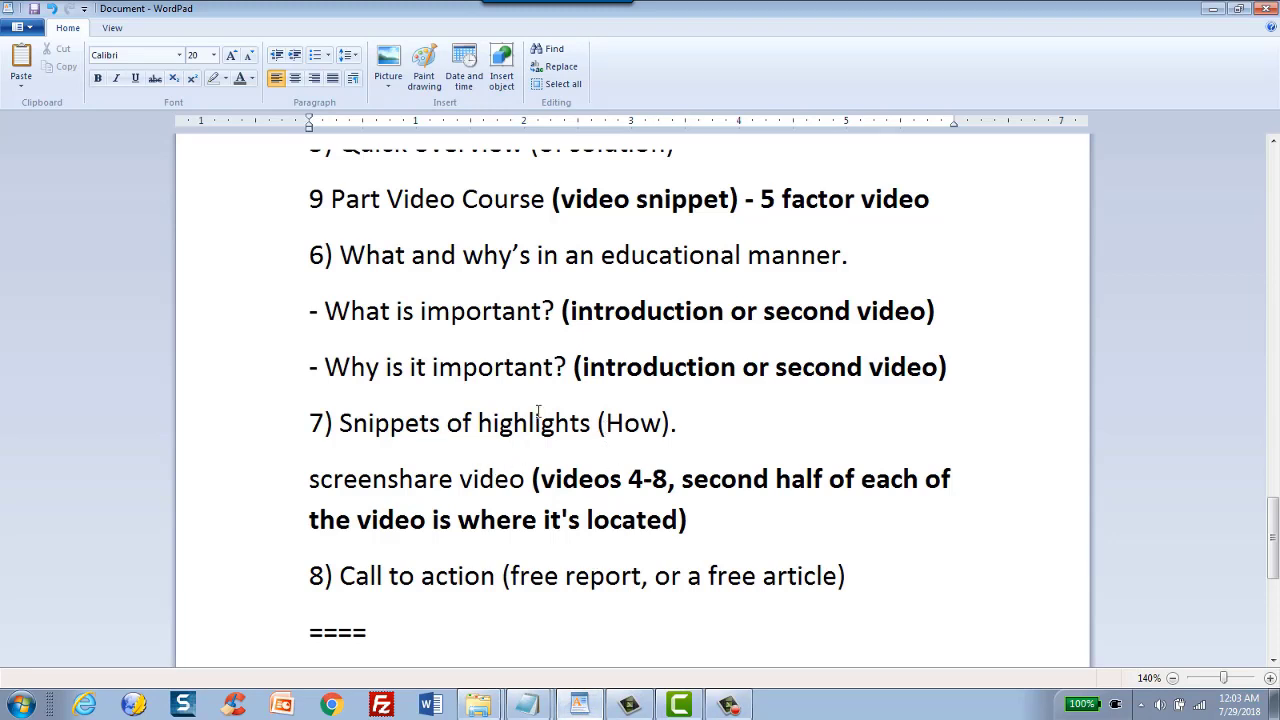
left_click(1213, 8)
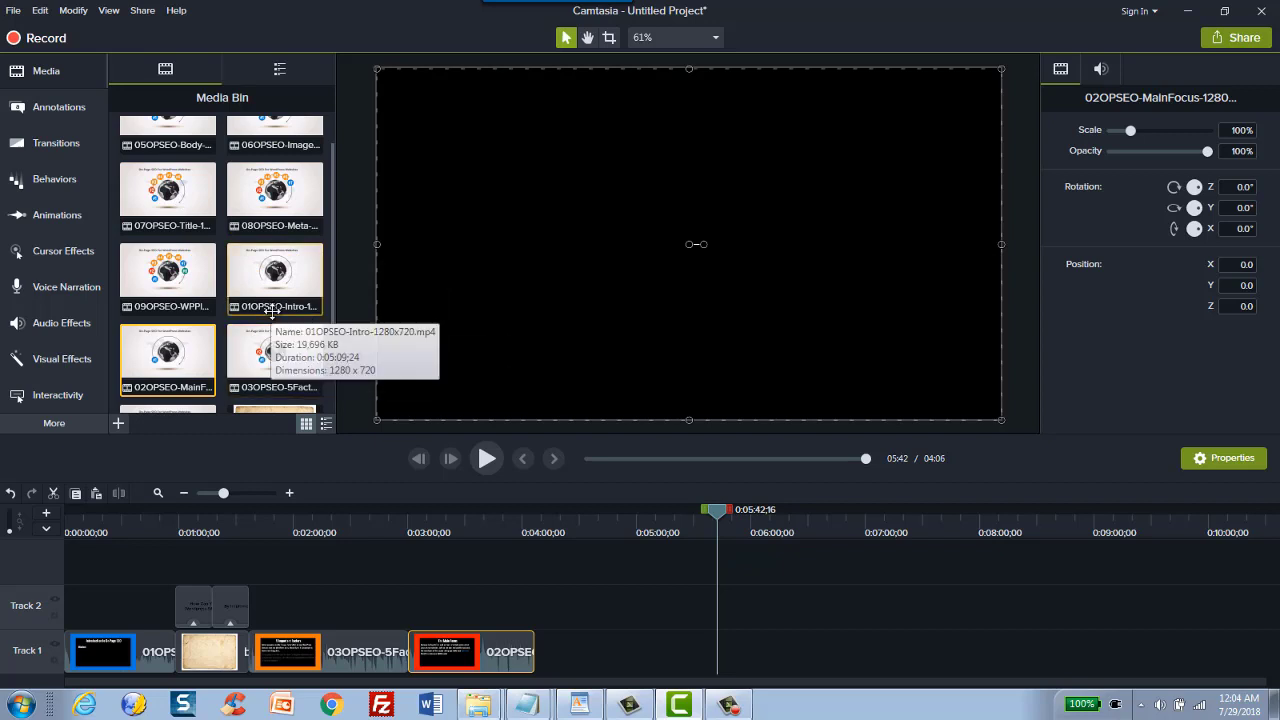
scroll(273, 311, "up", 1)
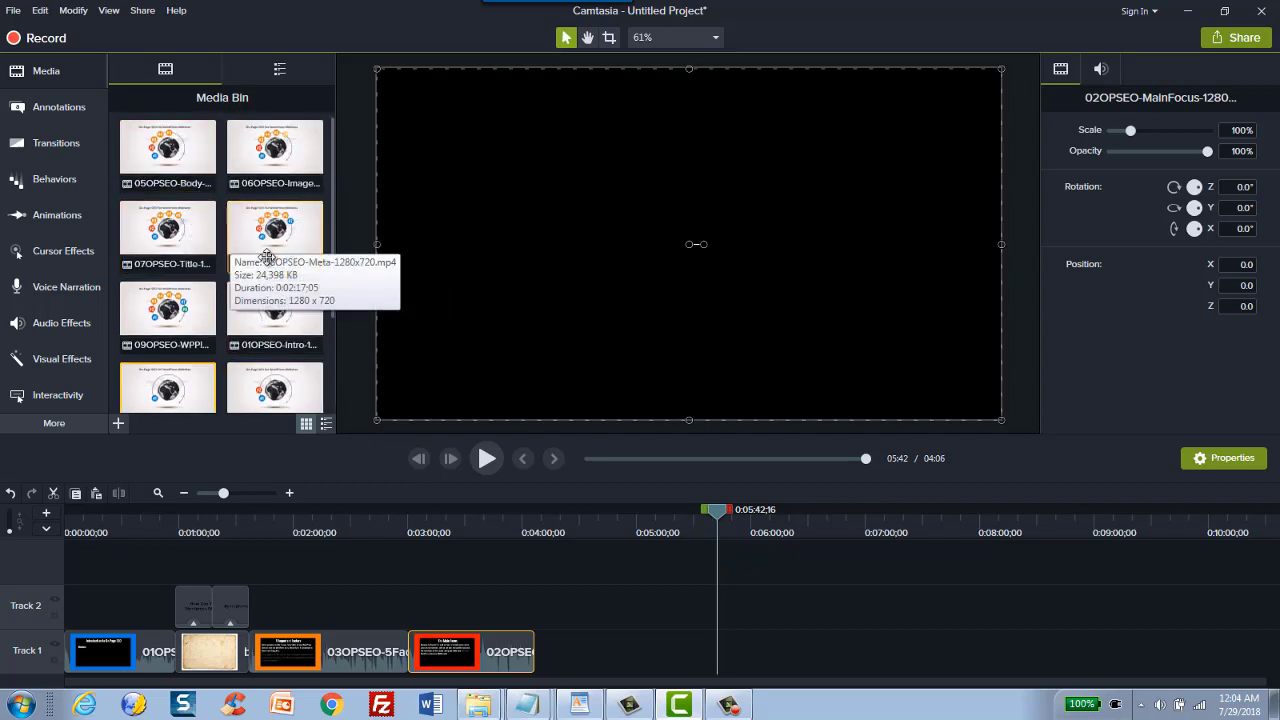
scroll(267, 258, "down", 1)
scroll(235, 300, "down", 2)
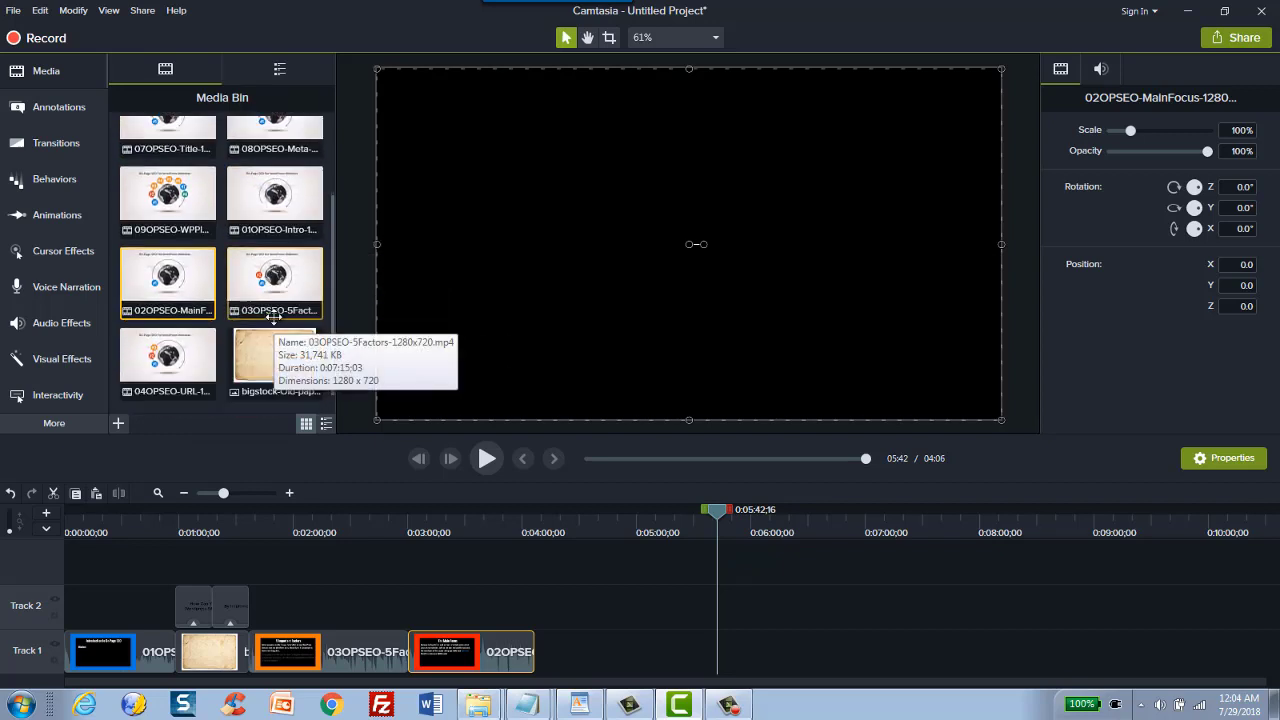
Add the 04OPSEO-URL clip to Track 1 beyond the existing clips and cut away everything before 0:14:25;00
left_click_drag(183, 352, 604, 648)
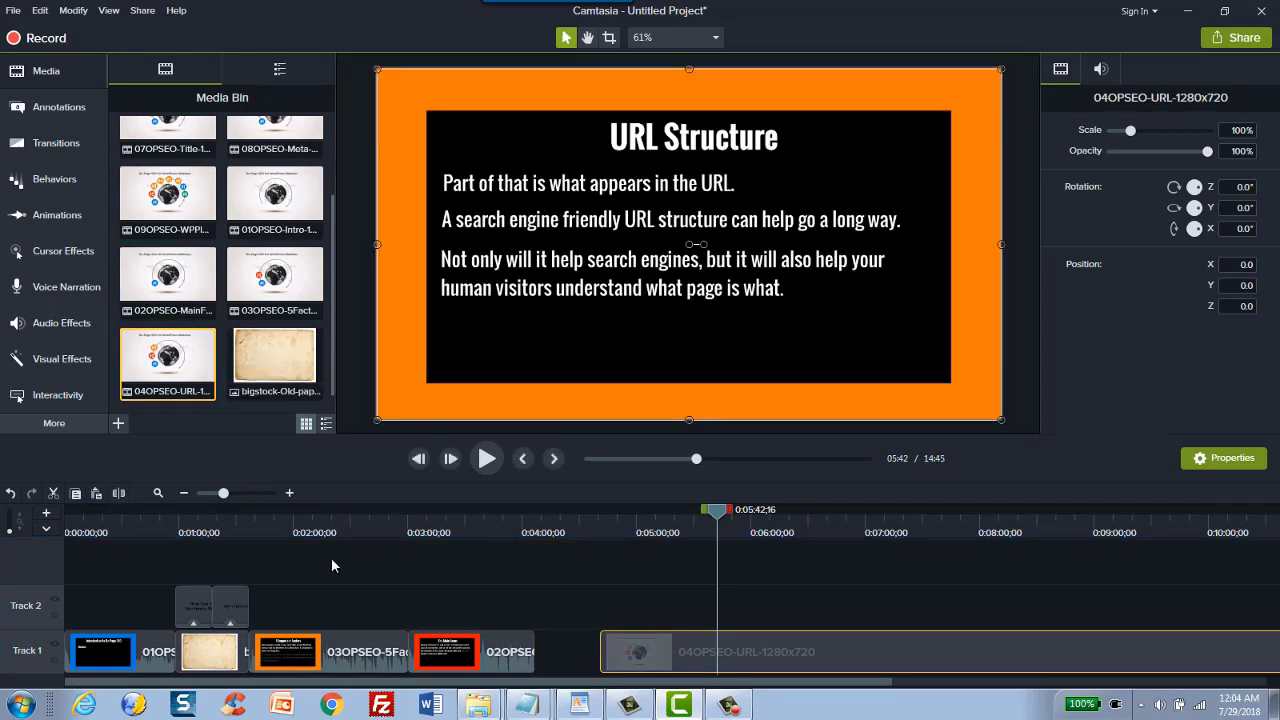
left_click(183, 493)
left_click_drag(683, 538, 1178, 520)
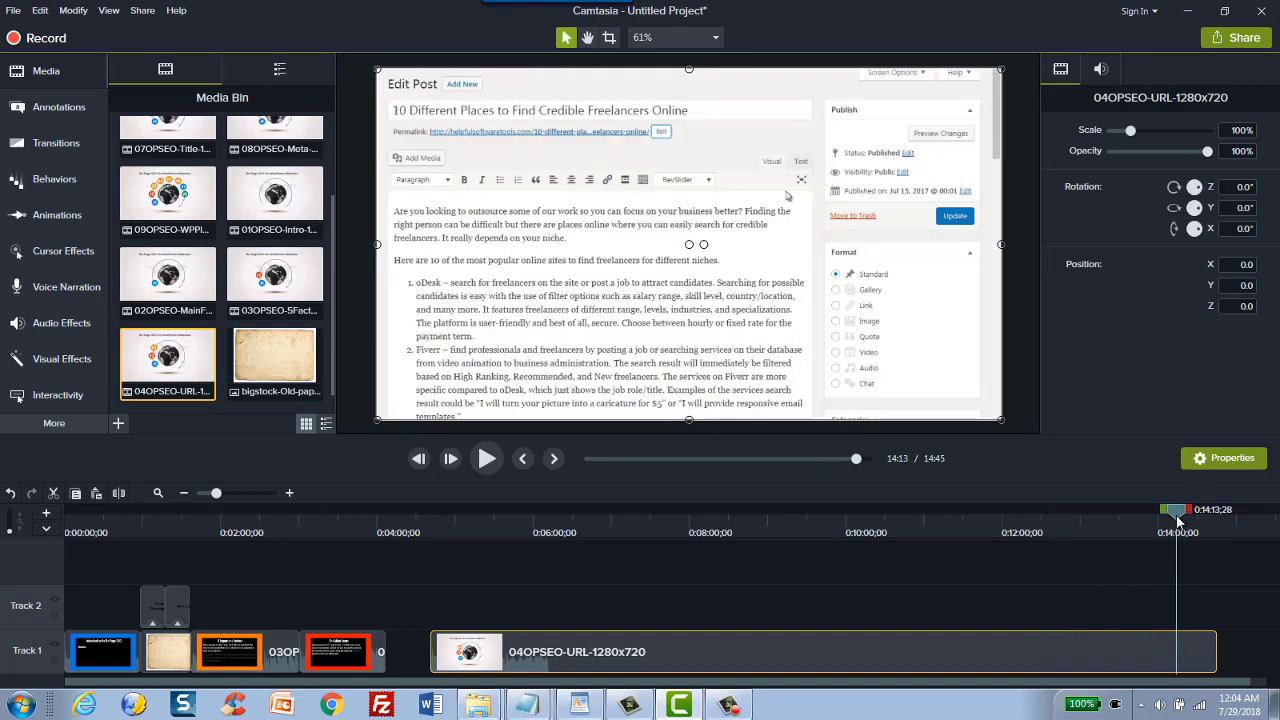
left_click_drag(1178, 520, 1186, 524)
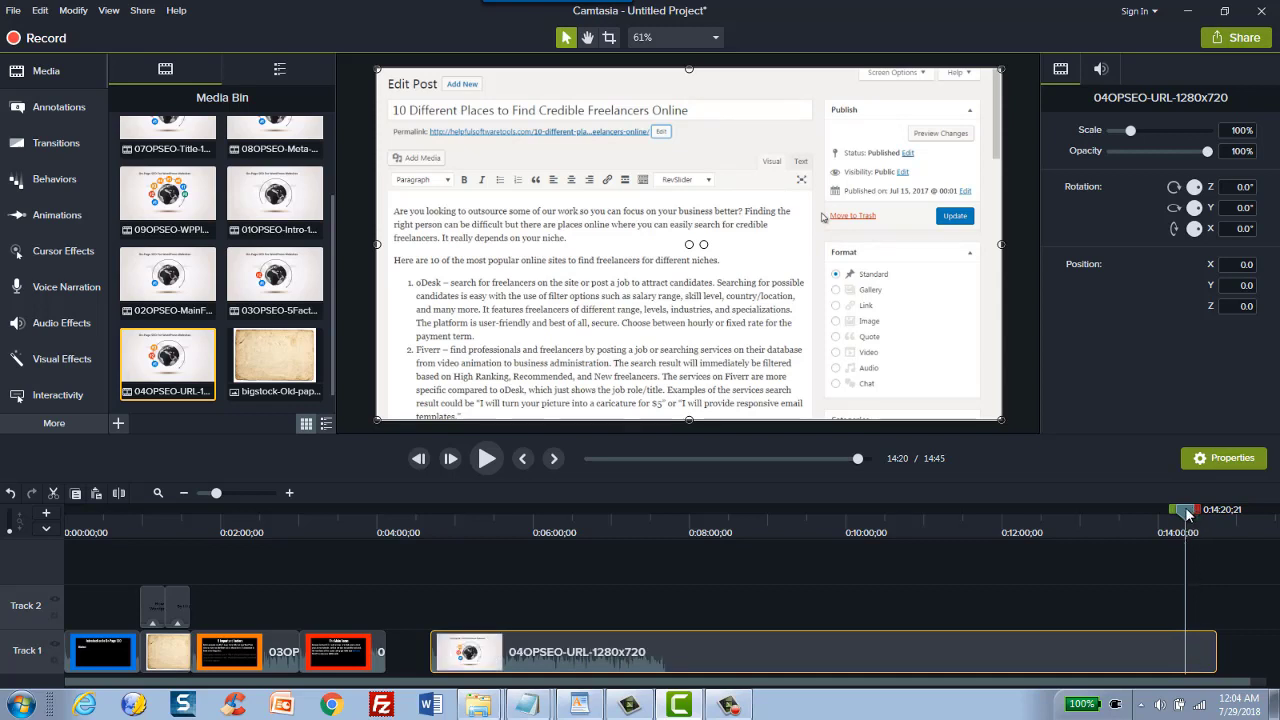
left_click_drag(1188, 514, 1193, 517)
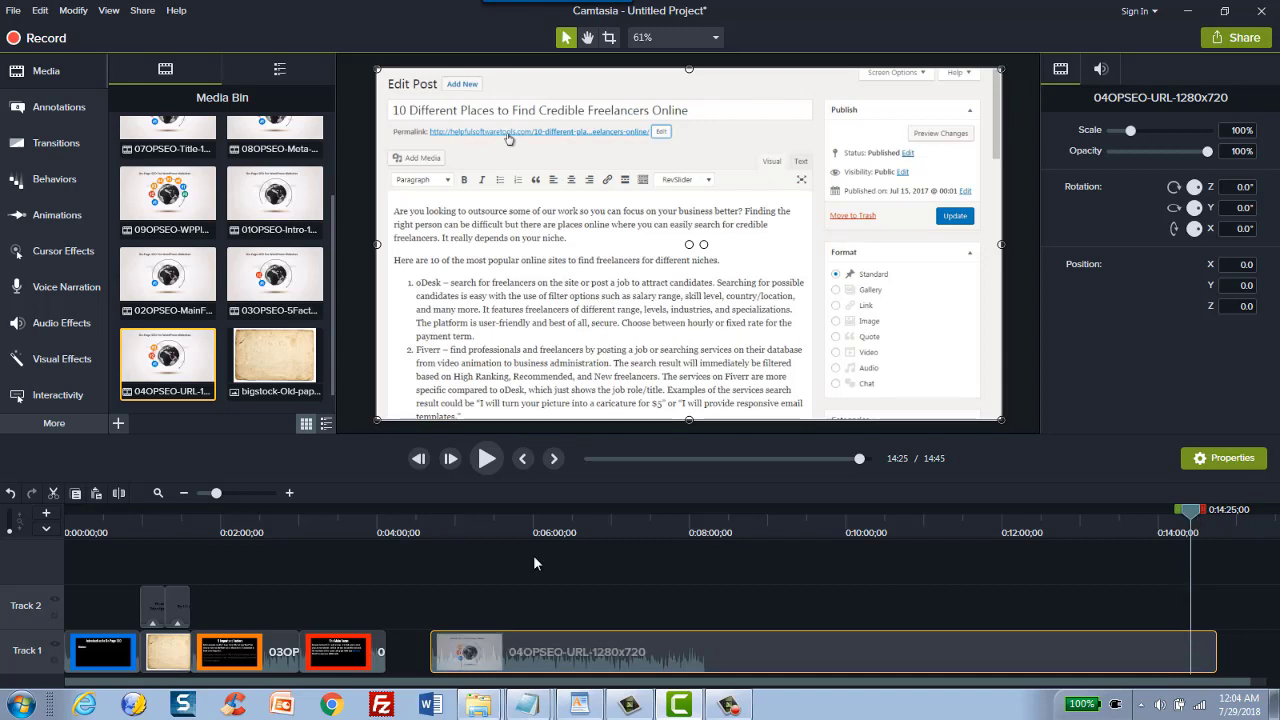
left_click(1078, 607)
left_click(1073, 654)
key("Delete")
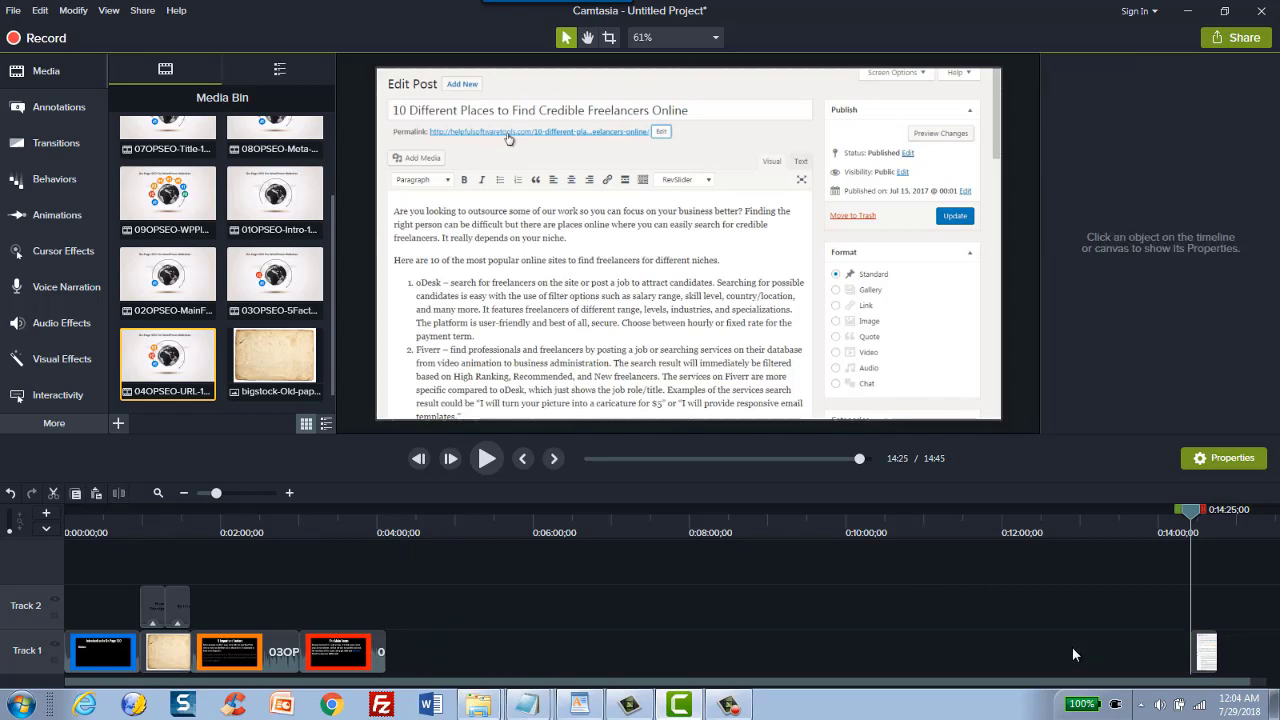
Copy the old-paper image with its two text callouts and paste the set beyond the MainFocus clip, at about 0:04:38
left_click(180, 606)
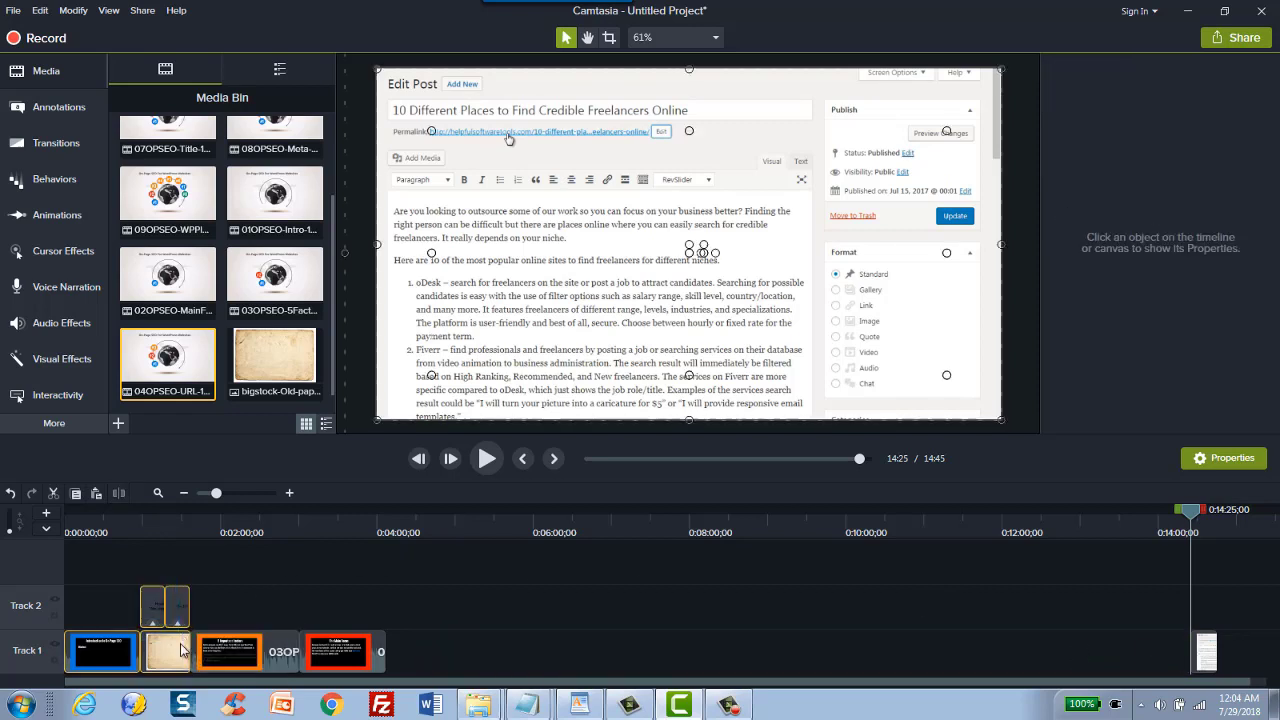
left_click(178, 574)
left_click(154, 608)
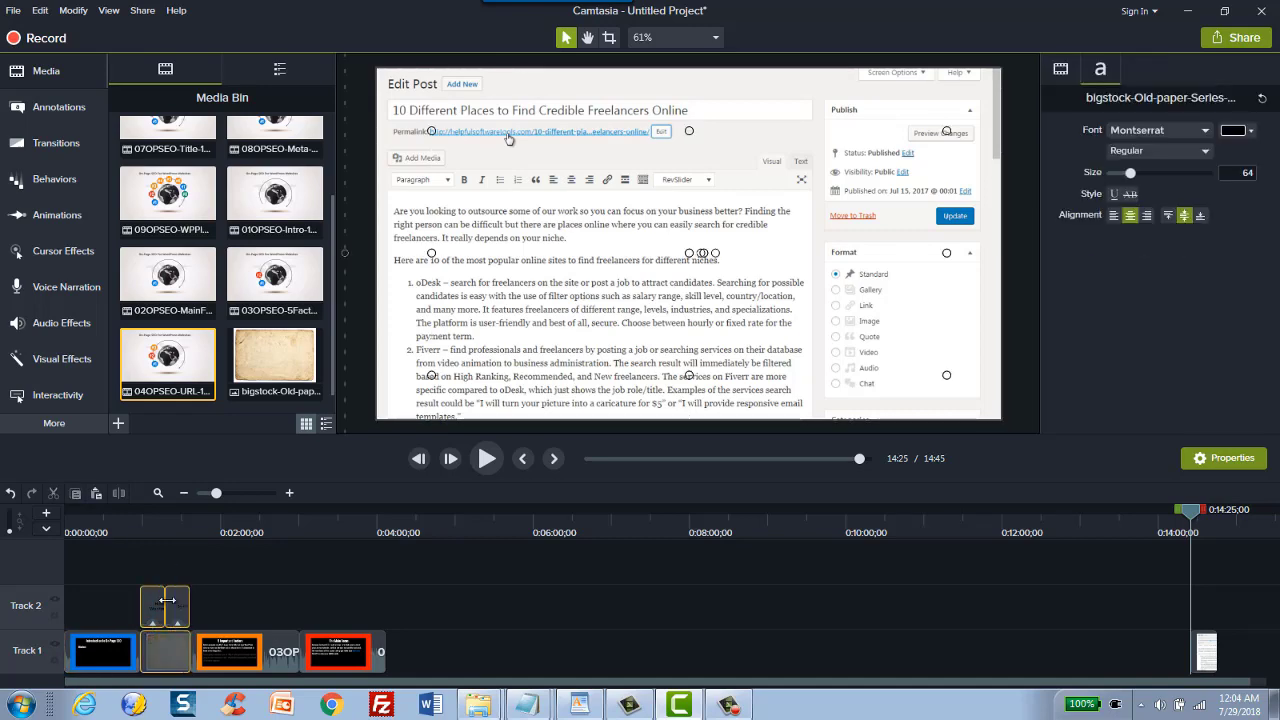
right_click(154, 611)
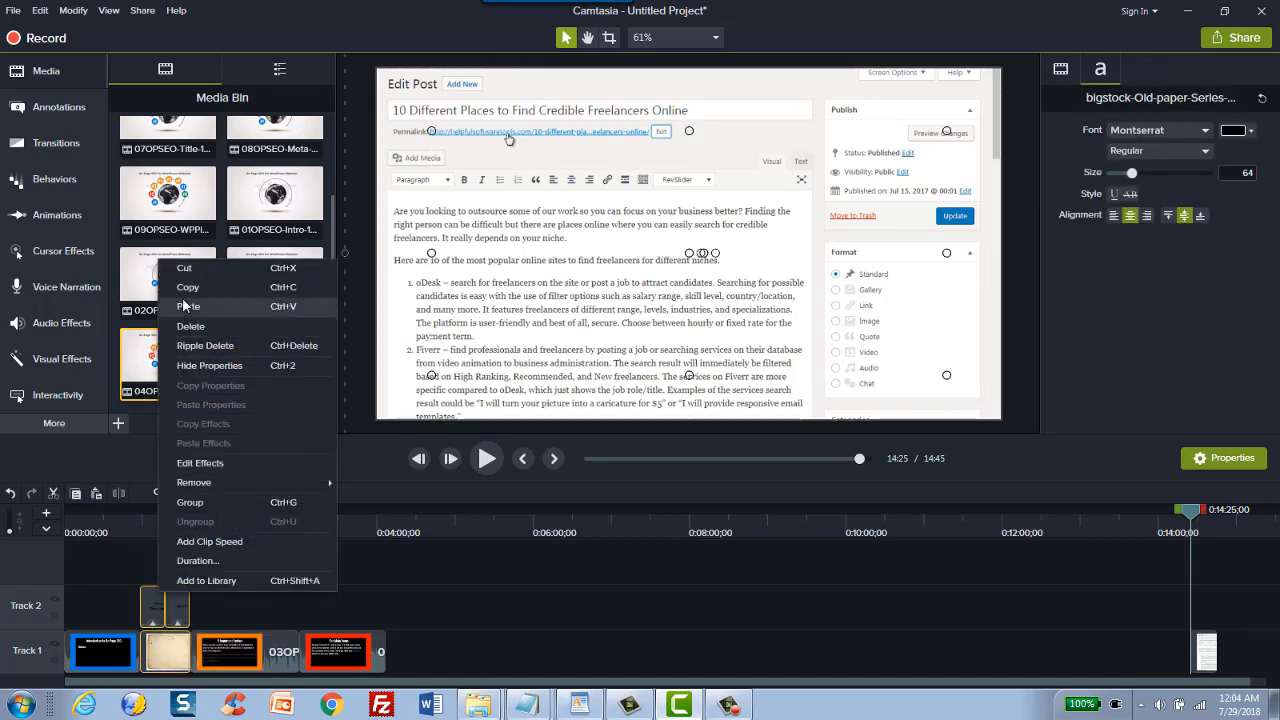
key("Escape")
mouse_move(395, 538)
left_mouse_down()
mouse_move(410, 534)
mouse_move(382, 535)
mouse_move(413, 540)
left_mouse_up()
right_click(419, 516)
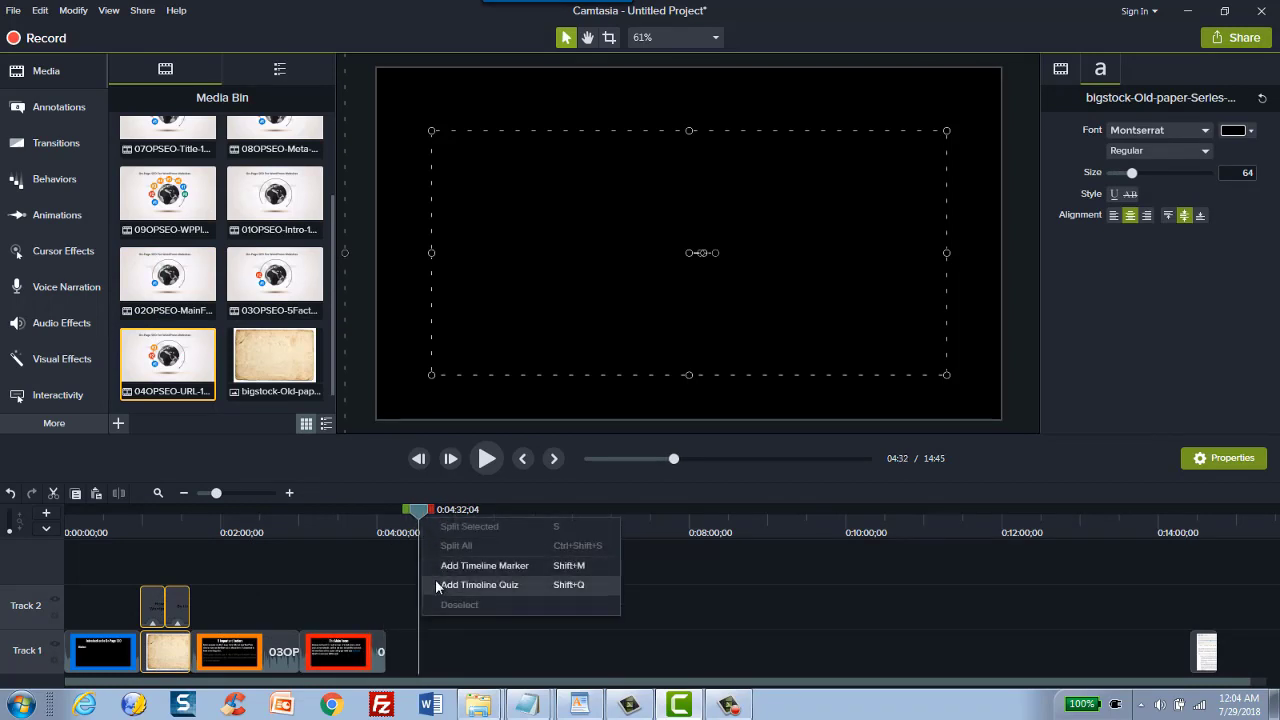
left_click(436, 665)
right_click(430, 645)
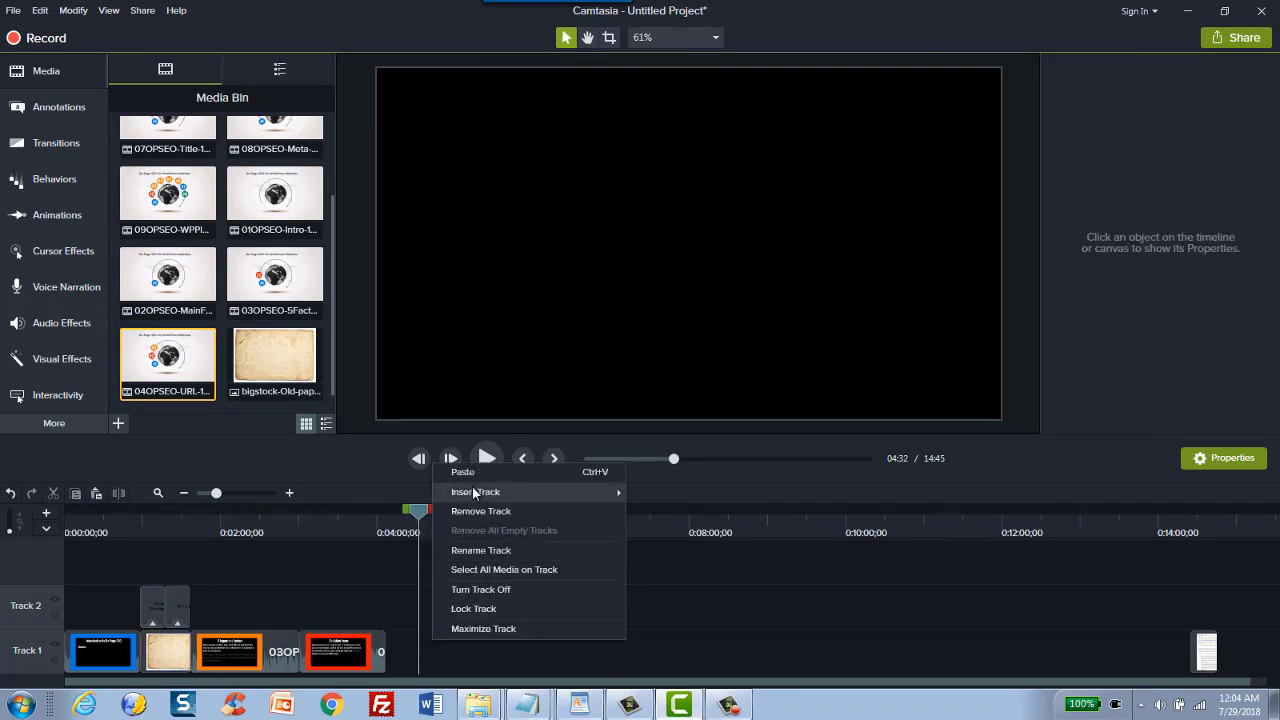
left_click(470, 472)
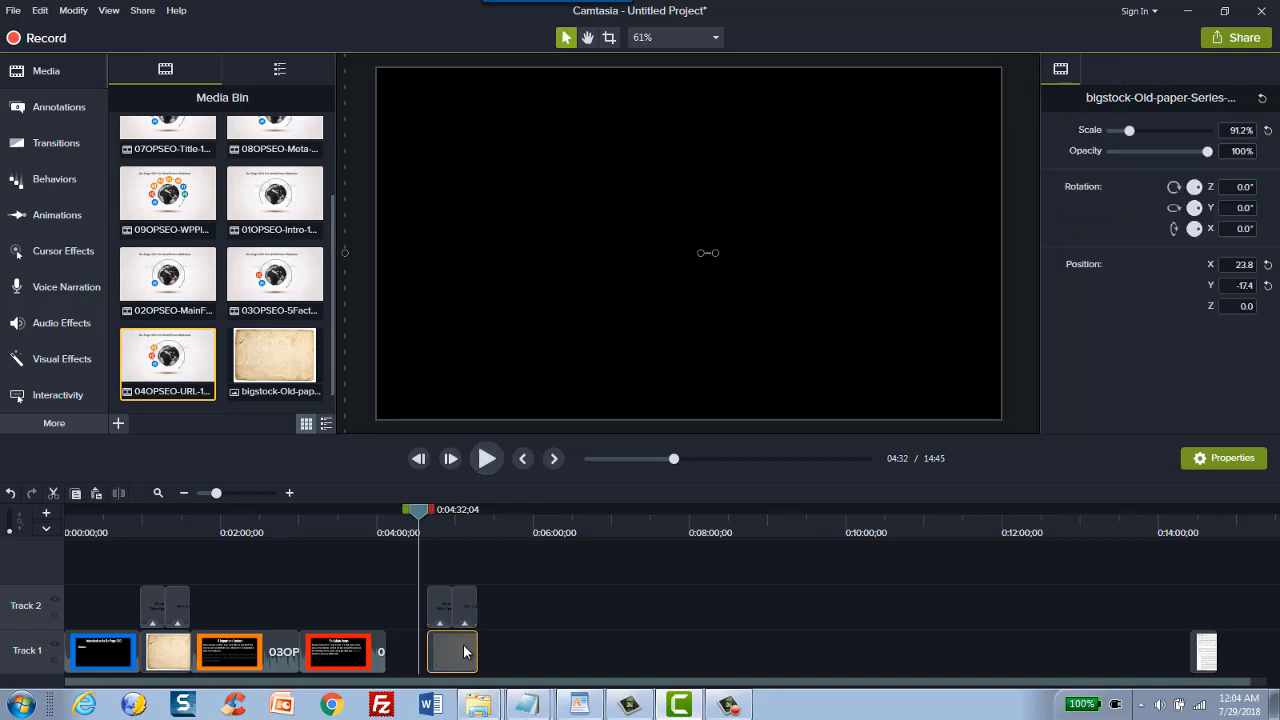
Delete the second callout of the pasted set and shorten the old-paper image to match the first callout's length
left_click(466, 610)
key("Delete")
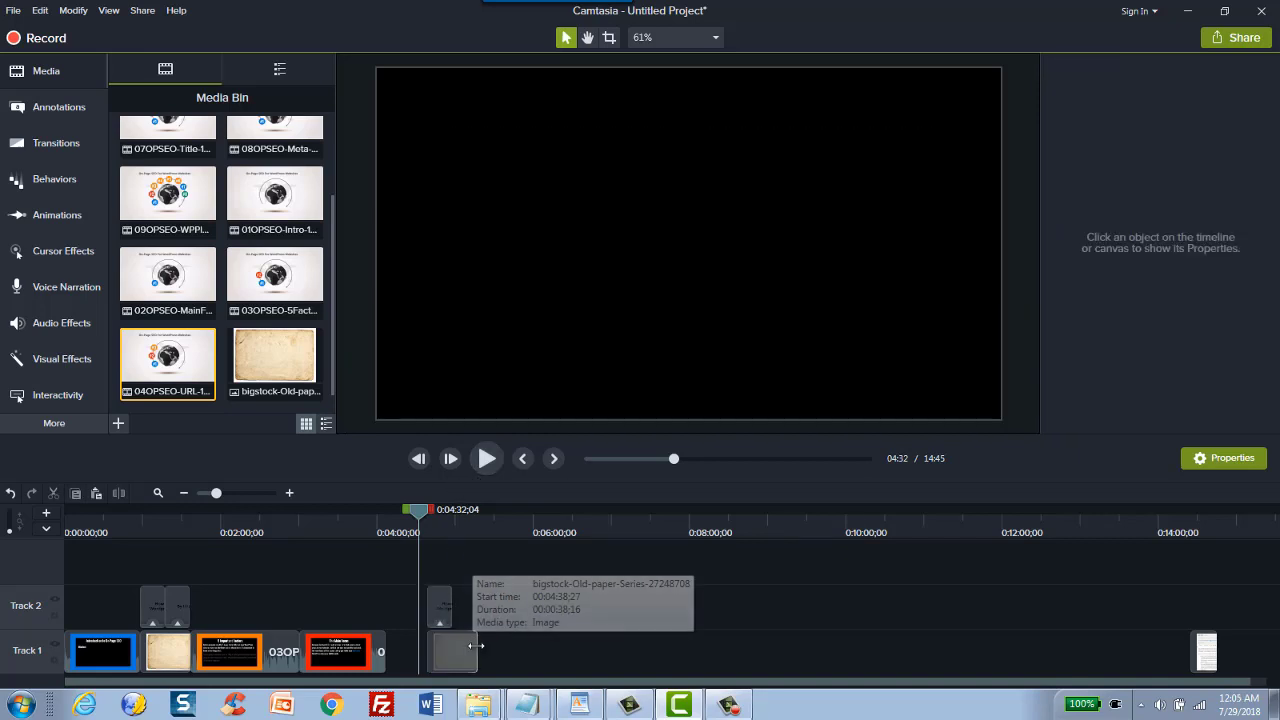
left_click_drag(475, 649, 452, 649)
Change the pasted callout's text to "Here's some sneak peek previews of the course"
left_click(443, 607)
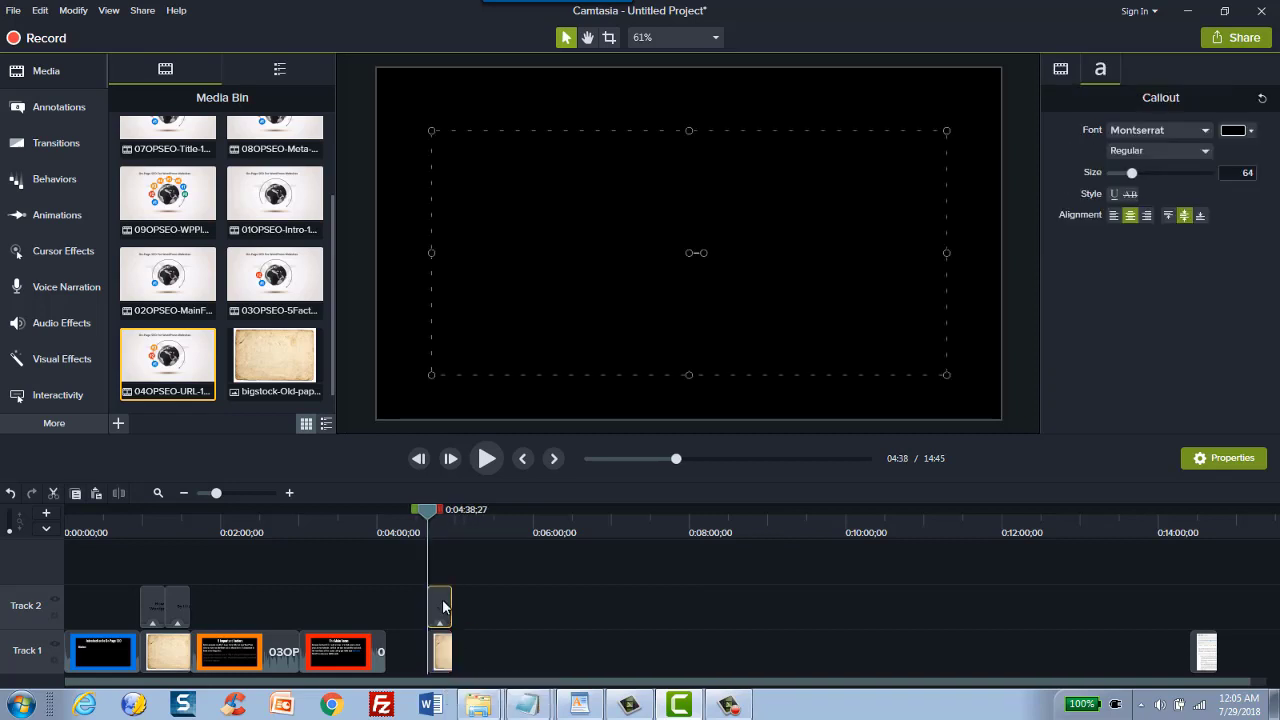
double_click(548, 275)
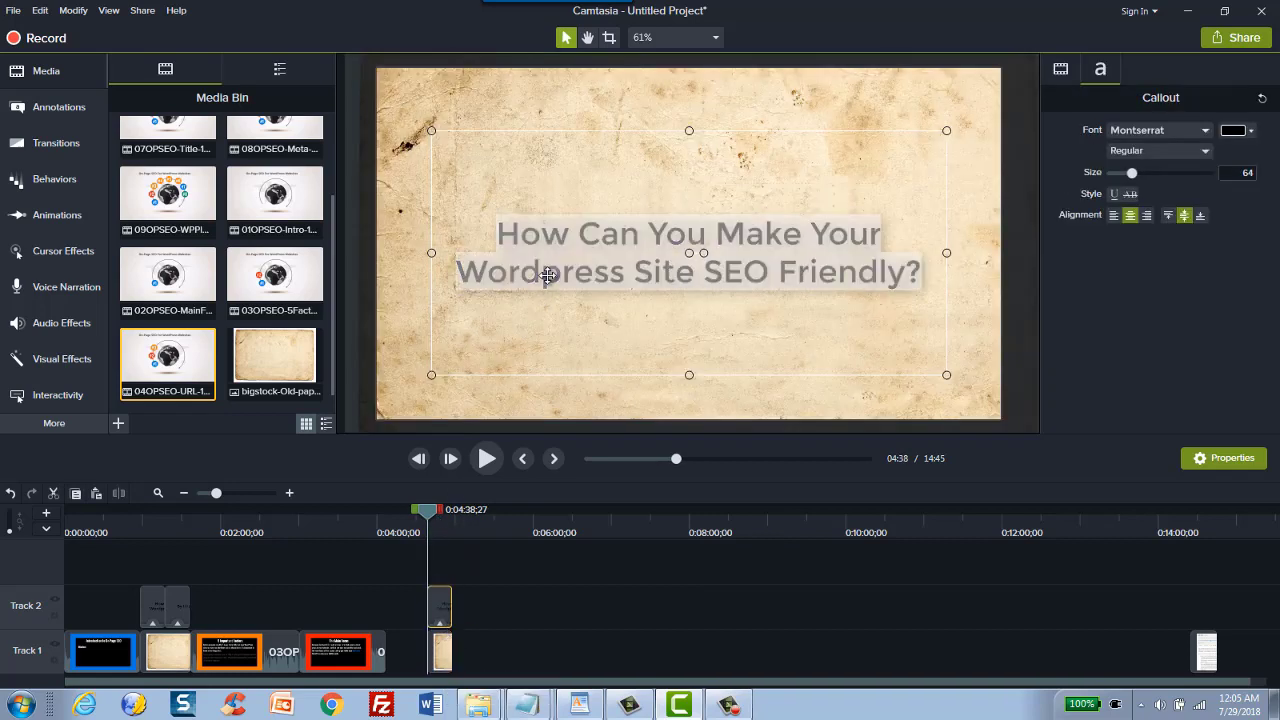
type("Here's some")
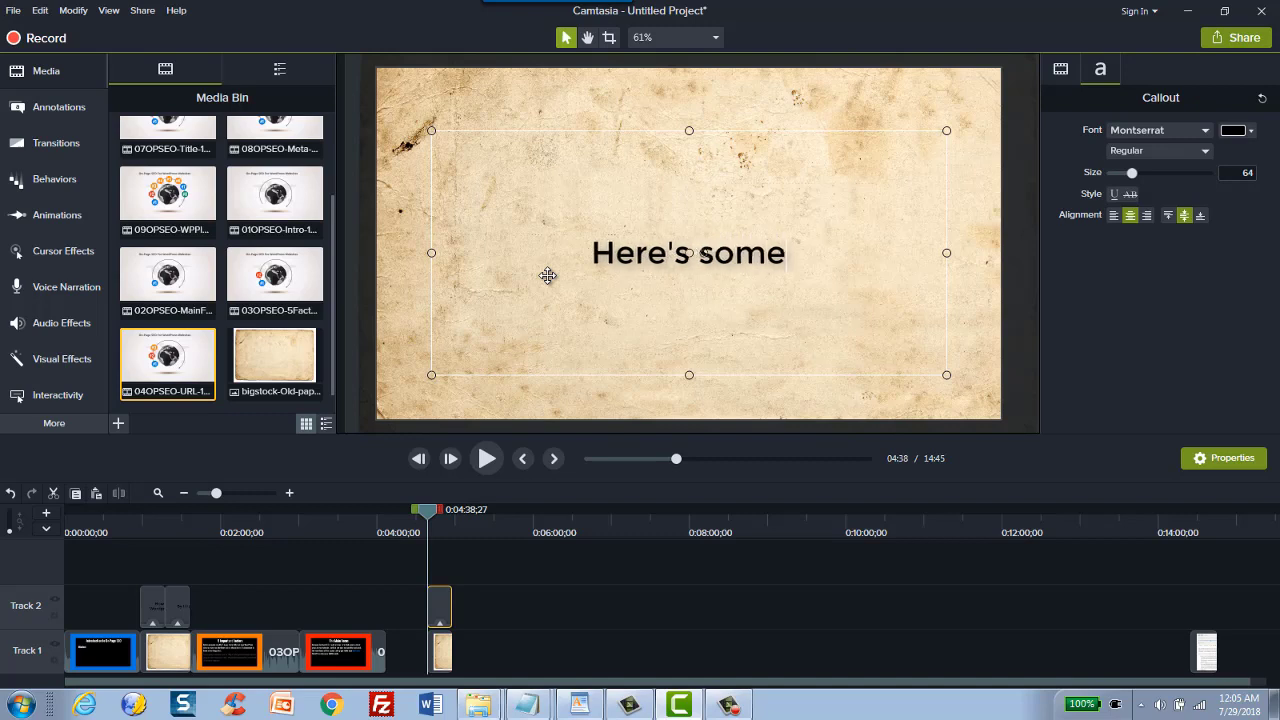
type(" high")
key("BackSpace")
key("BackSpace")
key("BackSpace")
key("BackSpace")
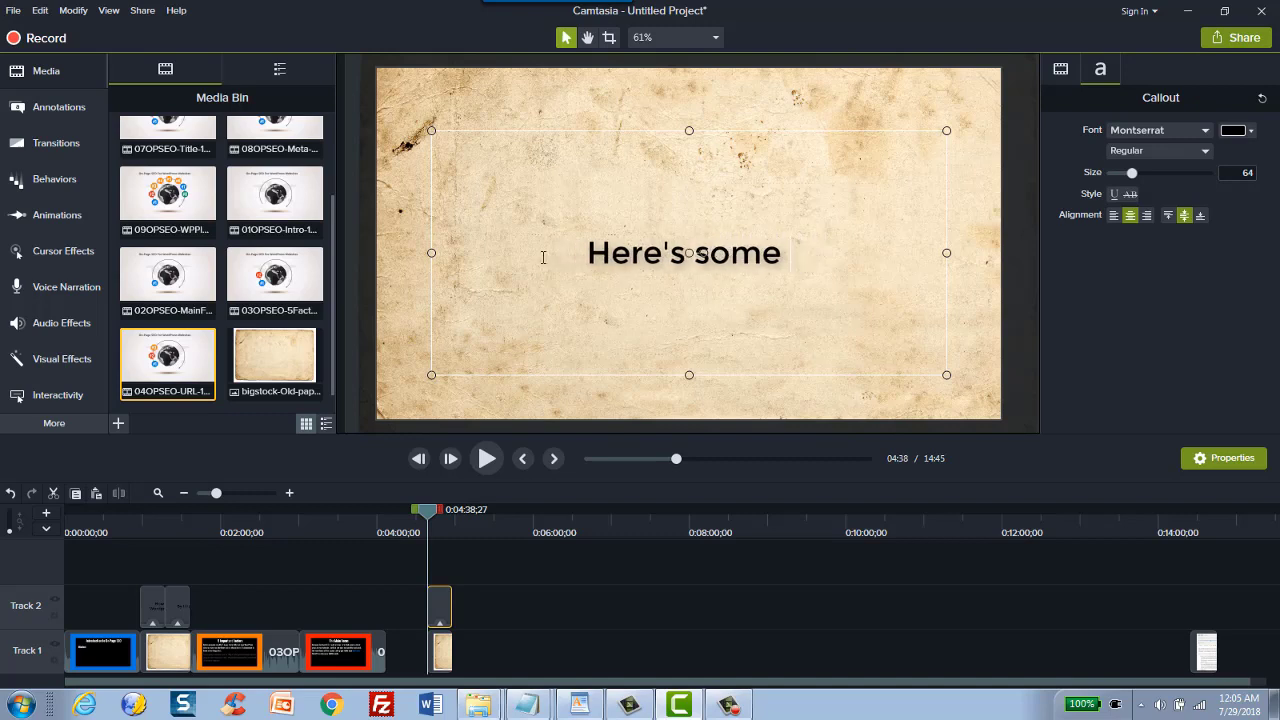
type("sneak")
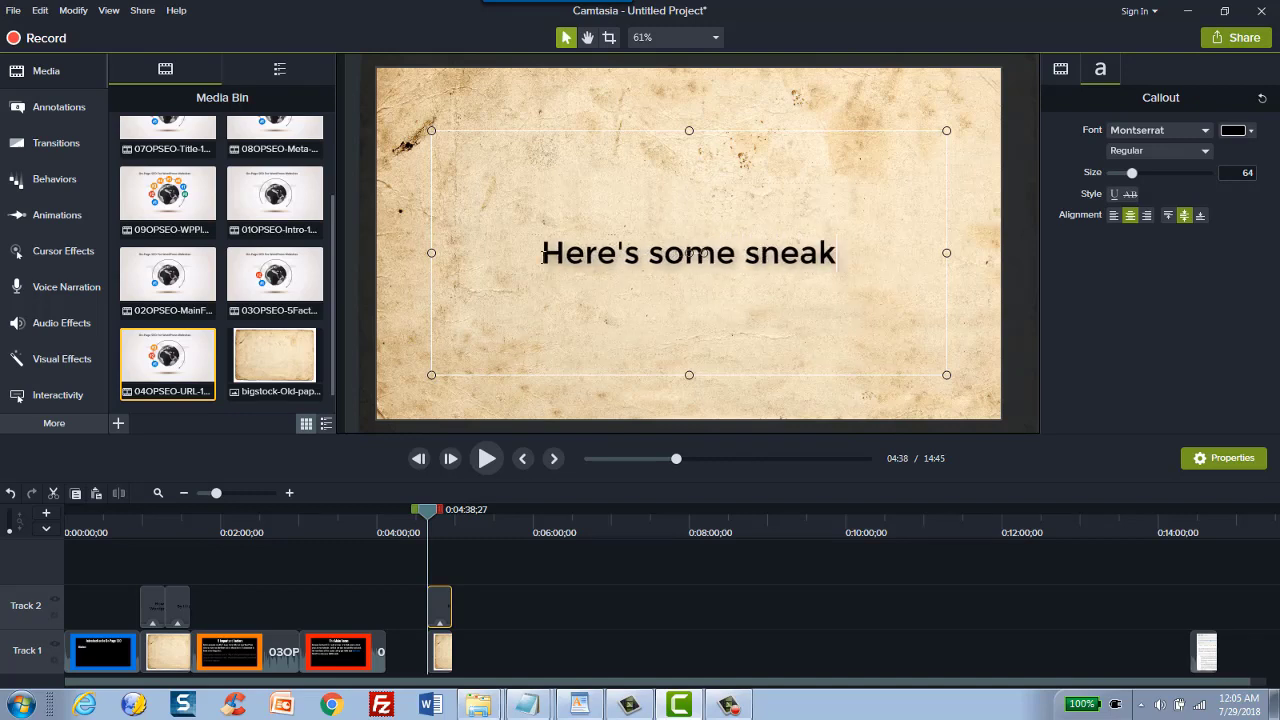
type(" peek previews")
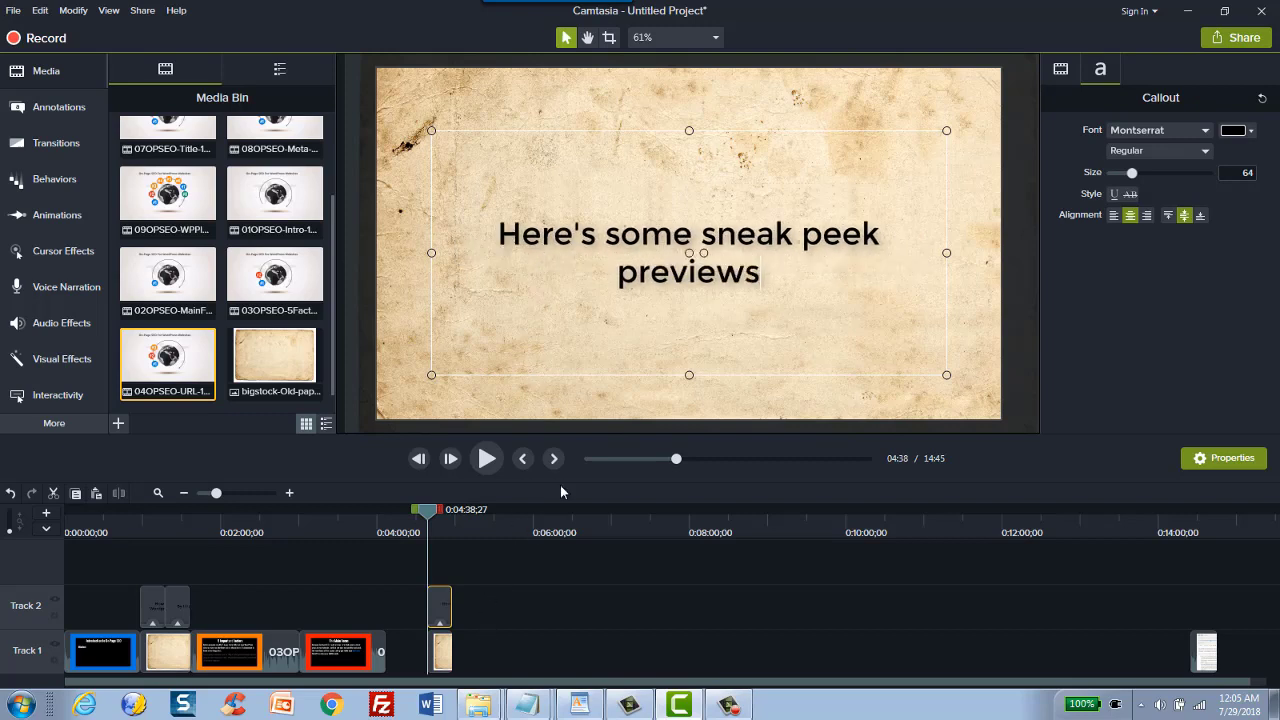
type(" of the course")
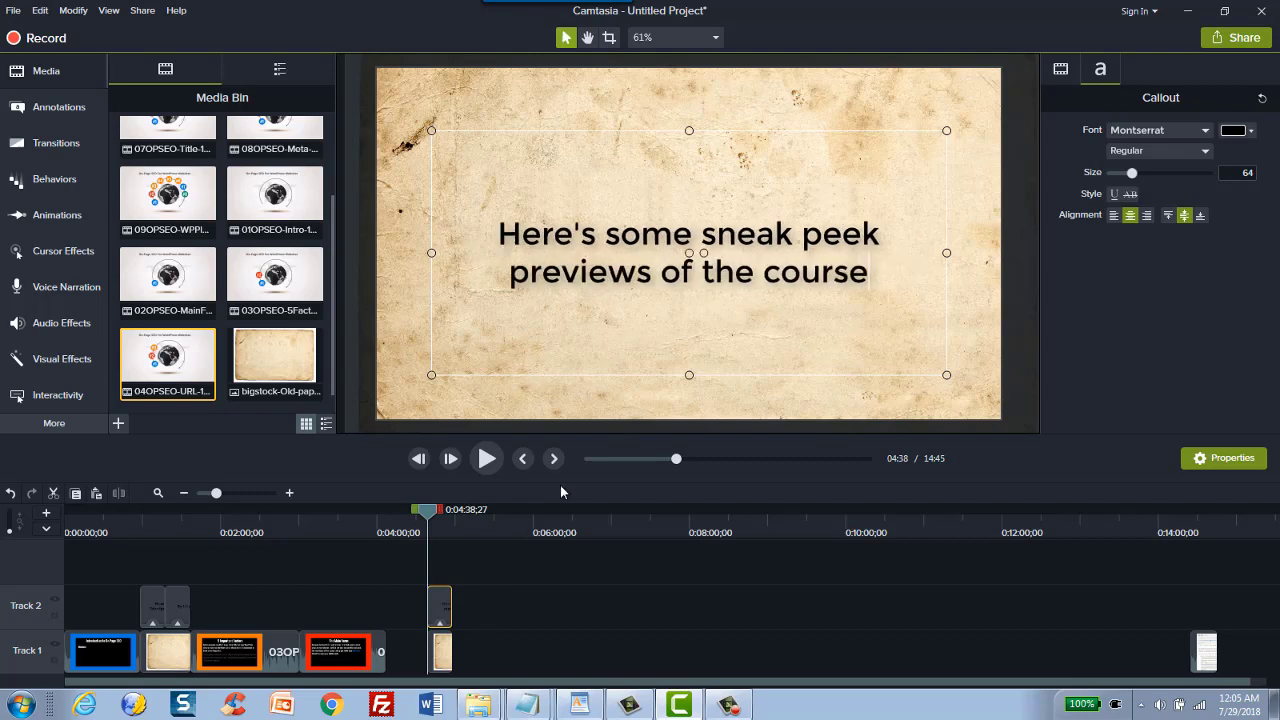
Move the sneak-peek title with its paper background directly behind the MainFocus clip and place the trimmed URL snippet right after it
left_click_drag(1146, 594, 651, 652)
left_click(482, 538)
left_click(449, 565)
left_click_drag(438, 655, 396, 660)
left_click_drag(640, 652, 507, 652)
left_click_drag(425, 670, 420, 662)
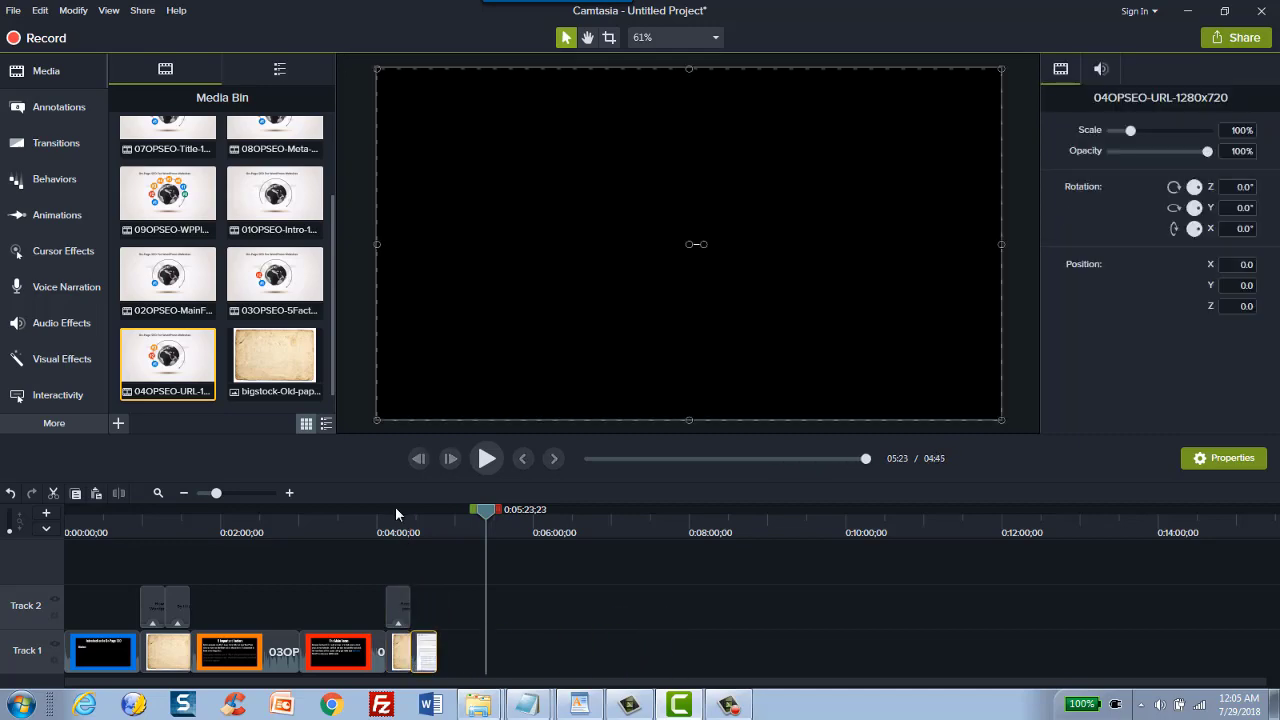
left_click_drag(396, 514, 430, 533)
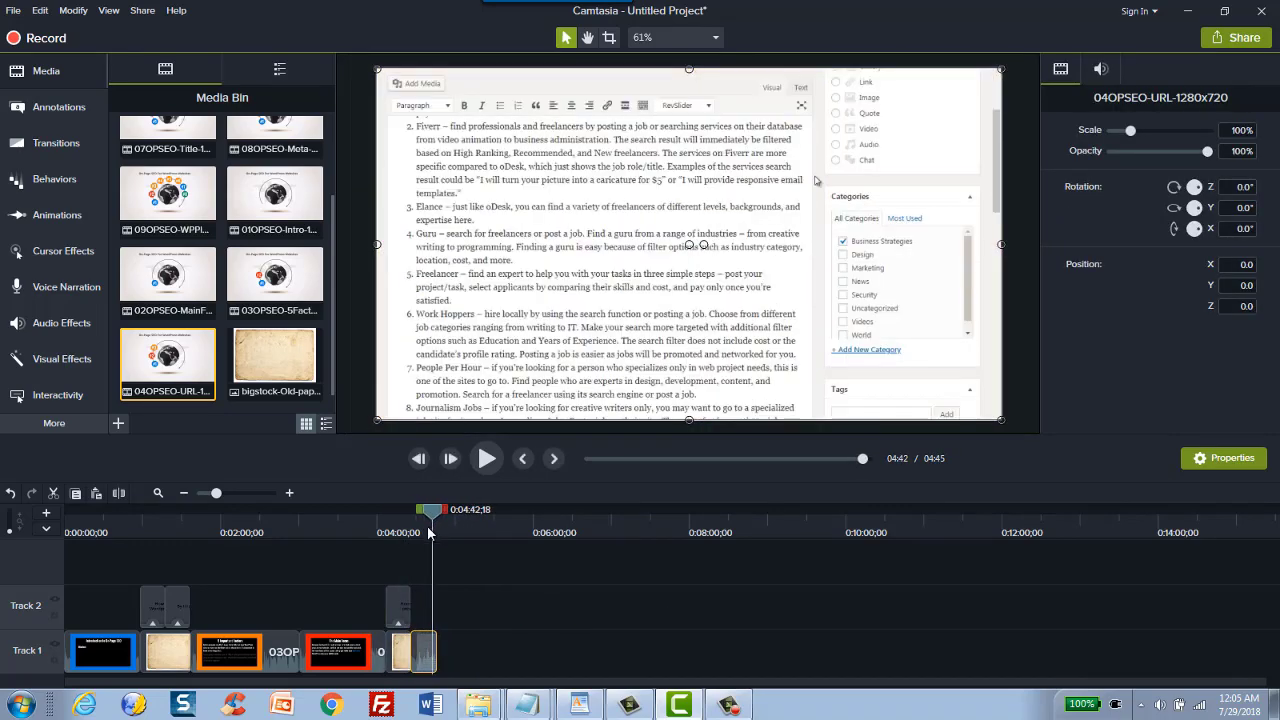
Add the 07OPSEO-Title clip to Track 1 beyond the existing clips and split it at 0:11:29;27
scroll(236, 233, "up", 1)
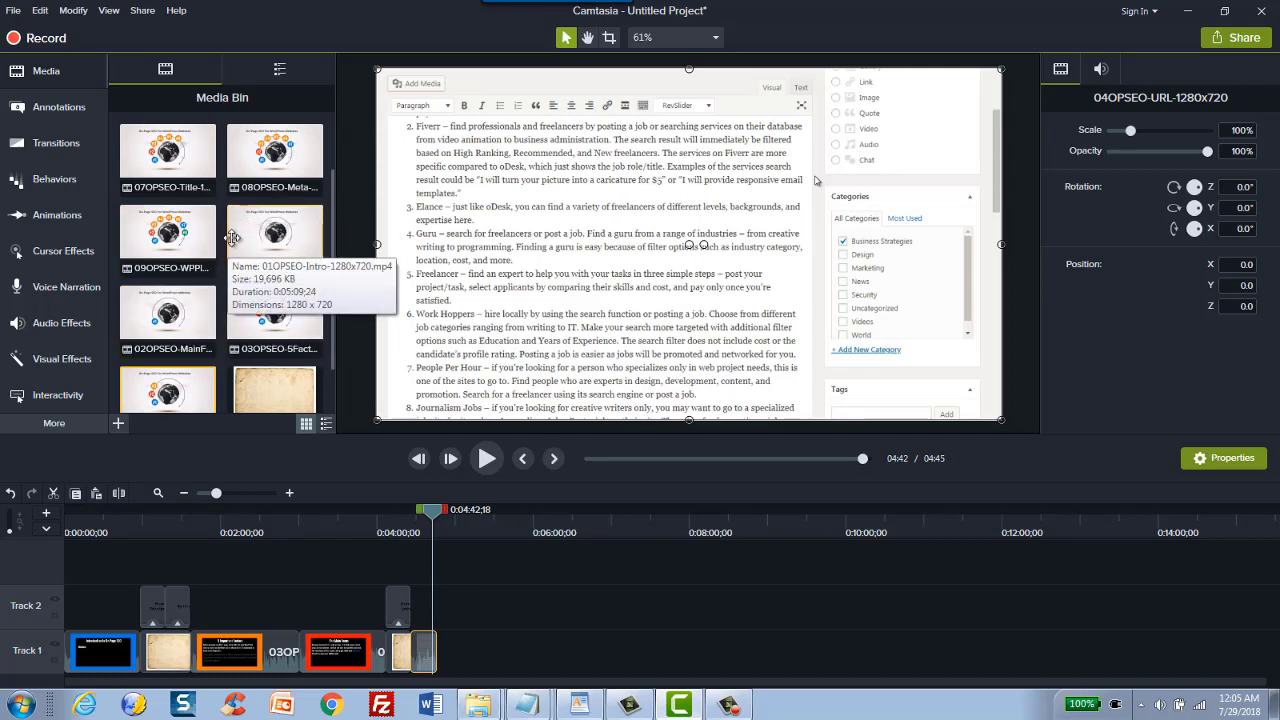
left_click_drag(165, 155, 543, 660)
left_click(1012, 530)
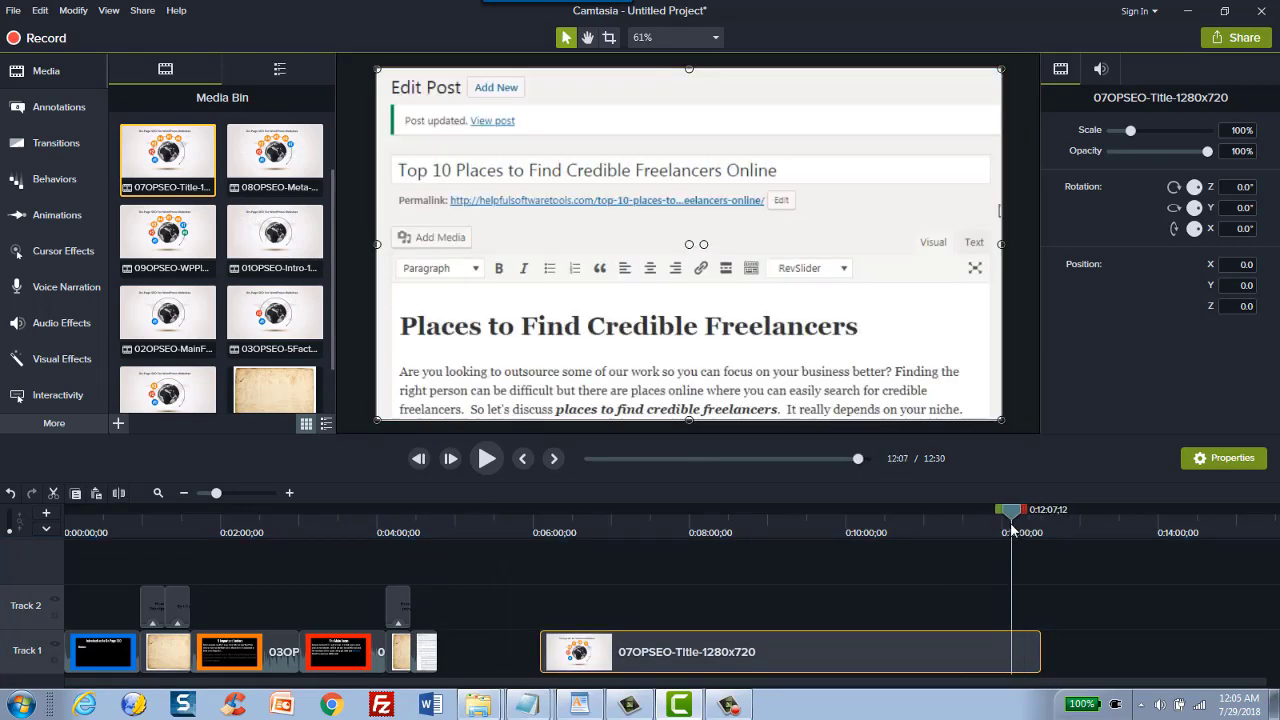
left_click_drag(1012, 530, 963, 520)
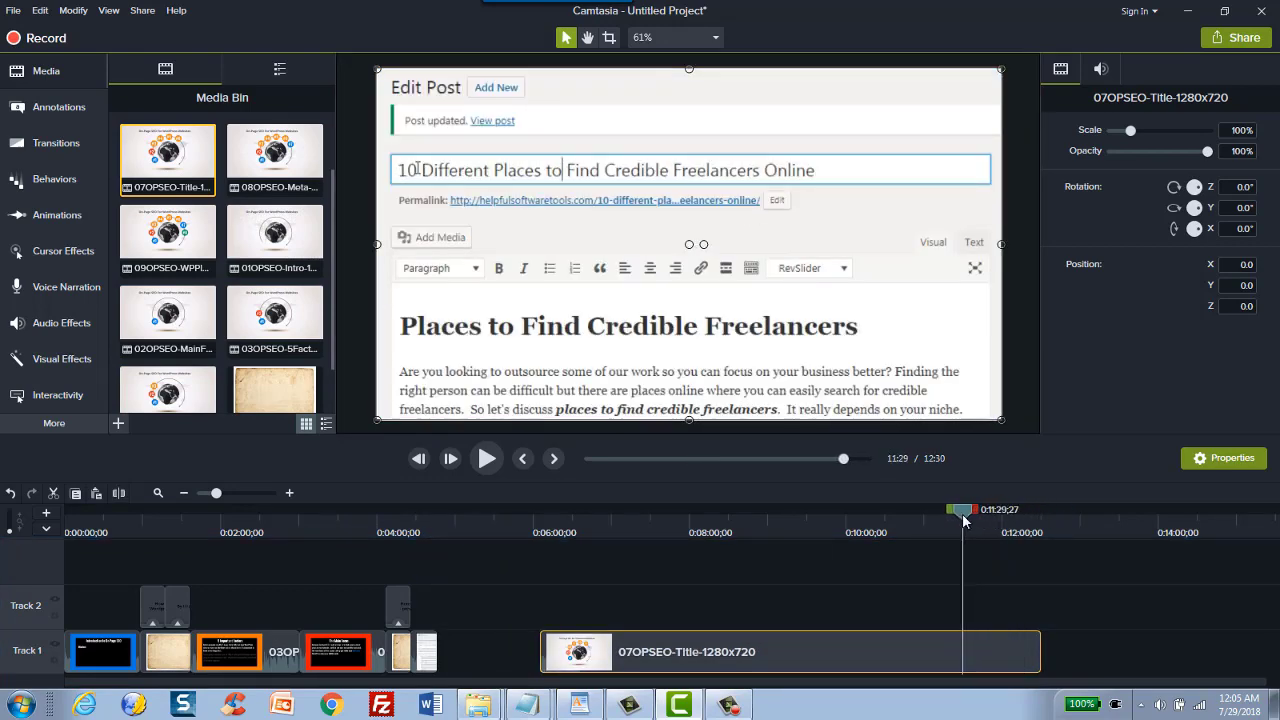
left_click(118, 493)
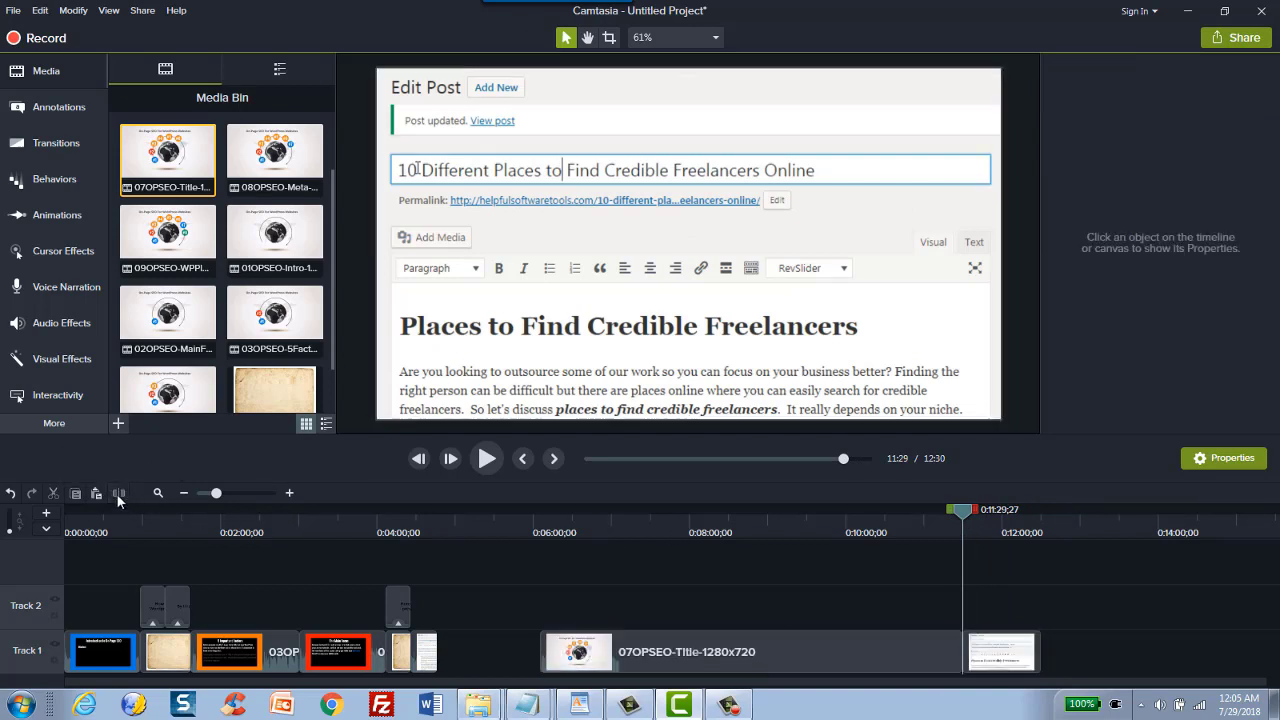
Keep only the Title clip's portion between the first split and 0:11:52;19, and move it directly behind the URL snippet
left_click_drag(963, 524, 992, 520)
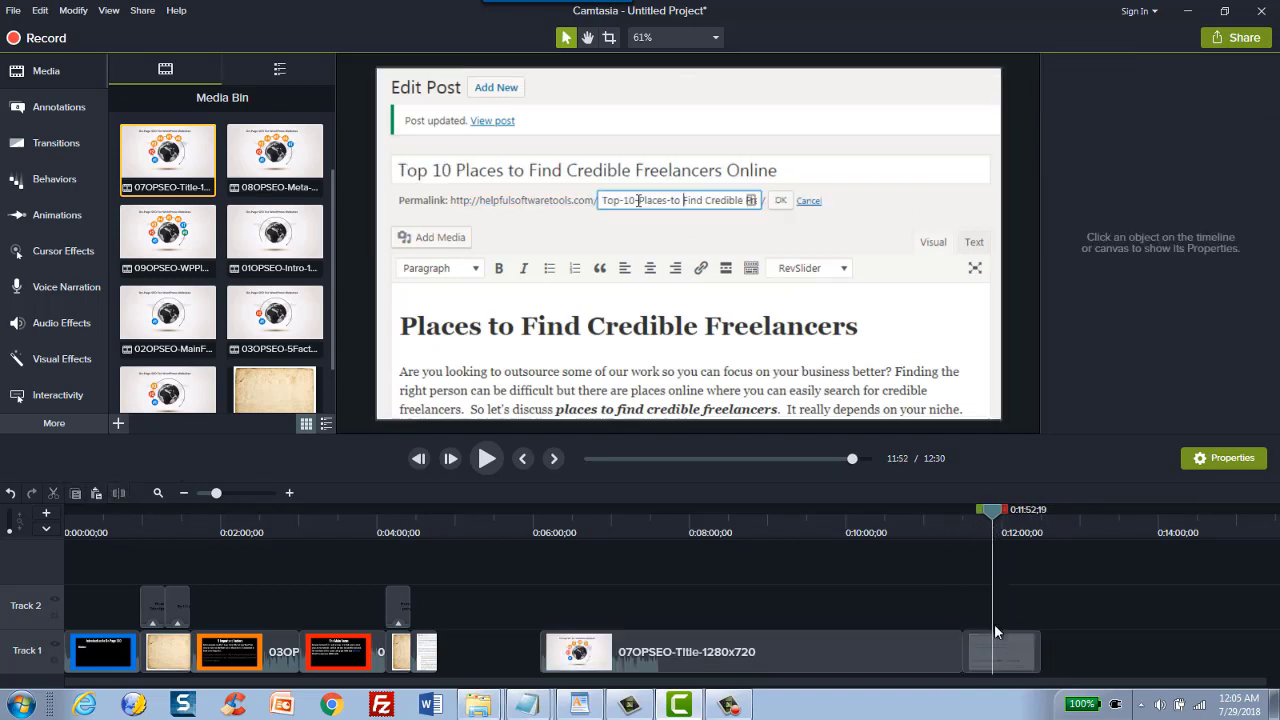
left_click(1000, 666)
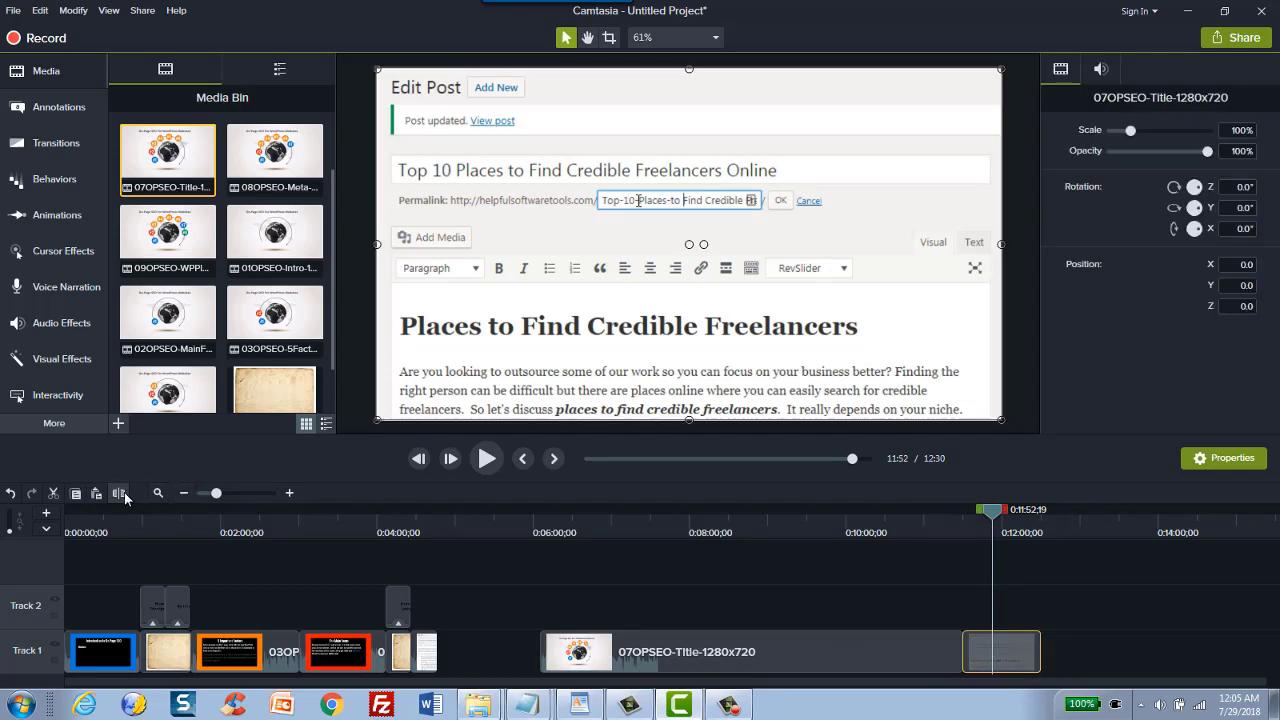
left_click(917, 508)
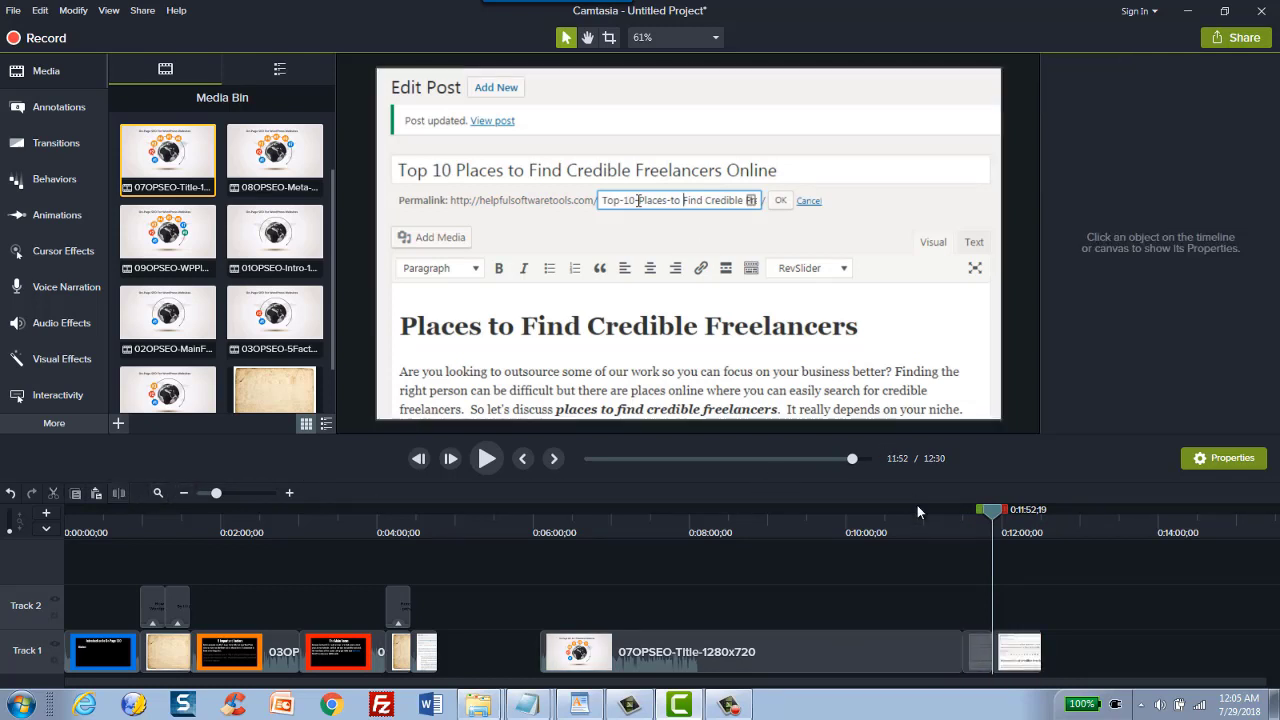
left_click(1028, 666)
key("Delete")
left_click(904, 661)
key("Delete")
left_click(974, 652)
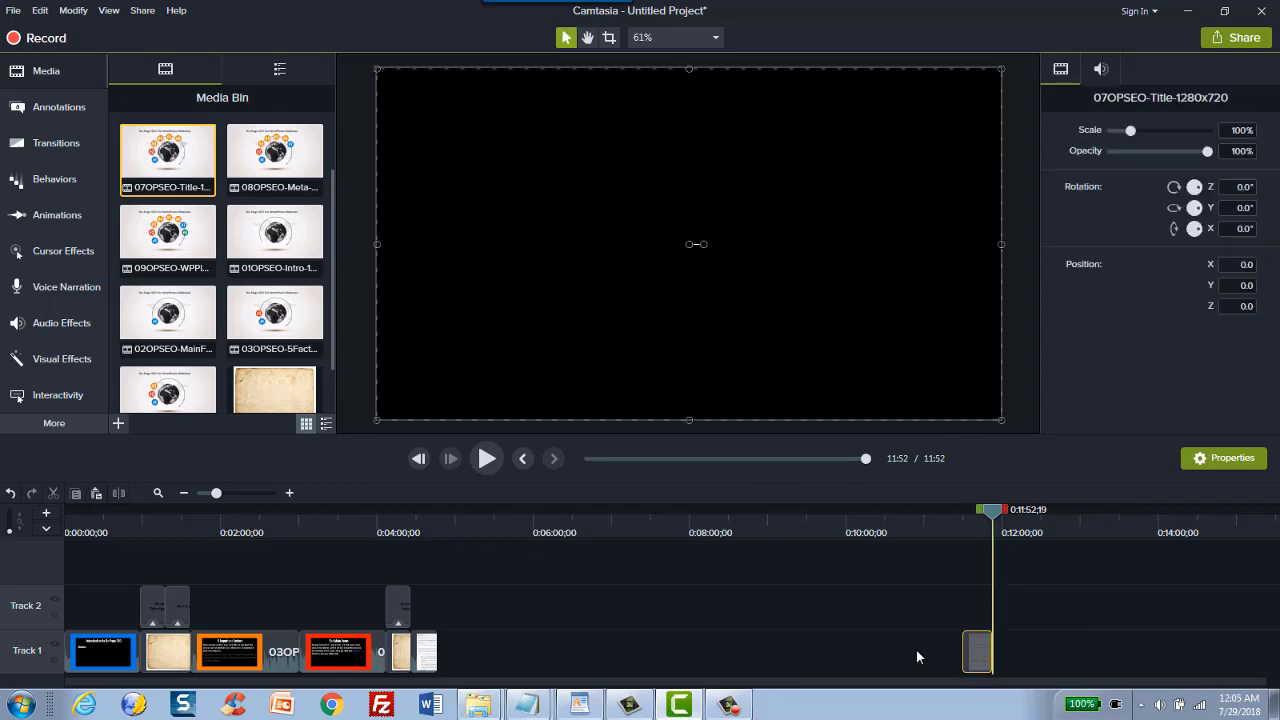
left_click_drag(916, 649, 452, 652)
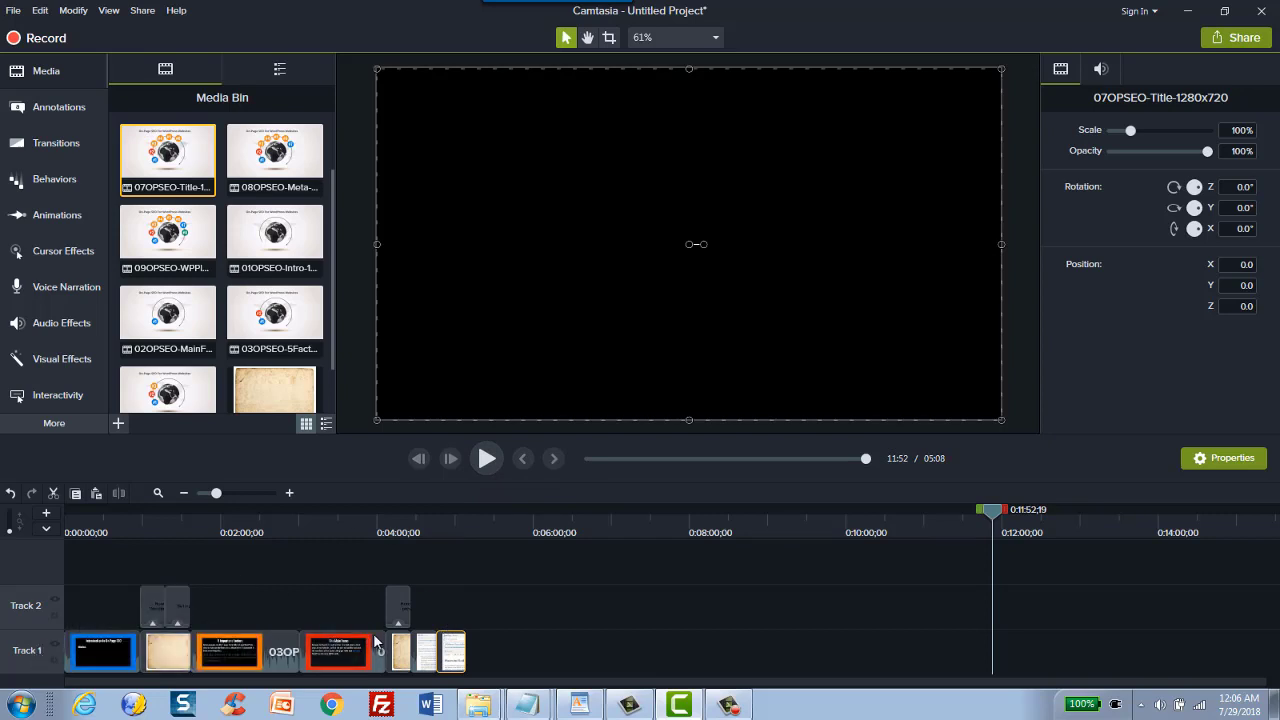
Separate the audio and video of the Title snippet and delete its audio
right_click(455, 656)
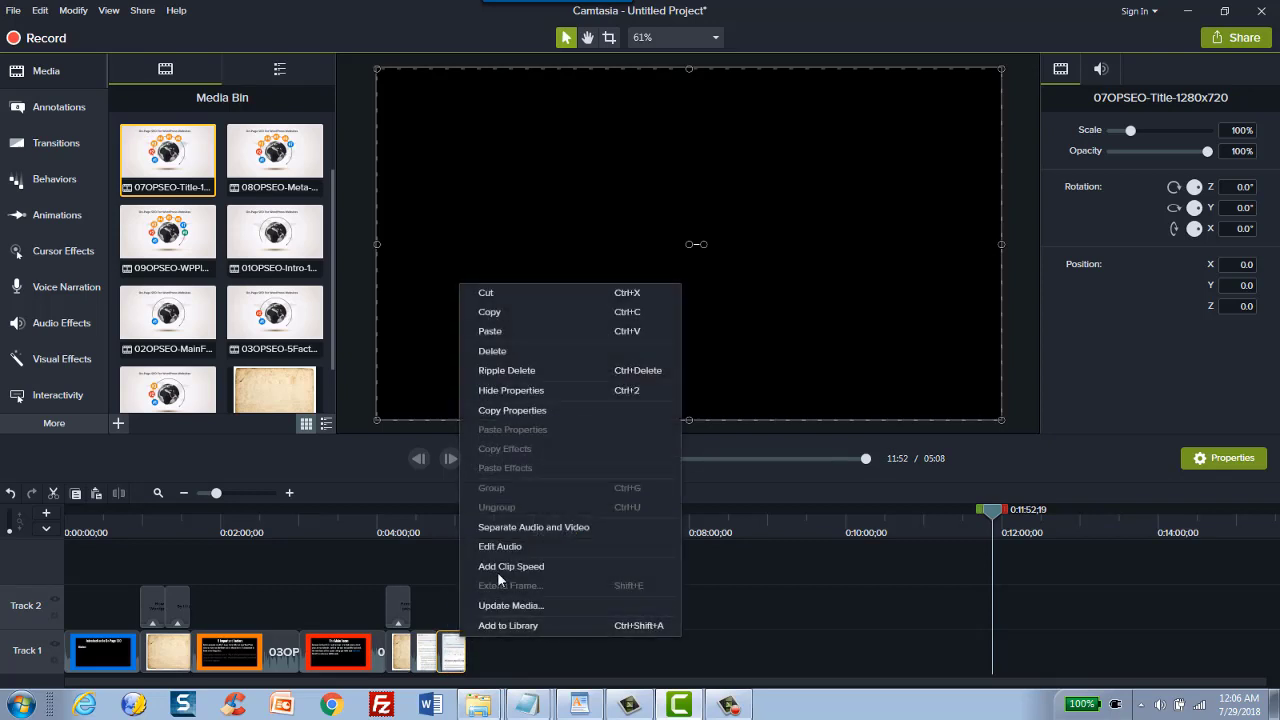
left_click(523, 525)
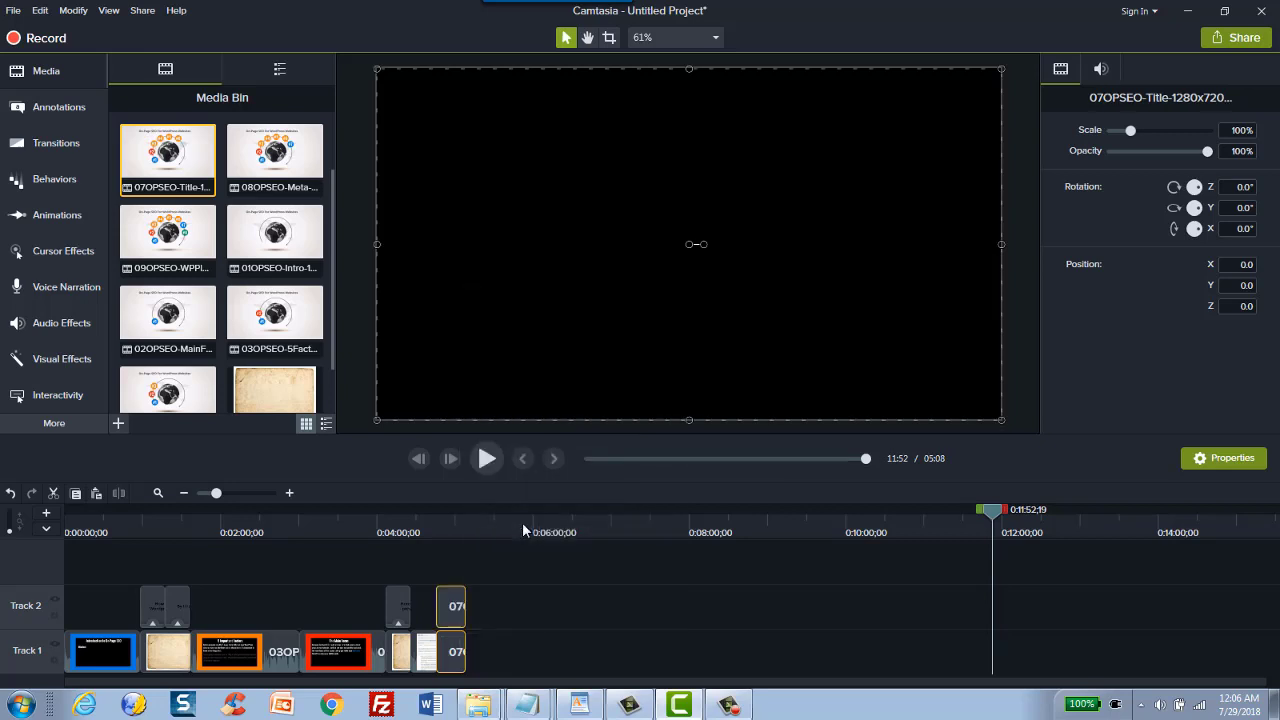
left_click(455, 605)
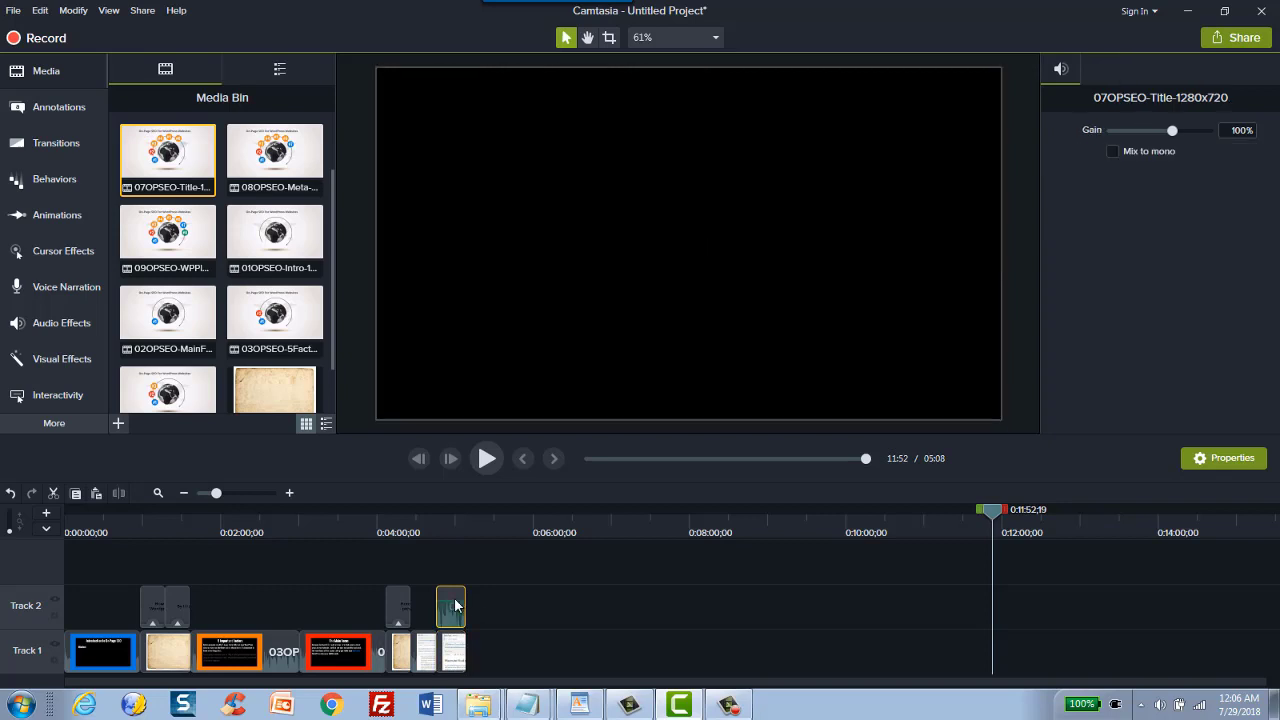
key("Delete")
Separate the audio and video of the MainFocus snippet
left_click(337, 647)
right_click(341, 630)
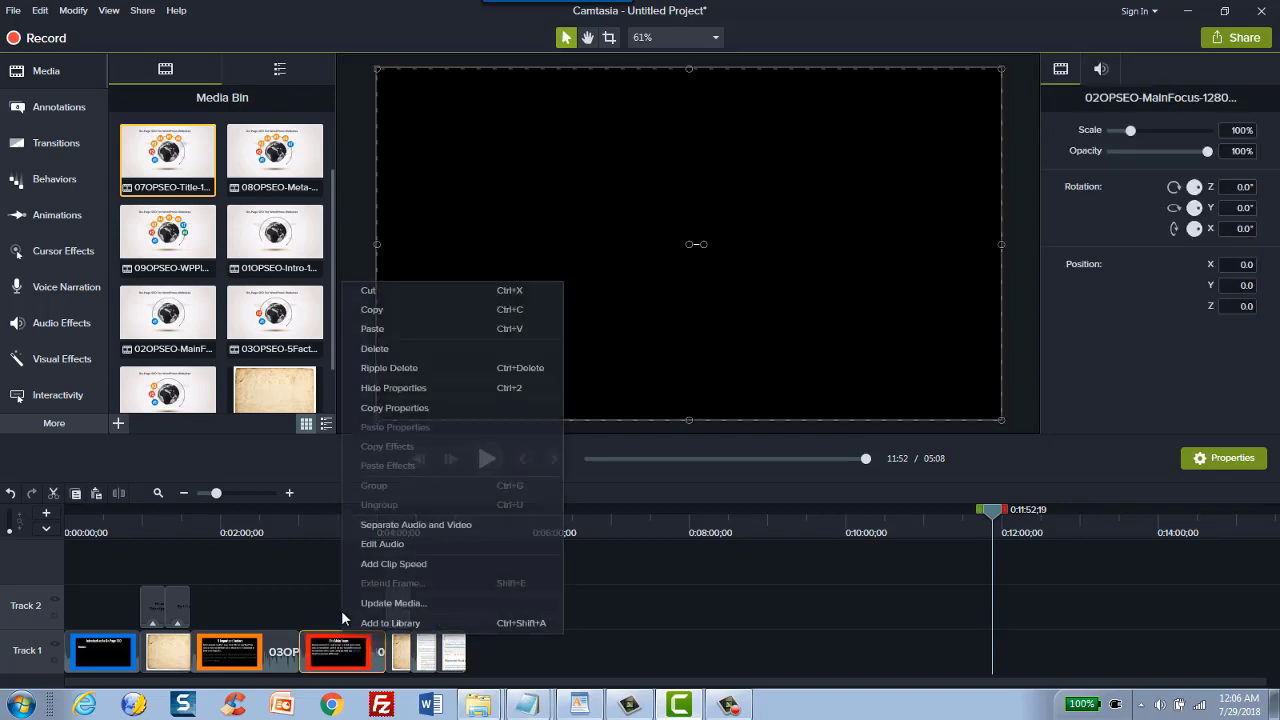
left_click(378, 525)
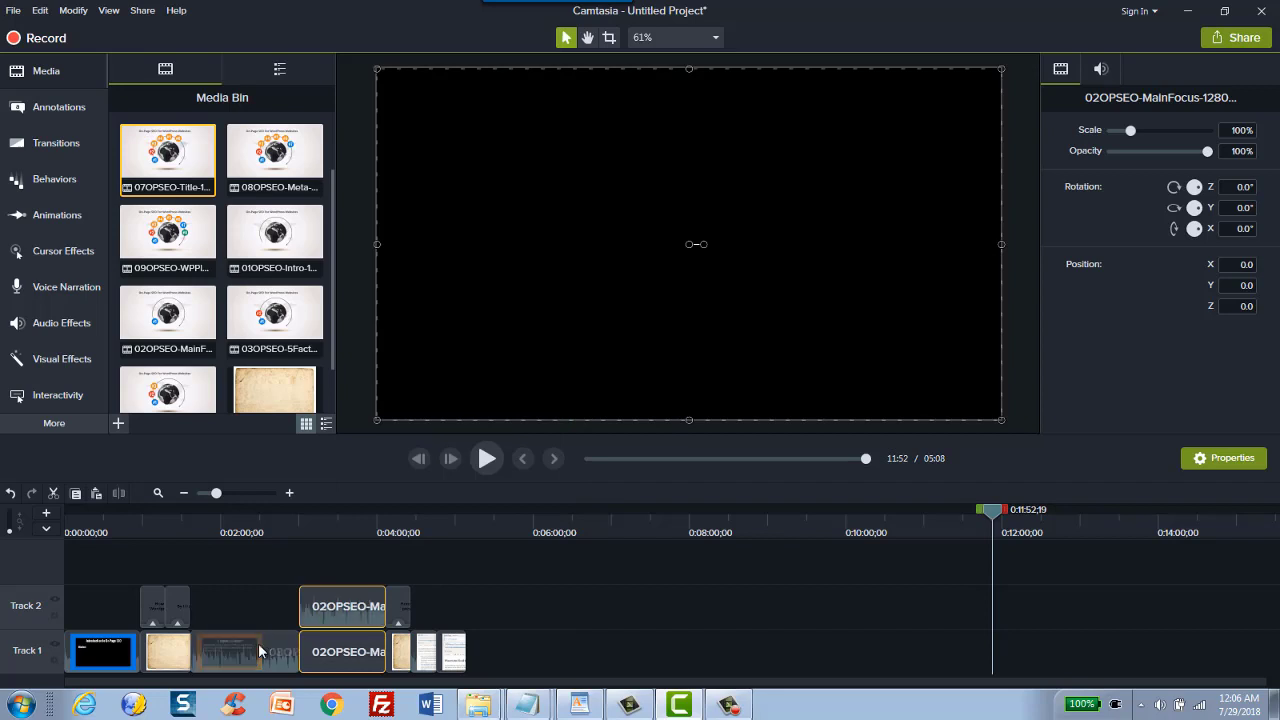
Separate the audio and video of the 5Factors snippet, and delete the separated audio of both the MainFocus and 5Factors snippets
right_click(258, 643)
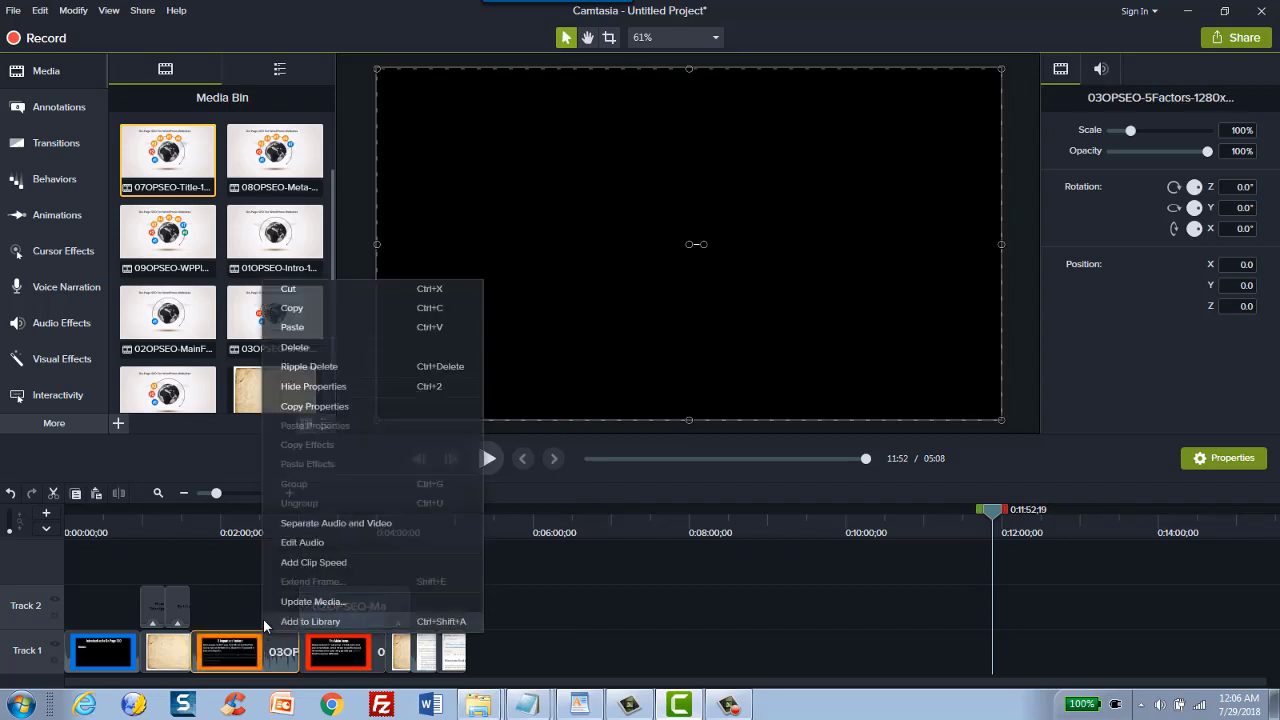
left_click(300, 524)
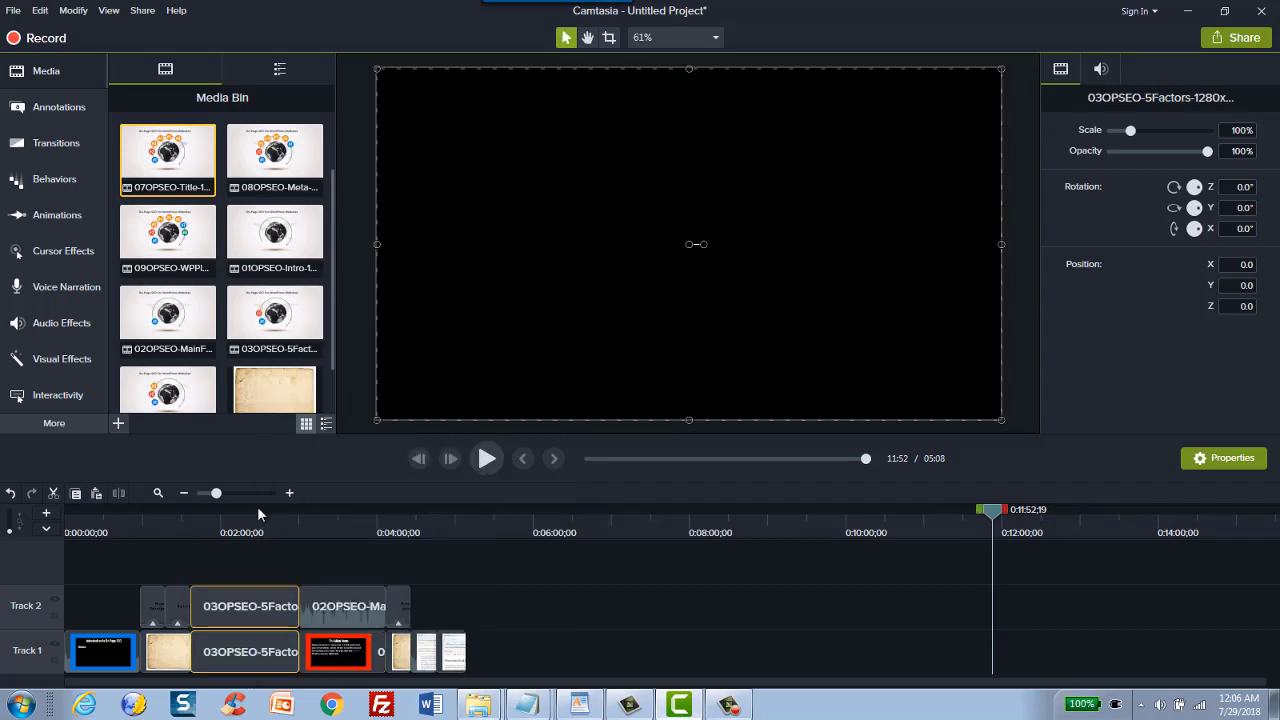
left_click(343, 603)
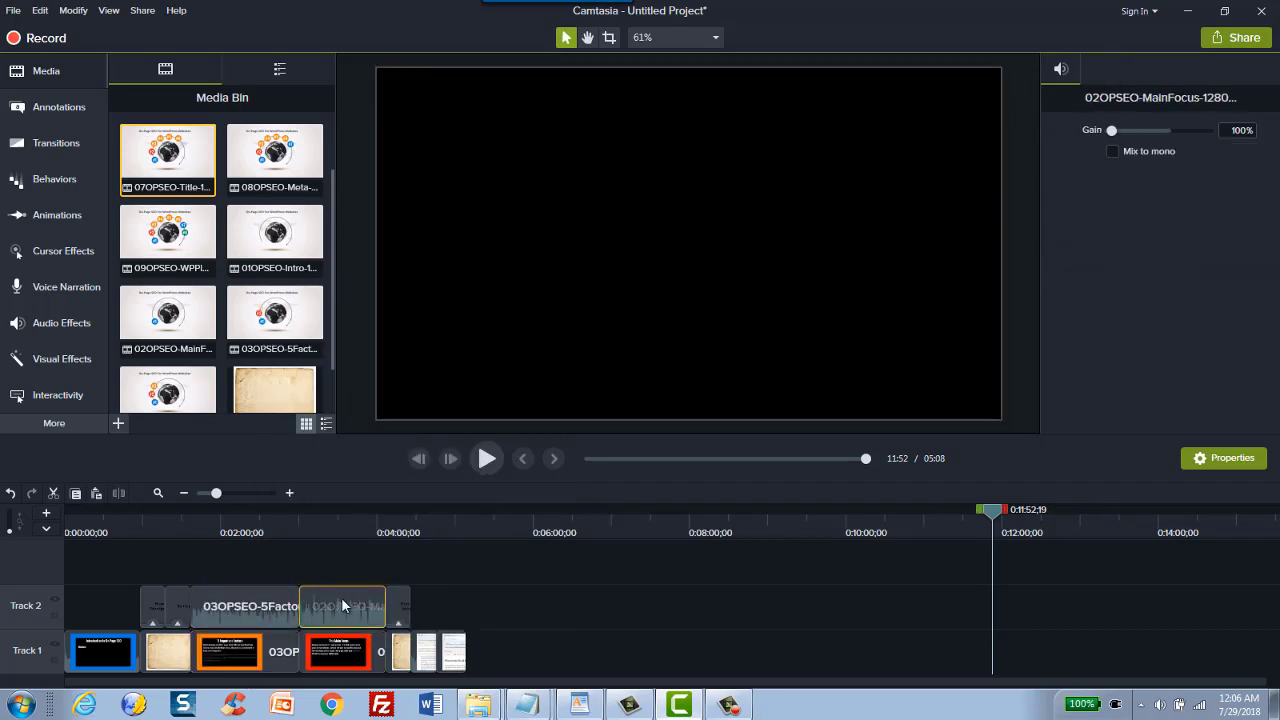
key("Delete")
left_click(250, 608)
key("Delete")
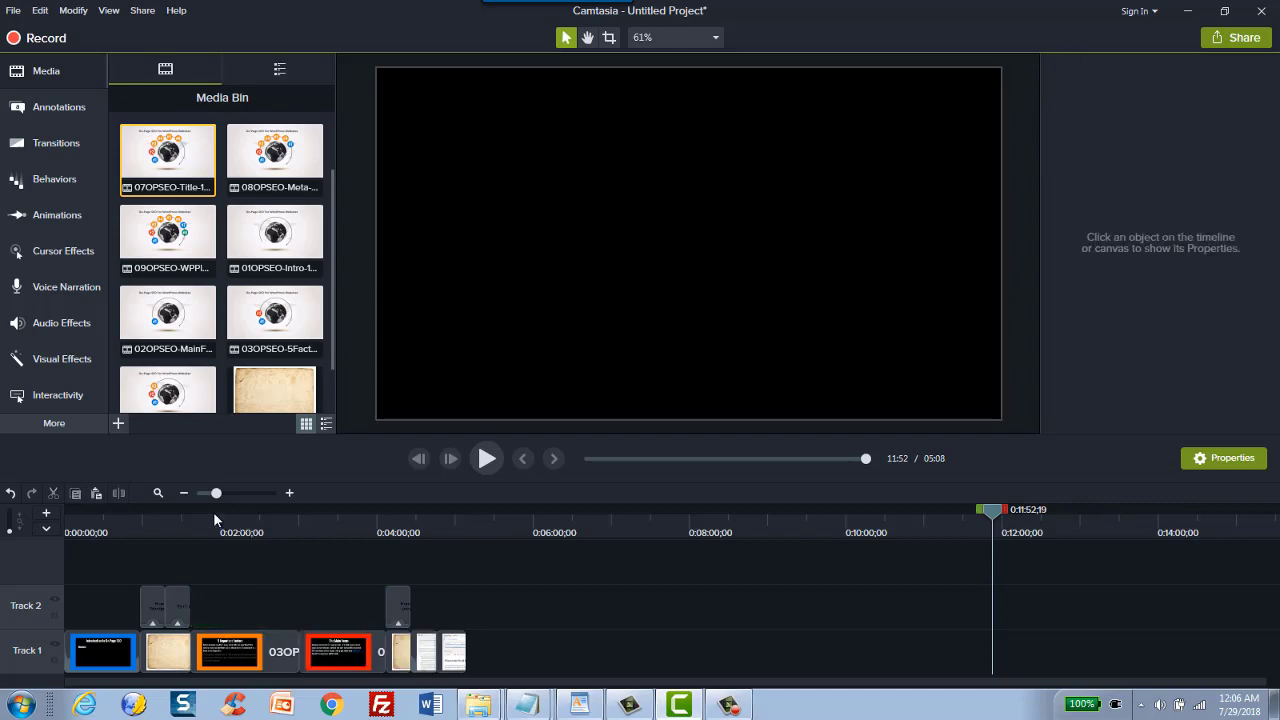
Duplicate the "Here's some sneak peek previews of the course" card with its paper background and place the copy directly behind the last snippet
left_click_drag(275, 511, 474, 498)
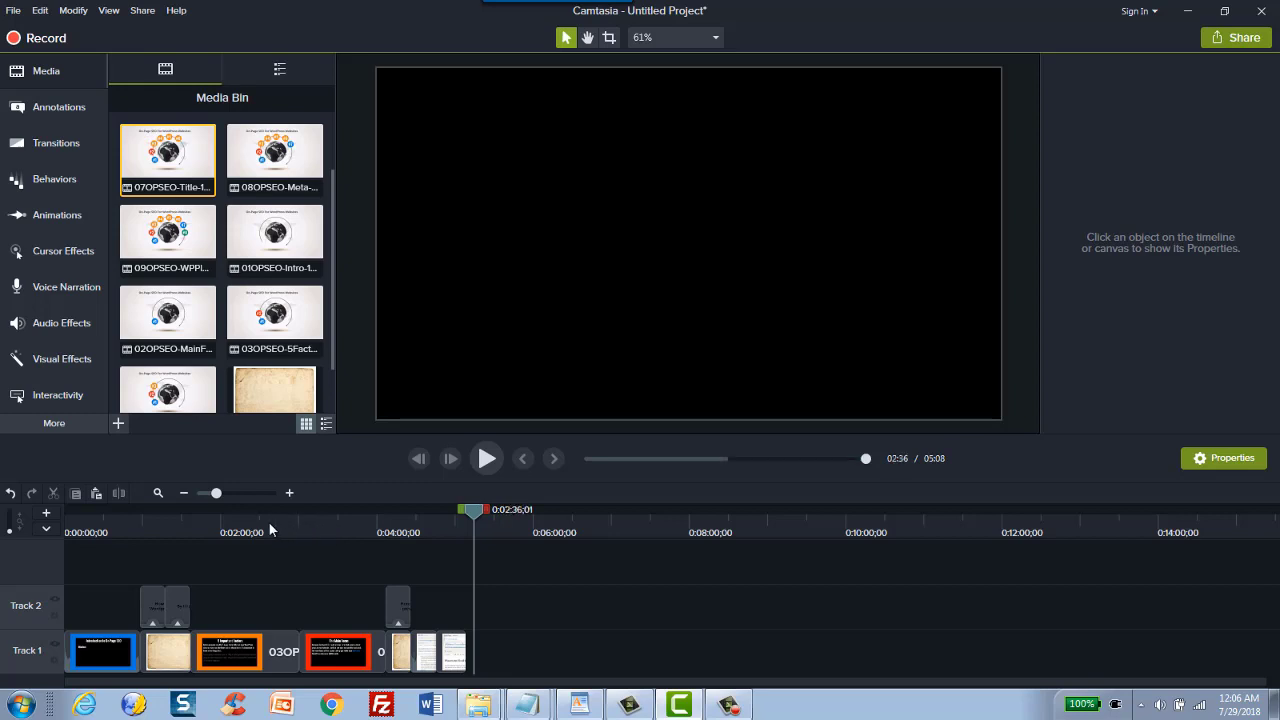
left_click_drag(268, 521, 175, 532)
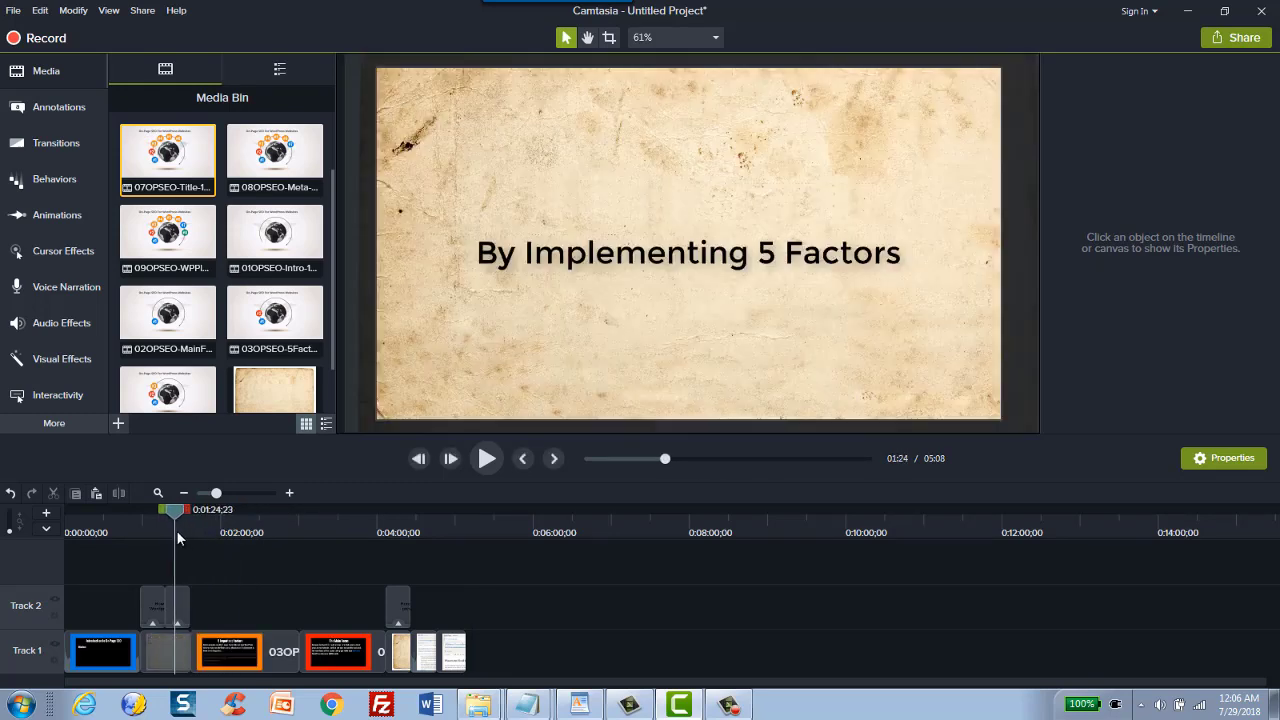
left_click_drag(112, 535, 212, 532)
left_click_drag(353, 517, 484, 515)
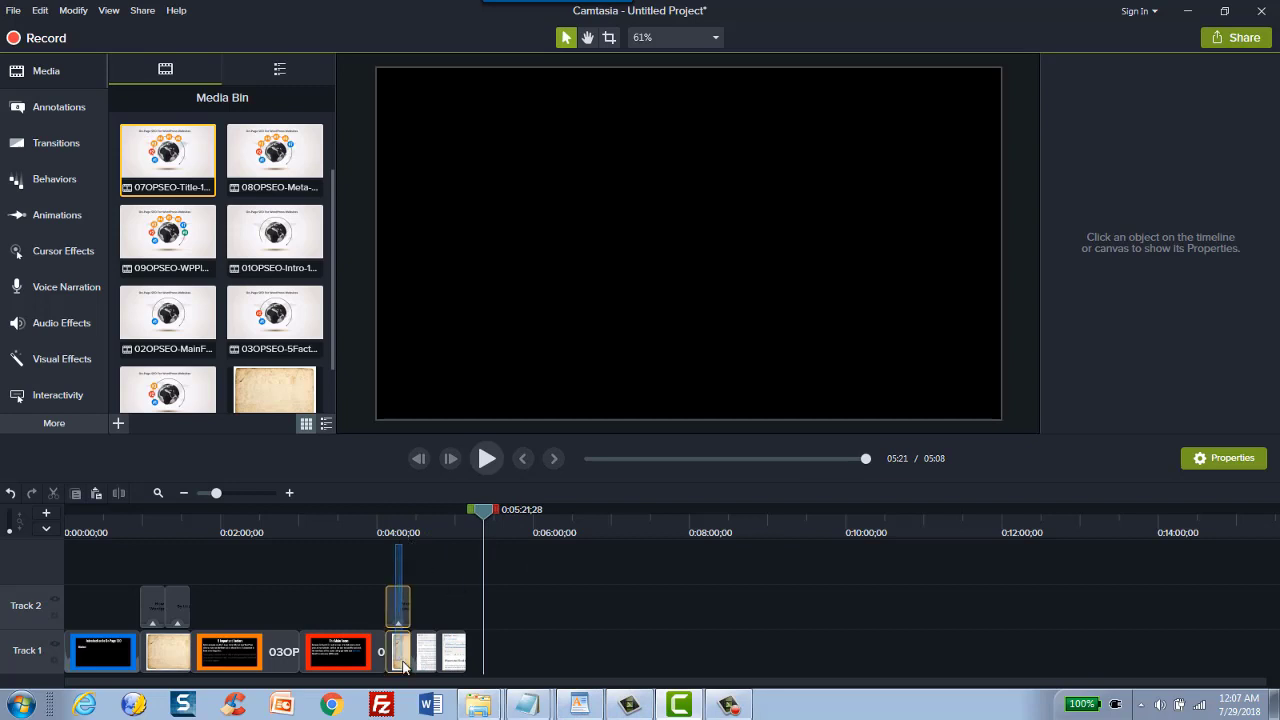
left_click(397, 612)
key("ctrl+c")
key("ctrl+v")
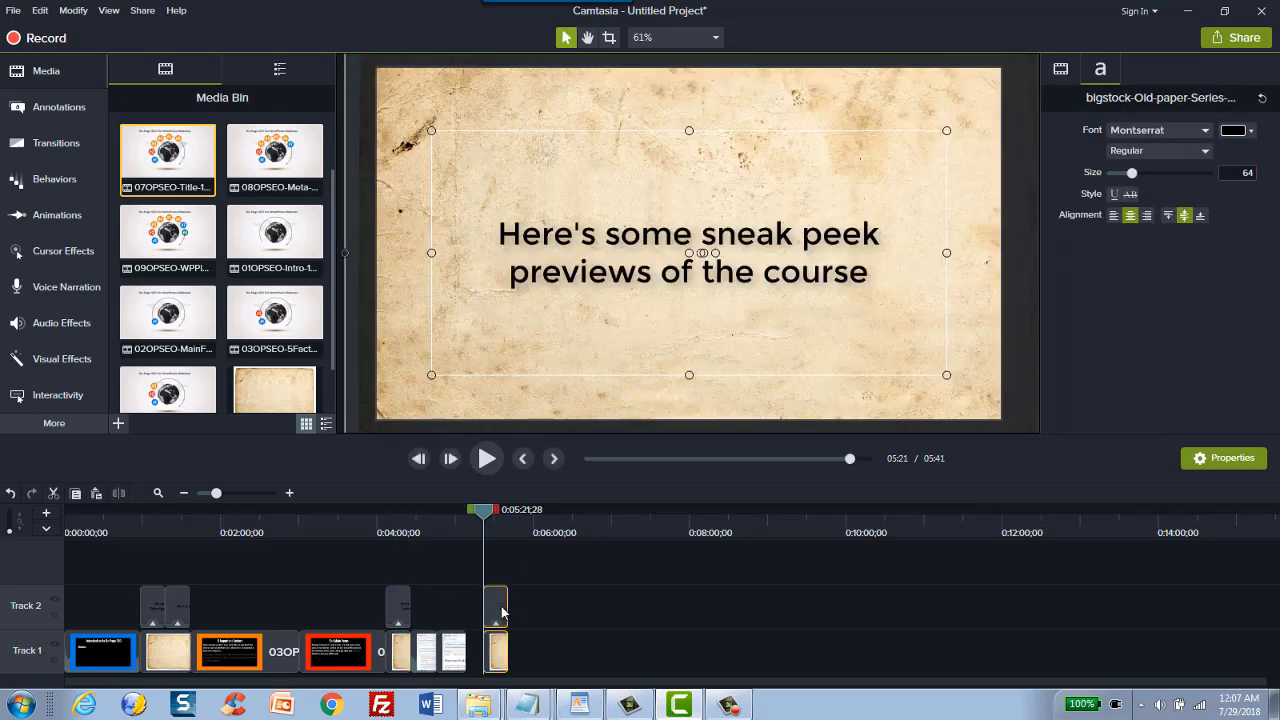
left_click_drag(503, 612, 484, 598)
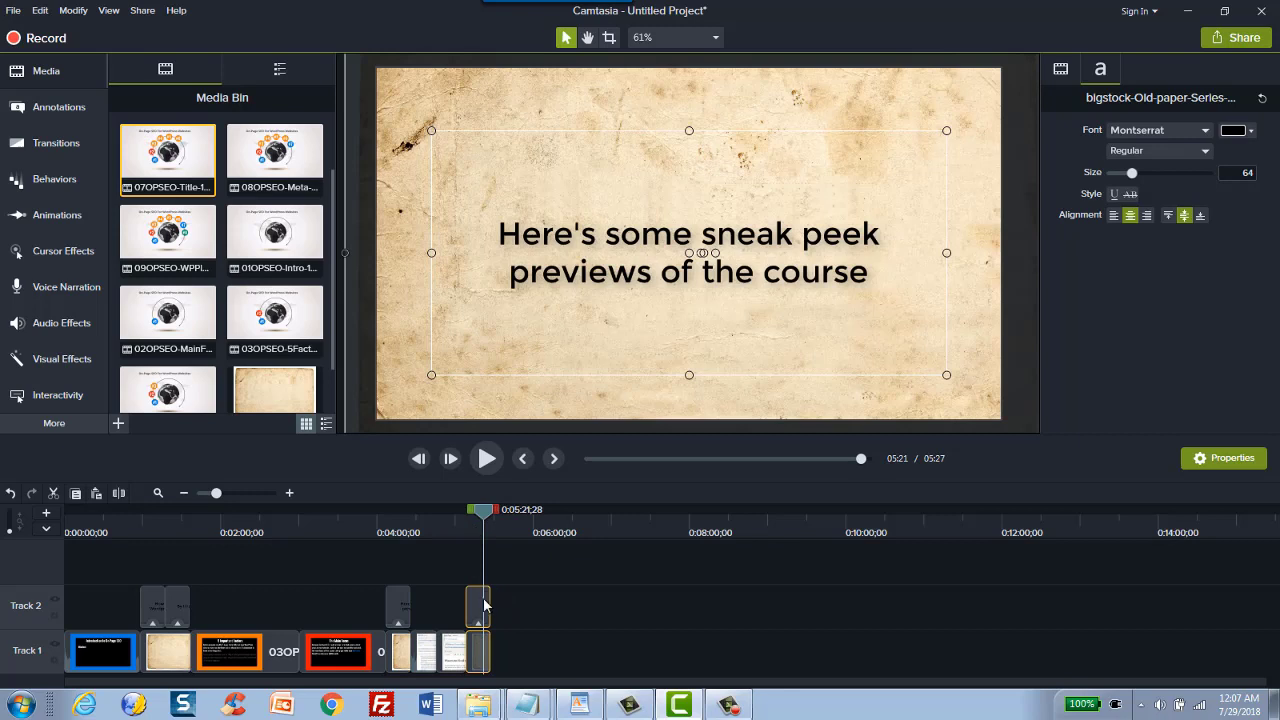
Change the copied card's text to "Want a free report on 5 ways to make your site SEO friendly in 2 hours? Sign up below:"
left_click(484, 603)
double_click(628, 272)
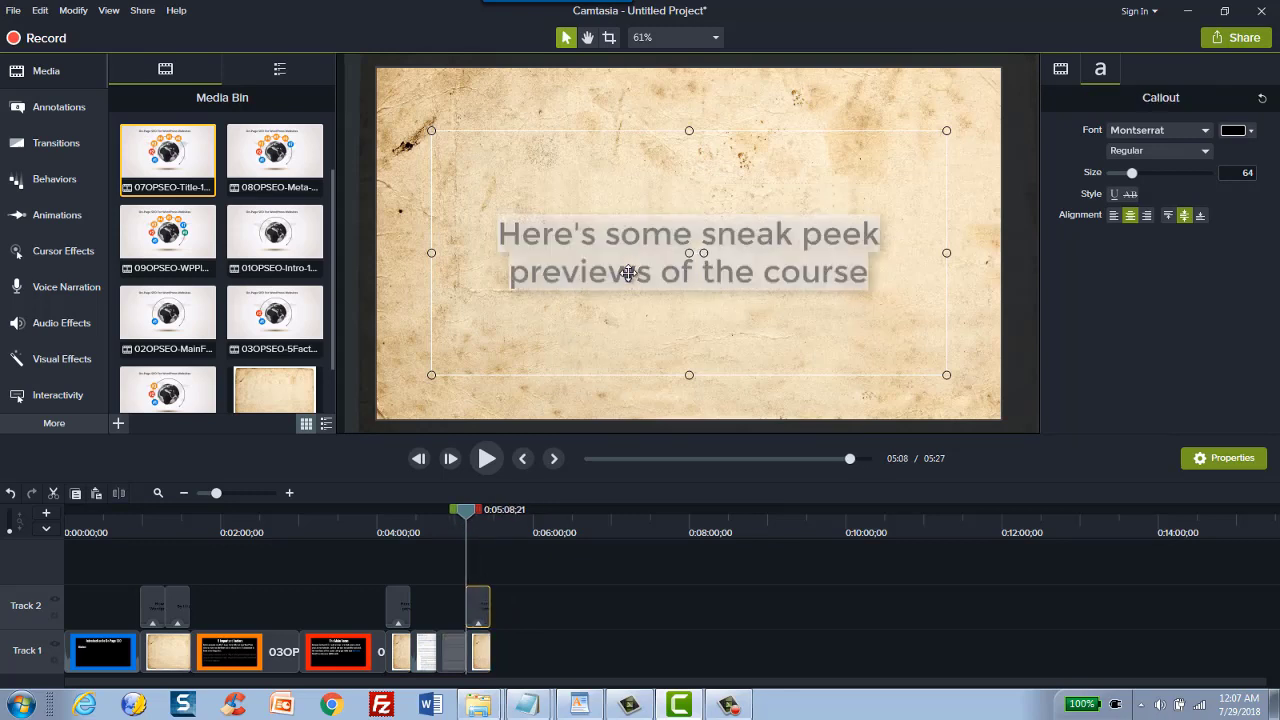
type("Want more??")
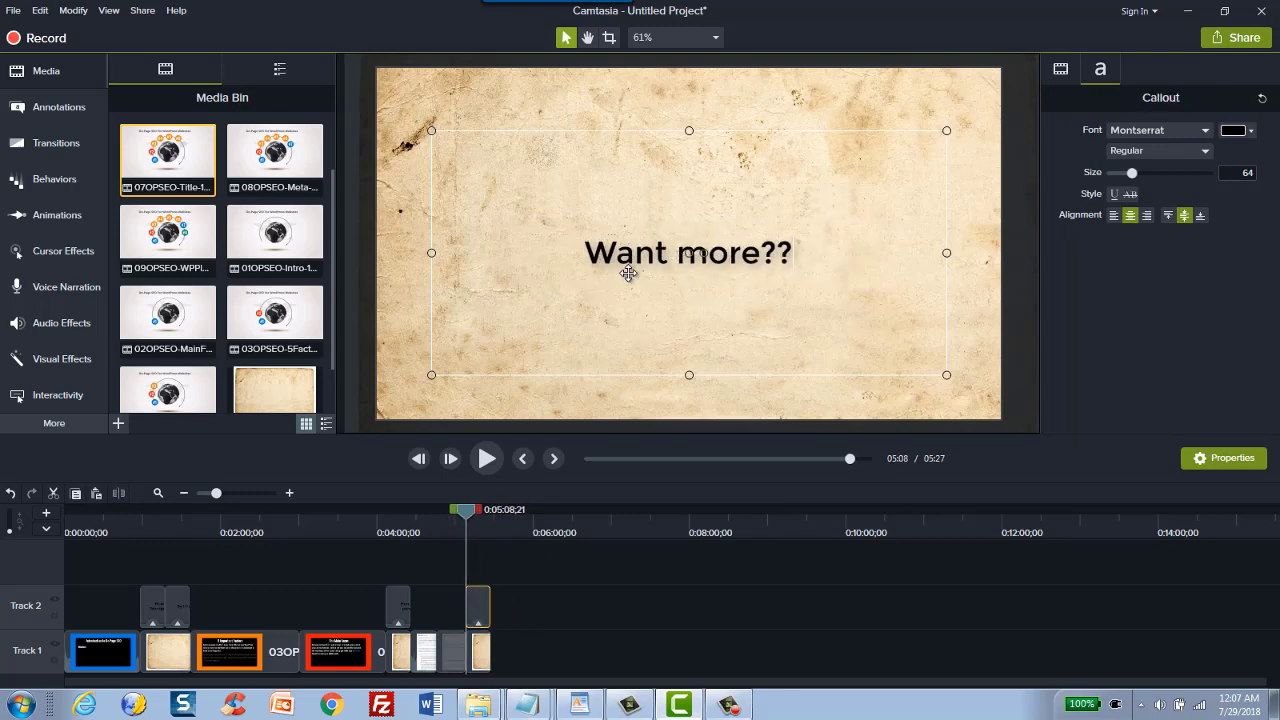
key("ctrl+a")
type("Wna")
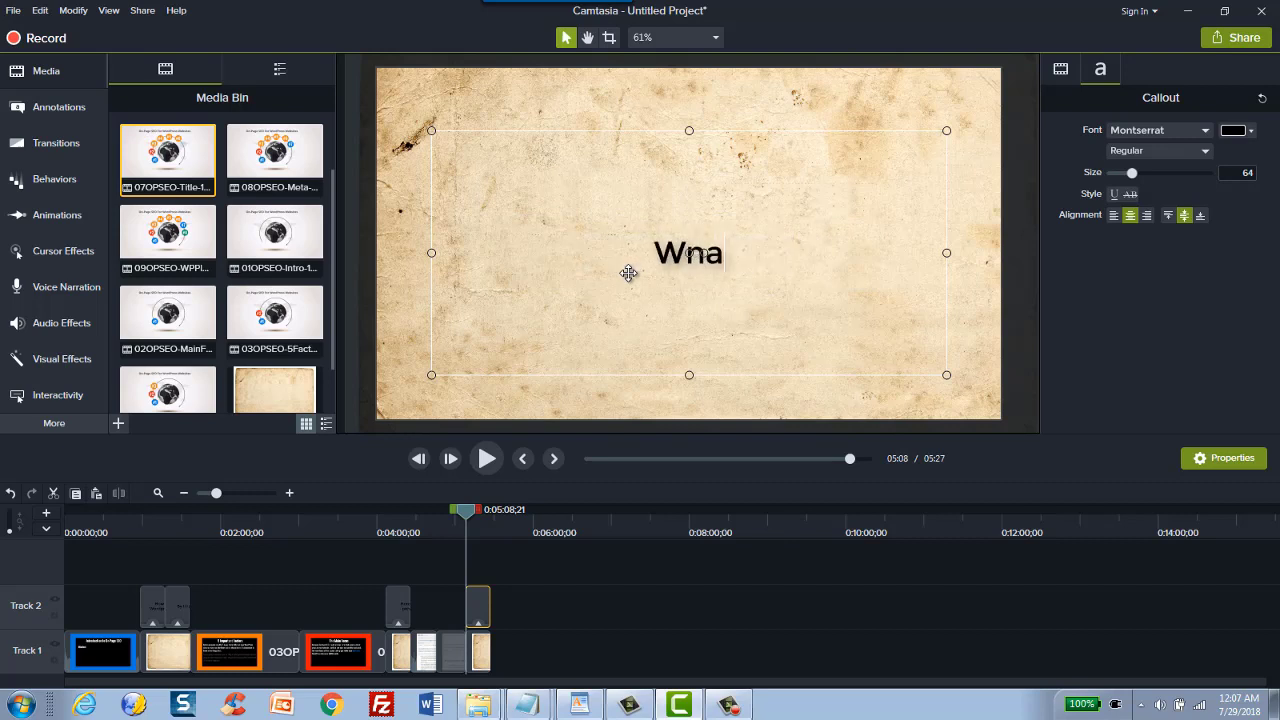
key("BackSpace")
key("BackSpace")
type("ant a f")
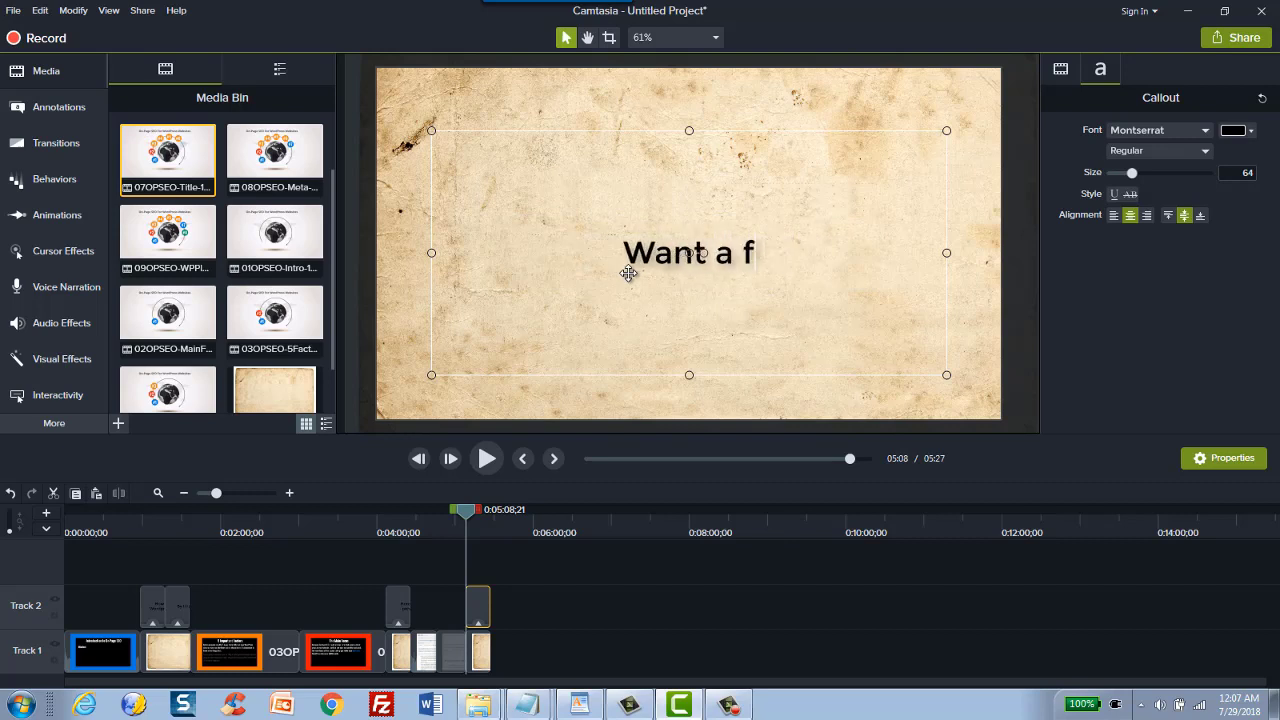
type("ree reor")
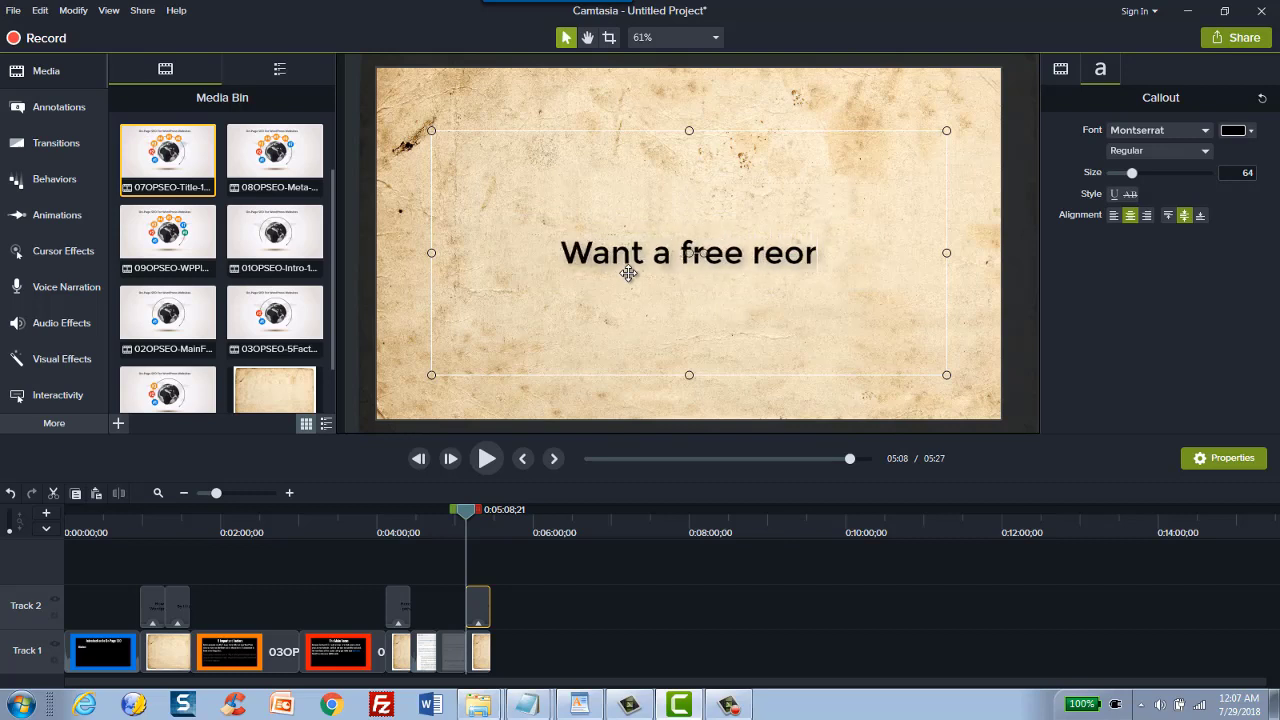
key("BackSpace")
key("BackSpace")
type("port?")
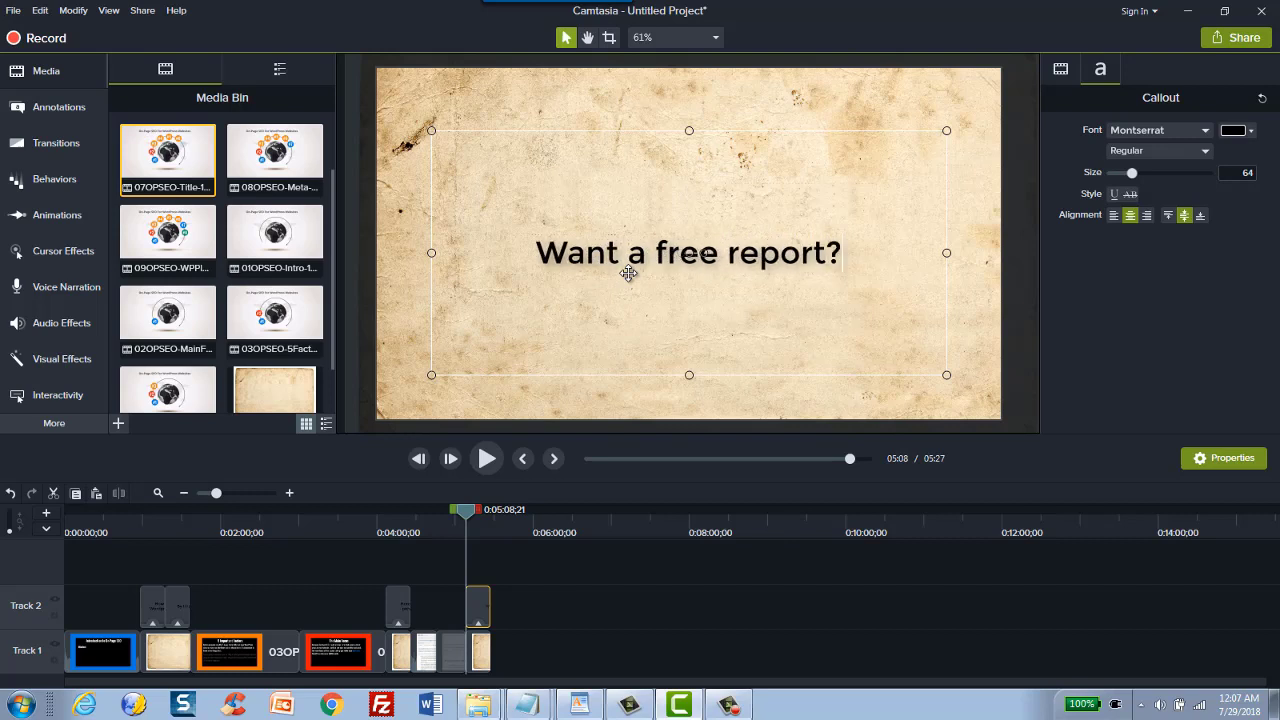
key("BackSpace")
type("on")
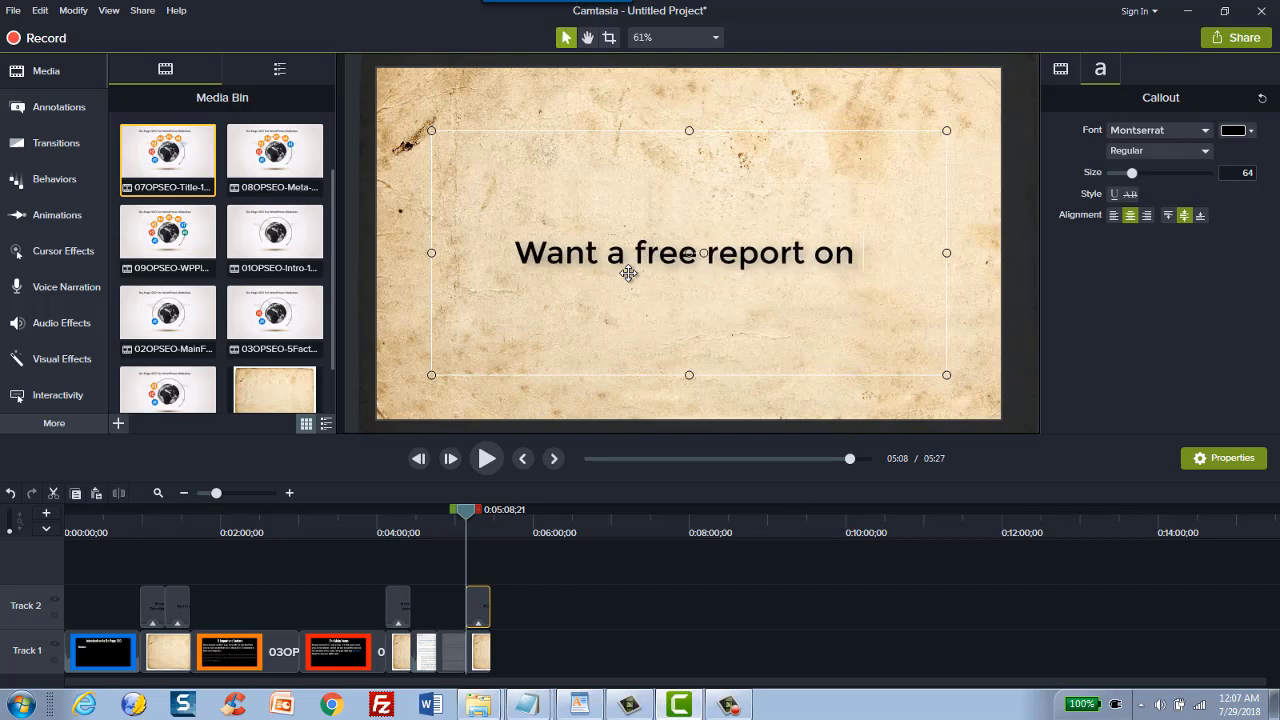
type(" 5 ways to make")
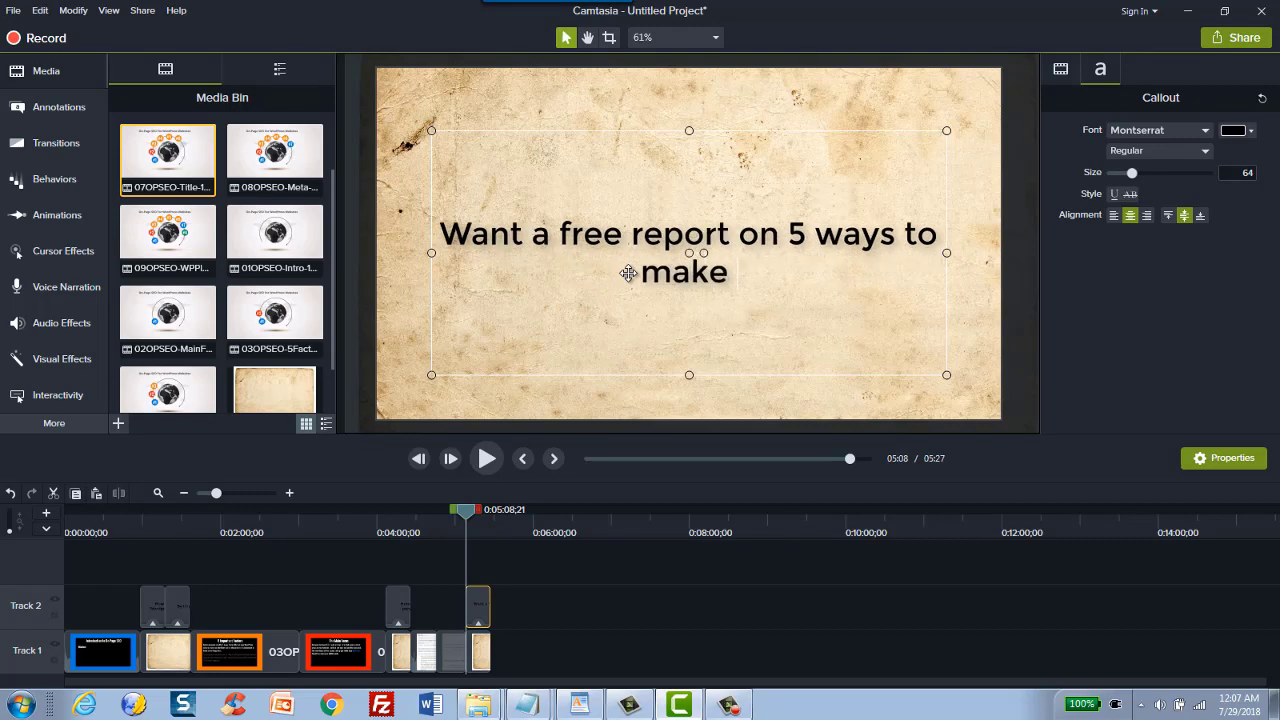
type(" your site SEO frie")
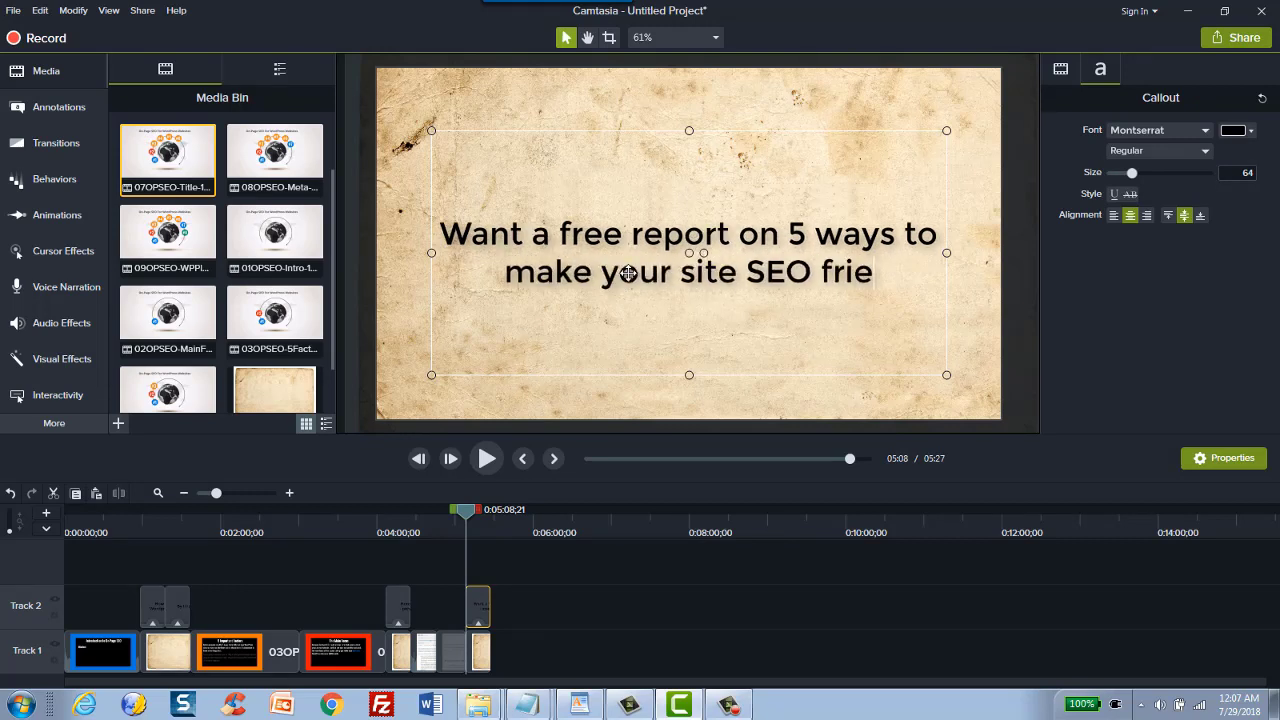
type("ndly?")
key("BackSpace")
type("in ")
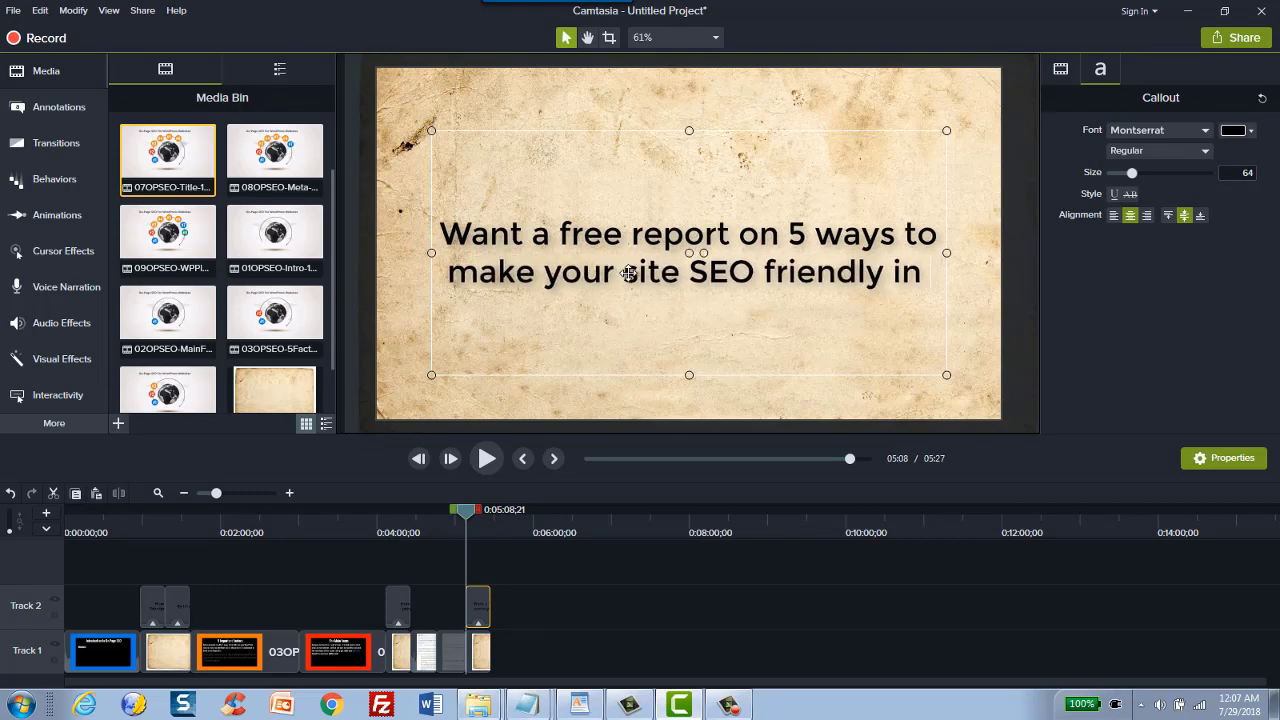
type("2 hours?")
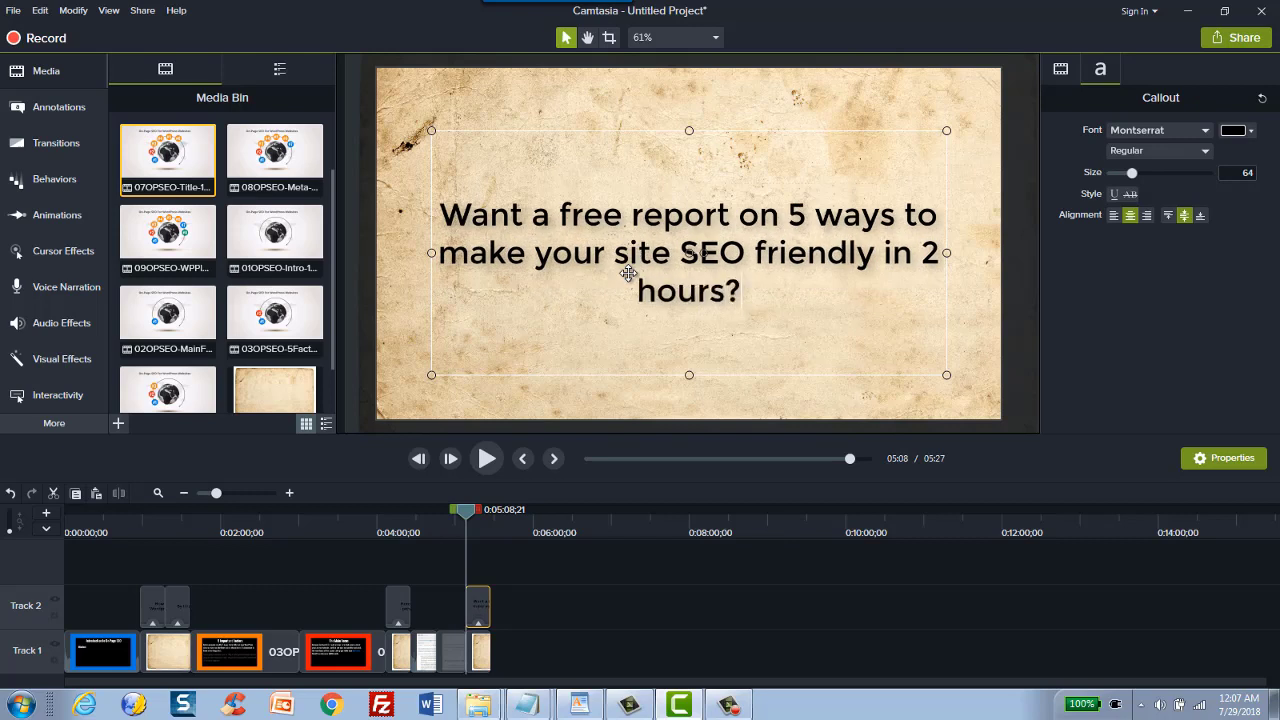
type("  Sign up below")
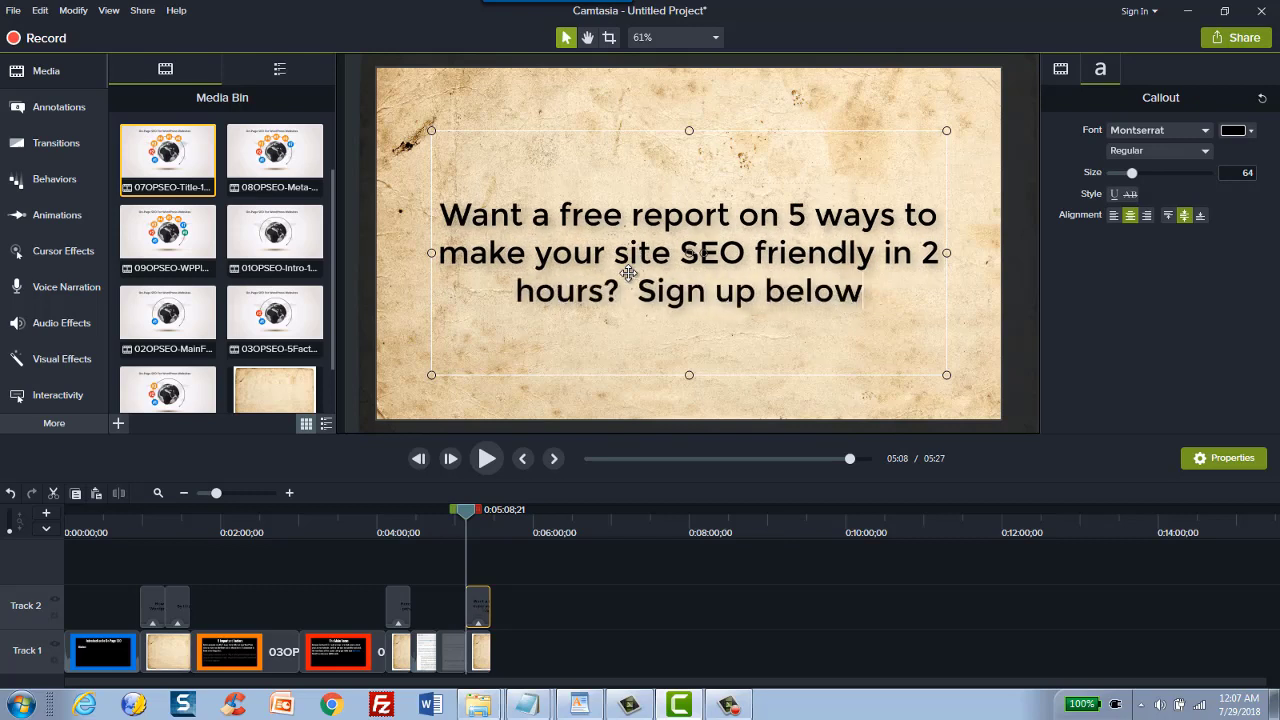
type(":")
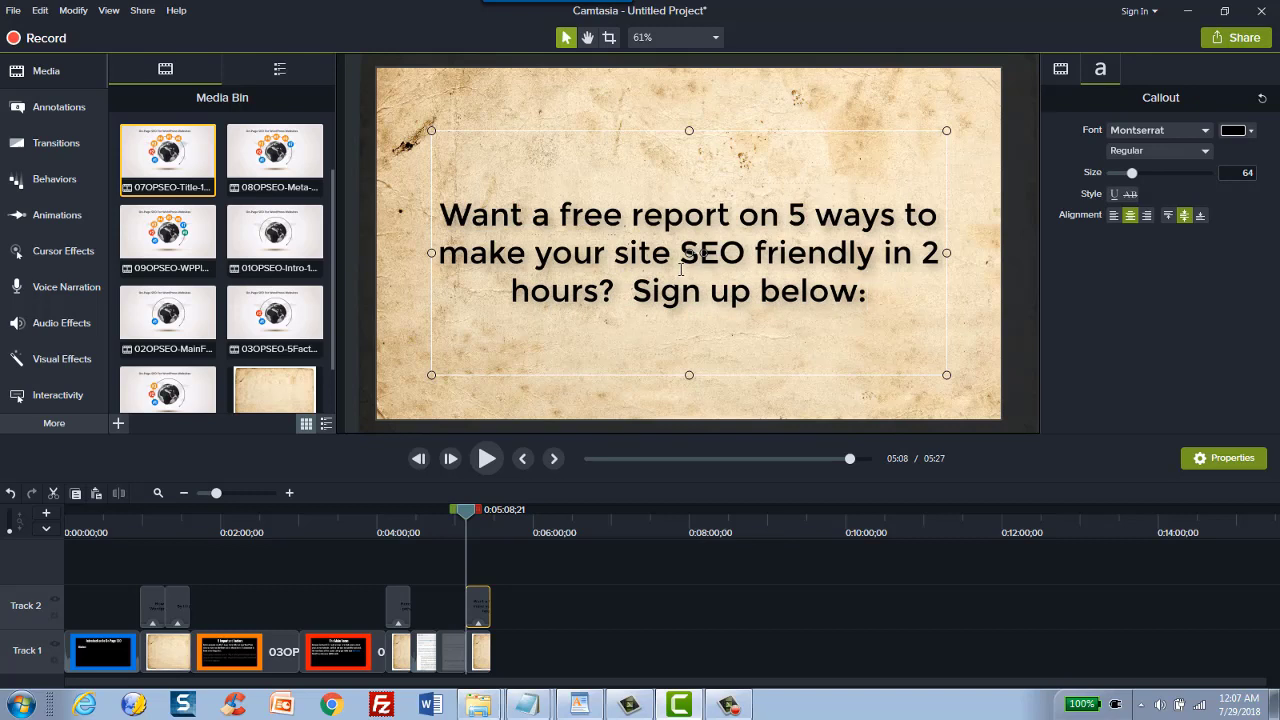
left_click(752, 122)
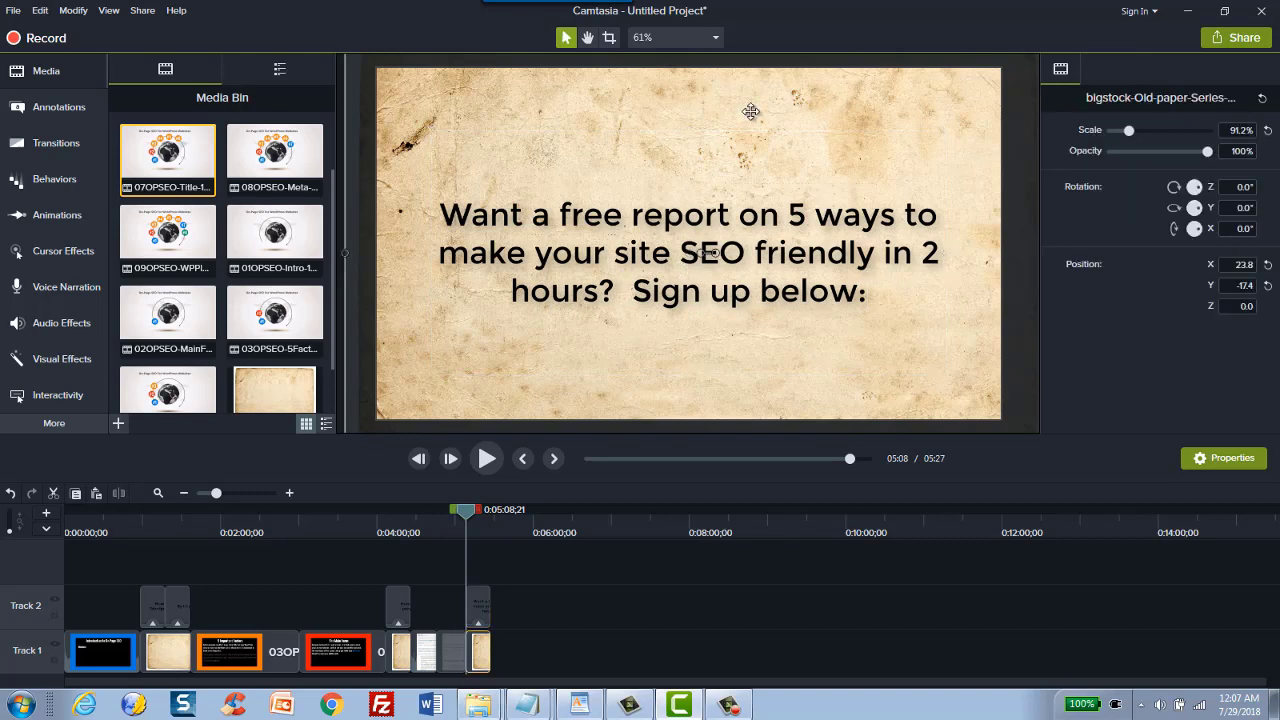
left_click(544, 530)
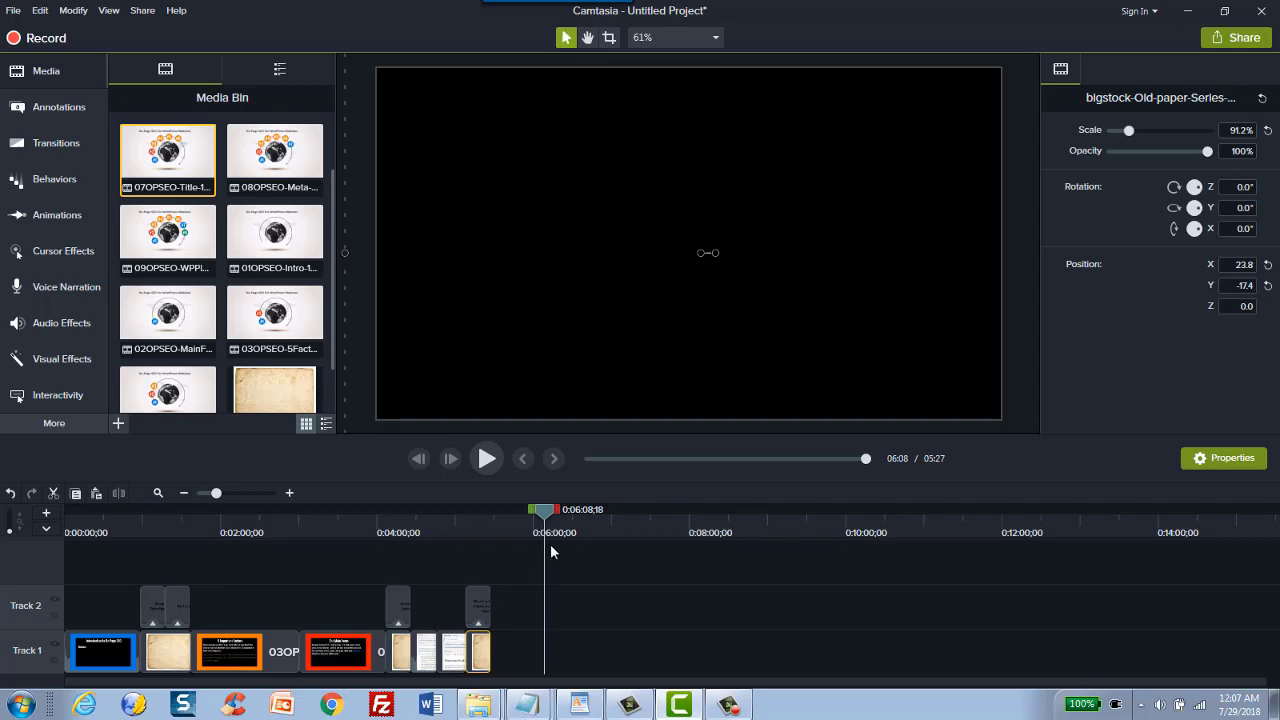
Switch to Chrome and look through the Viddyoze home page down to its footer
left_click(345, 705)
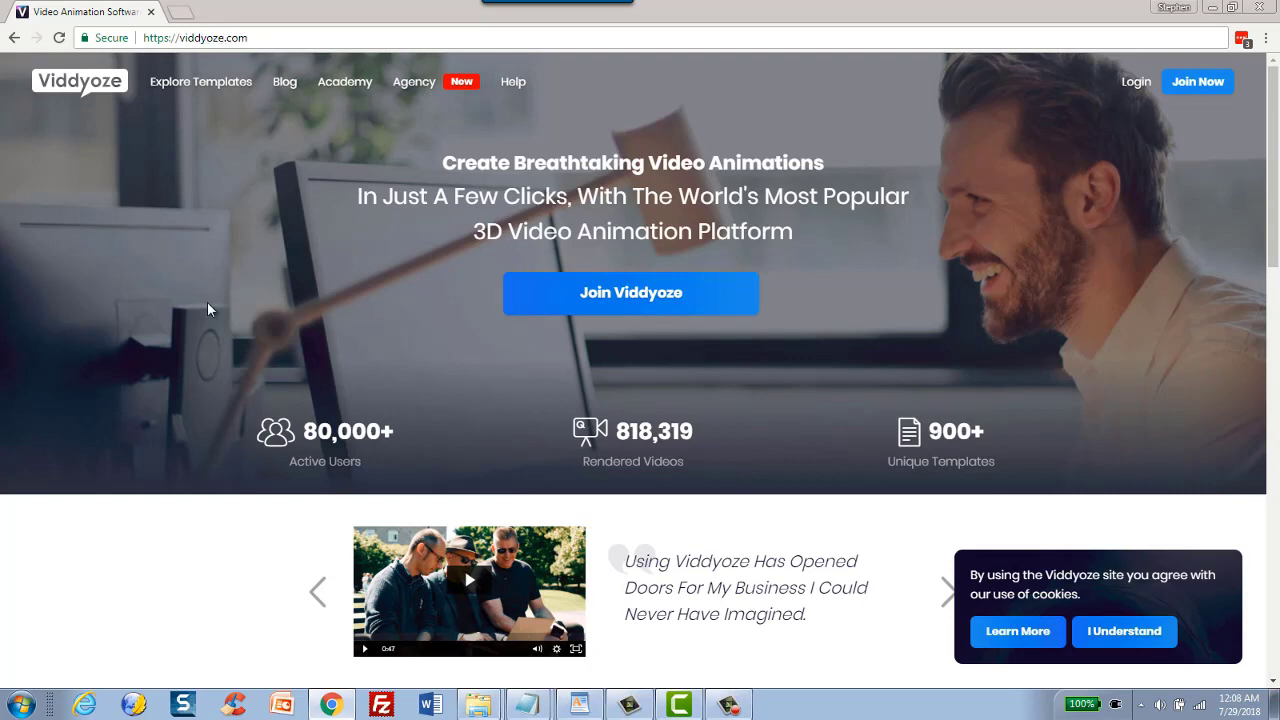
scroll(210, 309, "down", 5)
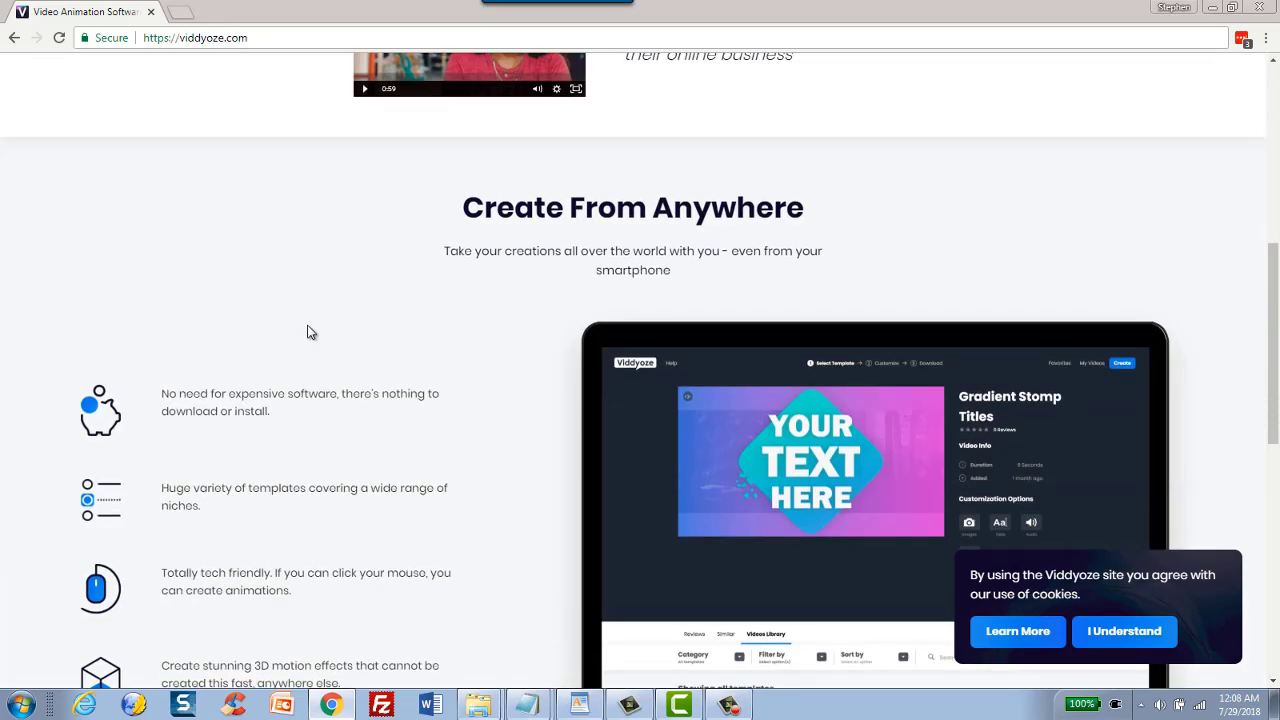
scroll(310, 333, "down", 3)
scroll(355, 329, "up", 1)
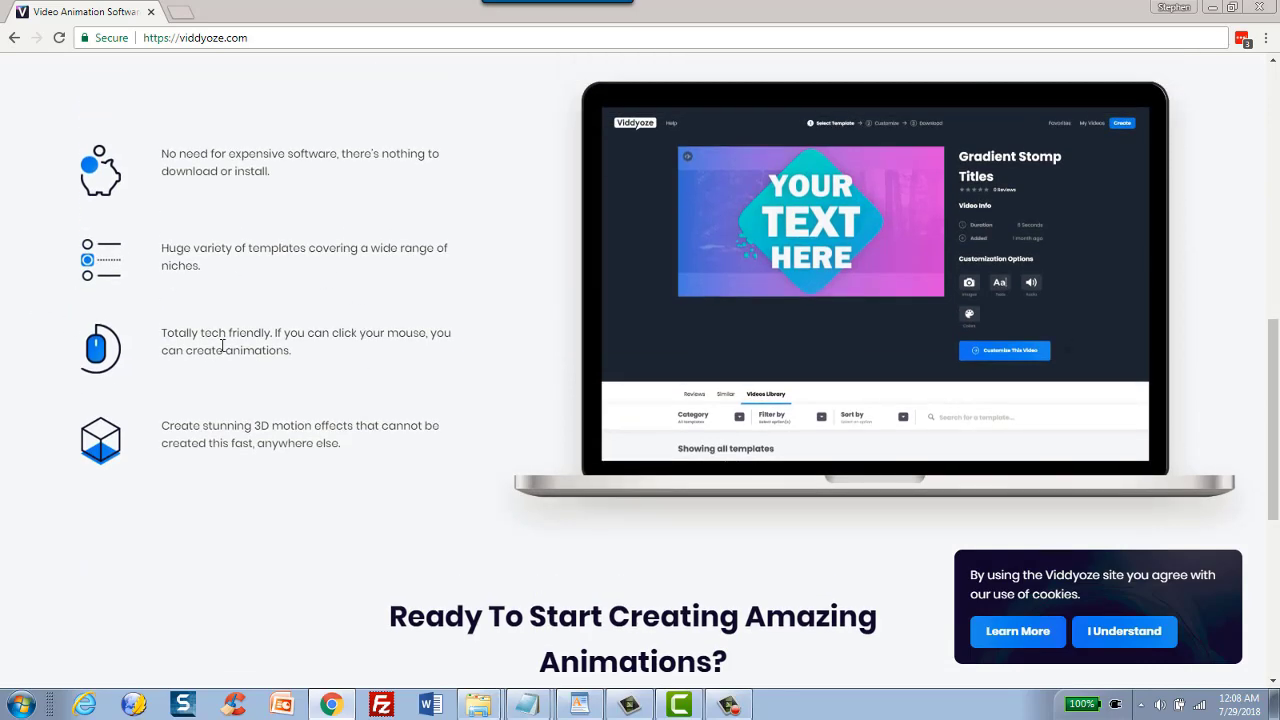
scroll(222, 348, "down", 2)
scroll(224, 353, "down", 2)
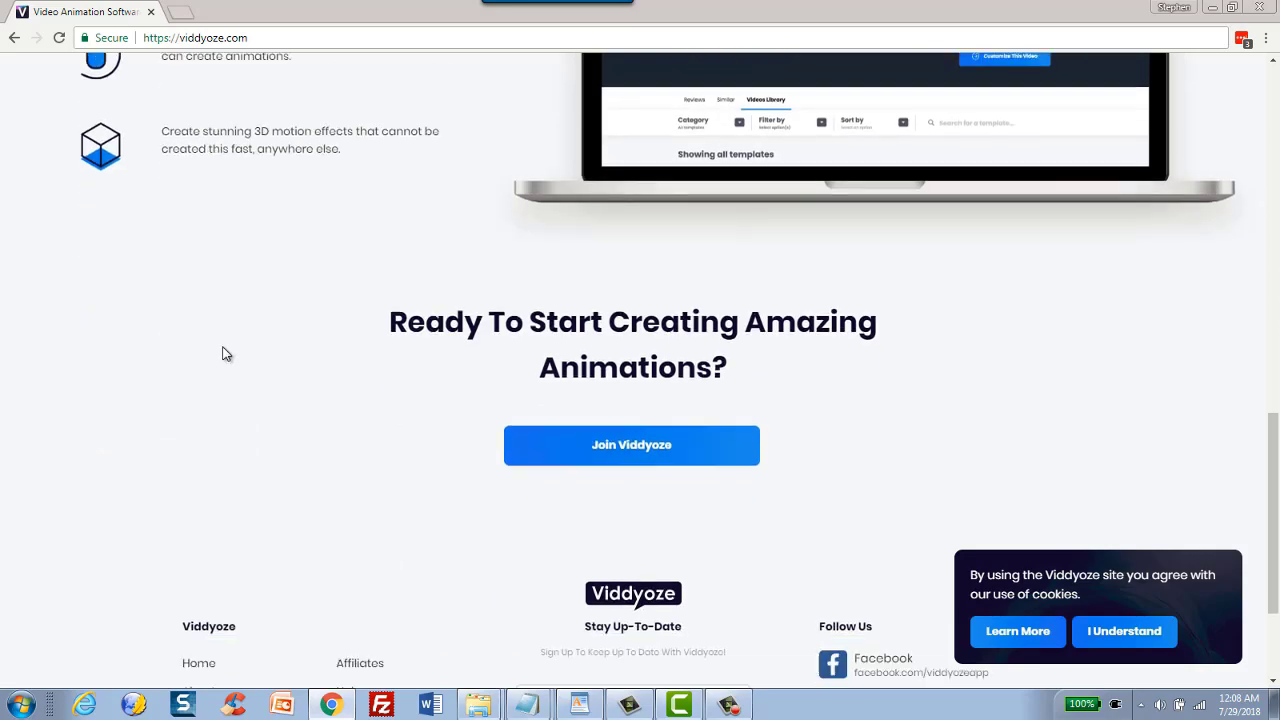
Switch back to the untitled teaser project in Camtasia 9, leaving the older Camtasia Studio window minimized
left_click(630, 704)
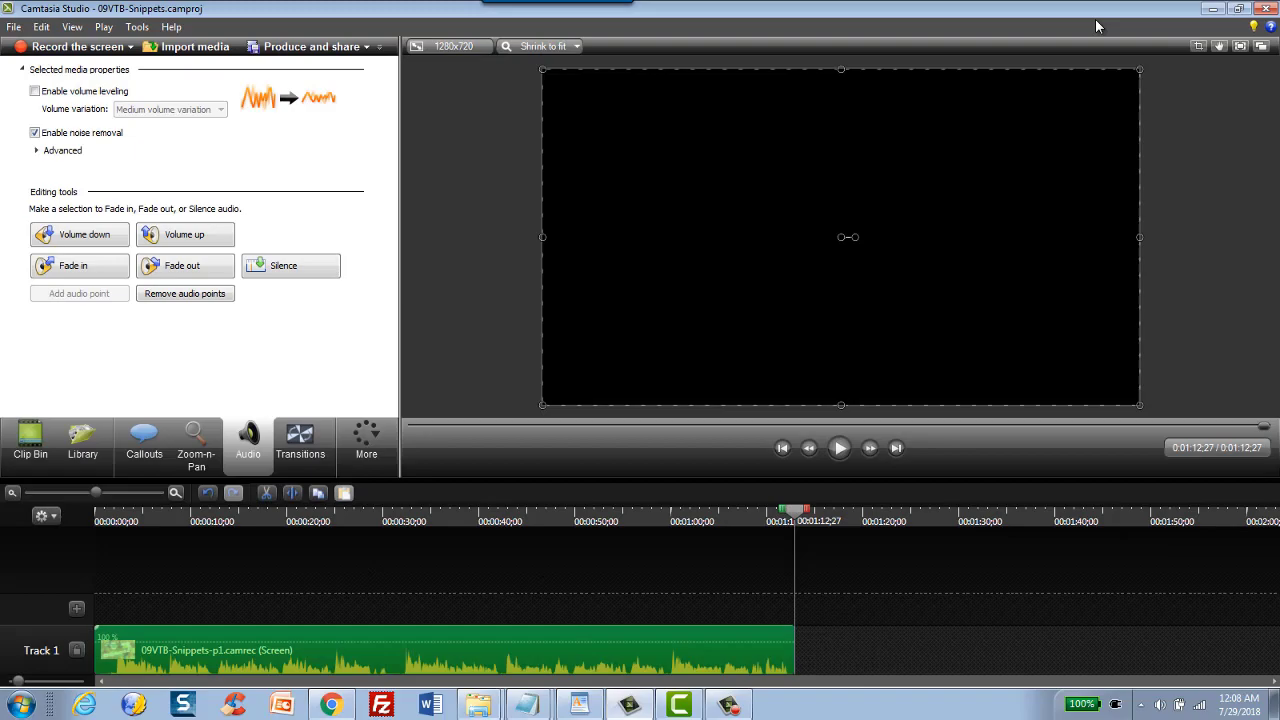
left_click(1212, 8)
mouse_move(640, 708)
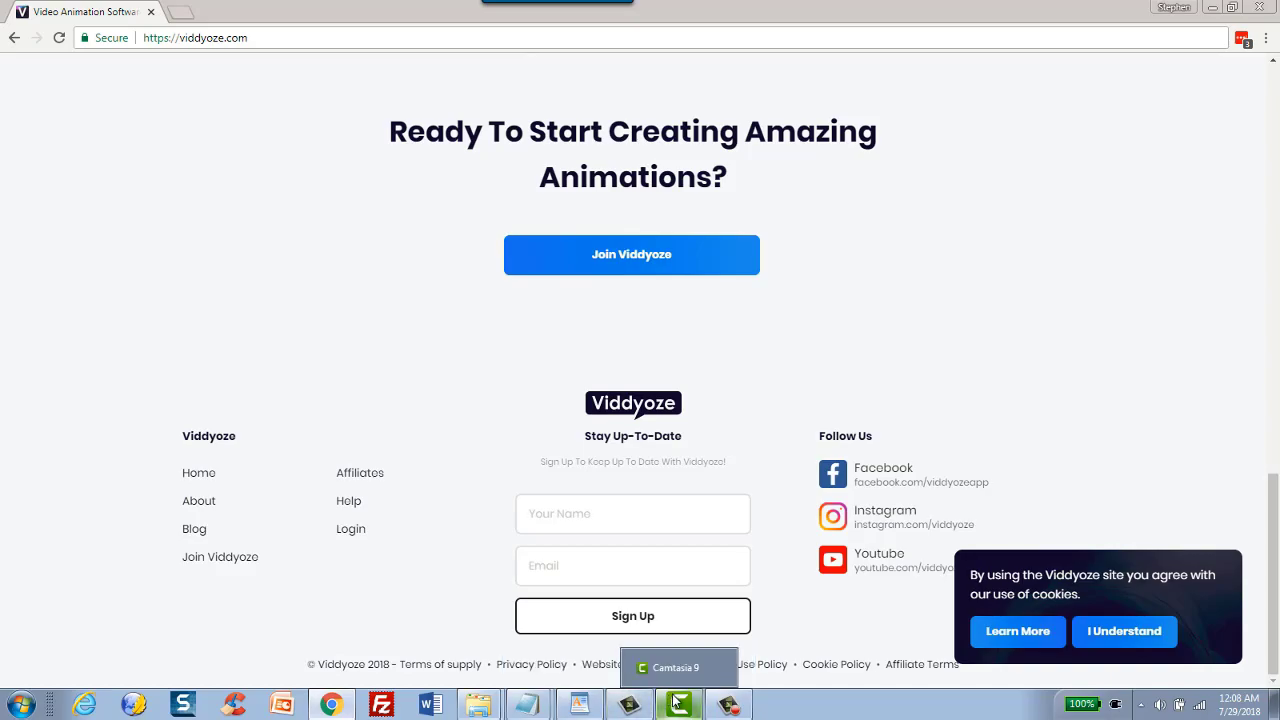
left_click(679, 705)
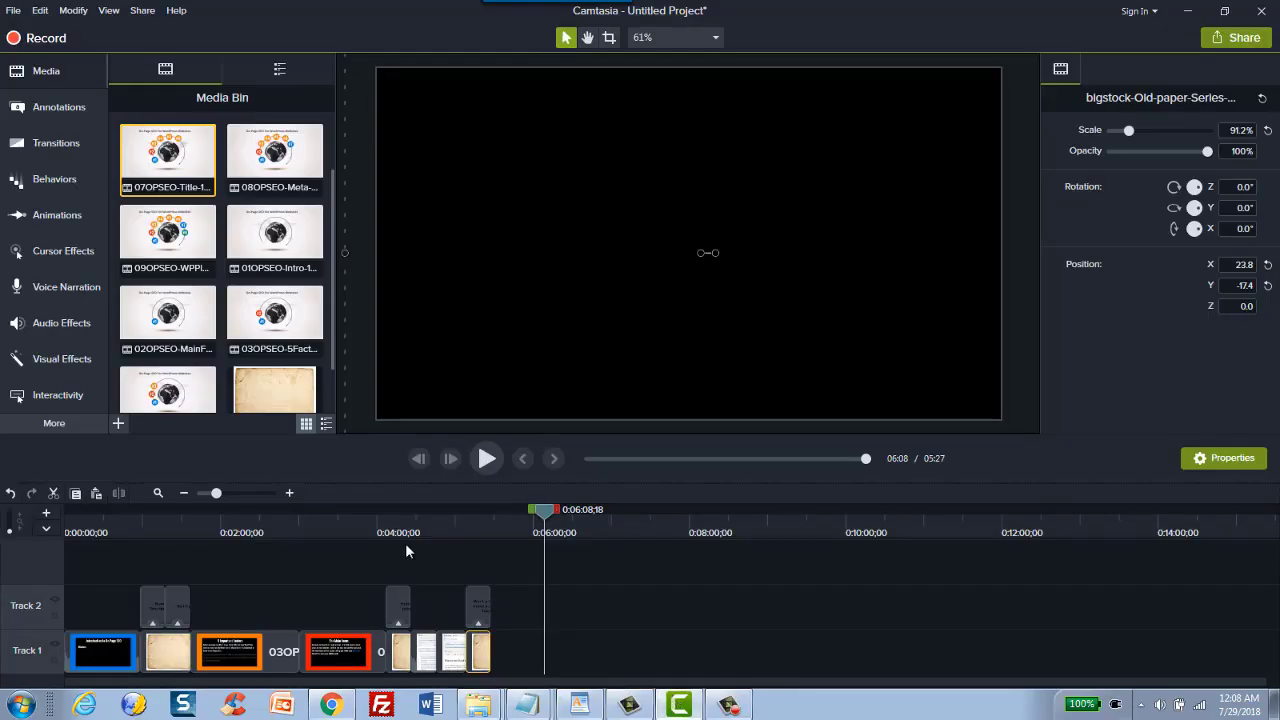
Bring up the available transitions and play the cut from the 03OPSEO-5Factors clip to the 02OPSEO-MainFocus clip
left_click(290, 494)
left_click_drag(473, 507, 14, 512)
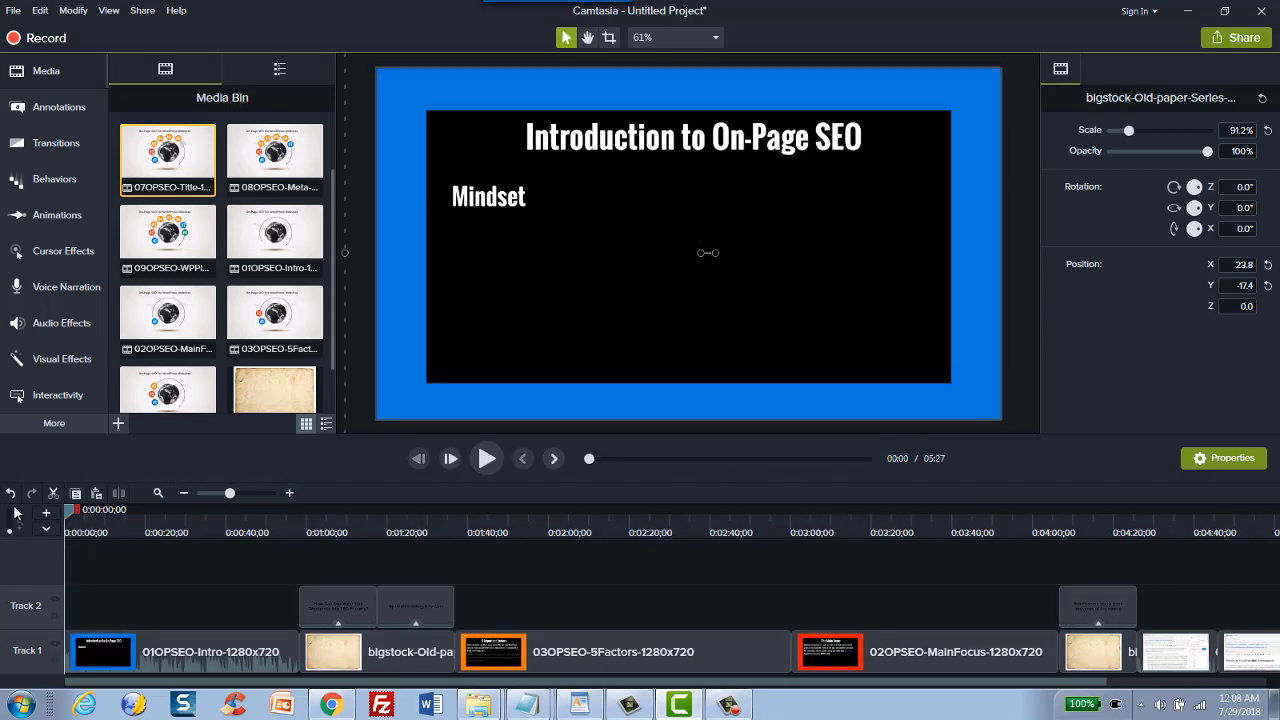
left_click(189, 492)
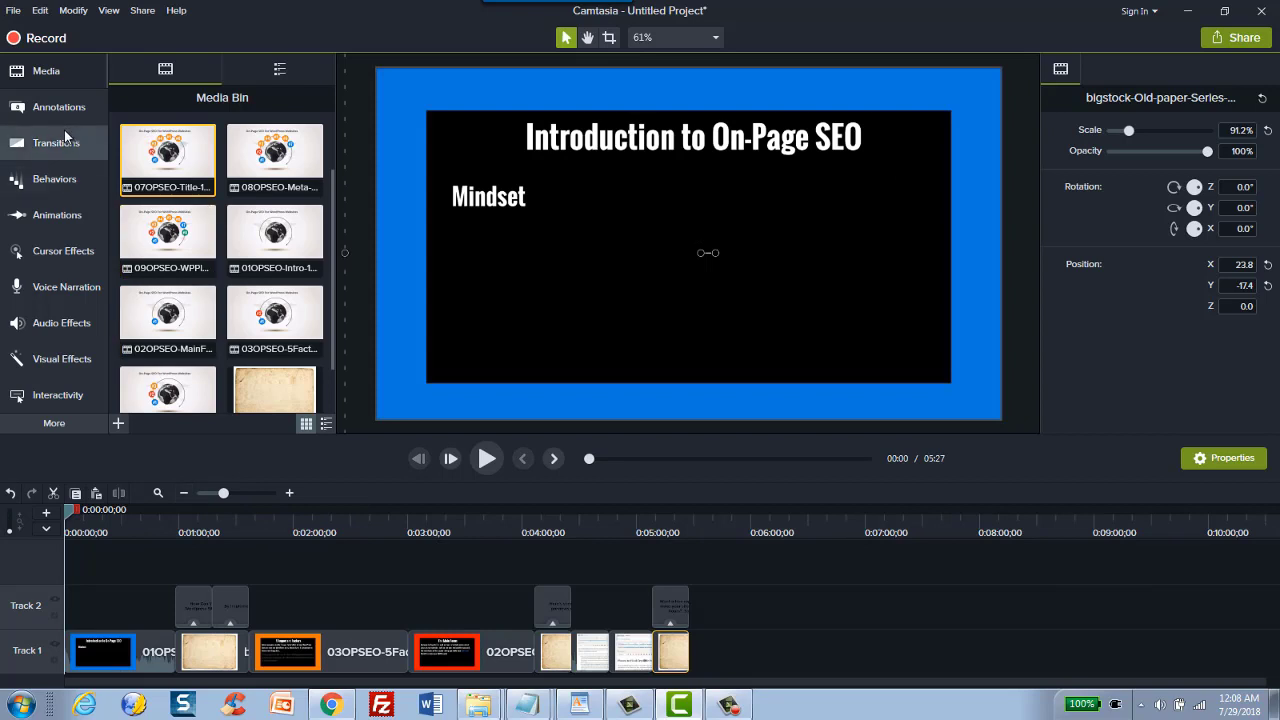
left_click(60, 142)
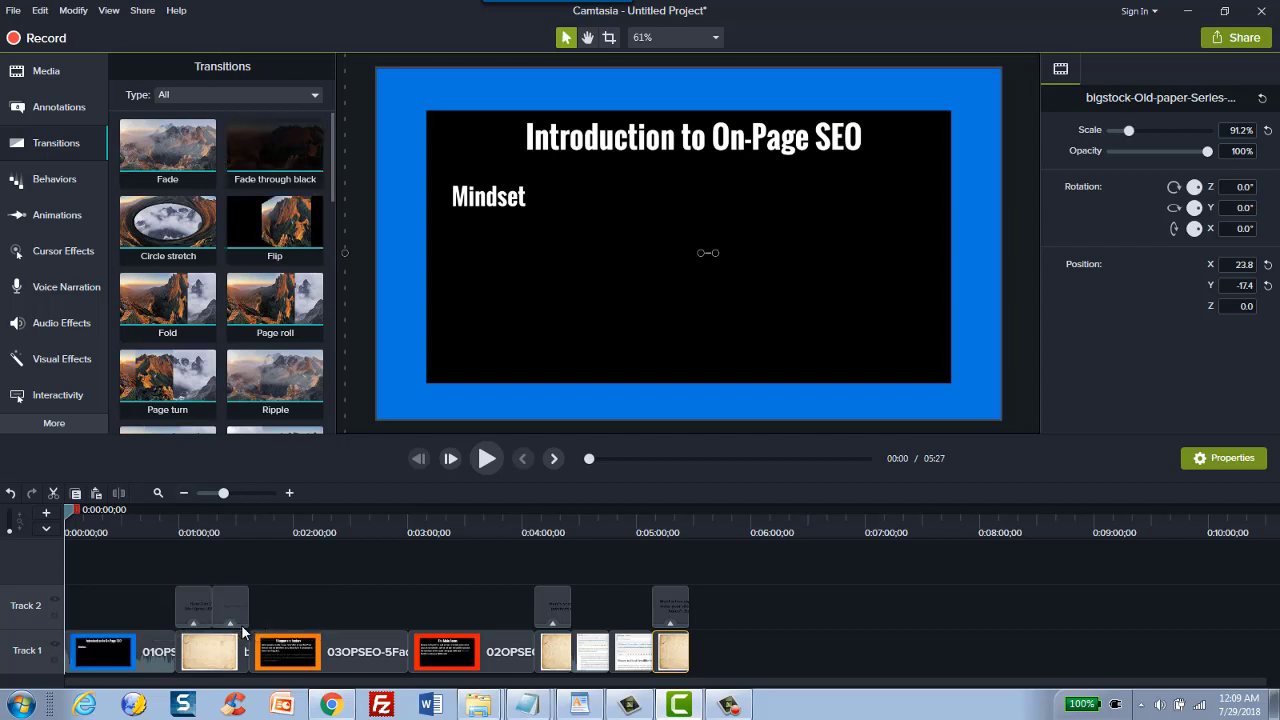
left_click(393, 540)
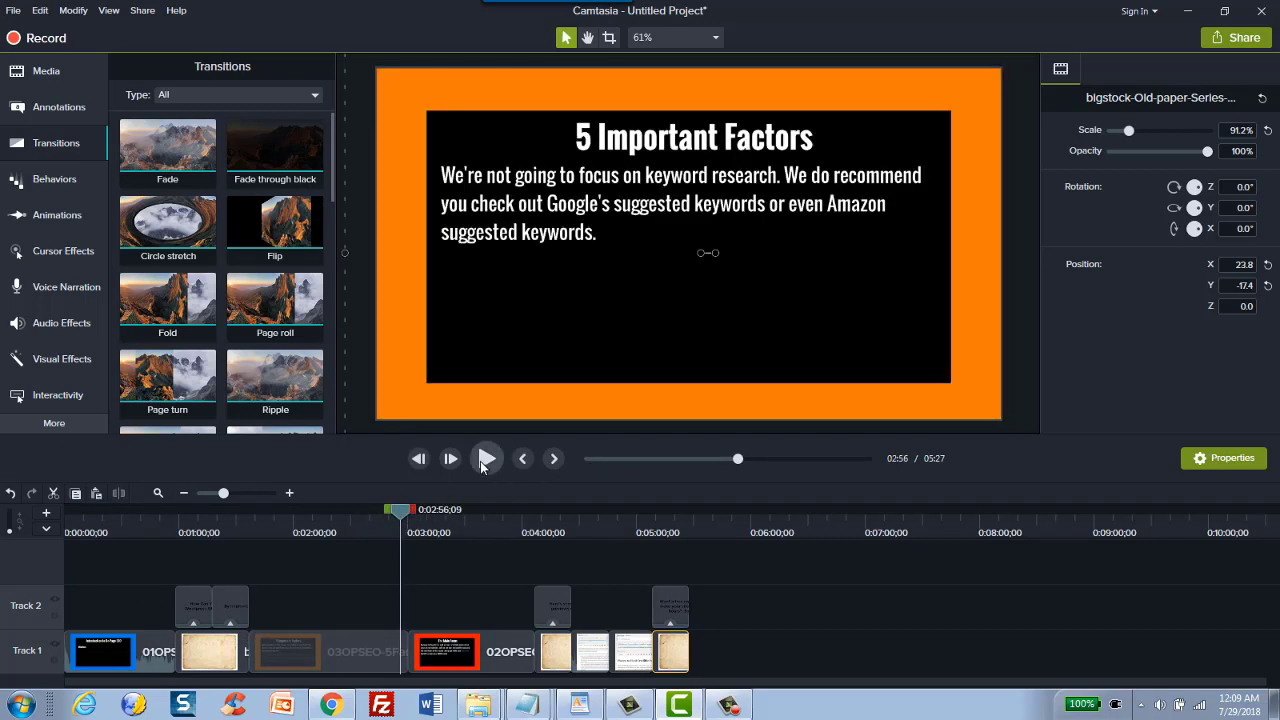
left_click(483, 462)
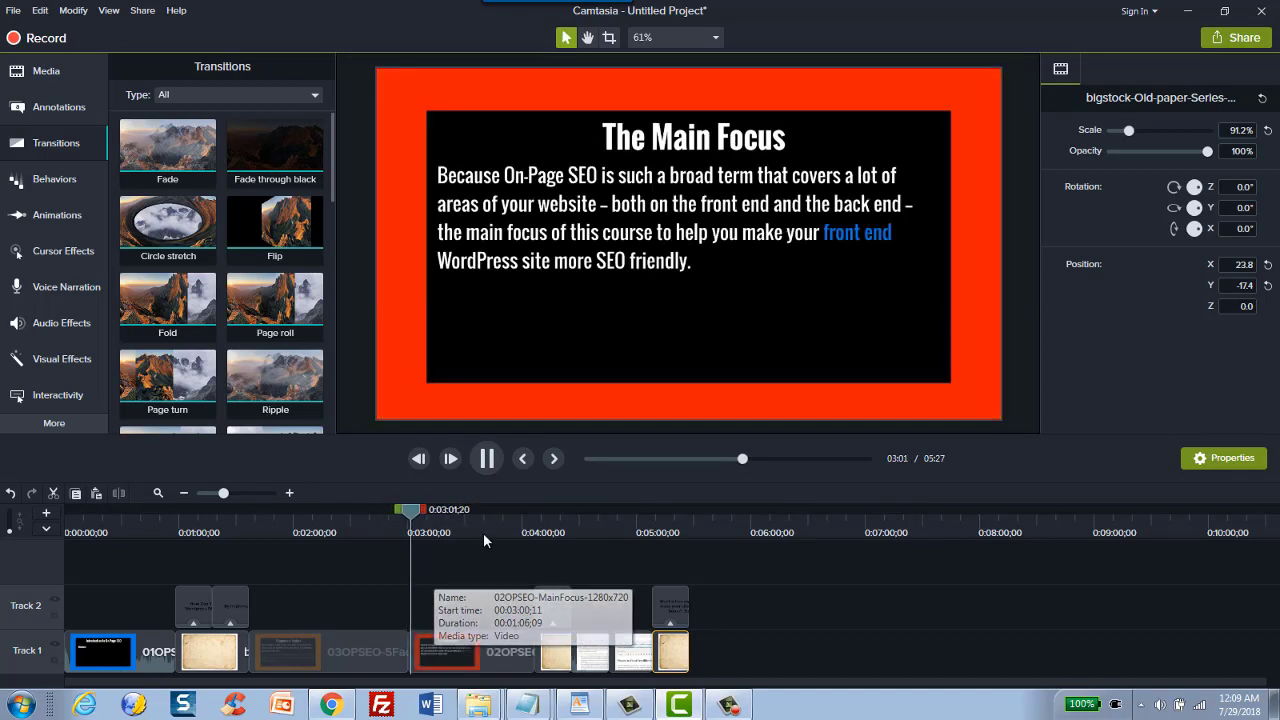
left_click(487, 458)
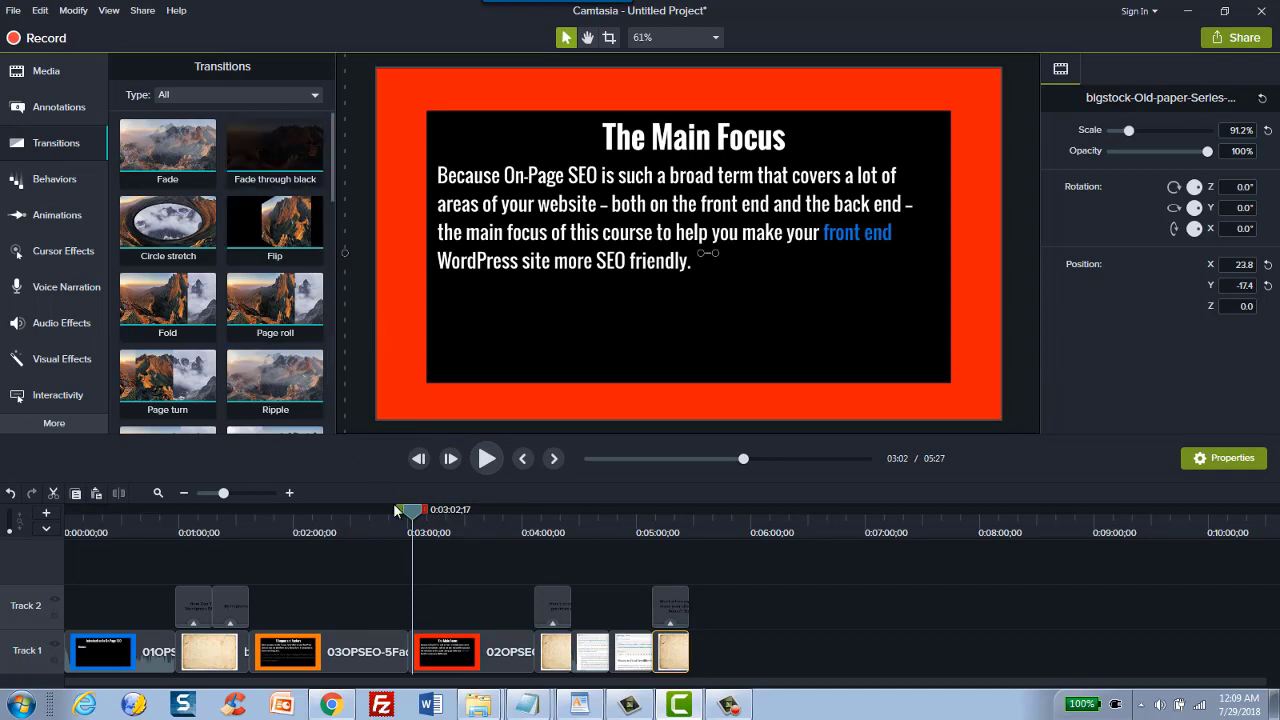
Add a fade transition between the 03OPSEO-5Factors and 02OPSEO-MainFocus clips on Track 1 and place the playhead near that join
left_click_drag(396, 511, 344, 511)
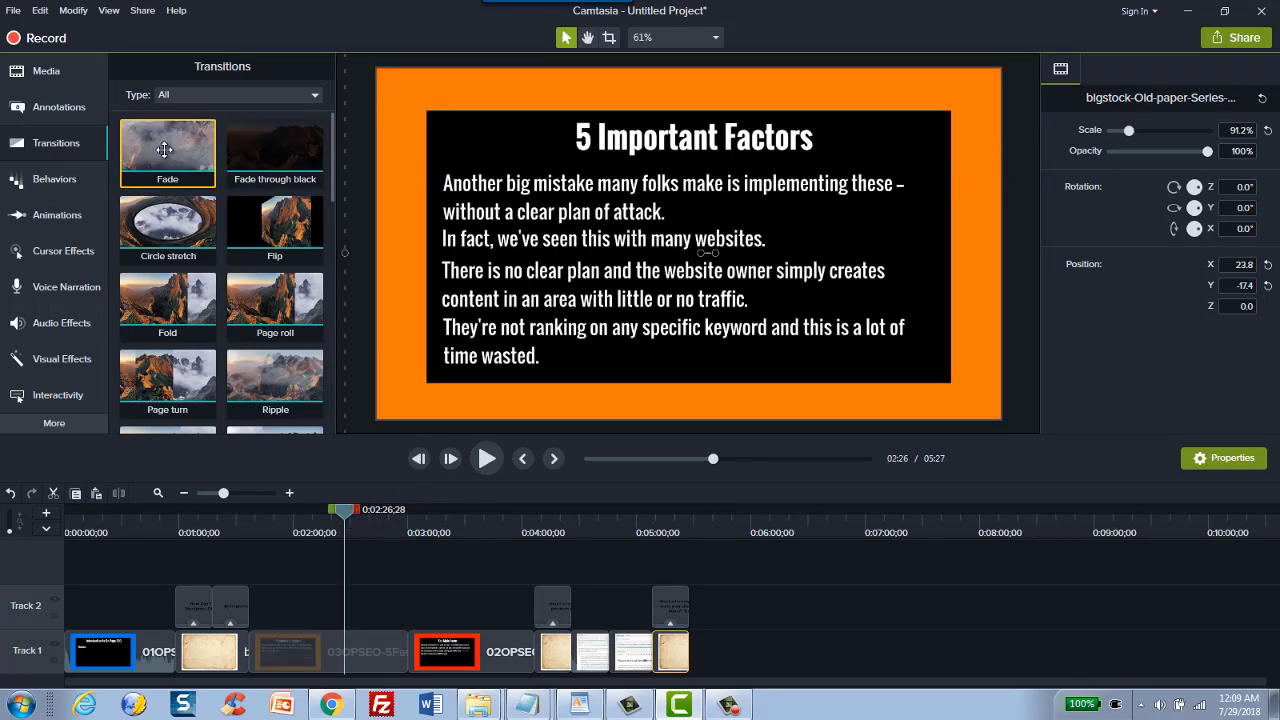
left_click_drag(257, 154, 409, 658)
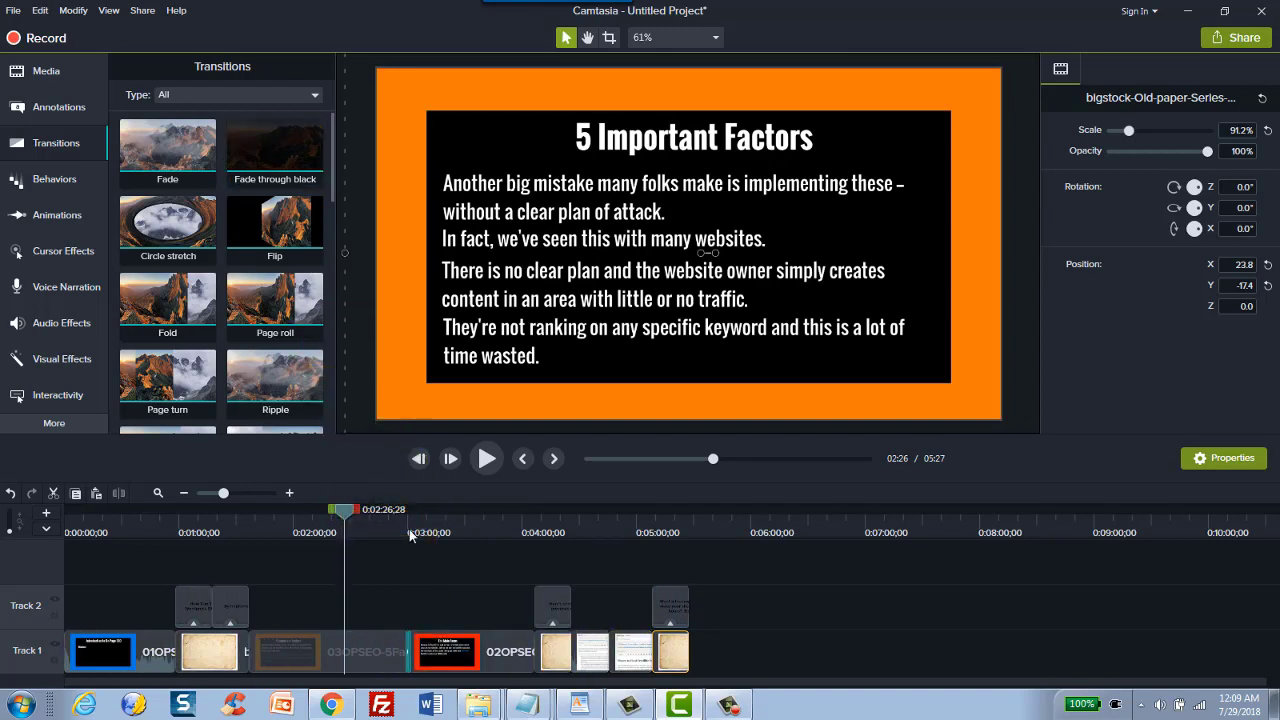
left_click(410, 533)
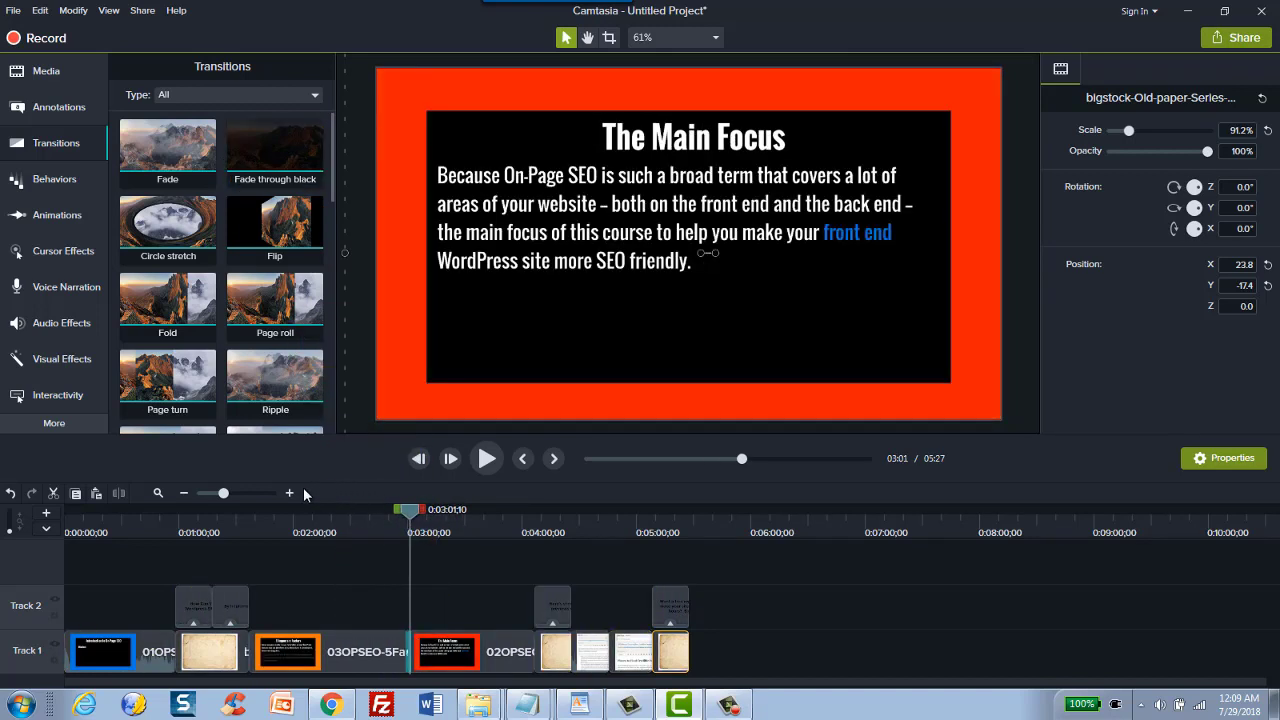
left_click(290, 492)
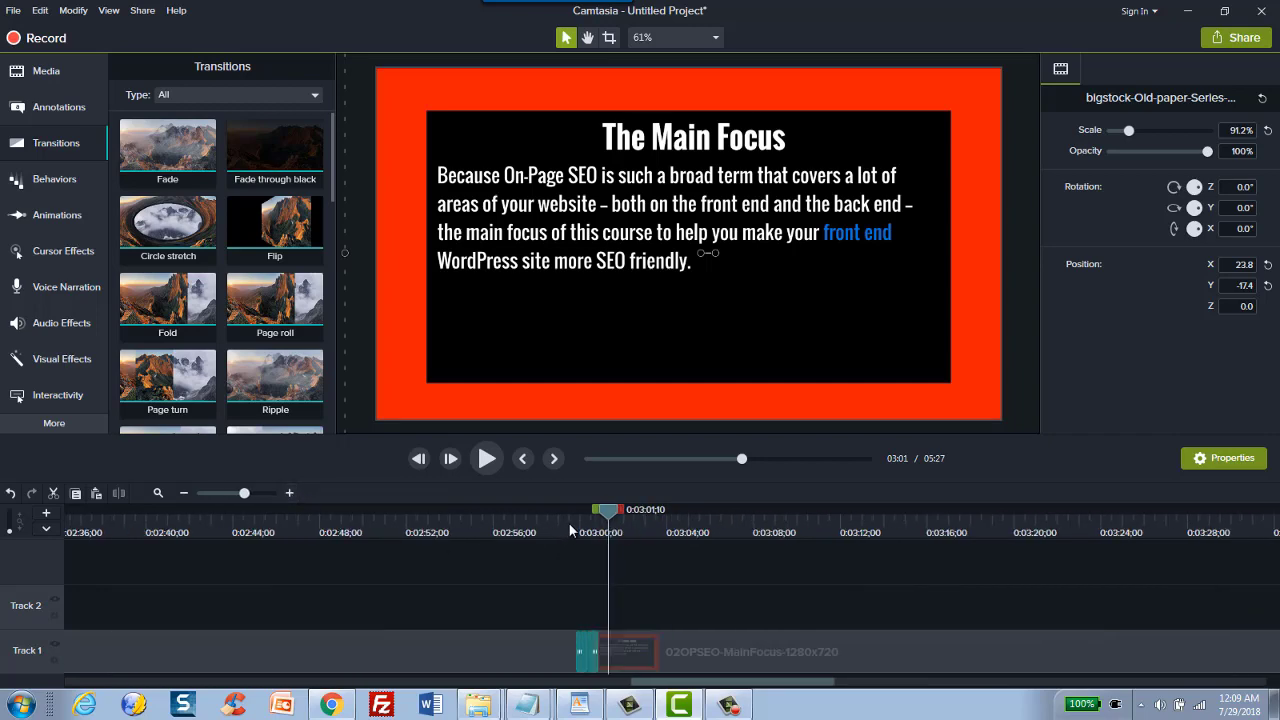